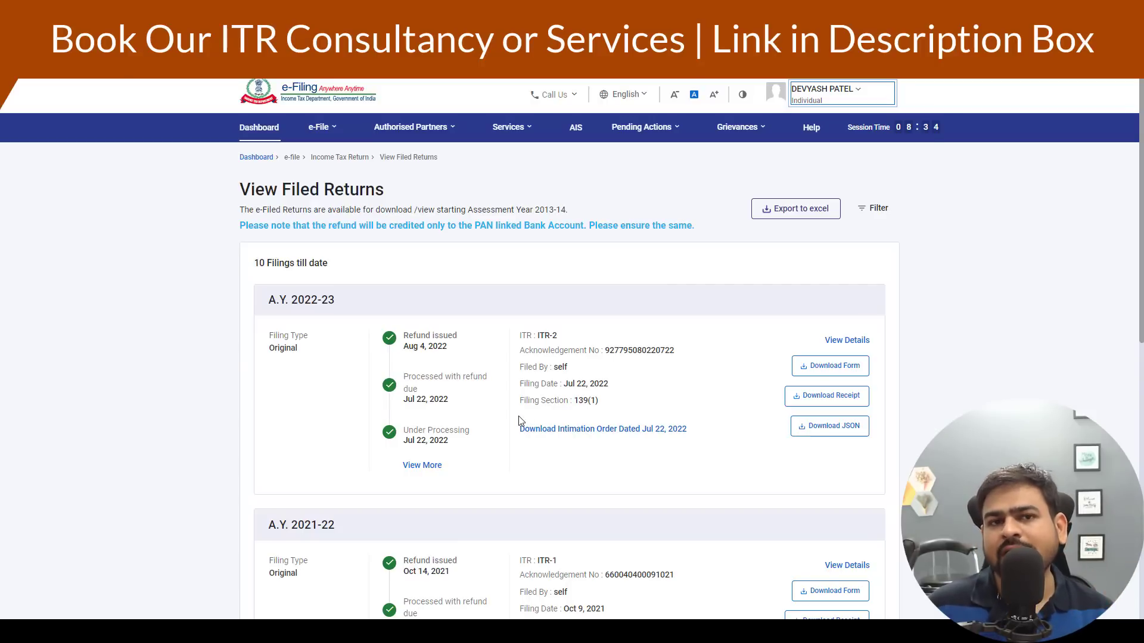
- Start filing an income tax return online for assessment year 2023-24 (Current A.Y.)
click(333, 135)
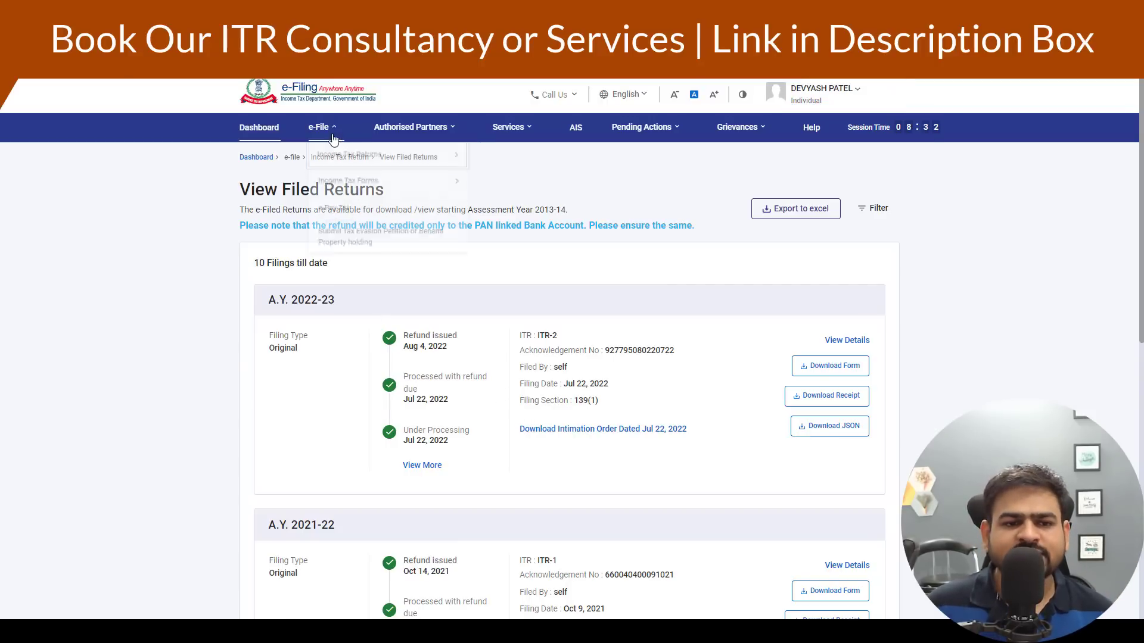
mouse_move(370, 161)
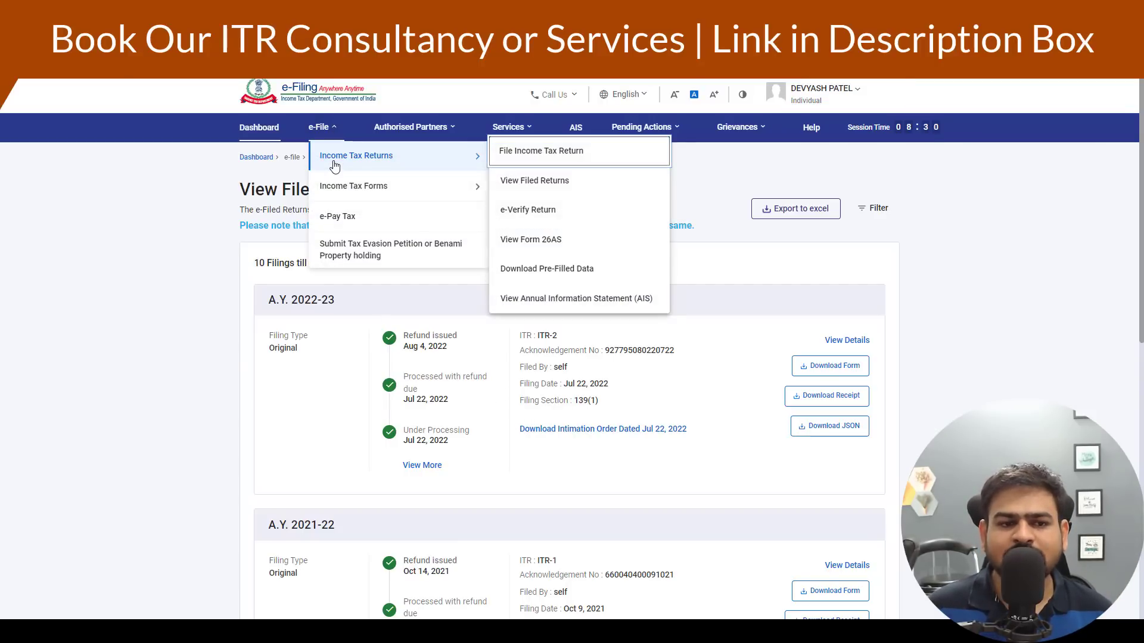
click(556, 154)
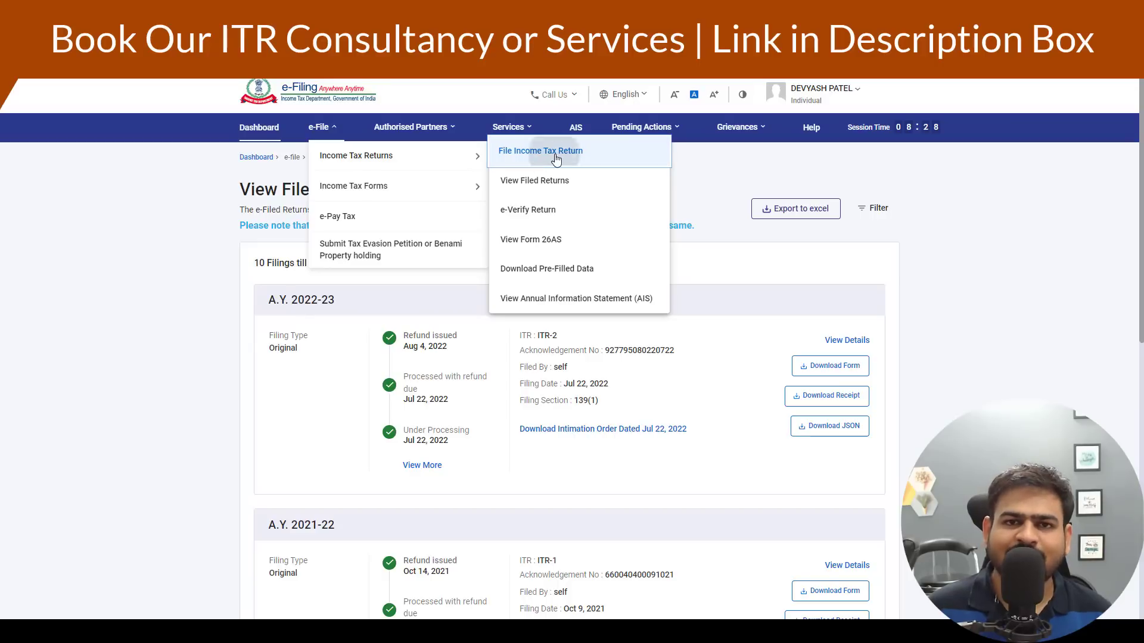
click(338, 274)
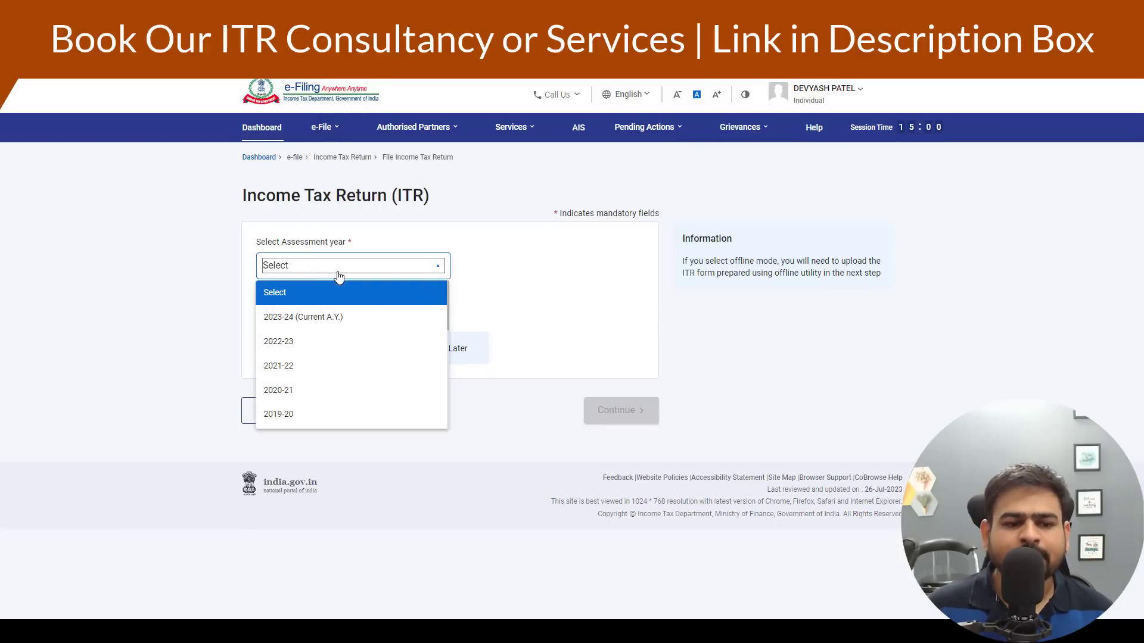
click(309, 319)
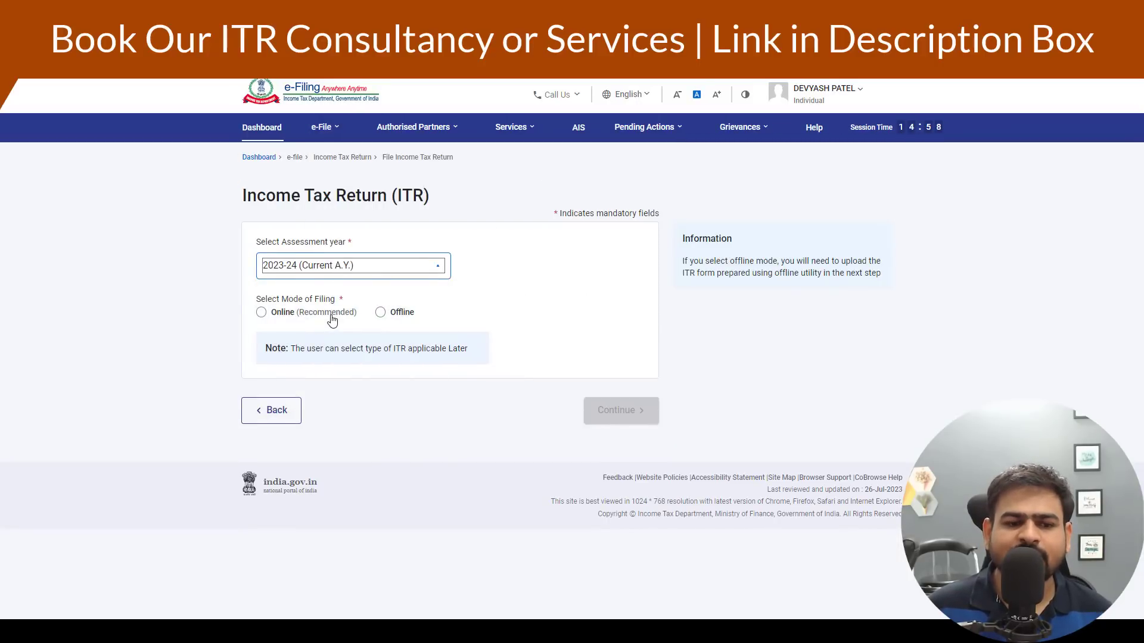
click(619, 410)
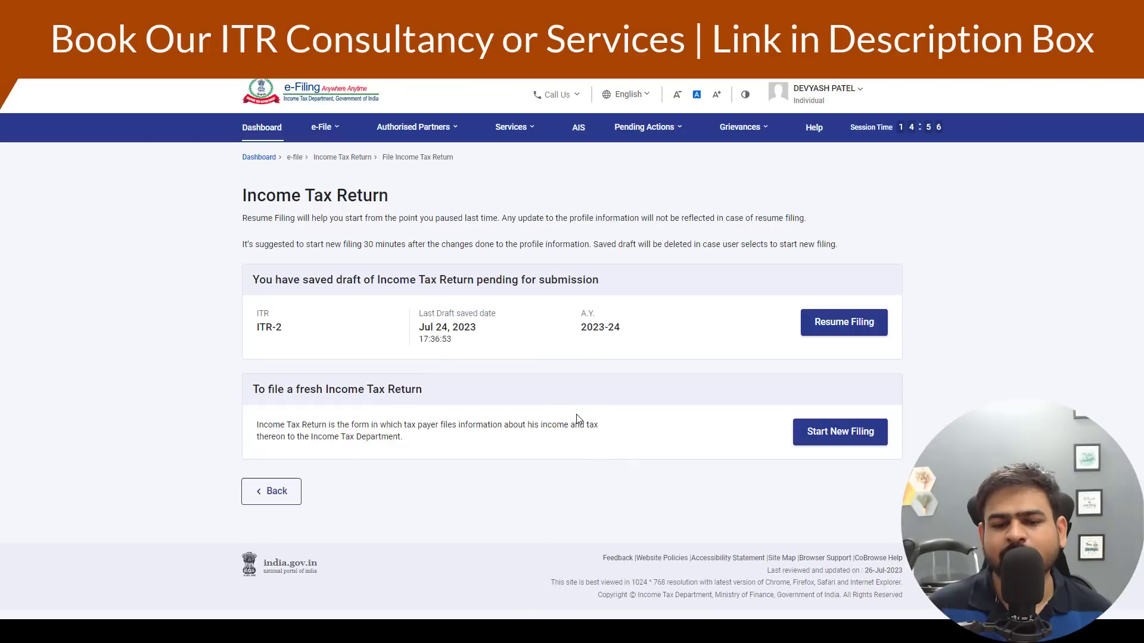
- Start a new filing with Individual status and select the ITR-3 form
click(823, 444)
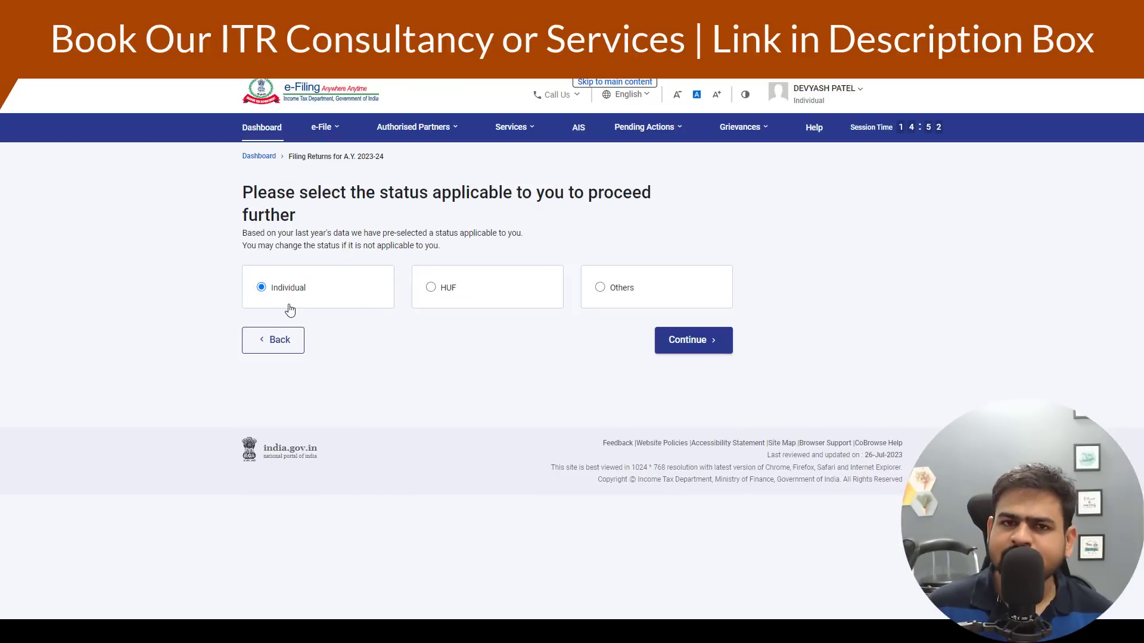
click(722, 341)
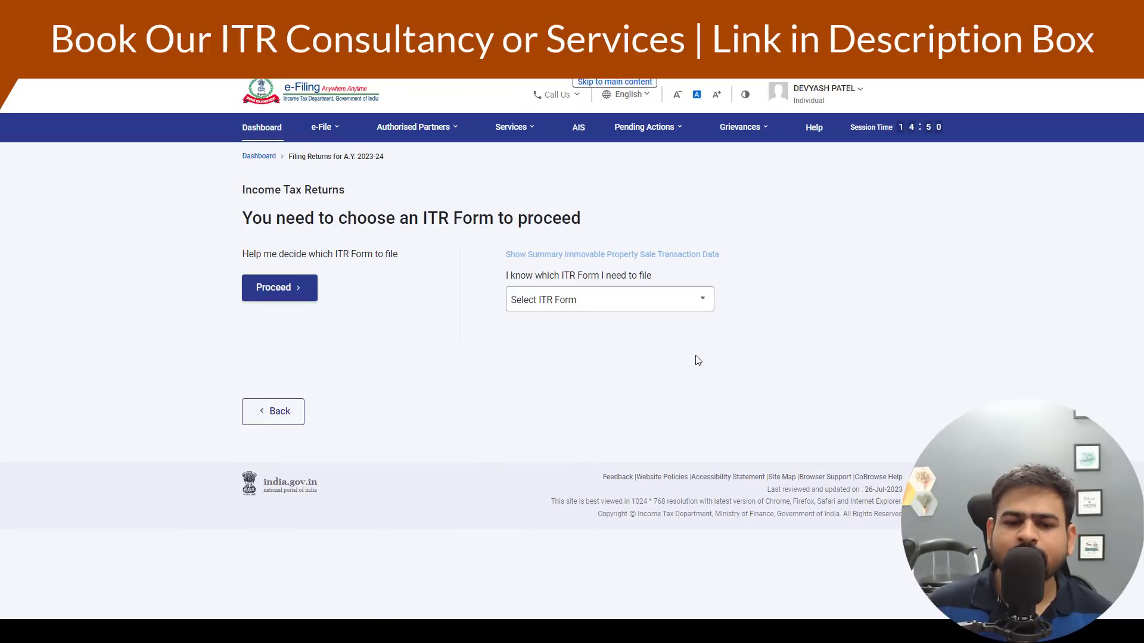
click(563, 294)
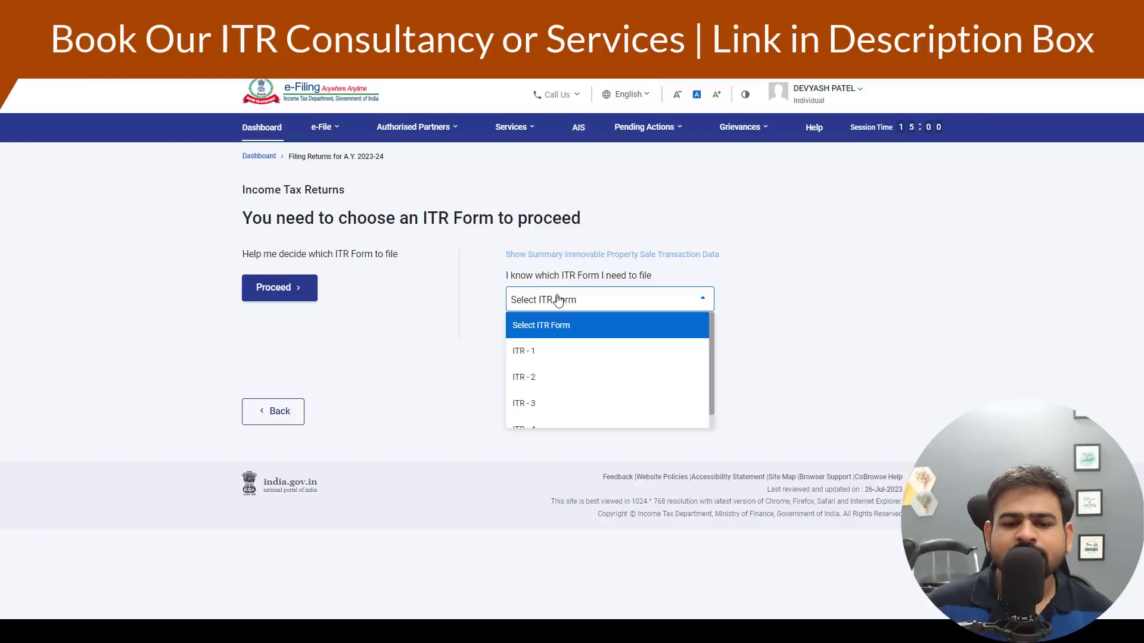
click(533, 411)
click(573, 393)
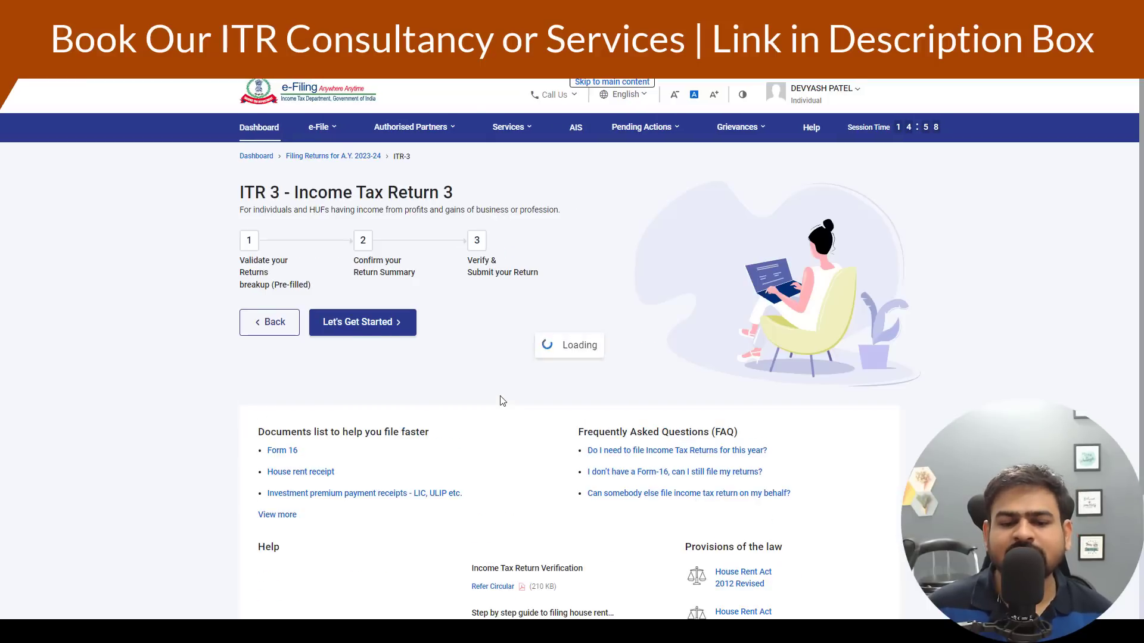
- Get started with the ITR-3 return and give Others as the reason for filing
click(361, 322)
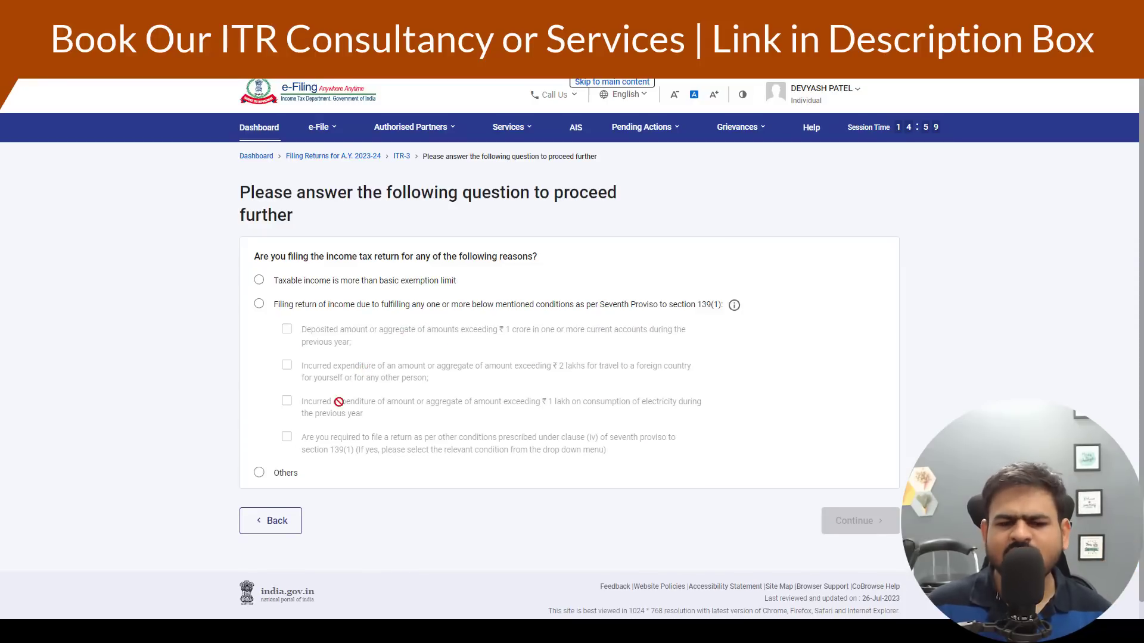
click(256, 473)
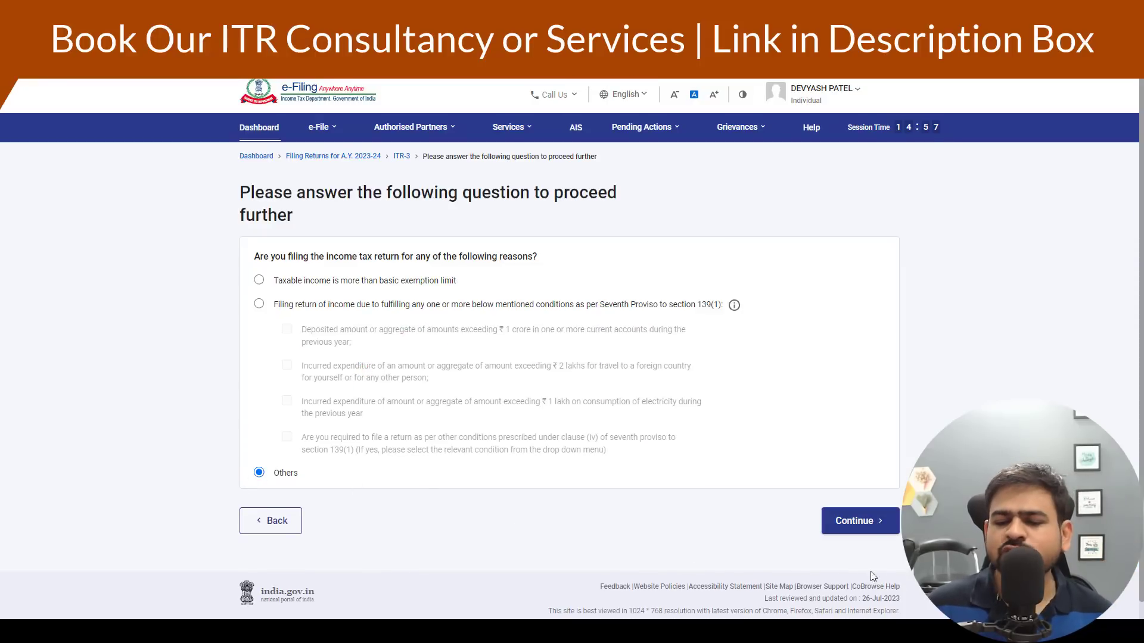
click(858, 521)
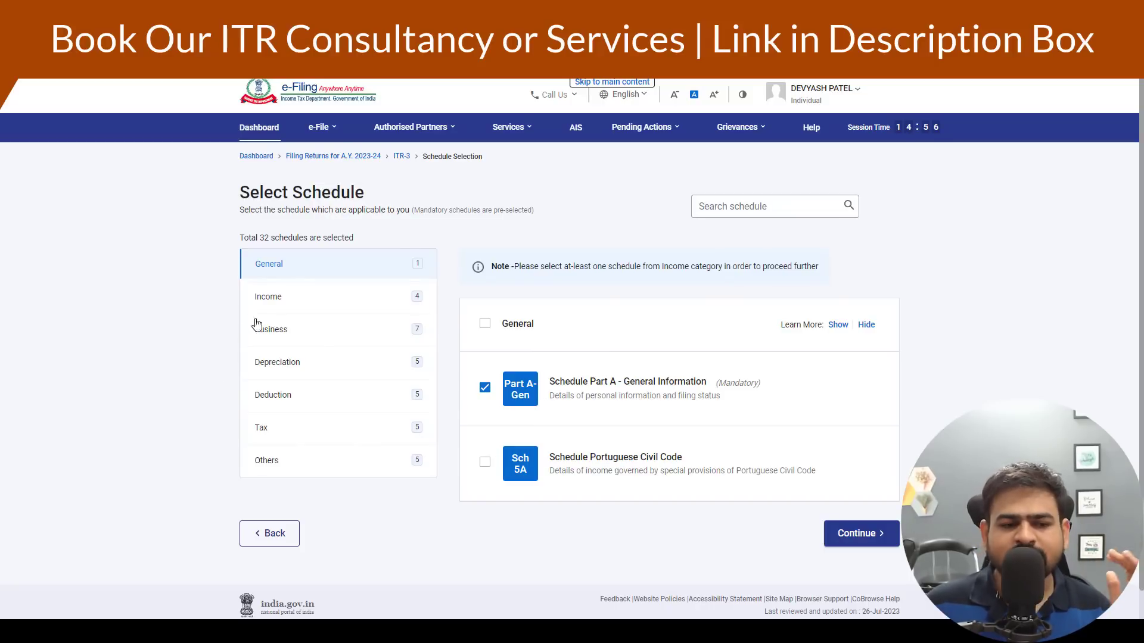
- Add the House Property, 112A and VDA schedules in the Income category, keeping Schedule Salary selected
click(274, 309)
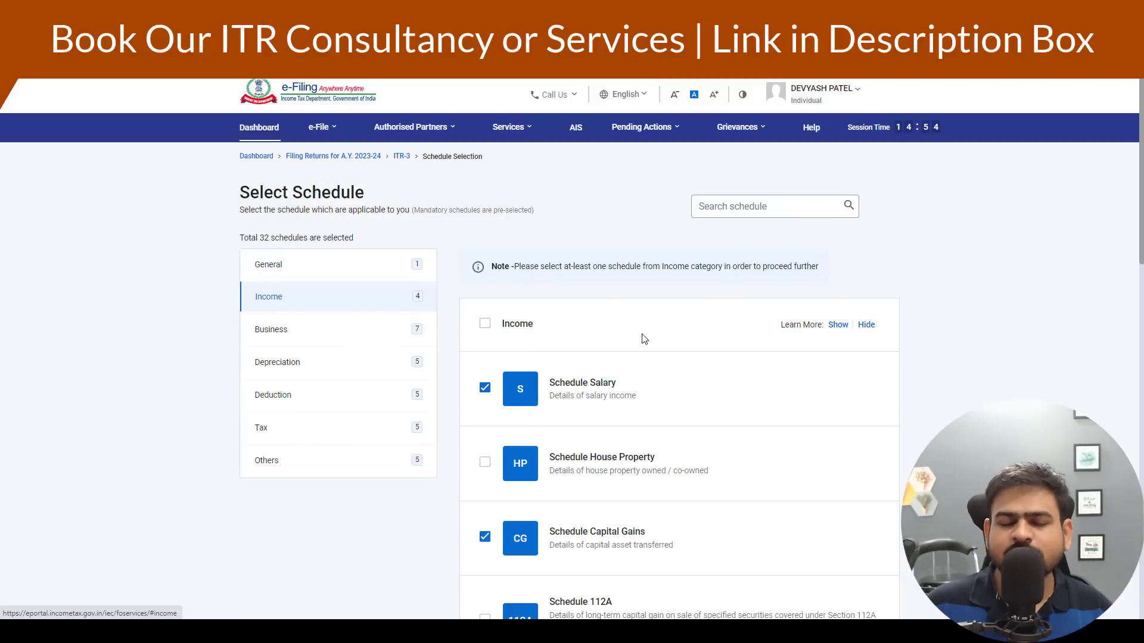
scroll(638, 350, down, 3)
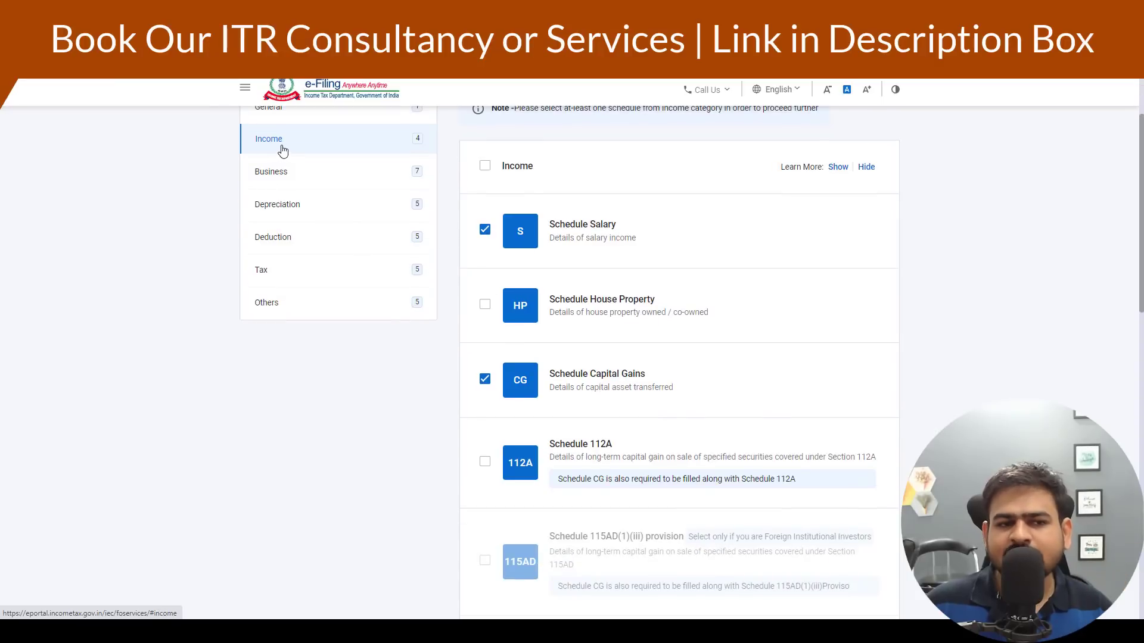
scroll(658, 299, down, 1)
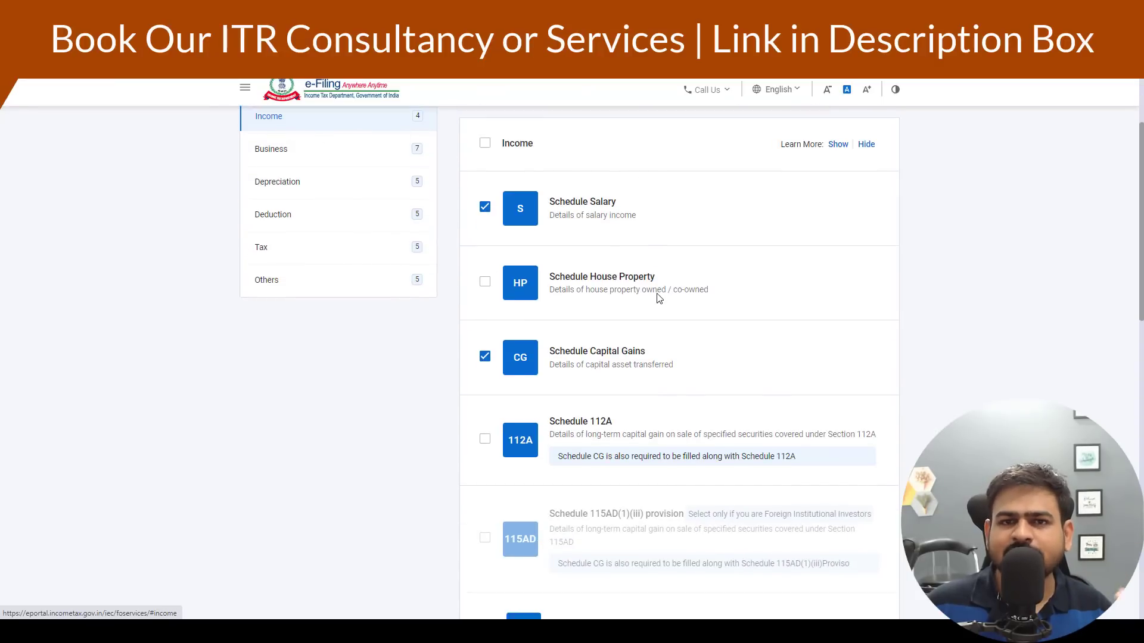
scroll(662, 301, up, 1)
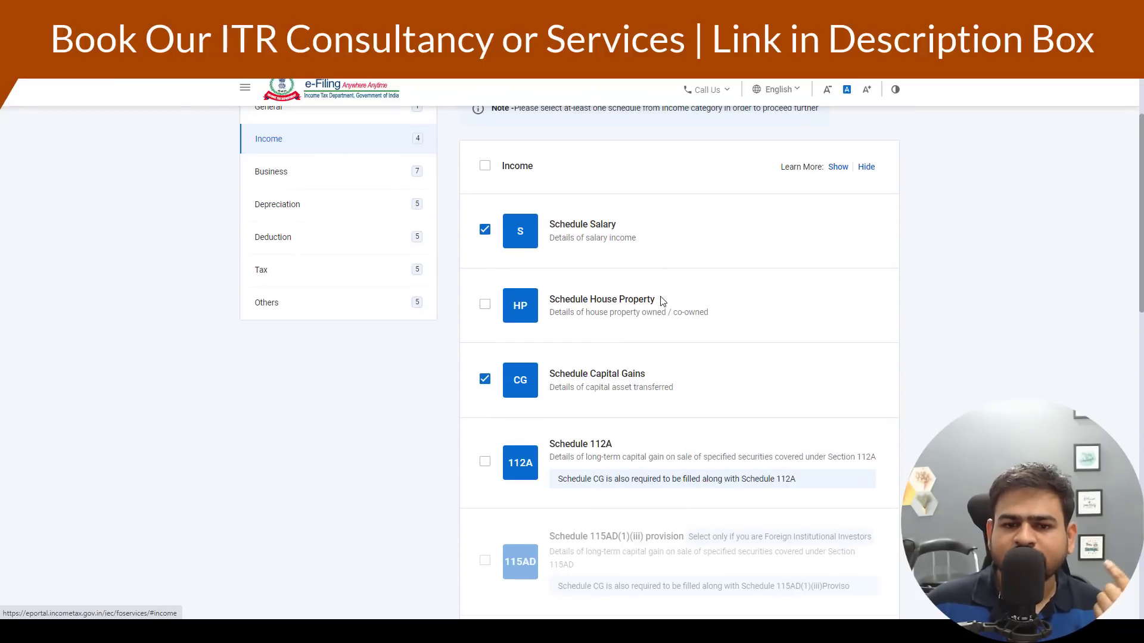
click(486, 233)
click(486, 232)
scroll(580, 265, down, 2)
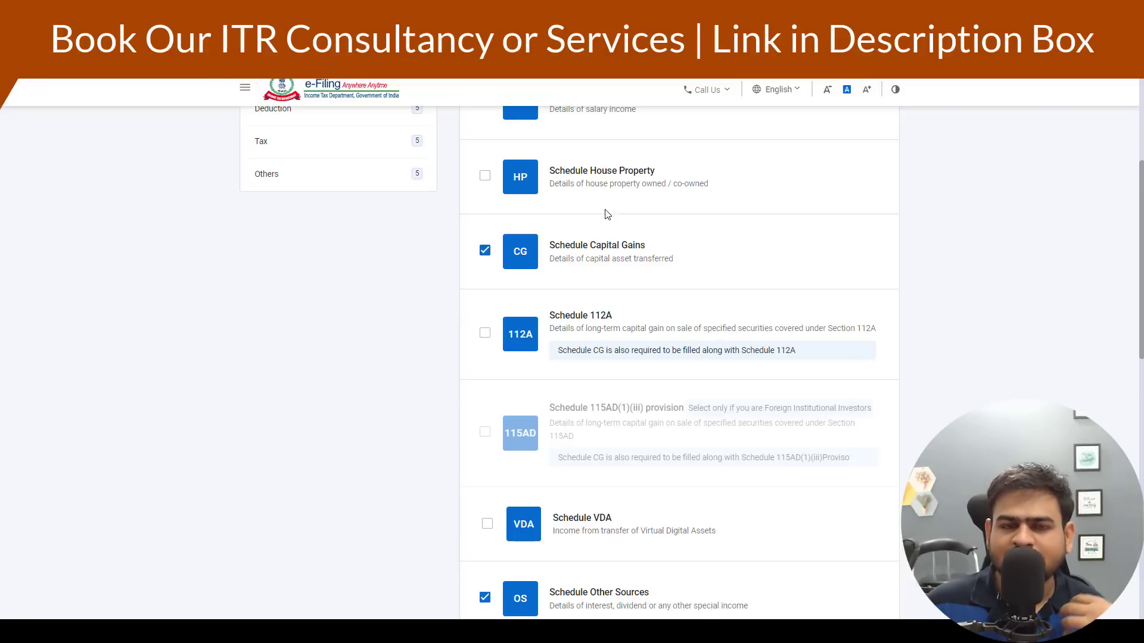
click(485, 177)
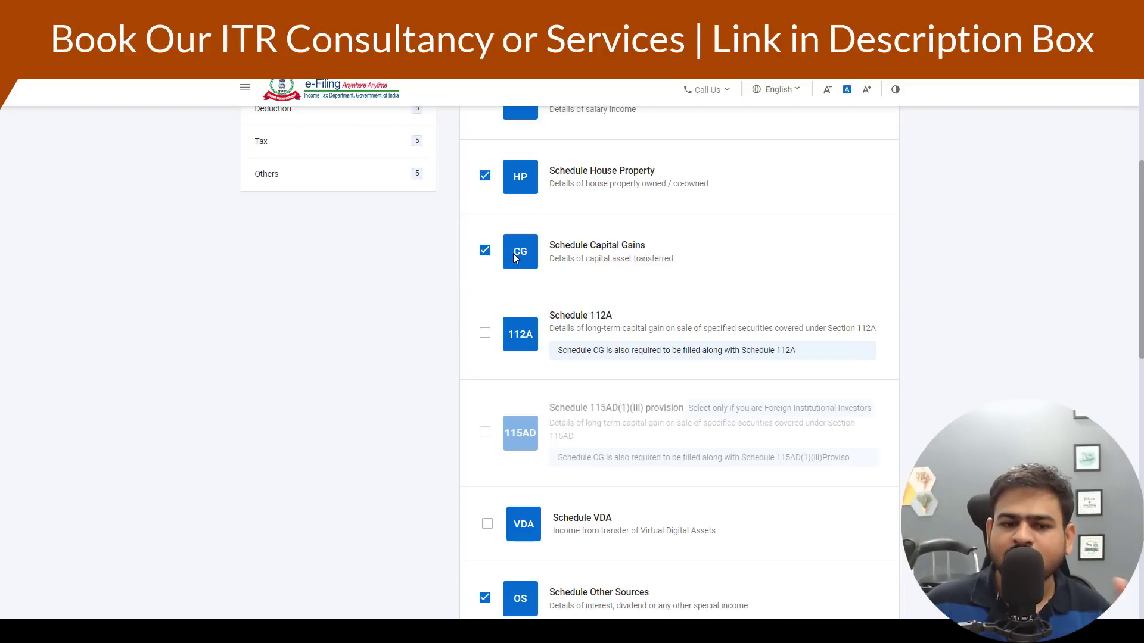
click(483, 335)
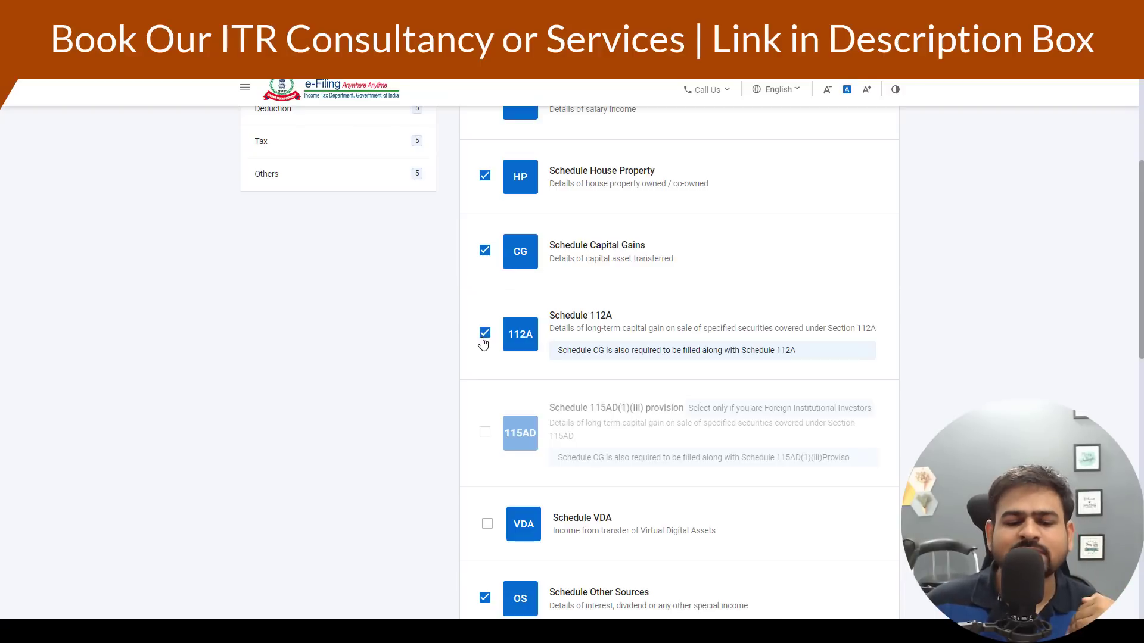
scroll(634, 356, down, 4)
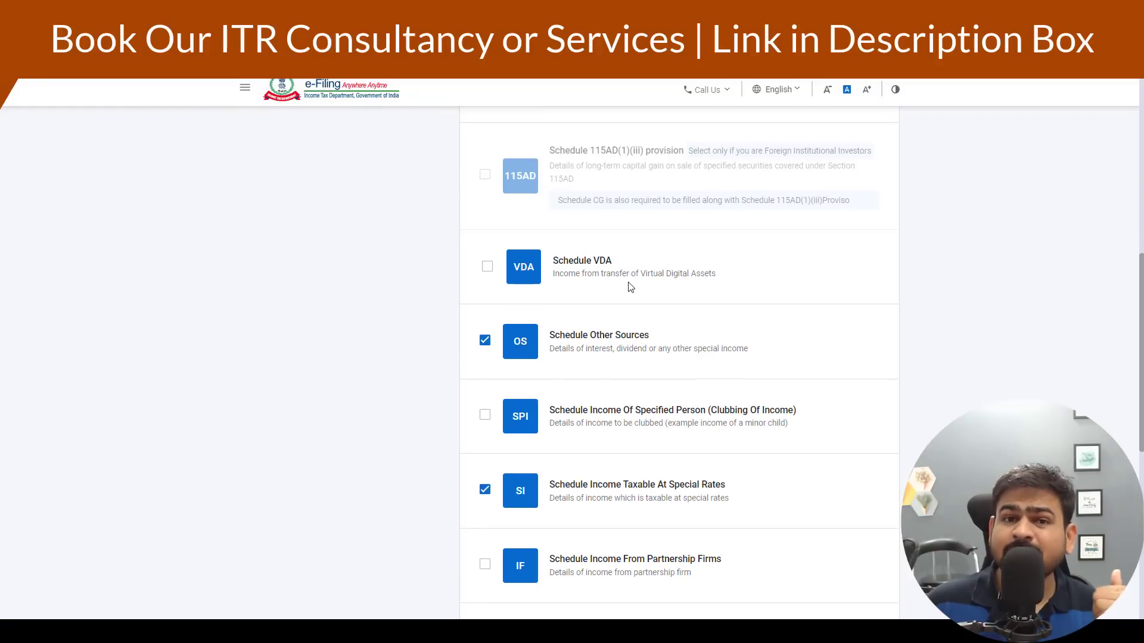
click(488, 271)
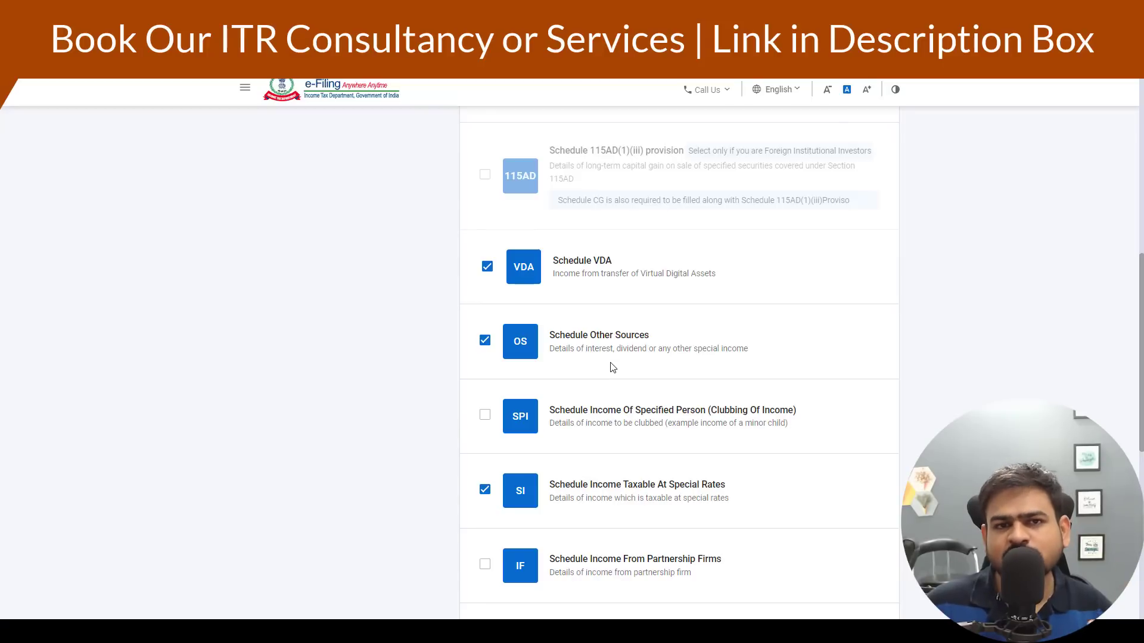
- Review the schedules in the Business category, keeping Schedule Nature Of Business selected
scroll(608, 369, up, 7)
scroll(608, 370, up, 2)
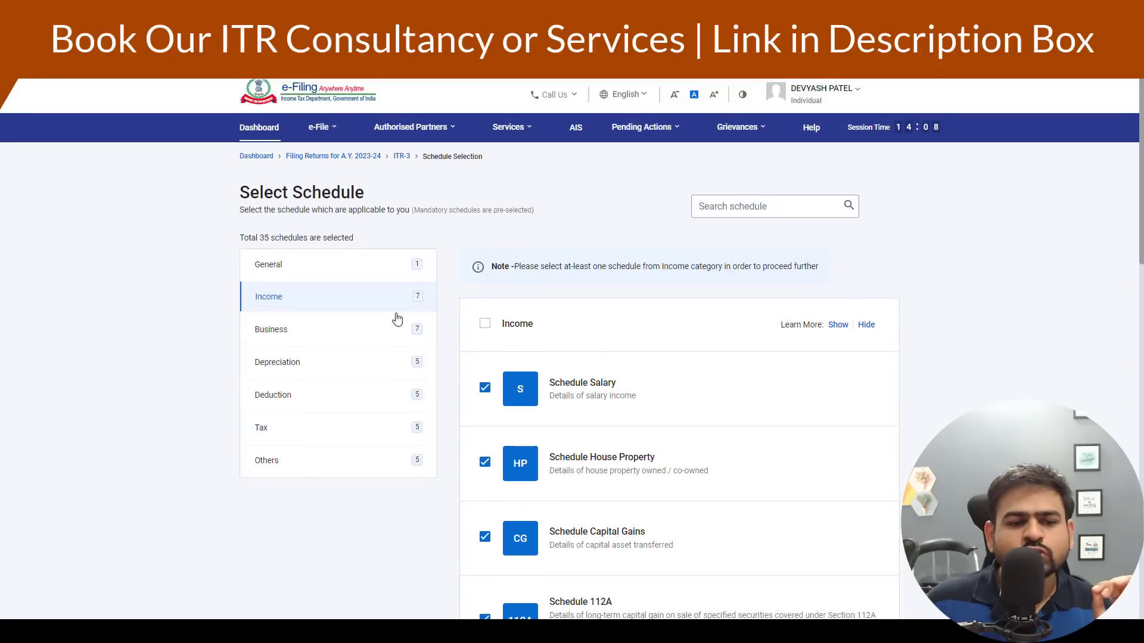
click(309, 326)
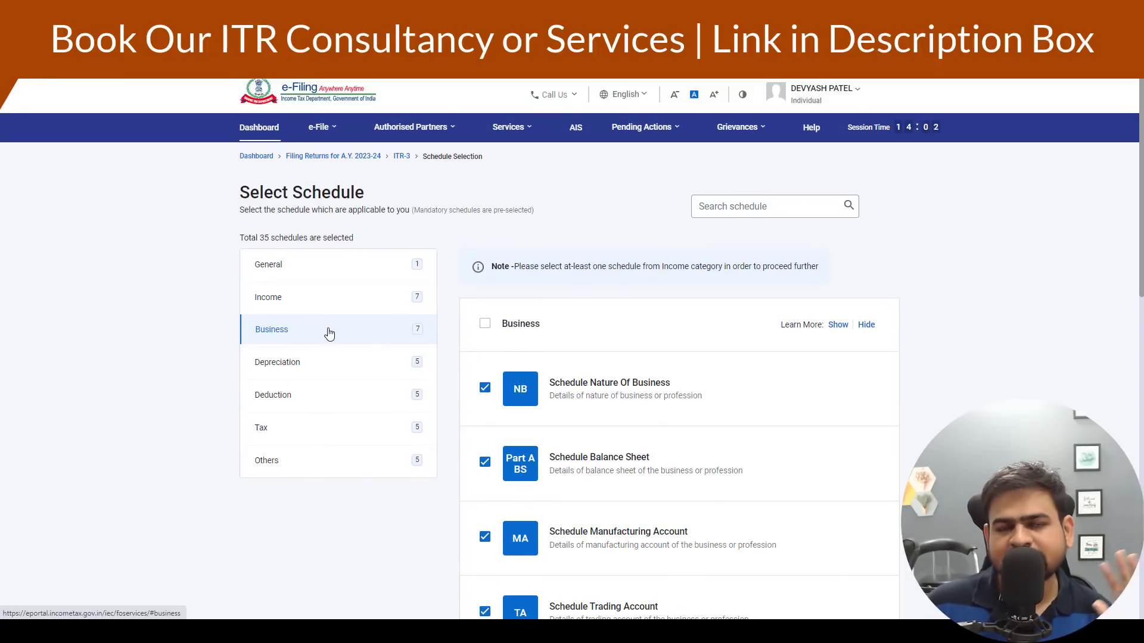
scroll(601, 322, down, 3)
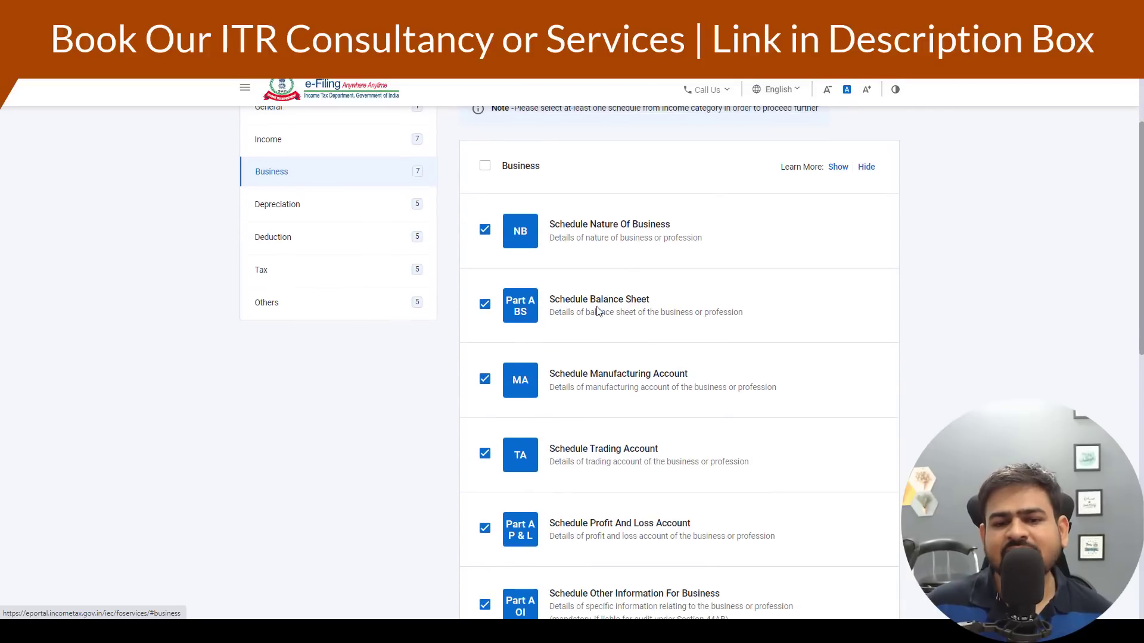
click(484, 237)
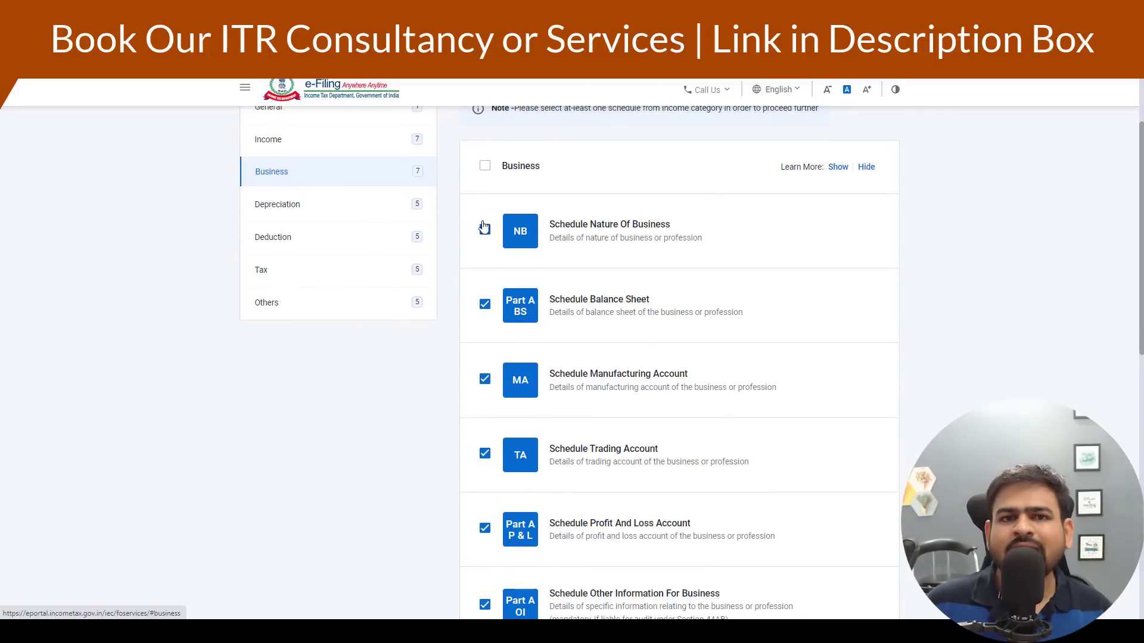
click(483, 238)
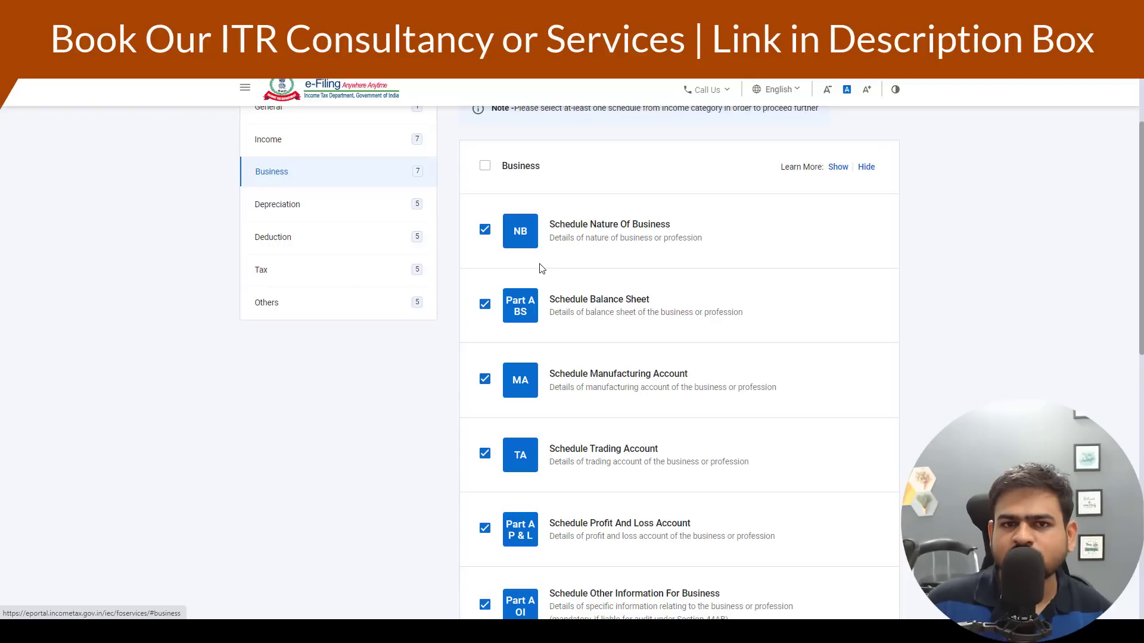
scroll(539, 286, down, 10)
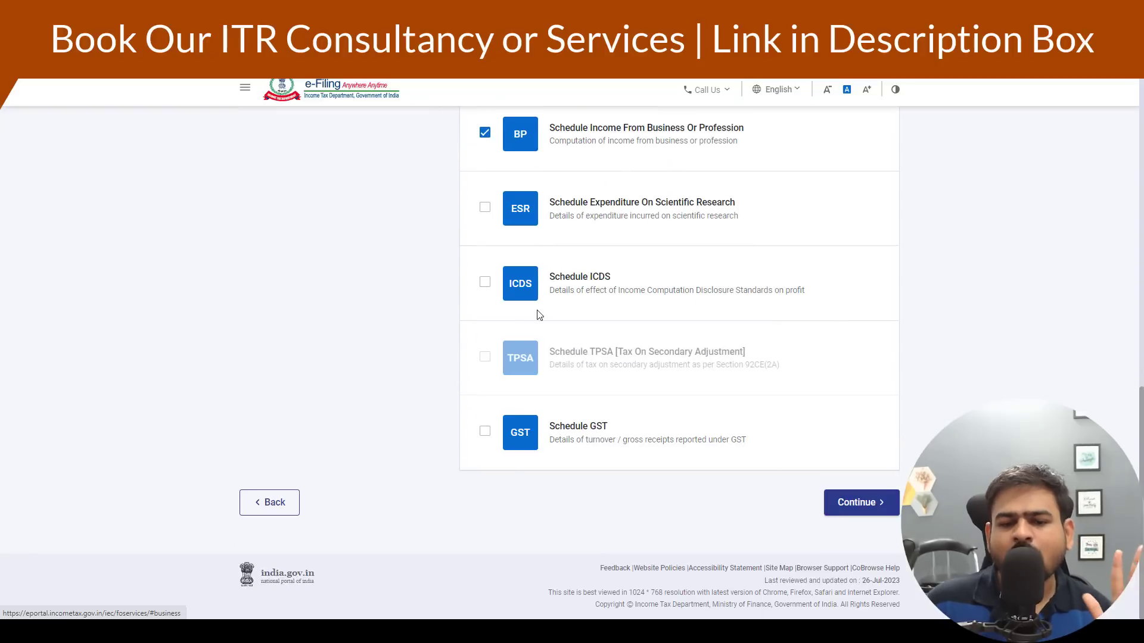
- Confirm the schedule selection with its disclaimer and skip the schedule questions to reach the schedules summary
click(871, 503)
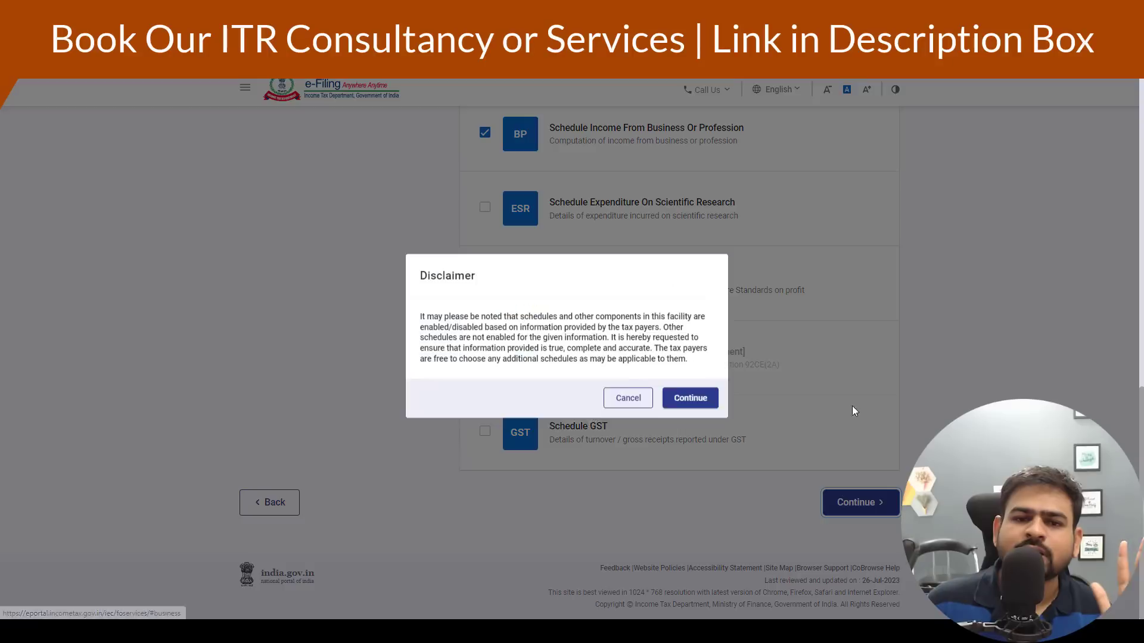
click(708, 406)
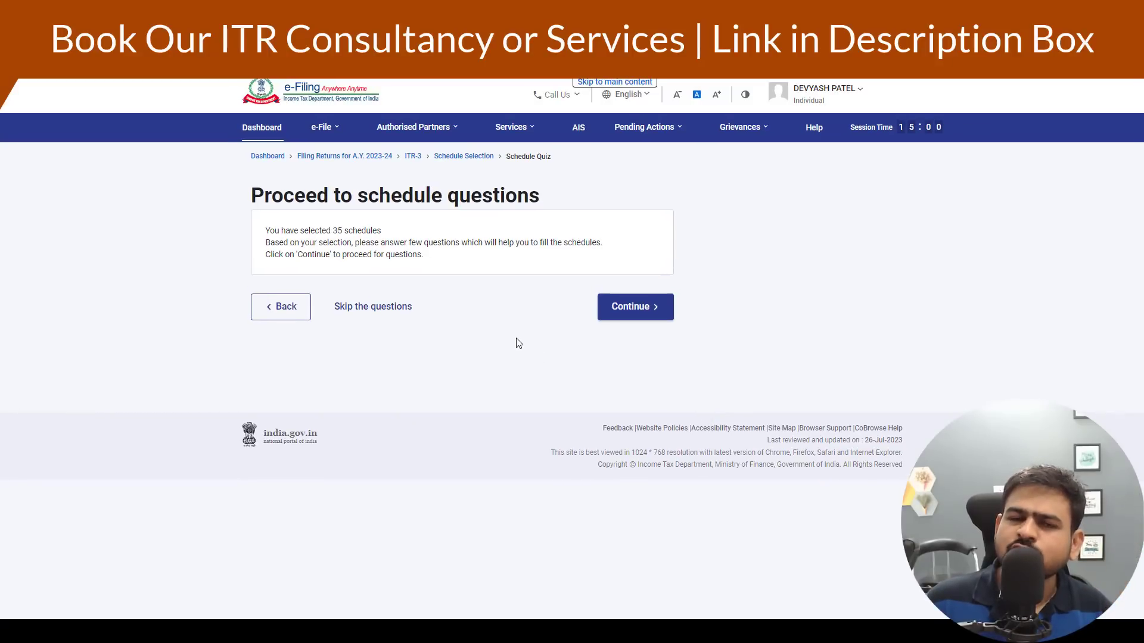
click(366, 315)
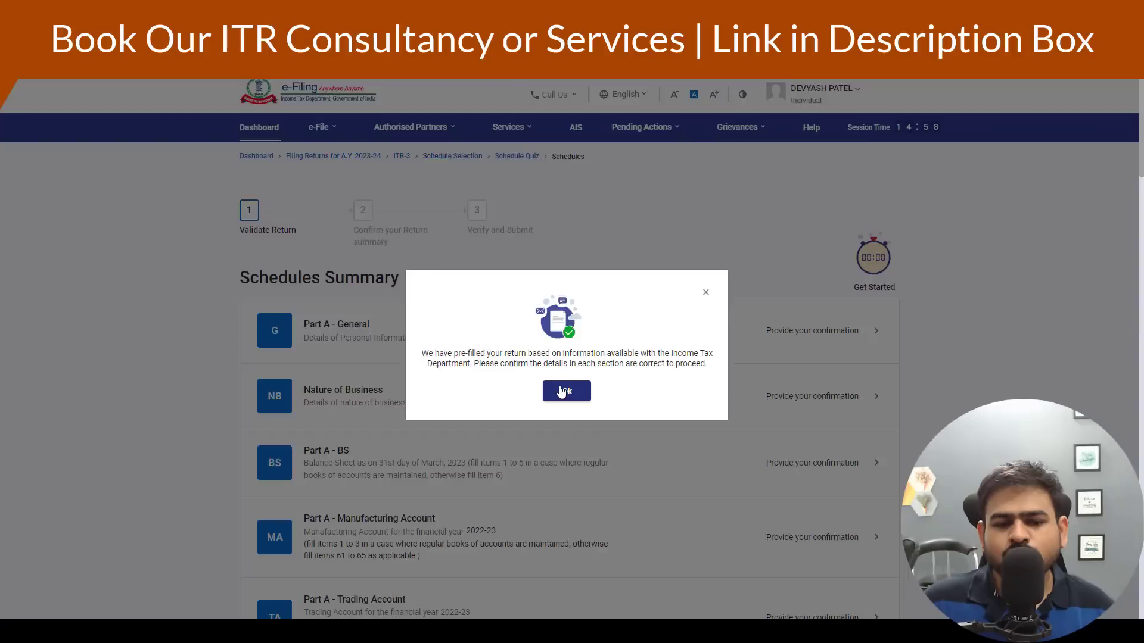
click(567, 390)
- Look through the schedules summary and open the Part A - General schedule
scroll(498, 365, down, 2)
scroll(492, 379, down, 15)
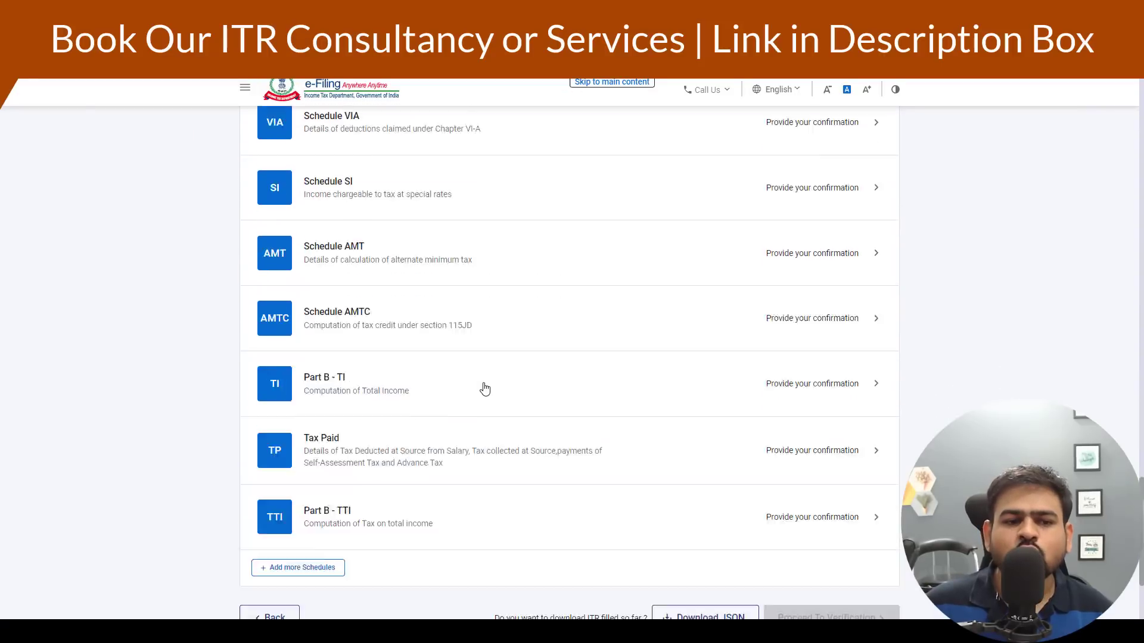
scroll(483, 390, up, 20)
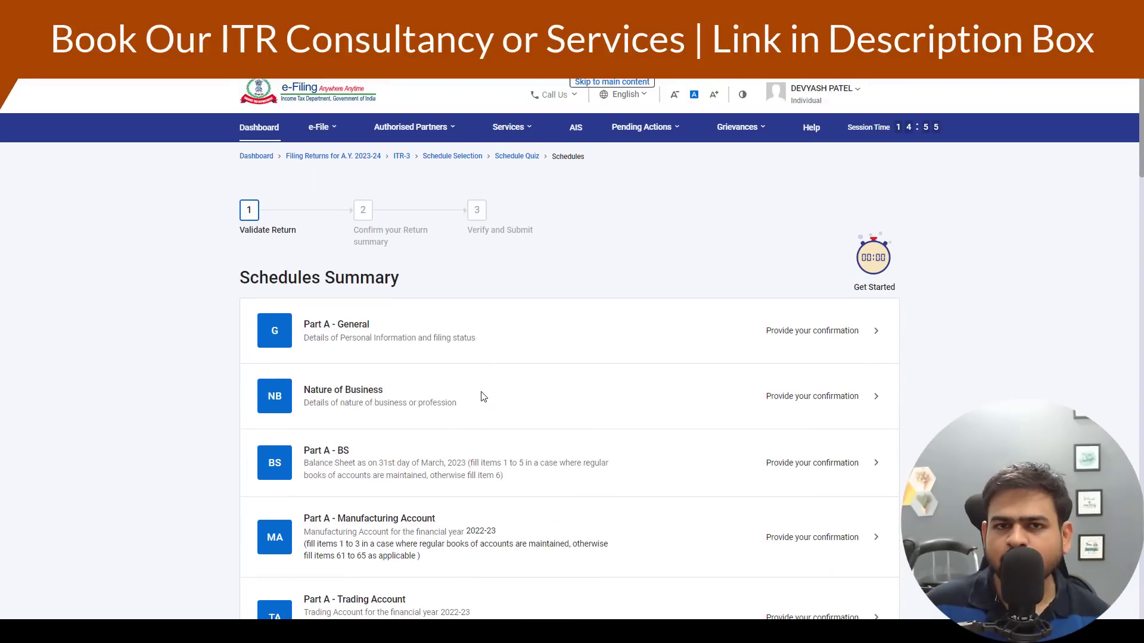
click(664, 344)
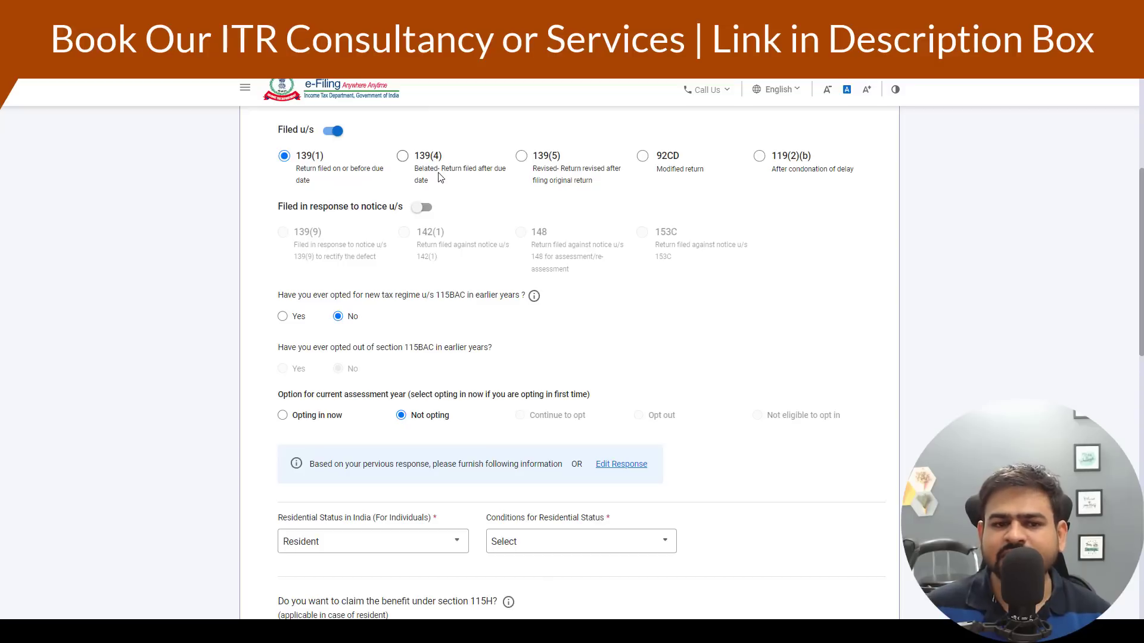
scroll(409, 206, down, 2)
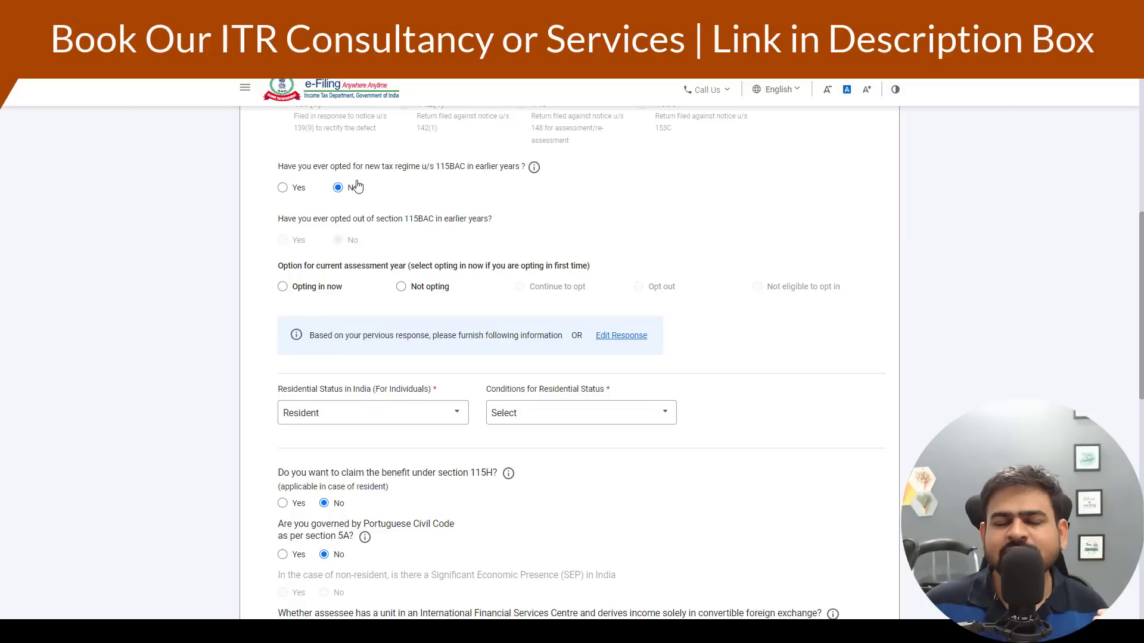
click(280, 189)
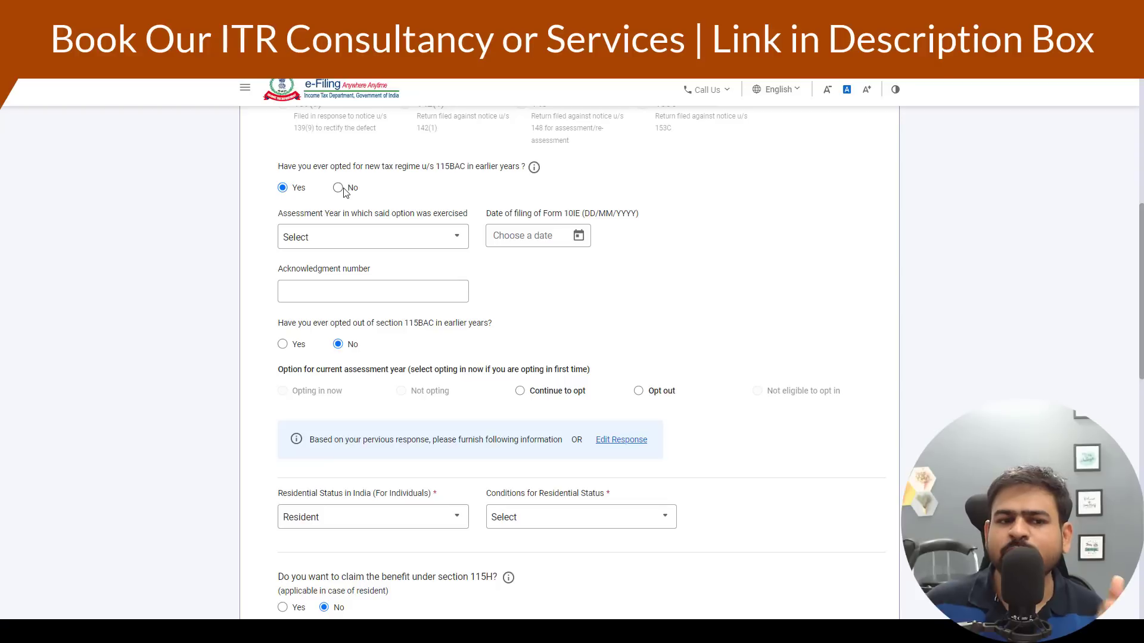
drag(313, 269, 352, 268)
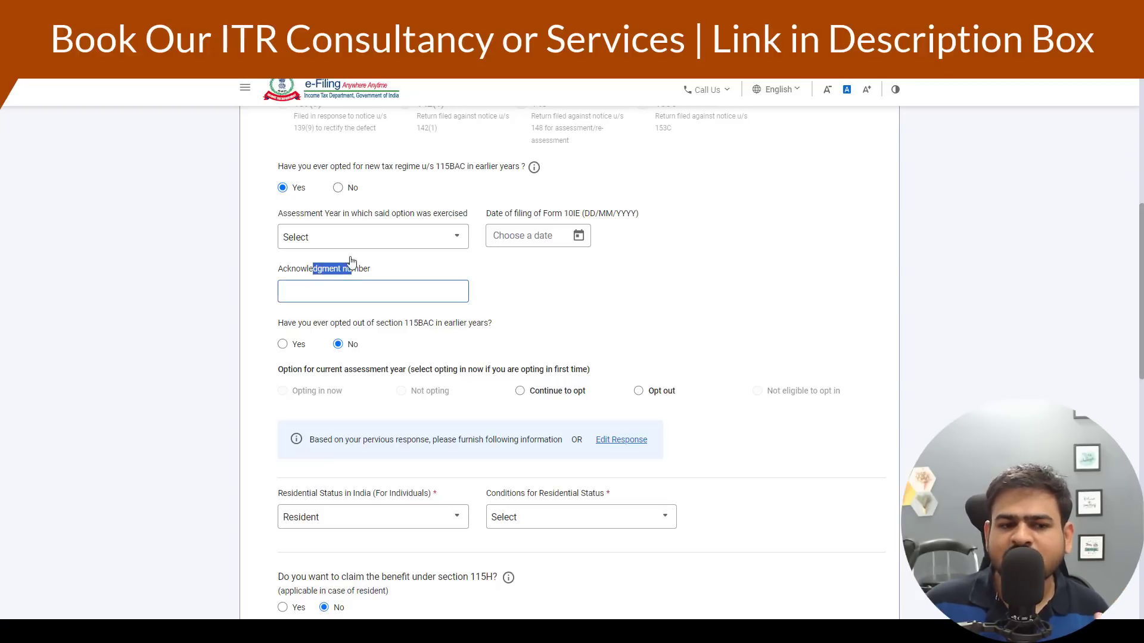
click(351, 189)
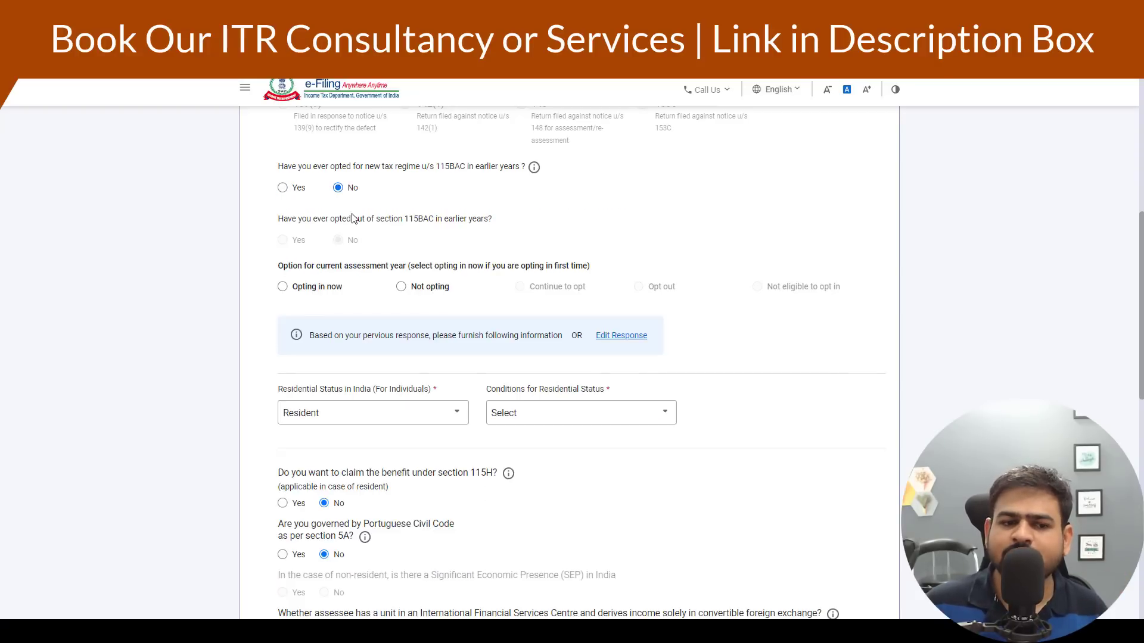
- Choose Not opting for the new tax regime under section 115BAC for the current assessment year
scroll(368, 237, down, 3)
scroll(368, 237, up, 1)
drag(335, 138, 381, 138)
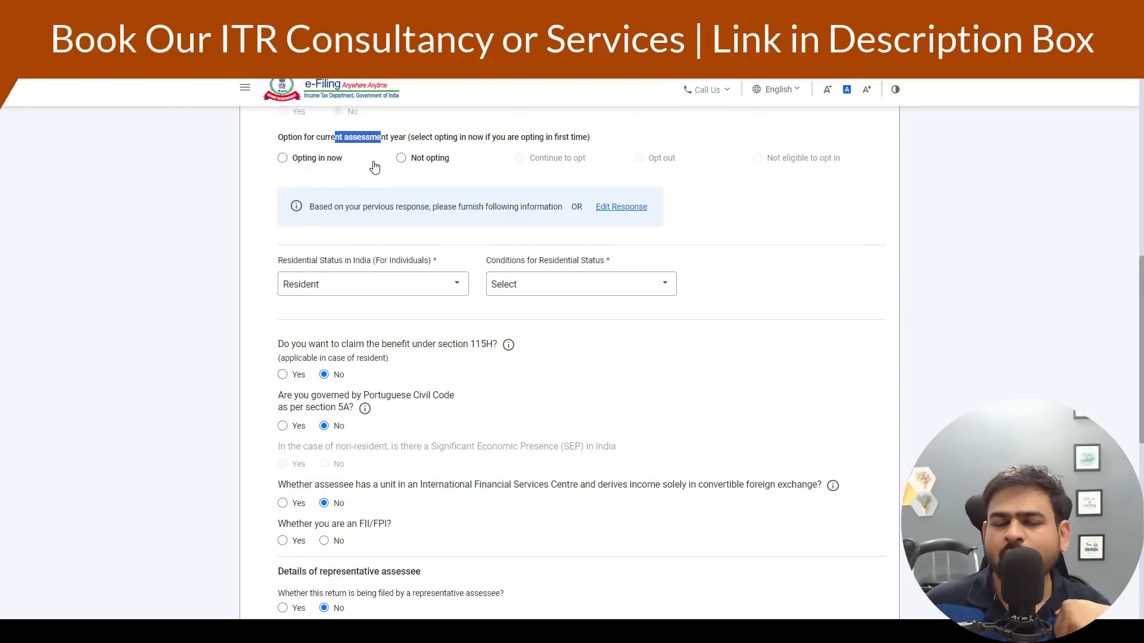
scroll(426, 199, up, 4)
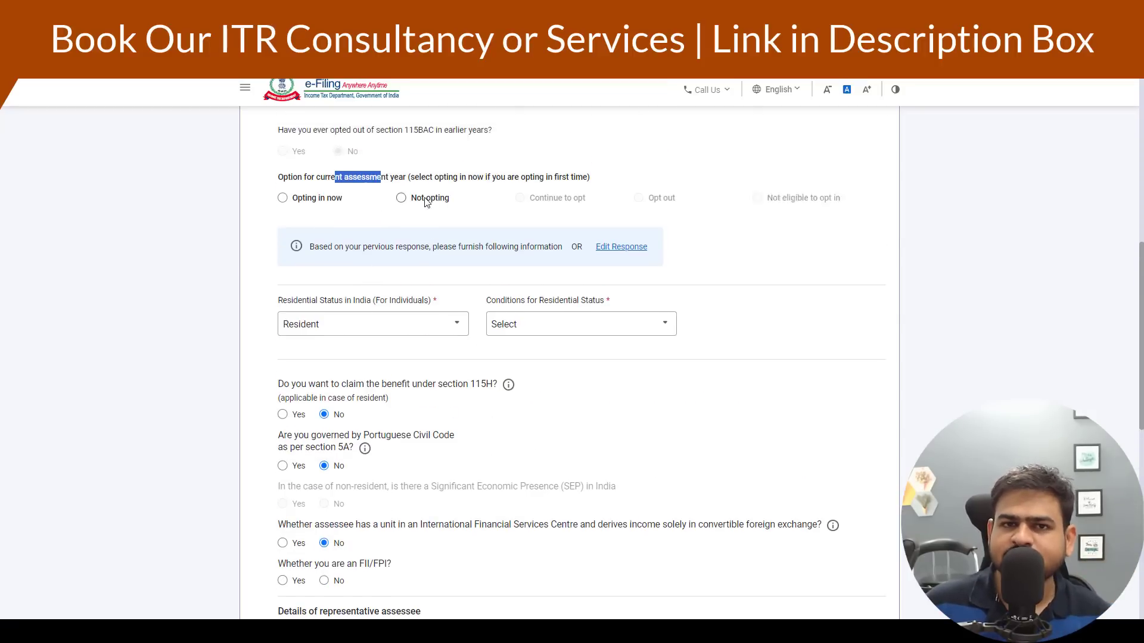
scroll(426, 305, down, 2)
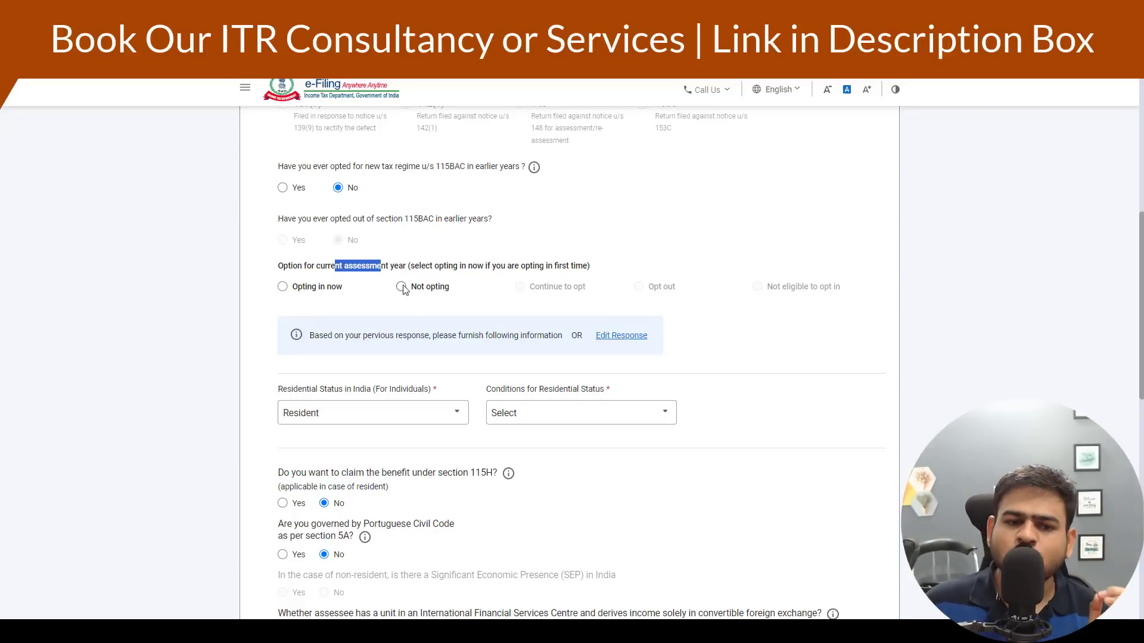
click(401, 287)
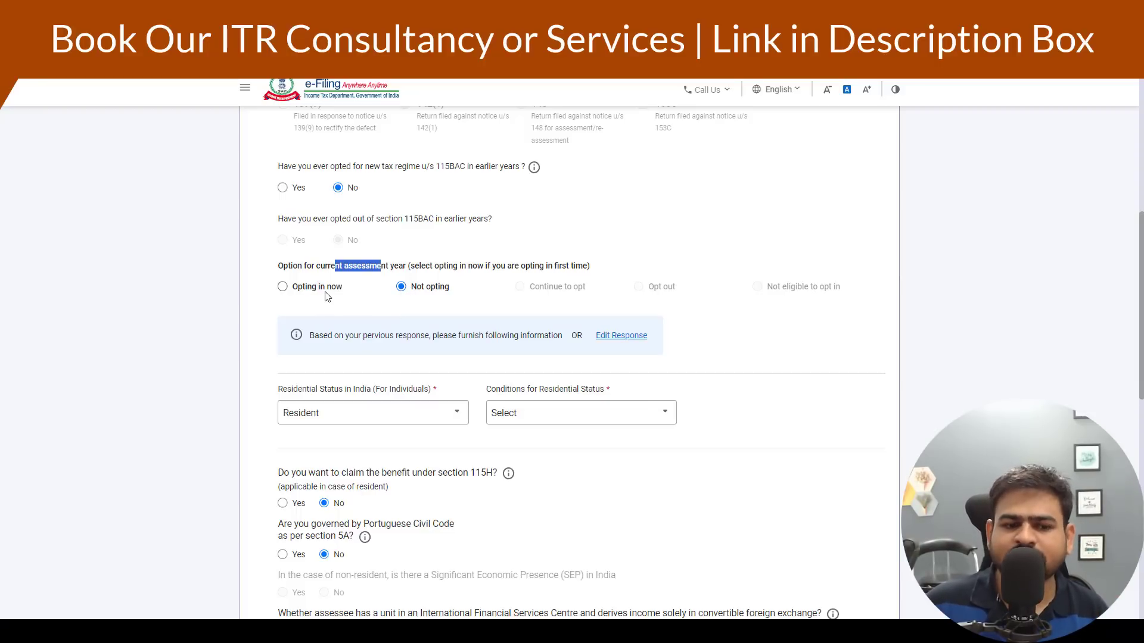
- Set the residential status condition to being in India for 182 days or more during the previous year, section 6(1)(a), keeping Resident selected
scroll(381, 287, down, 4)
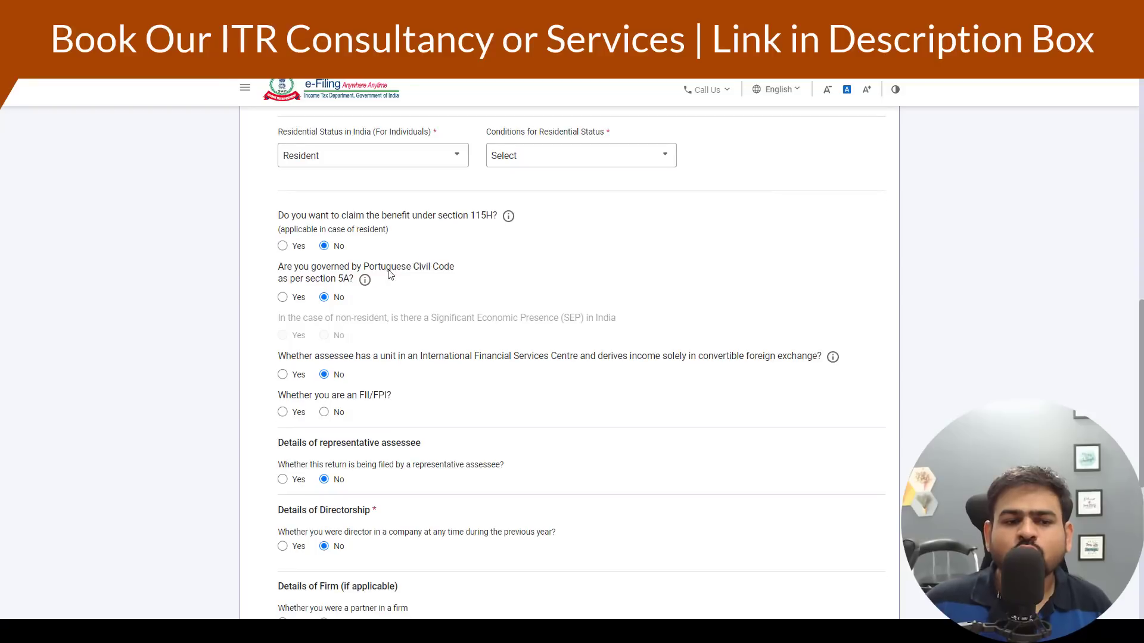
click(382, 158)
click(575, 154)
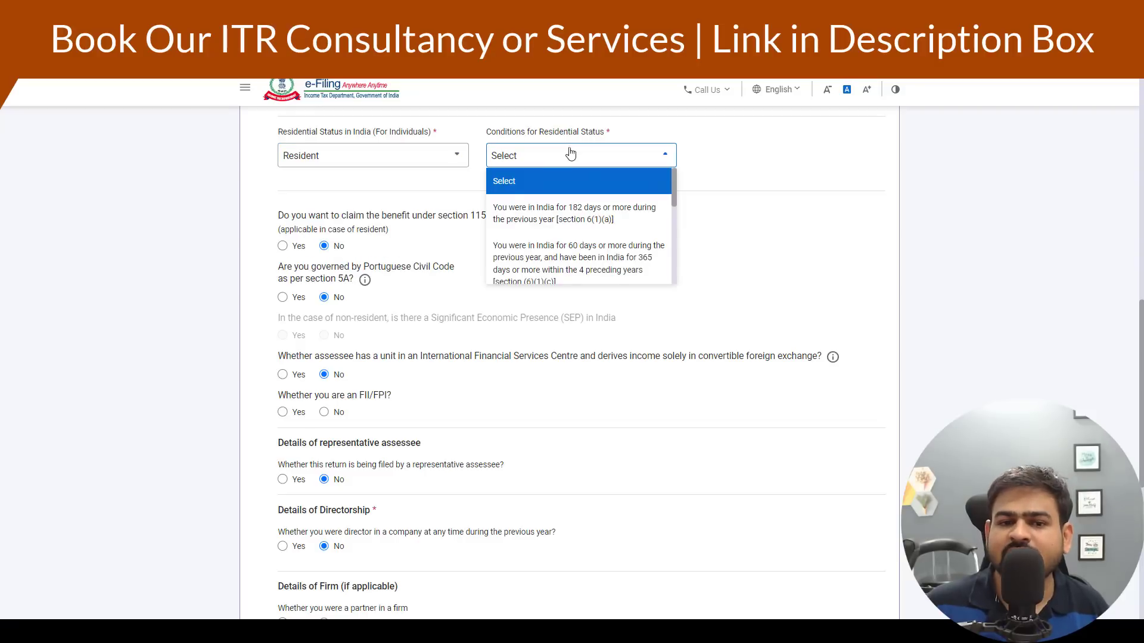
click(578, 213)
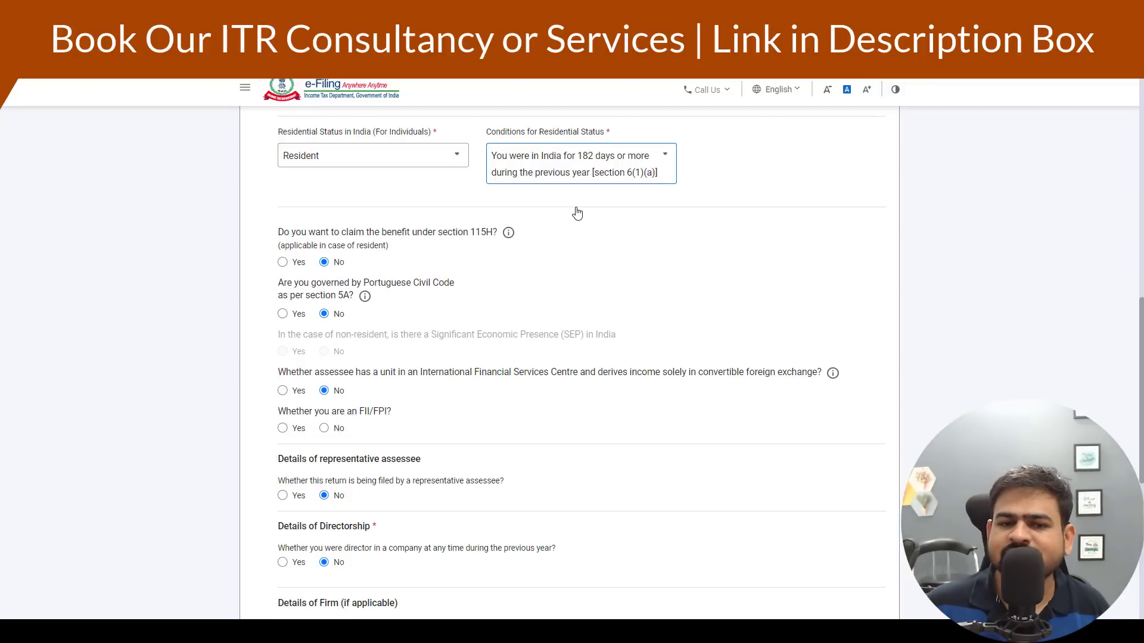
- Answer No to being an FII/FPI and to being a partner in a firm, and save the filing details
scroll(428, 238, down, 2)
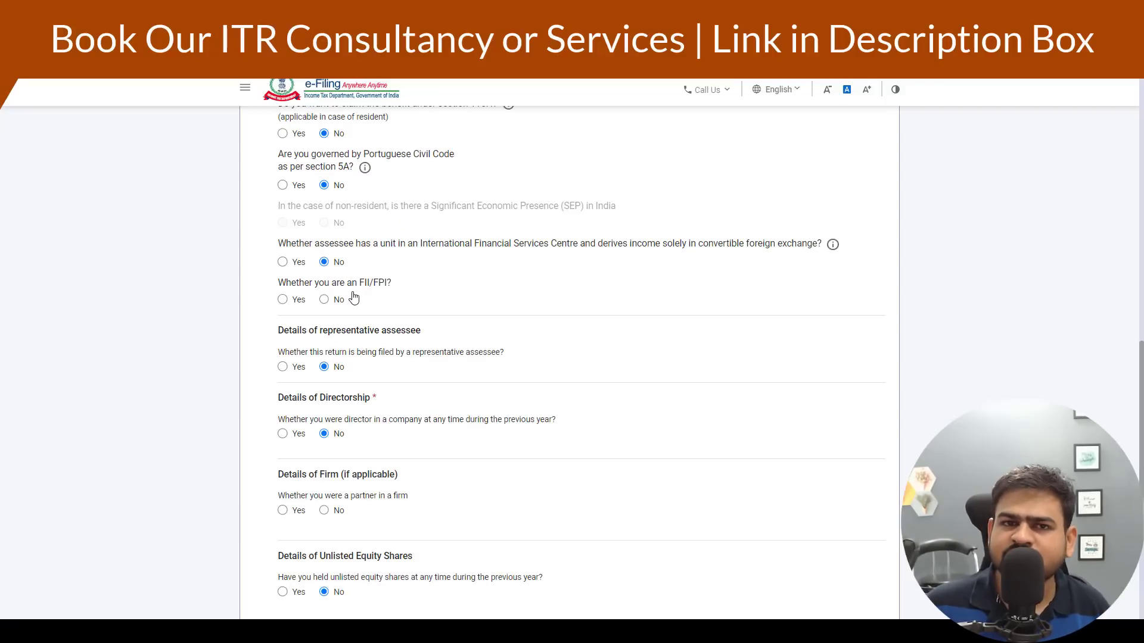
click(324, 299)
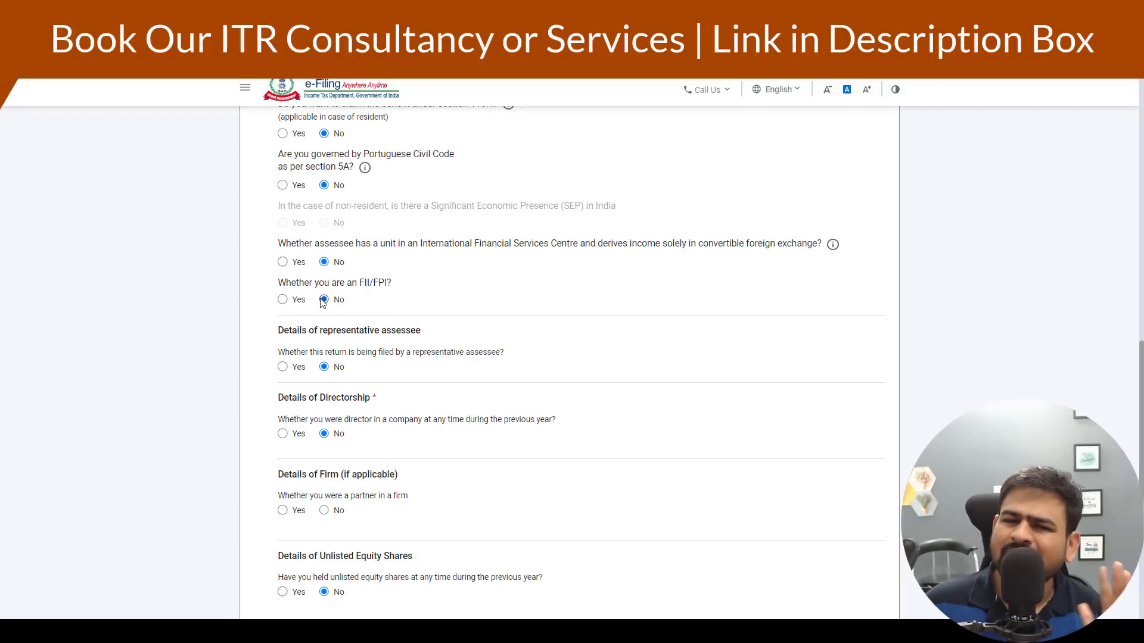
scroll(357, 314, down, 2)
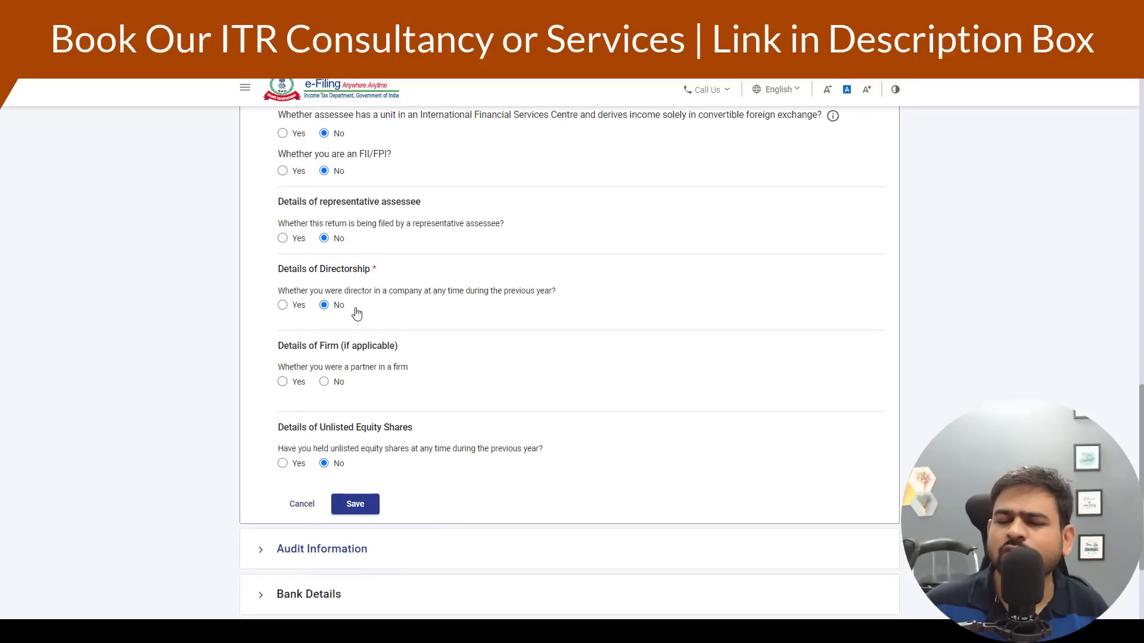
scroll(356, 314, down, 2)
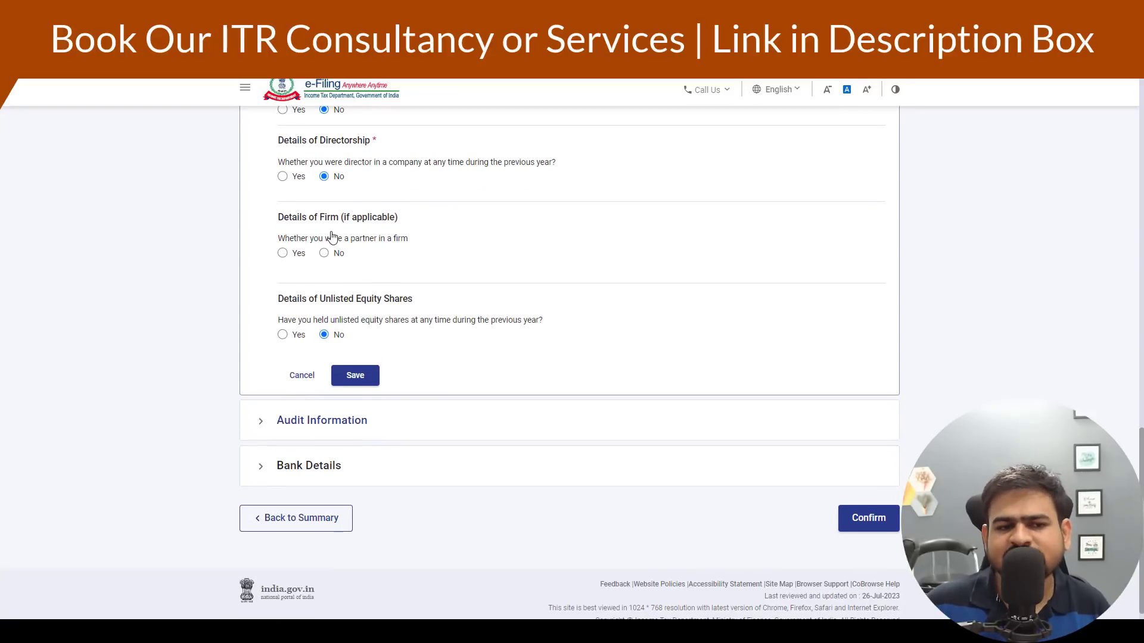
click(332, 256)
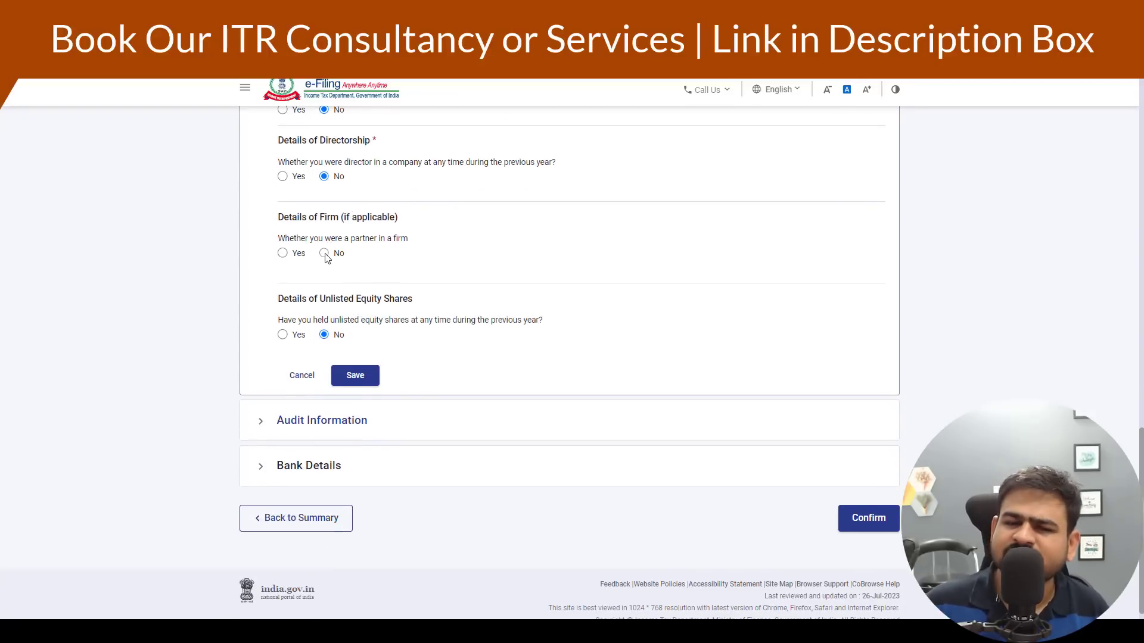
click(364, 373)
- In Audit Information, answer No to section 44AA accounts and to presumptive-only income, and state that turnover does not exceed 1 crore
click(370, 414)
scroll(370, 413, down, 4)
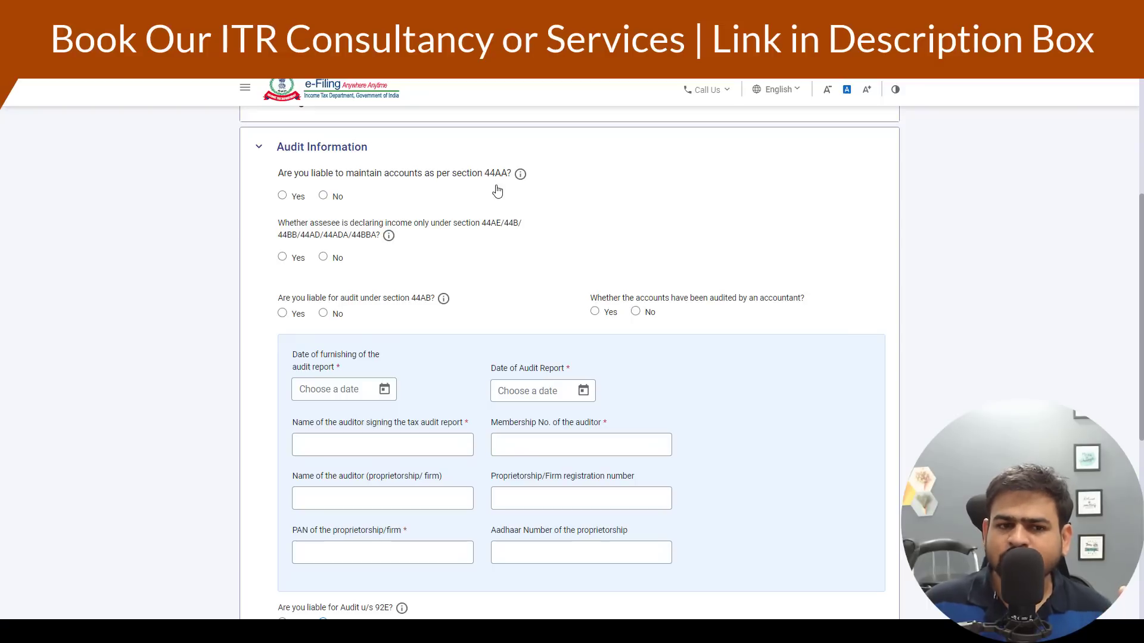
click(325, 197)
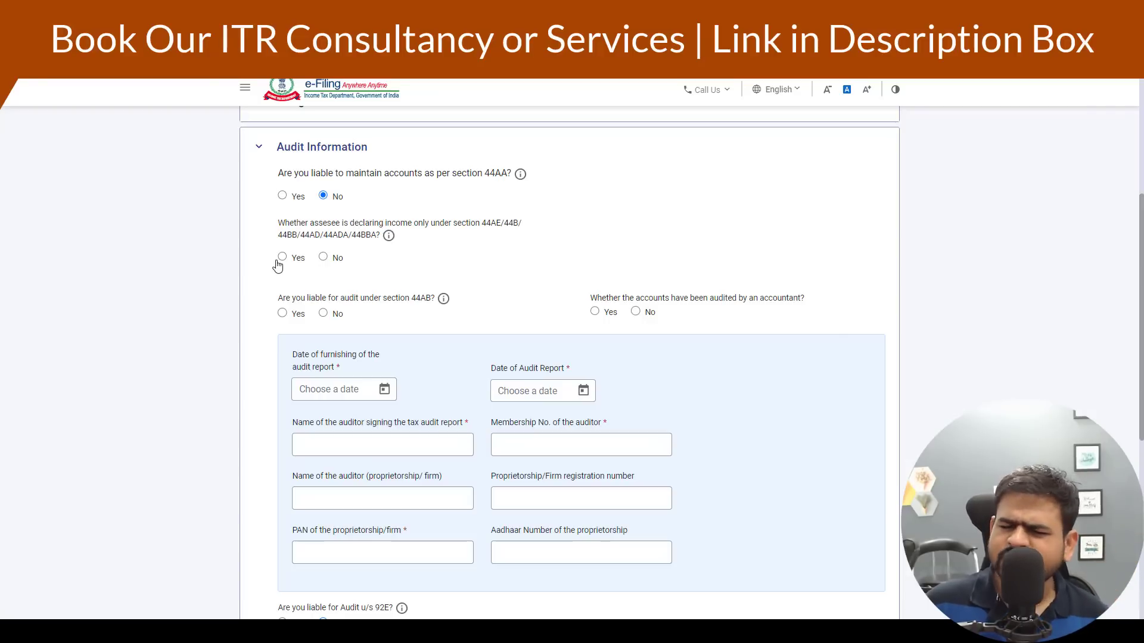
click(324, 259)
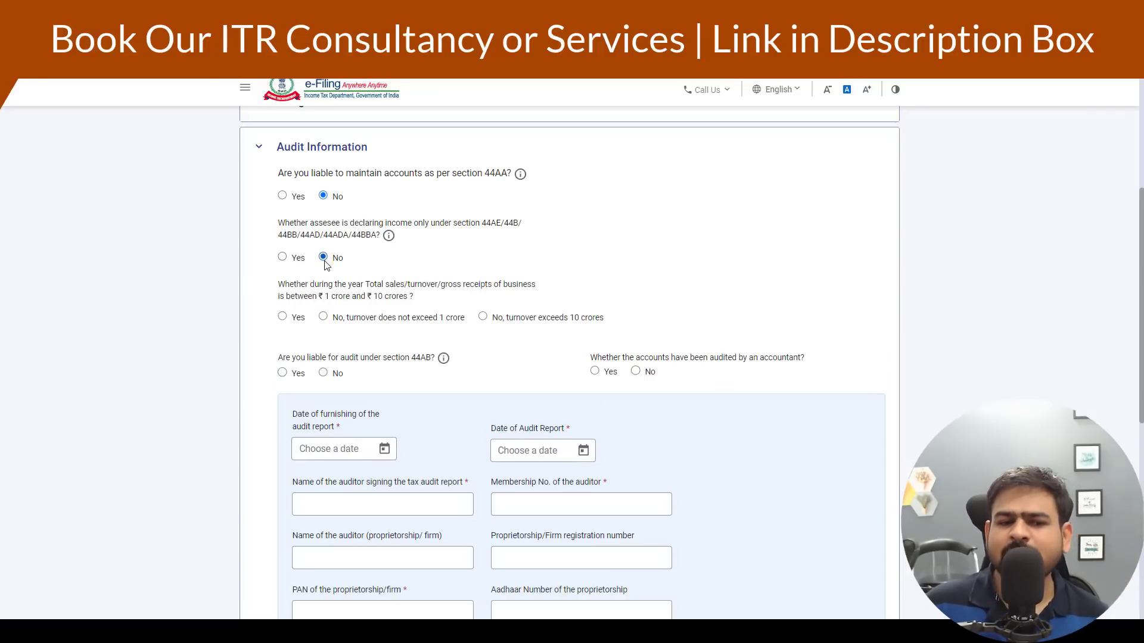
scroll(327, 250, down, 2)
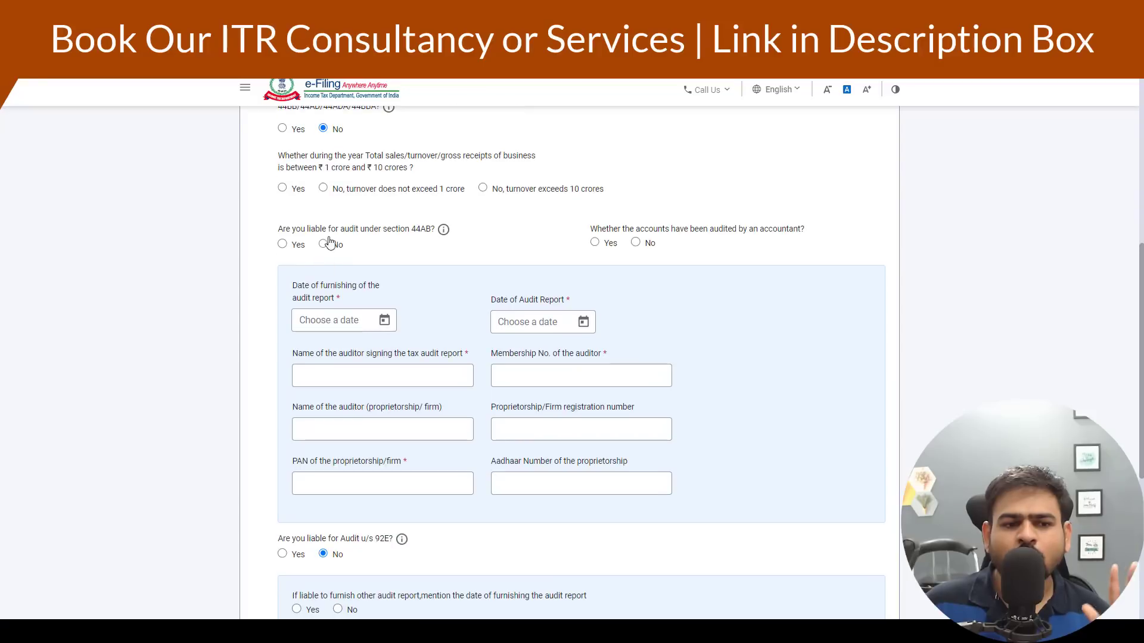
click(325, 188)
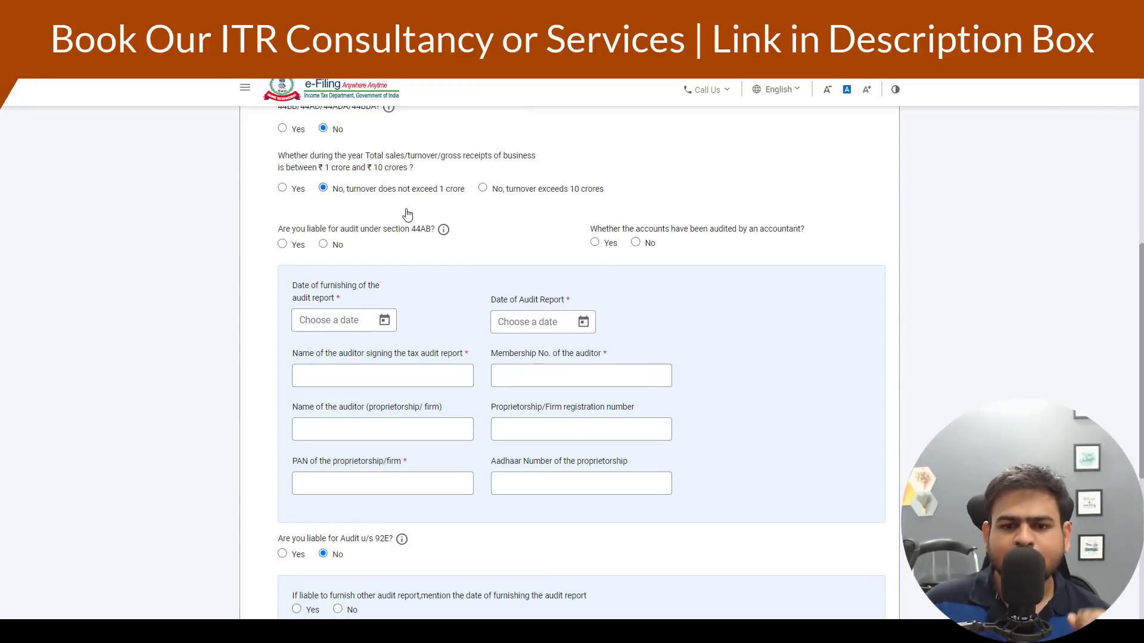
- Answer No to section 44AB audit and to furnishing another audit report, save the audit information and confirm Part A - General
scroll(408, 218, down, 2)
scroll(374, 159, up, 2)
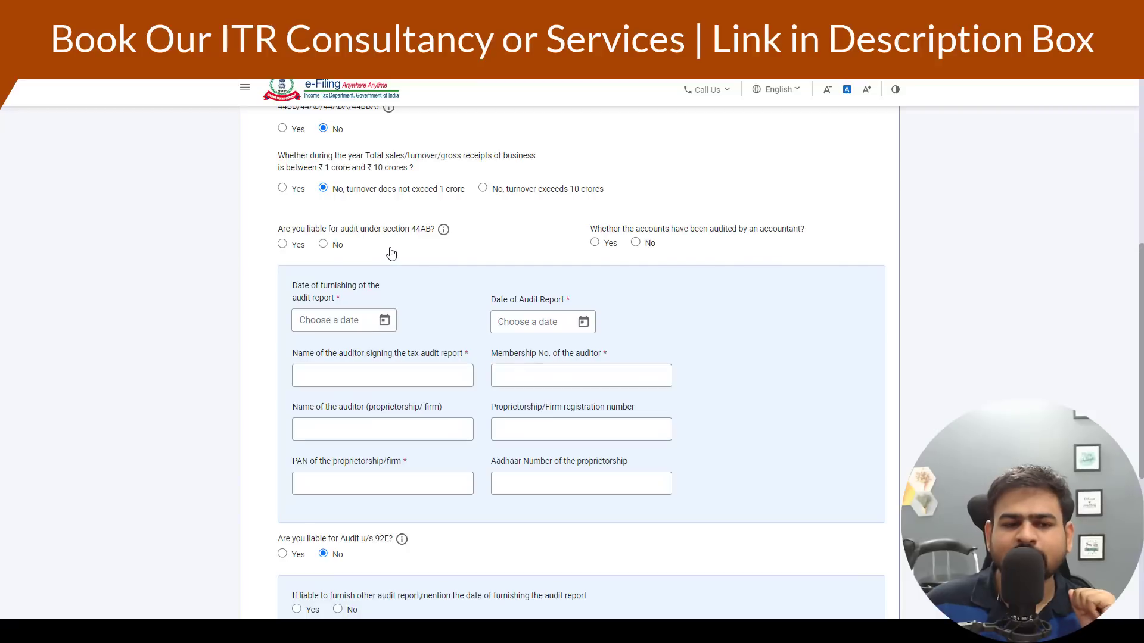
click(322, 245)
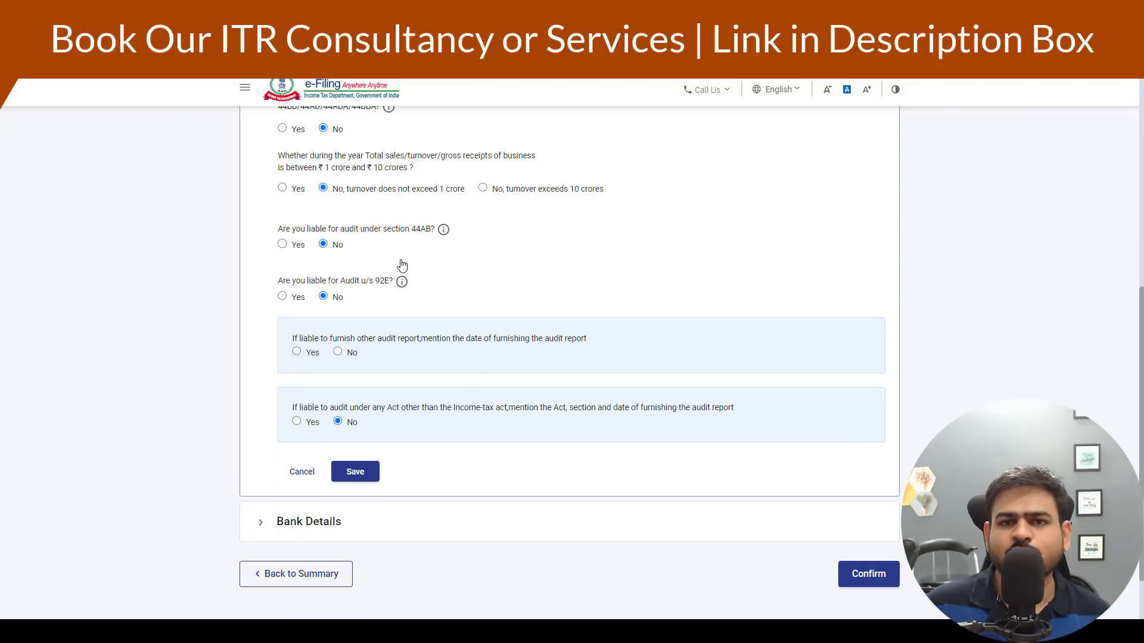
scroll(403, 262, down, 1)
click(338, 280)
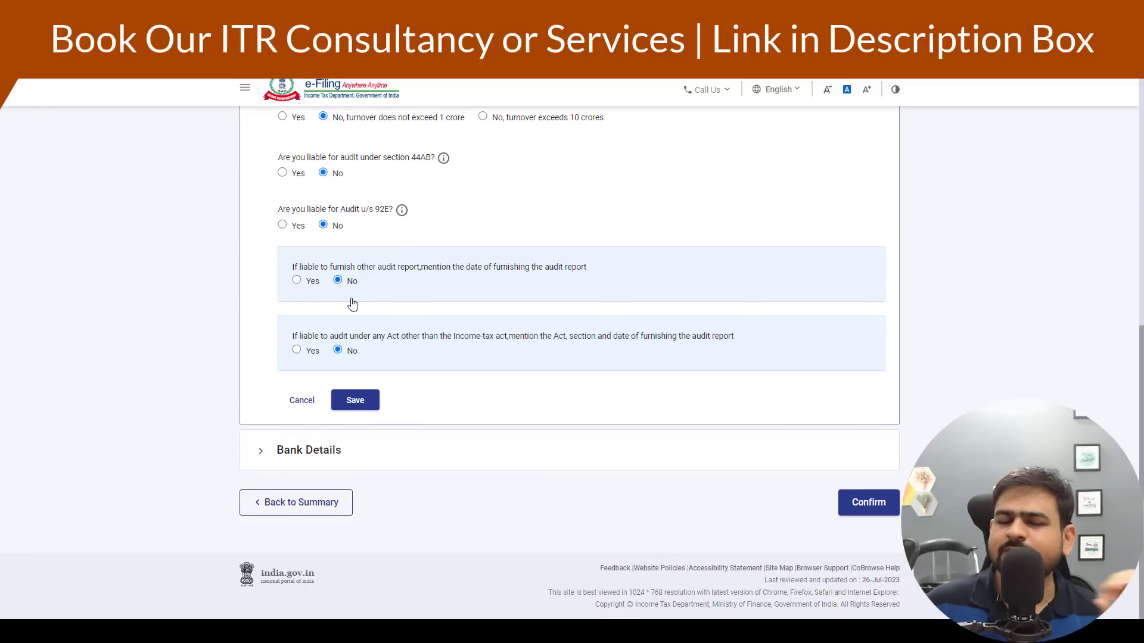
click(356, 400)
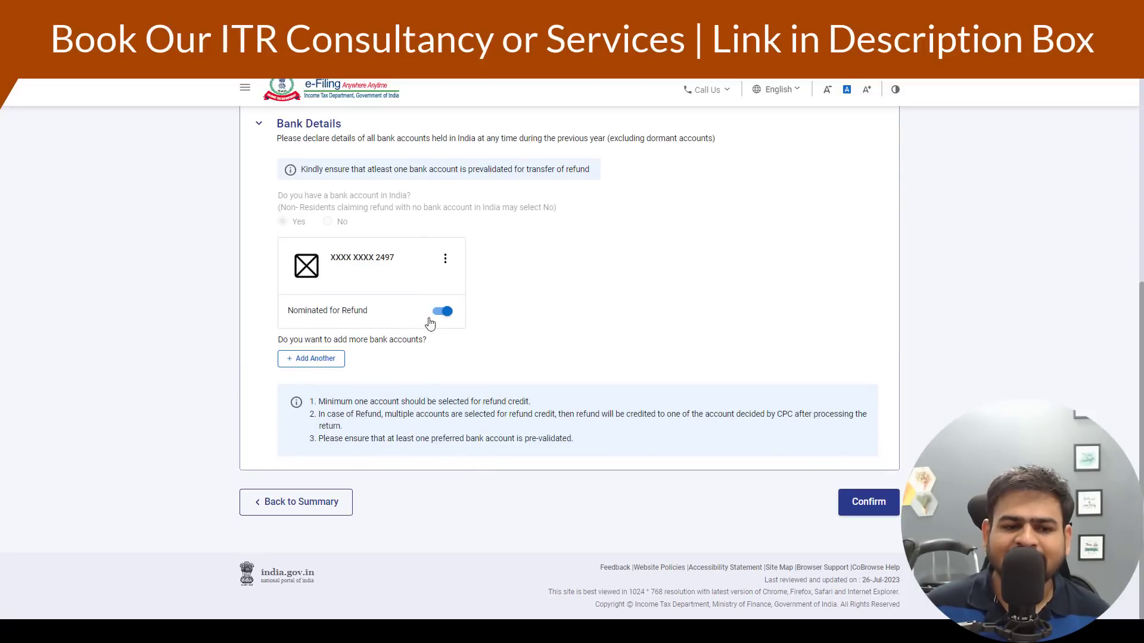
click(862, 503)
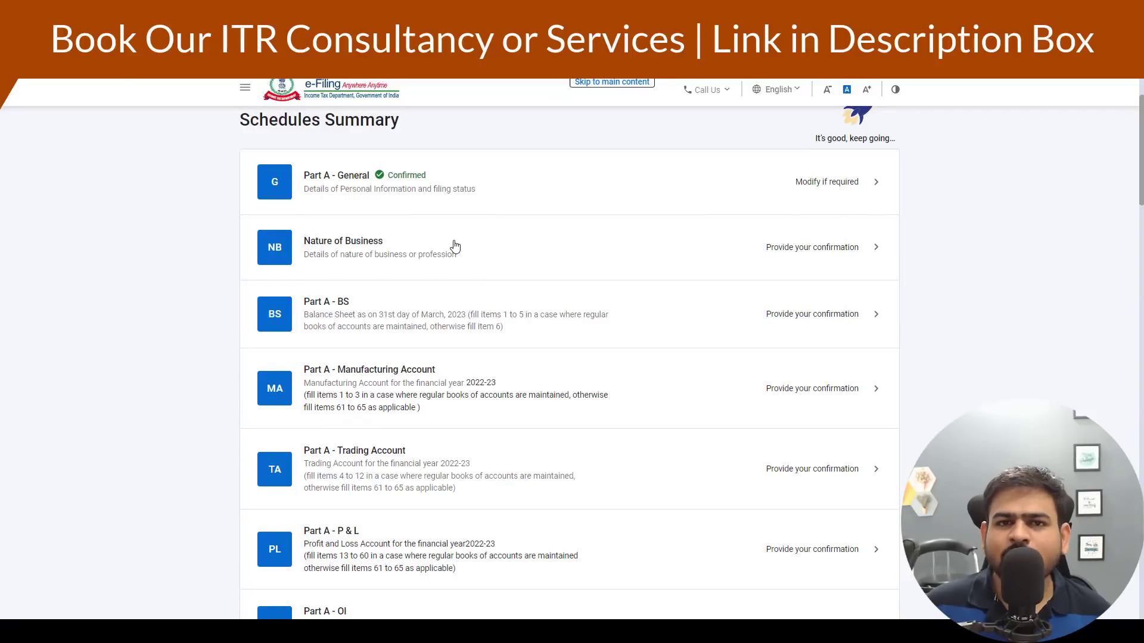
- Start a new Nature of Business entry and choose code 13018 -Other financial intermediation services n.e.c
click(455, 245)
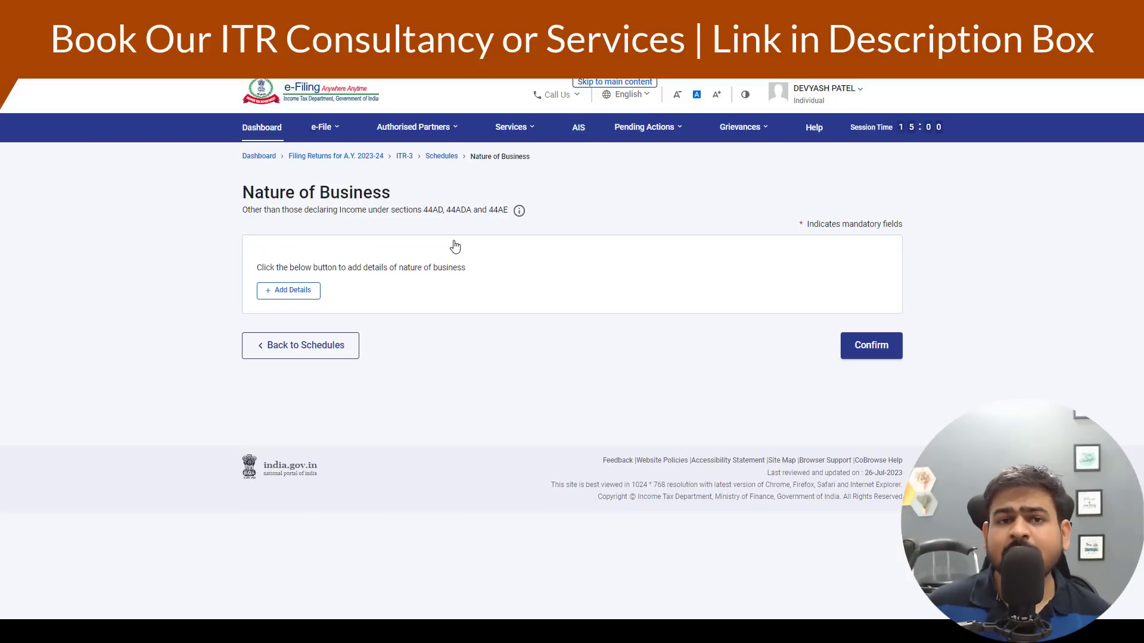
click(315, 290)
click(329, 285)
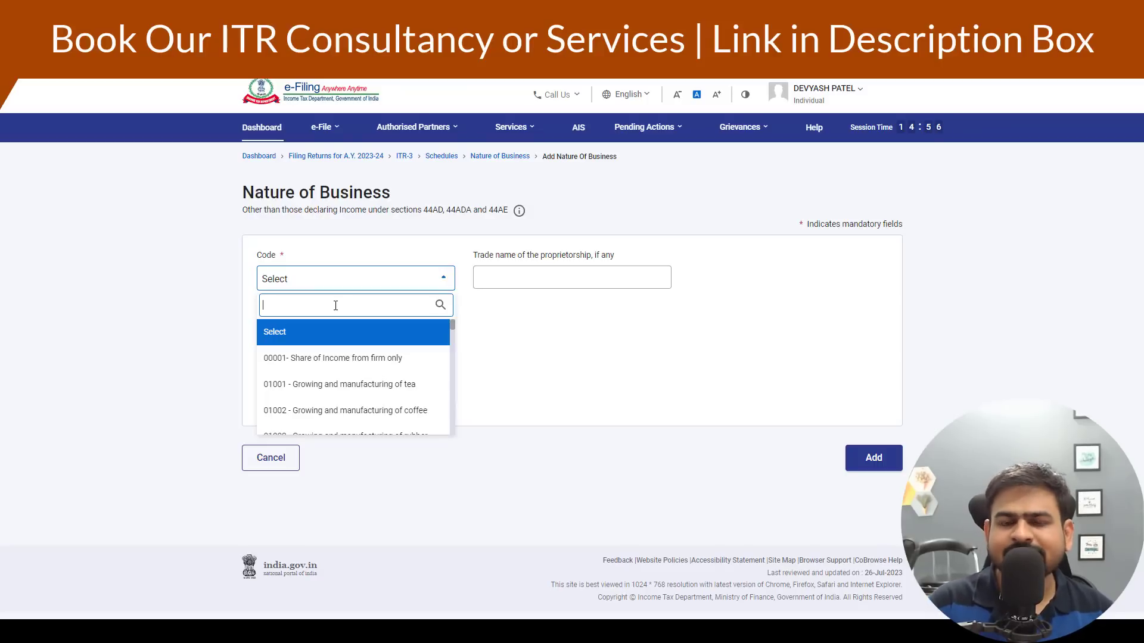
text(other fin)
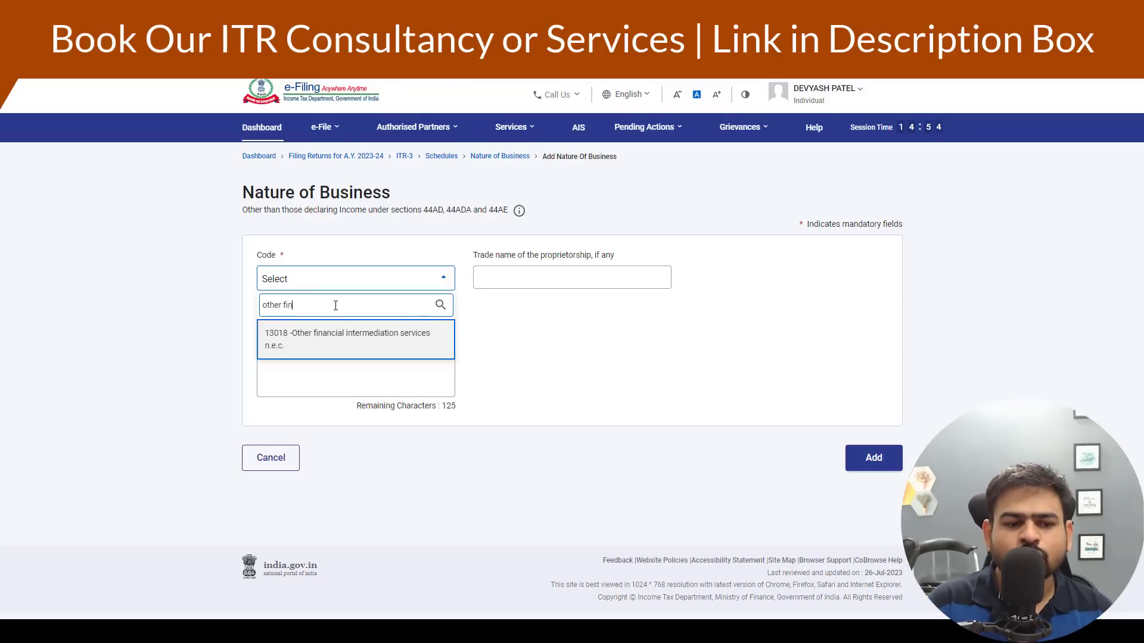
click(339, 339)
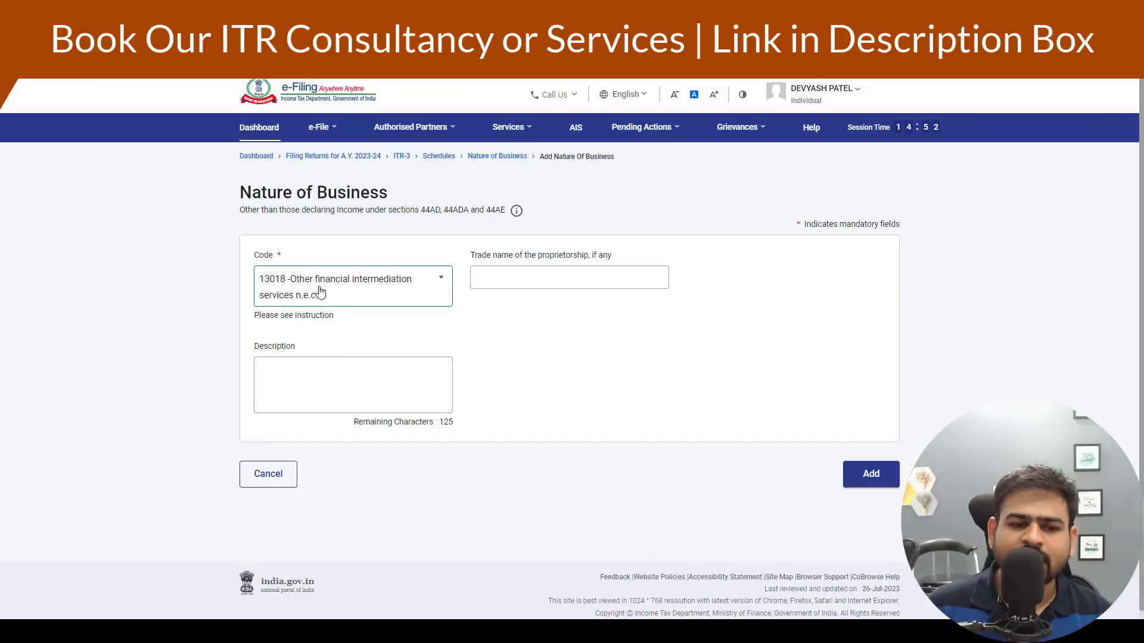
- Enter "f&o trading" as the trade name of the proprietorship for the business entry
click(508, 278)
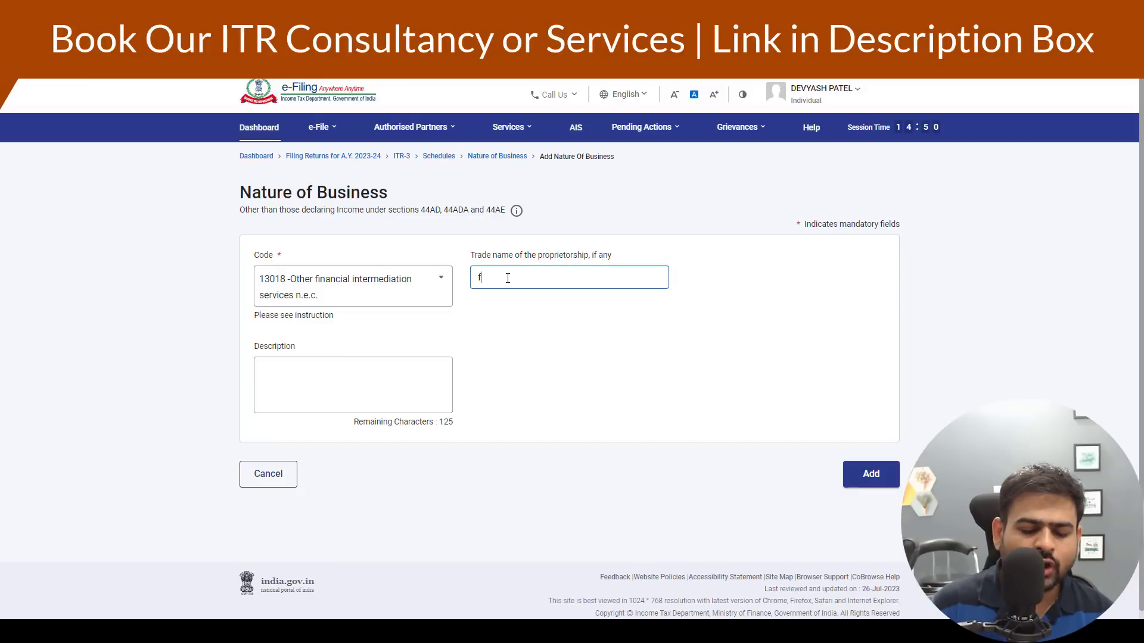
text(f&o trading)
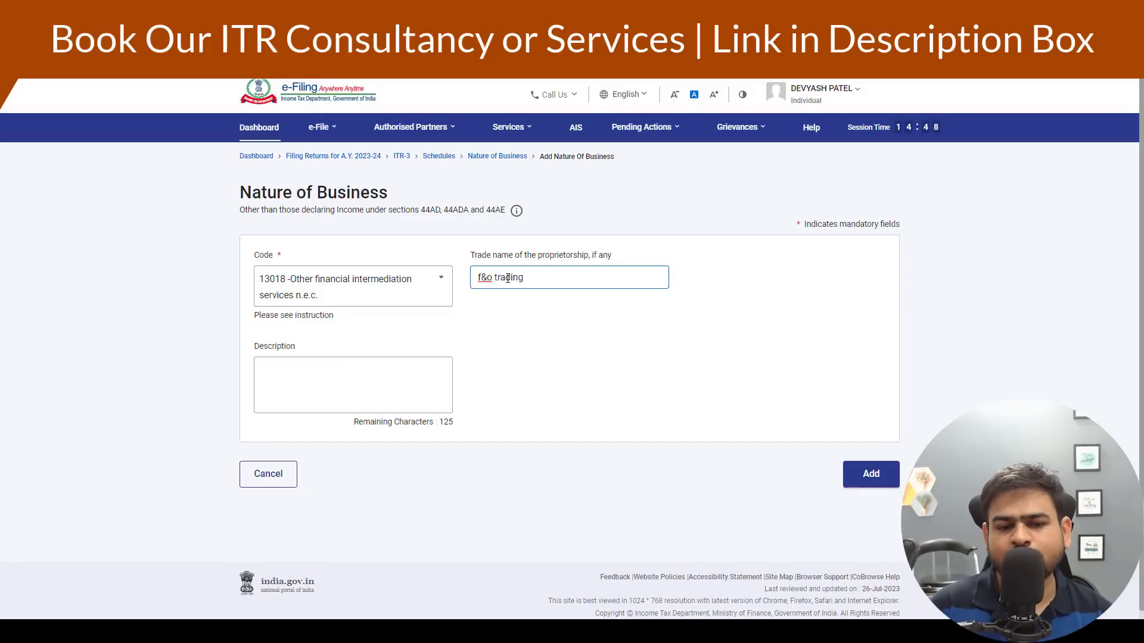
click(352, 399)
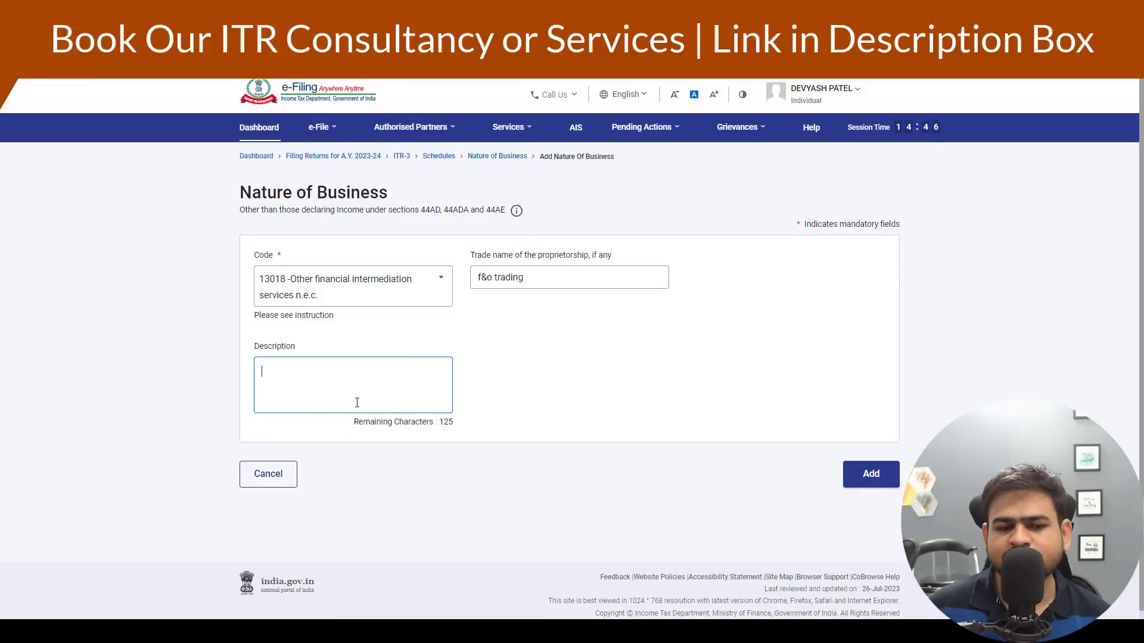
- Change the business code to 21008 -Other services n.e.c. in the Nature of Business entry
click(420, 298)
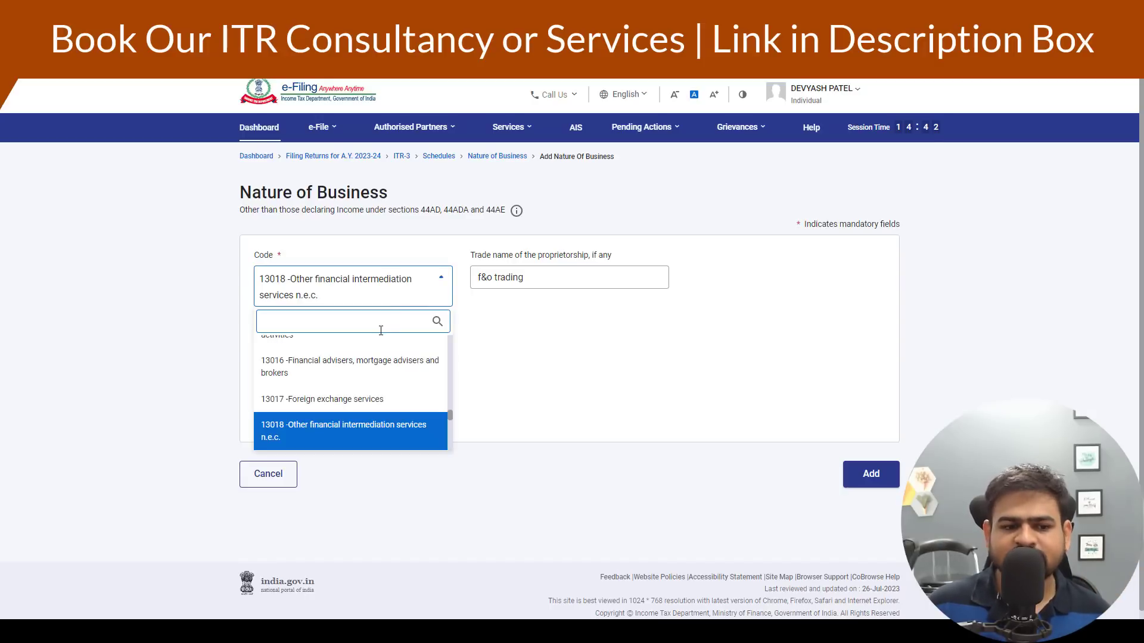
text(other servoc)
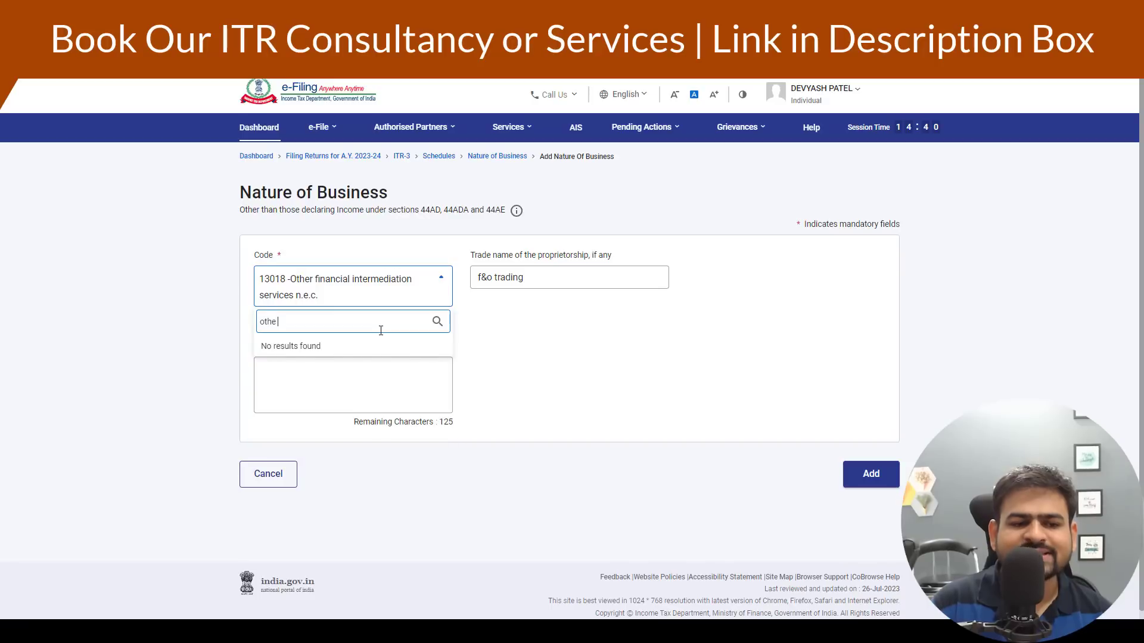
key(BackSpace)
key(BackSpace)
key(BackSpace)
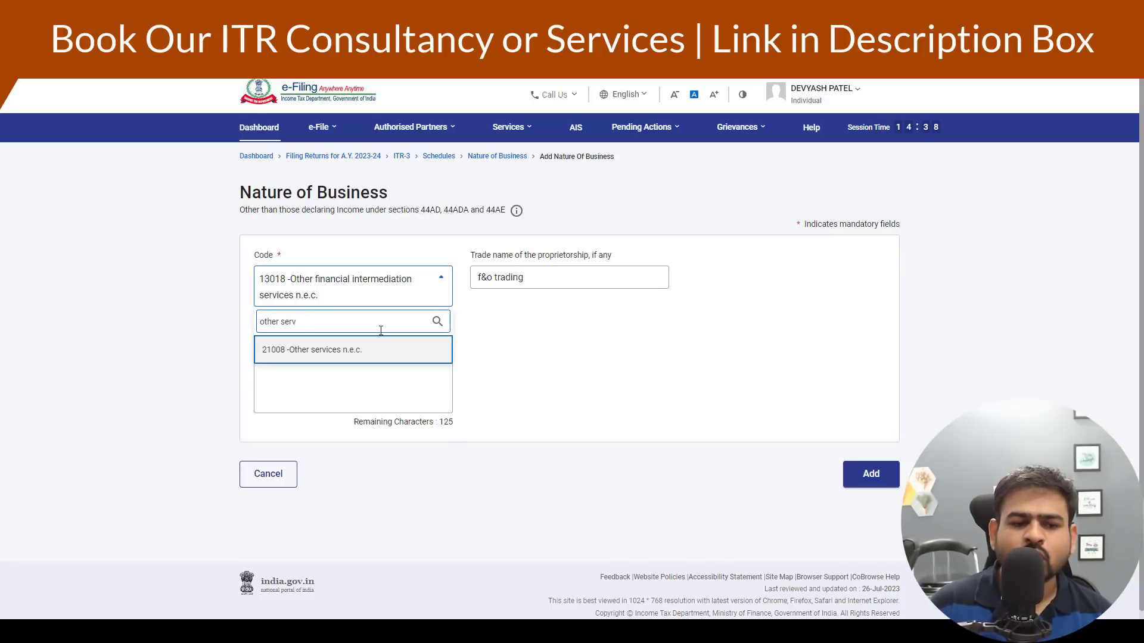
click(393, 351)
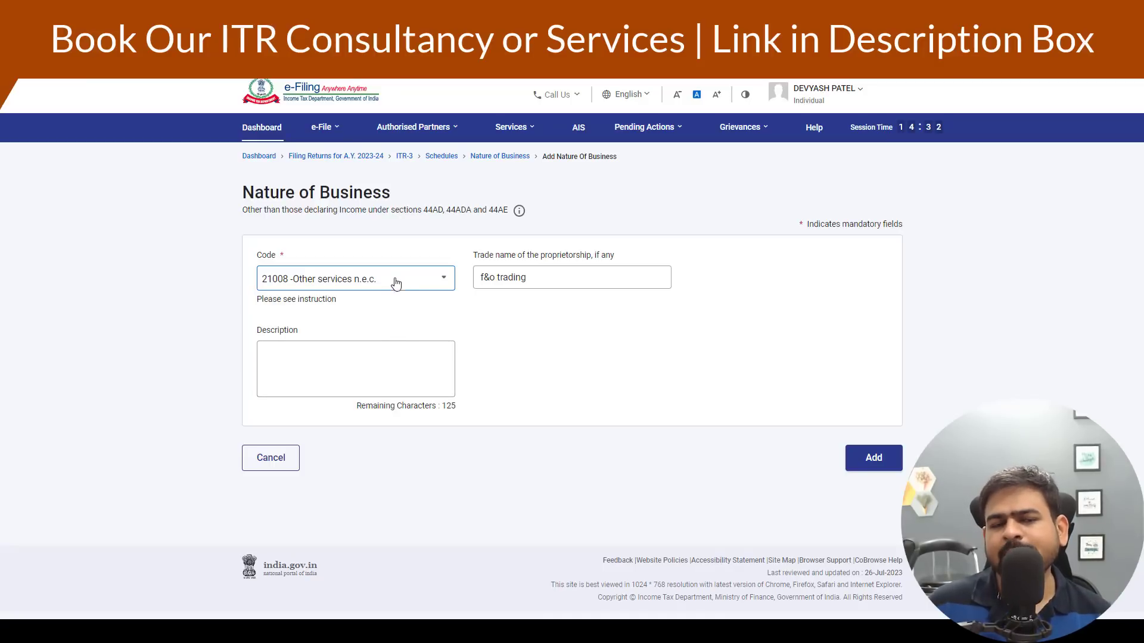
double_click(506, 276)
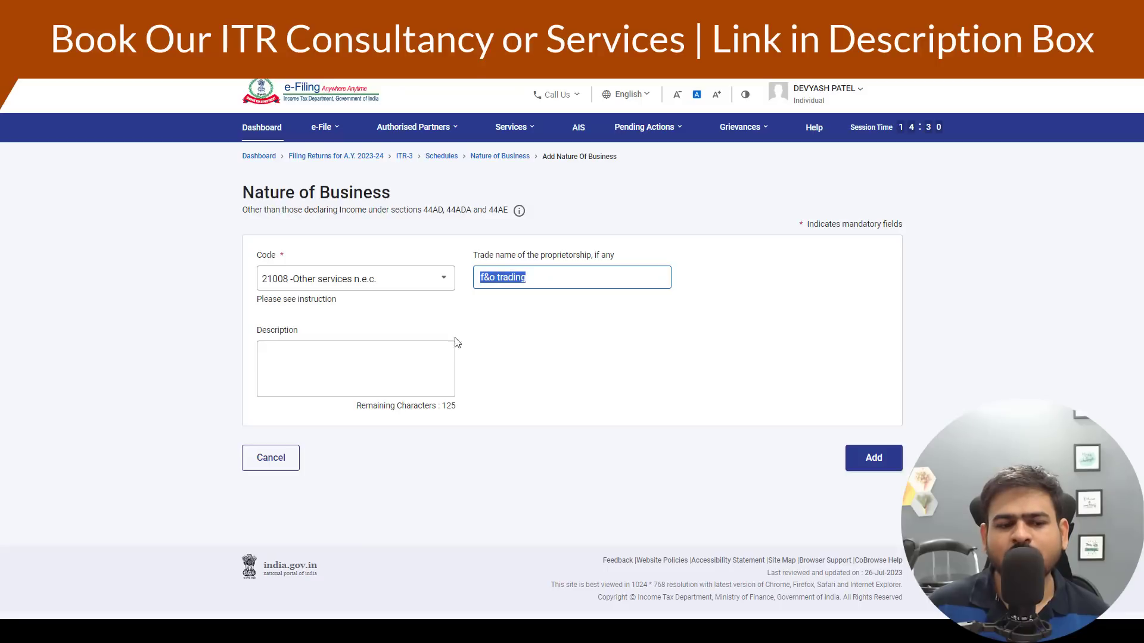
click(413, 365)
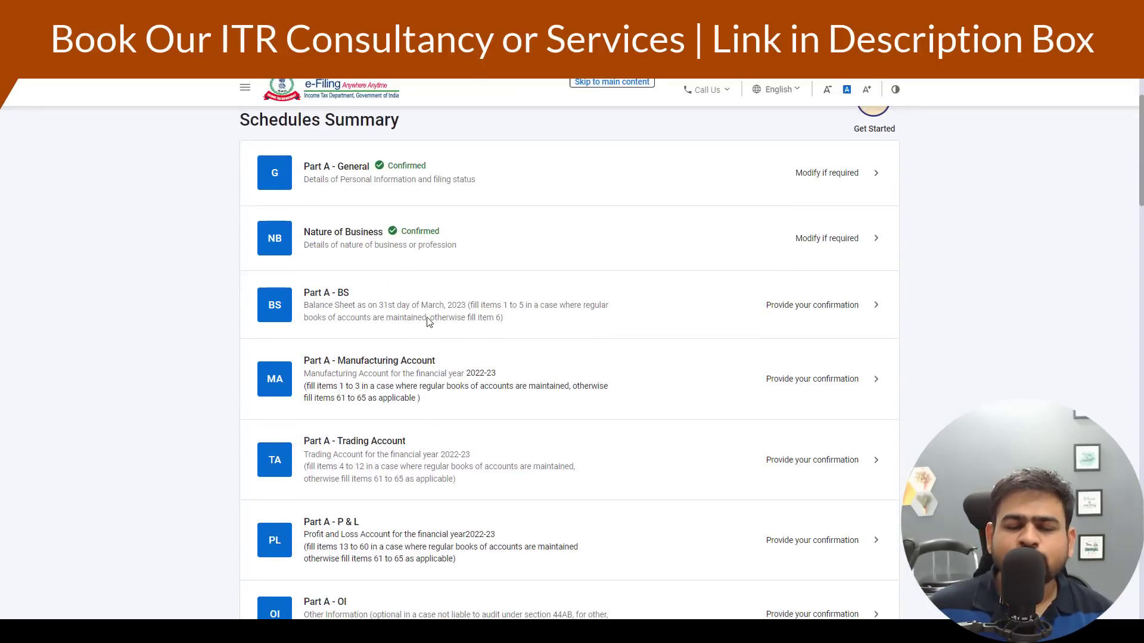
- Open Part A - Trading Account from the schedules and review its credit and debit items
scroll(398, 178, down, 2)
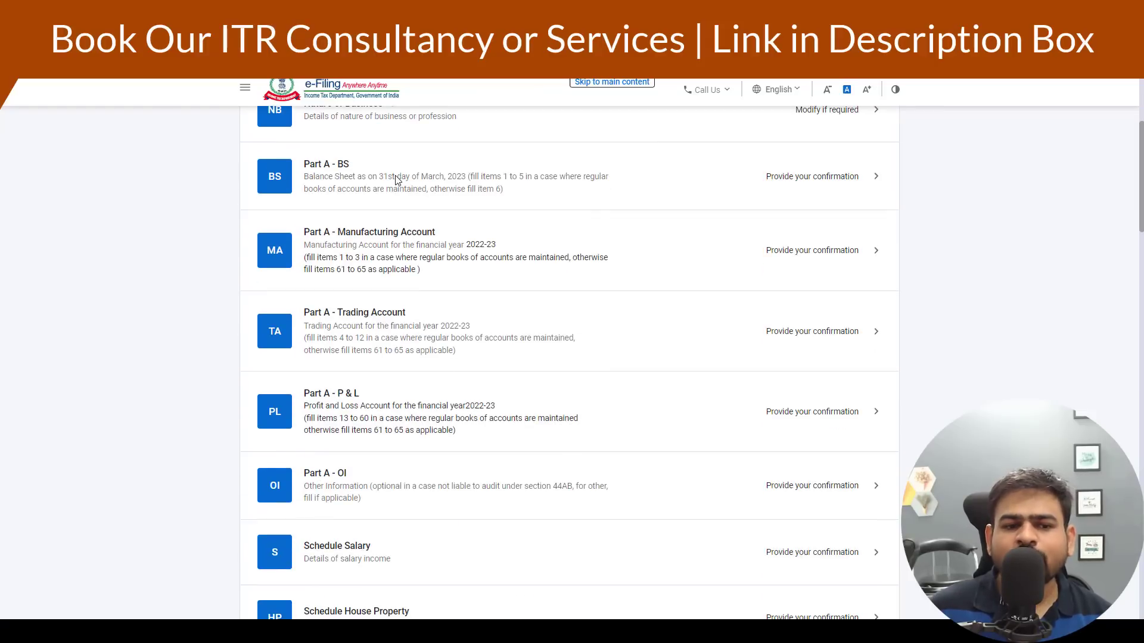
scroll(336, 384, down, 2)
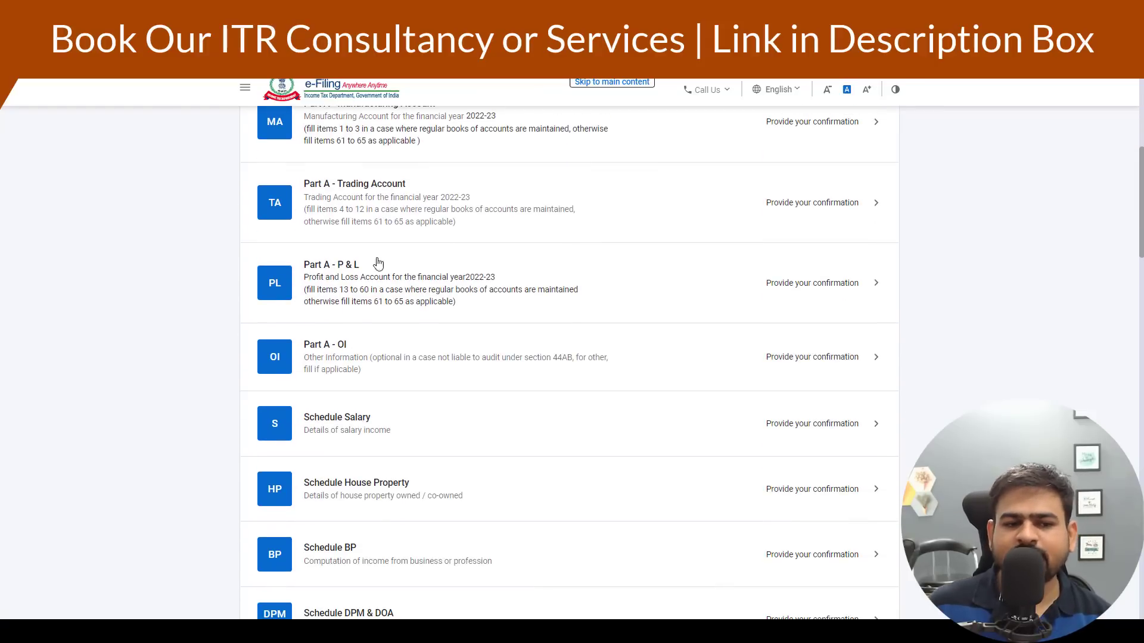
scroll(417, 325, up, 2)
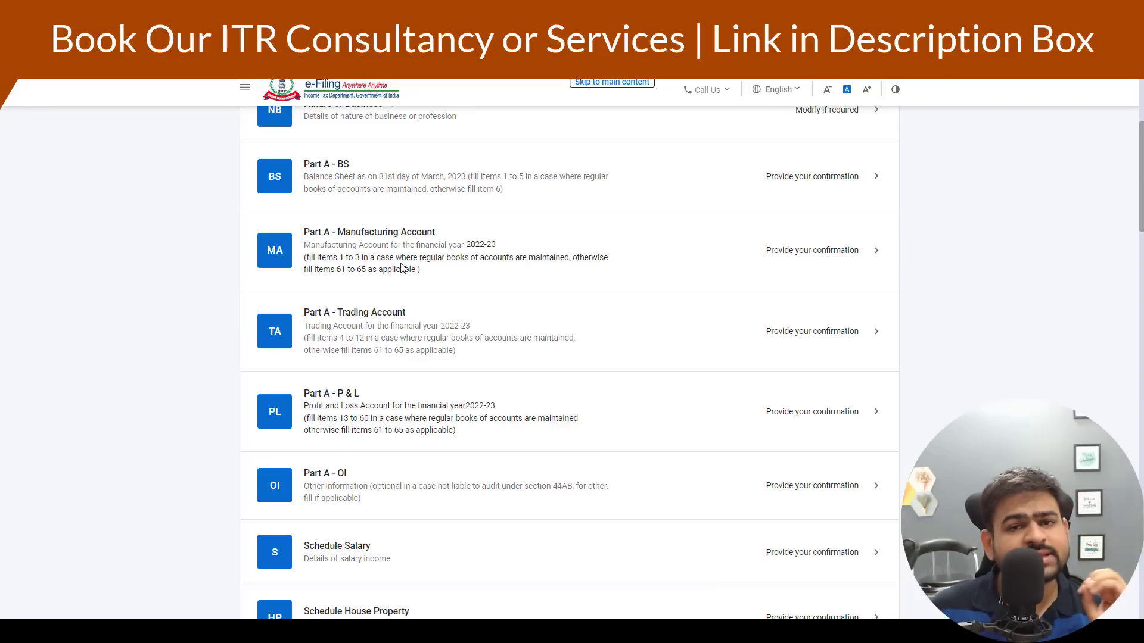
click(390, 333)
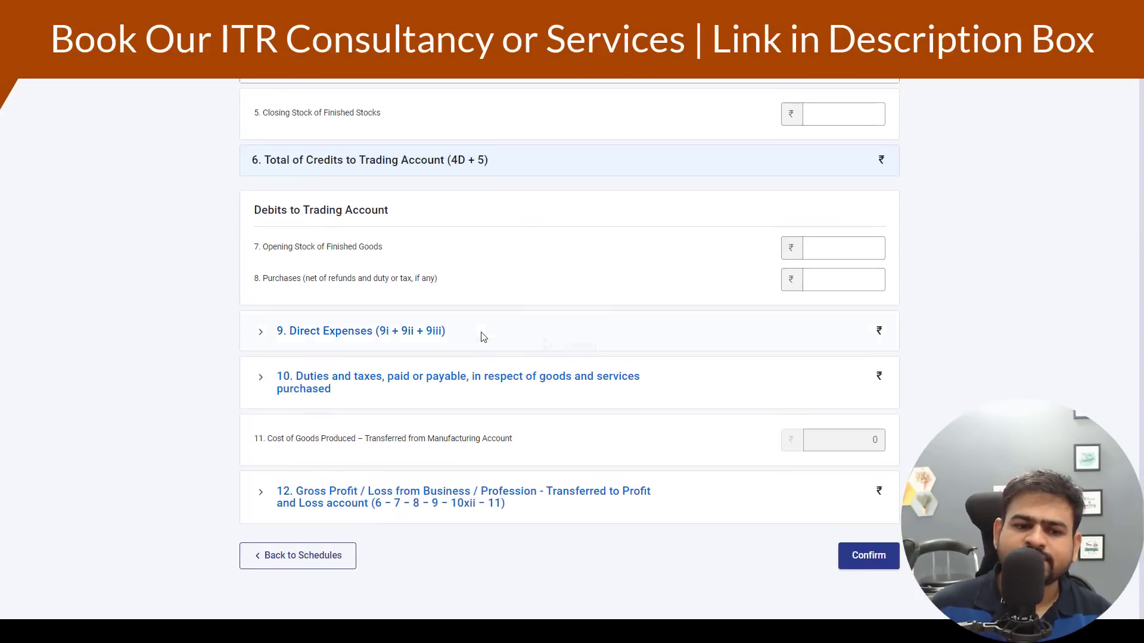
drag(244, 246, 401, 263)
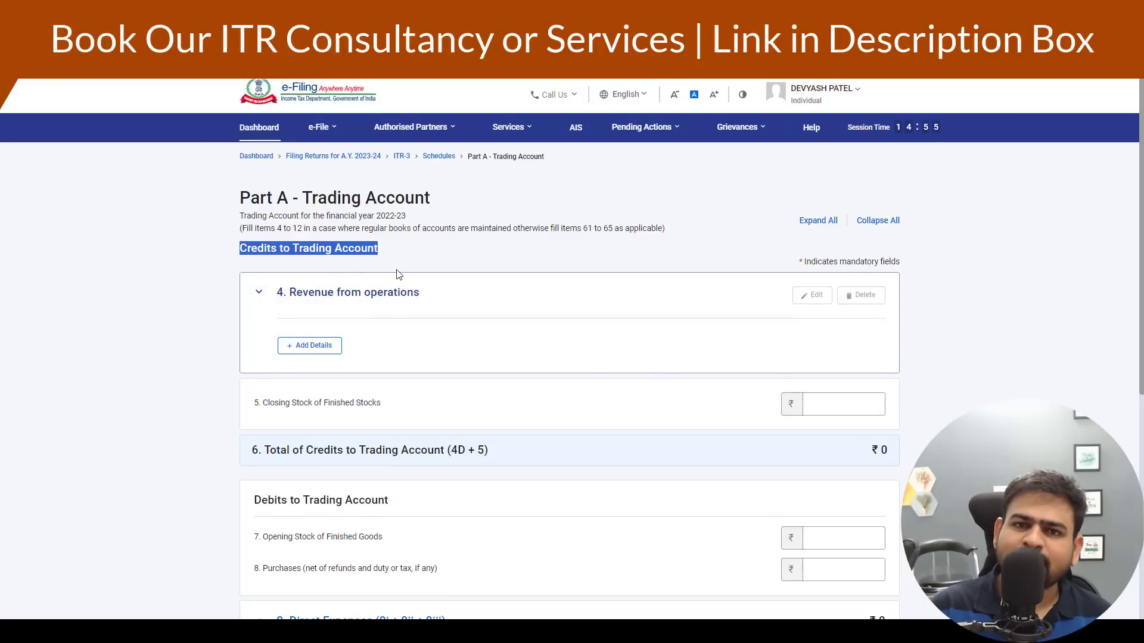
scroll(301, 360, down, 5)
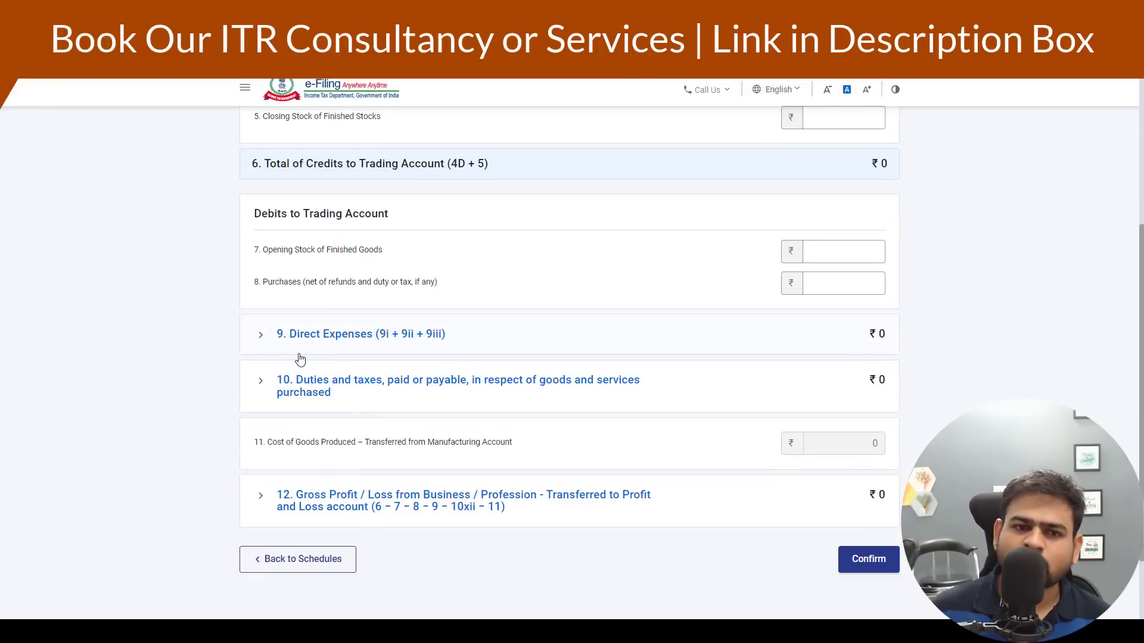
scroll(301, 360, up, 5)
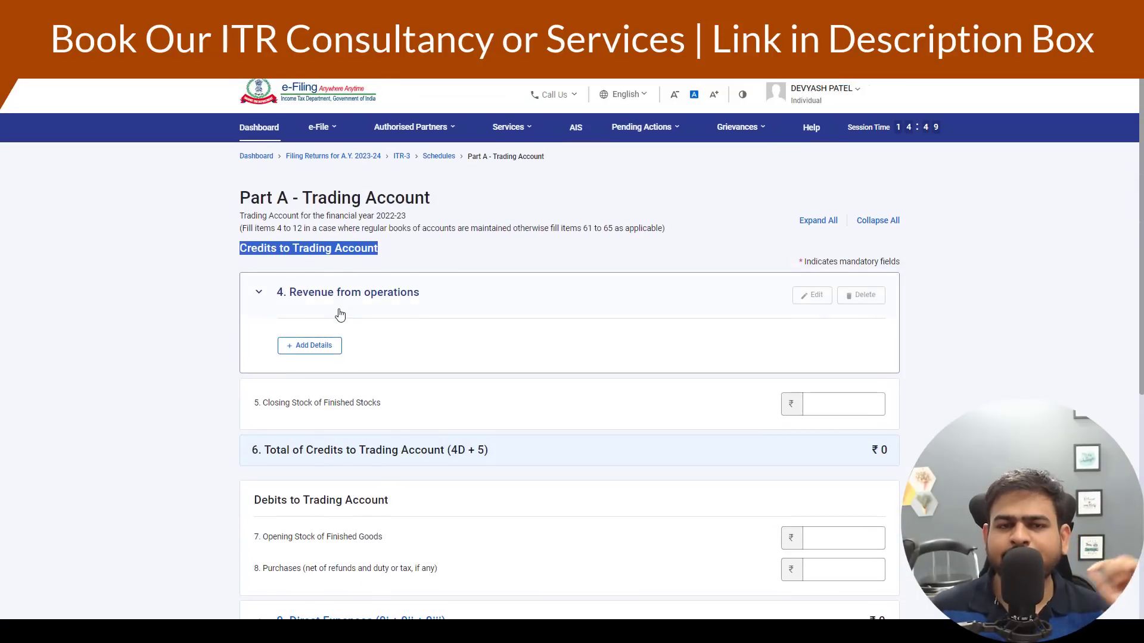
- Start adding revenue from operations, and open the sales/gross receipts of business for editing, including the other operating revenue entry
click(309, 345)
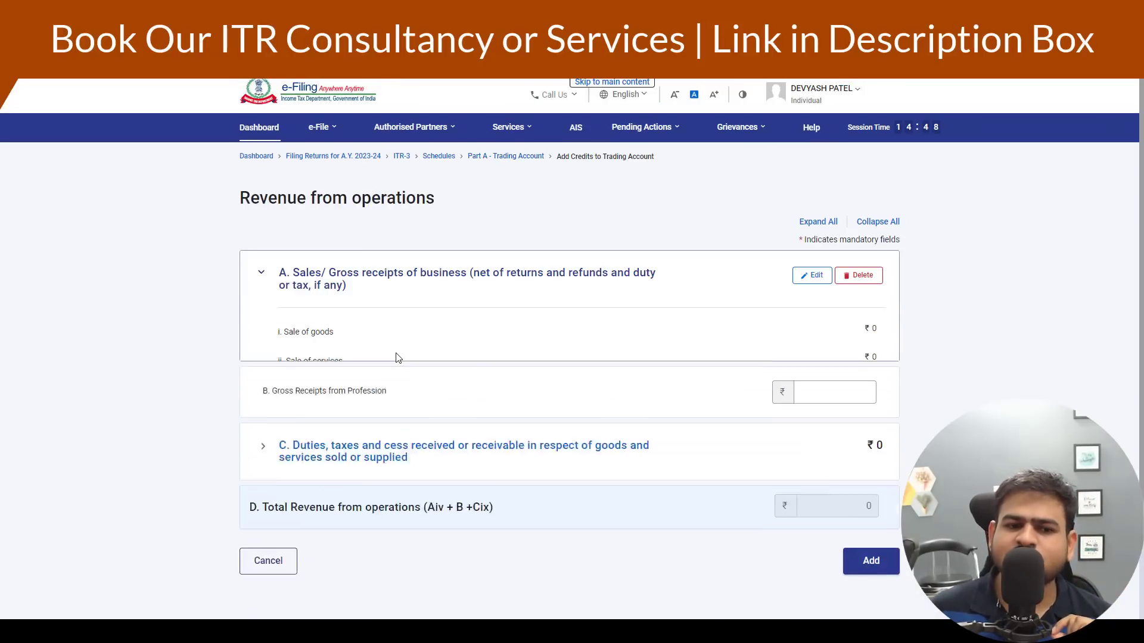
scroll(357, 365, down, 3)
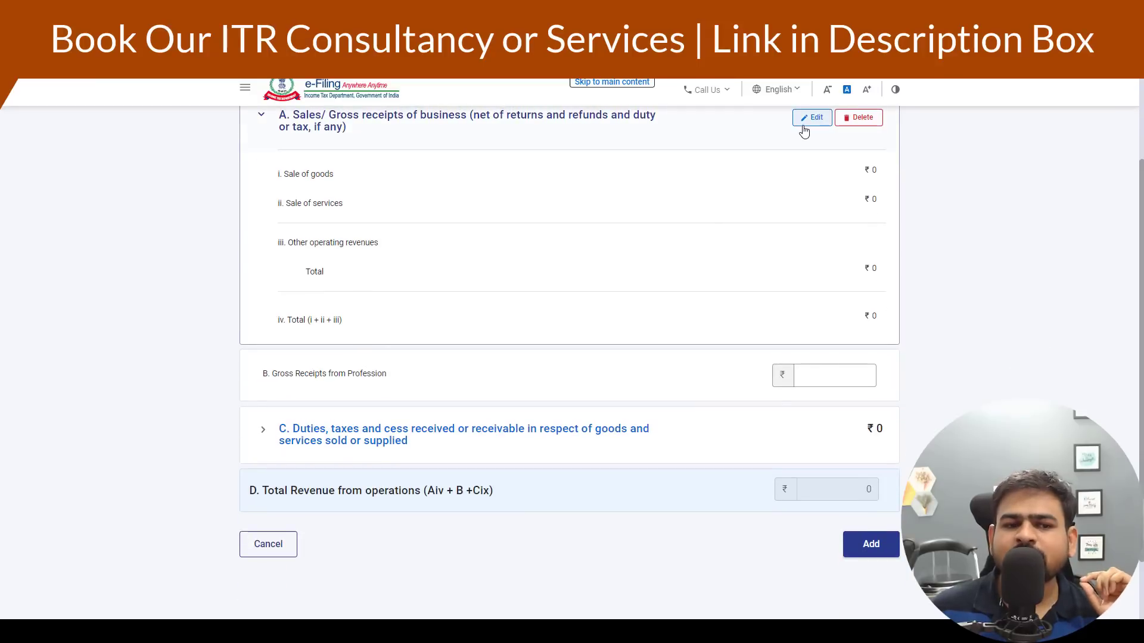
click(811, 118)
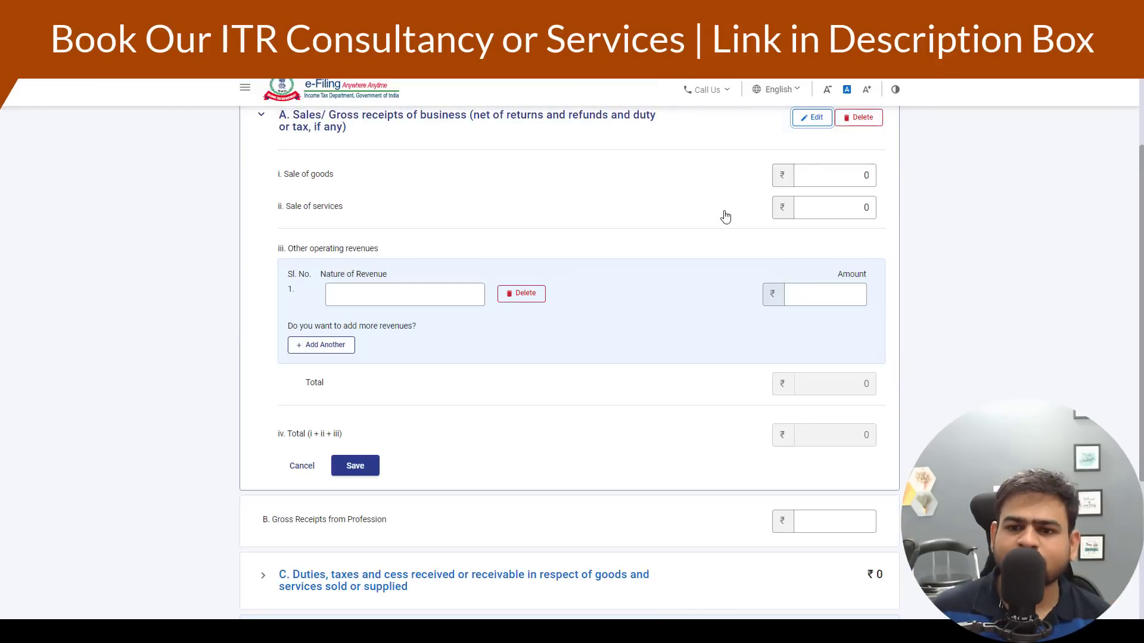
click(822, 176)
click(868, 209)
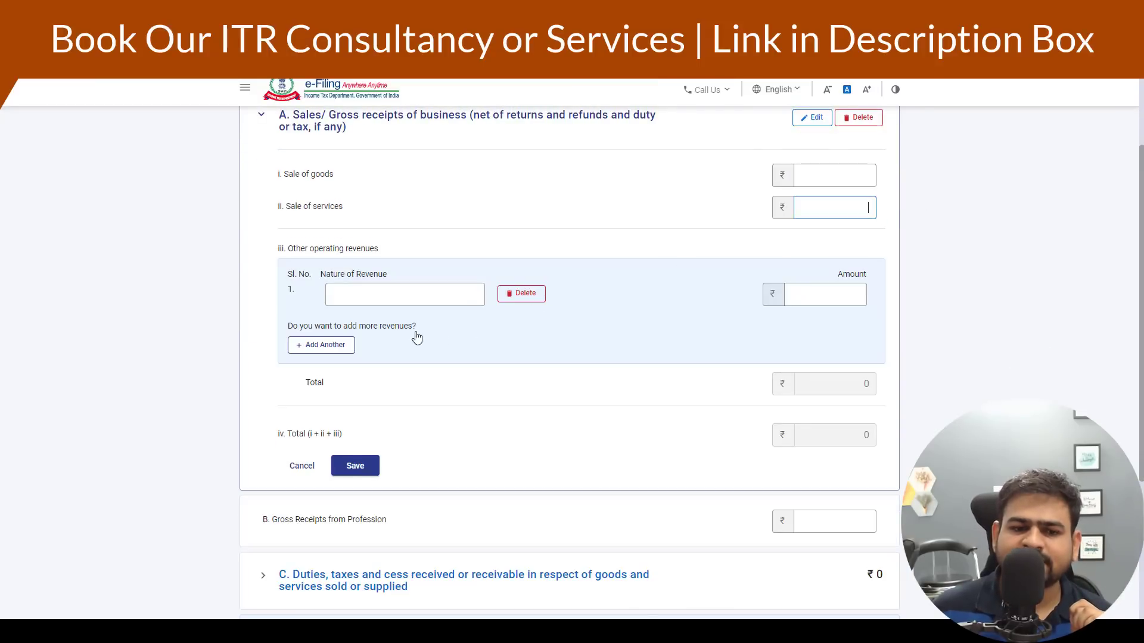
click(417, 295)
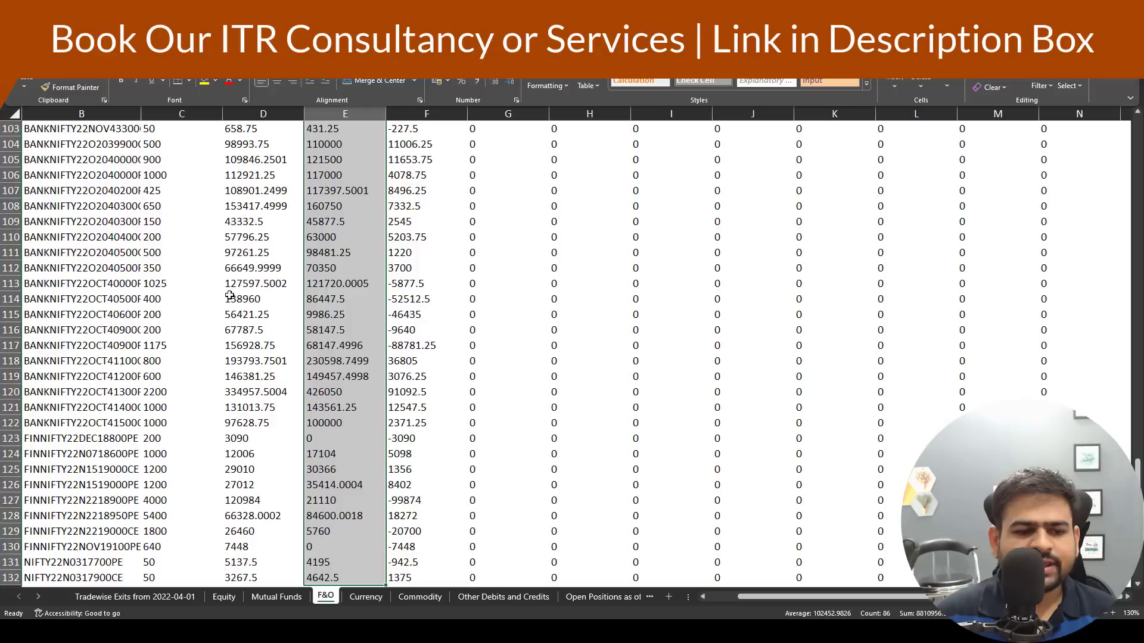
- Switch to the Excel workbook and examine the symbols and sell values on the F&O sheet
scroll(231, 306, up, 10)
scroll(231, 306, down, 4)
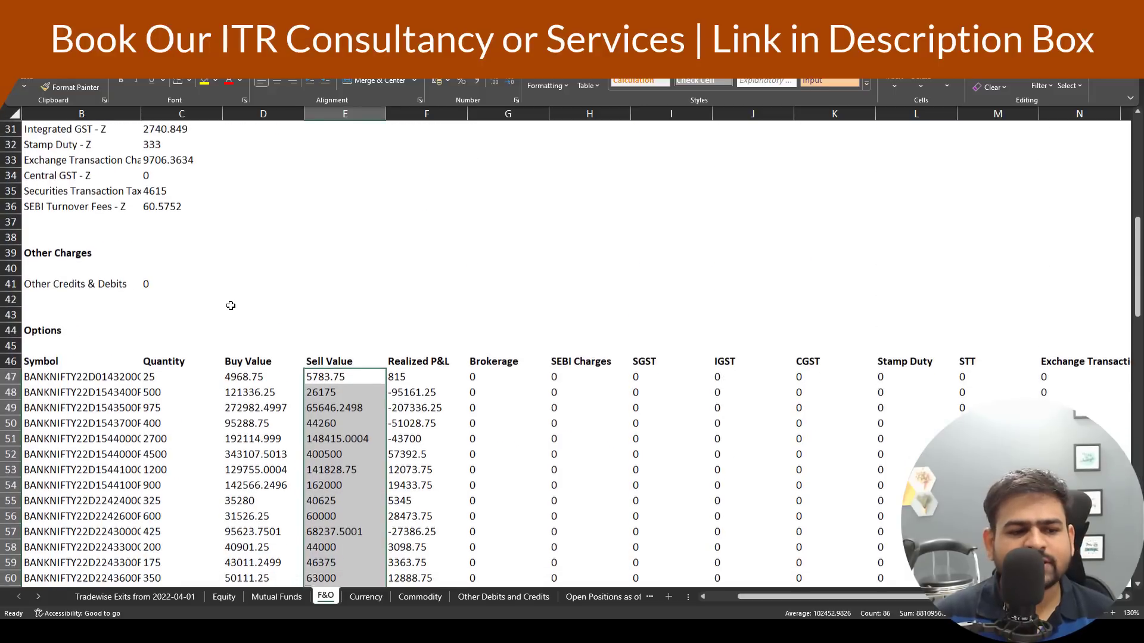
drag(106, 285, 113, 422)
drag(338, 285, 334, 410)
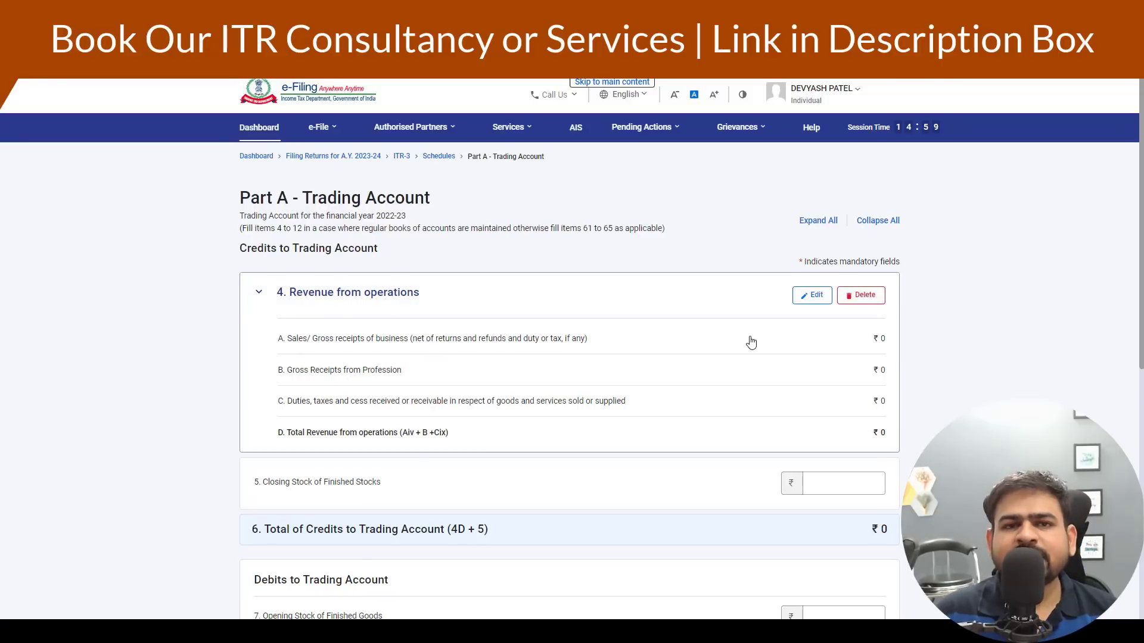
- Expand Direct Expenses under the trading account debits and open the nature of direct expenses for entry
scroll(751, 342, down, 7)
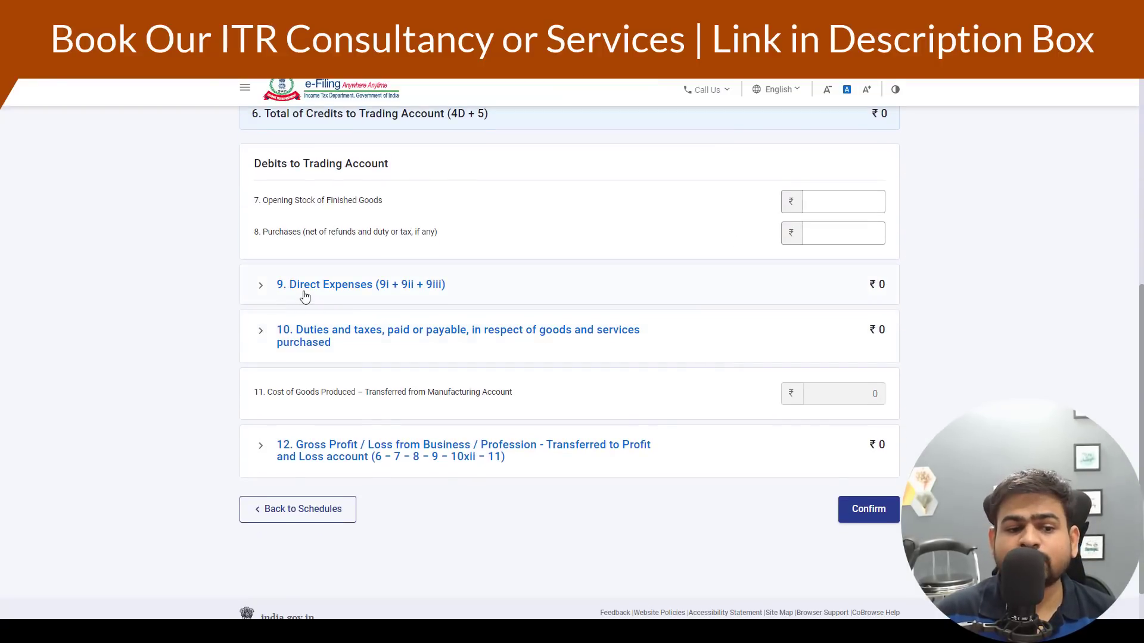
click(301, 298)
click(321, 335)
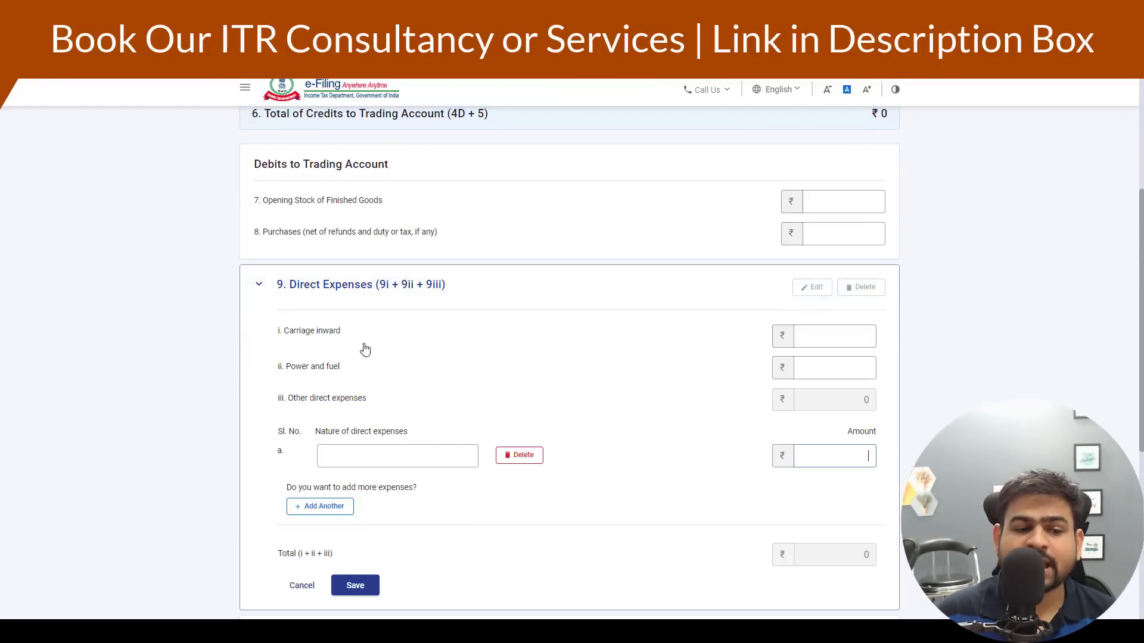
scroll(387, 333, down, 2)
click(408, 325)
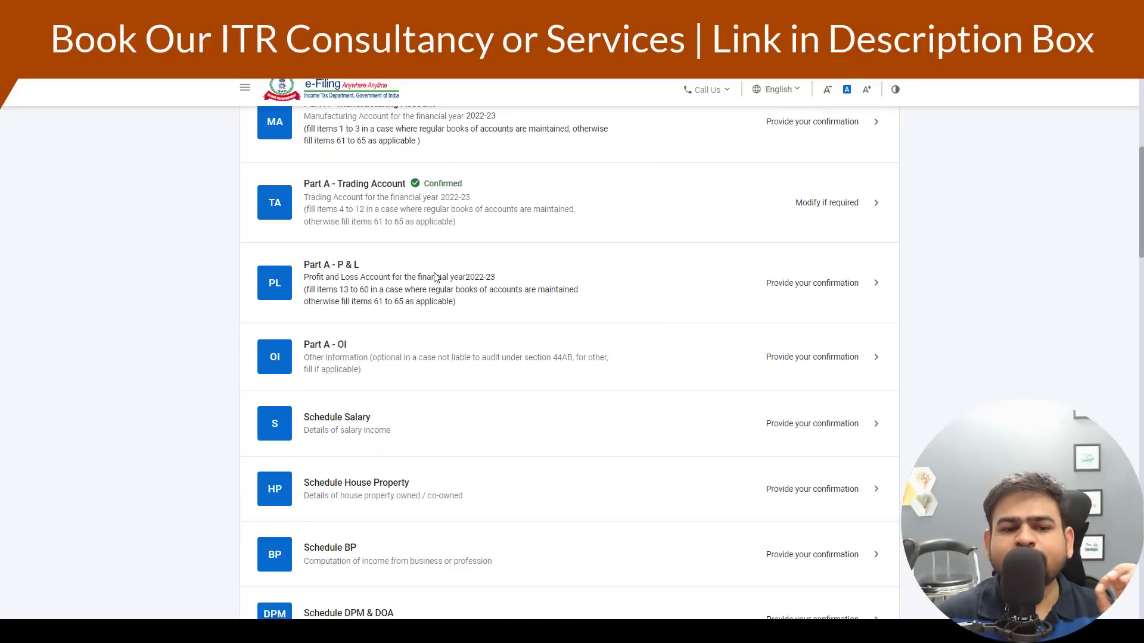
- Open Part A - P & L, review its debit items and net profit before taxes, and confirm the schedule
click(439, 276)
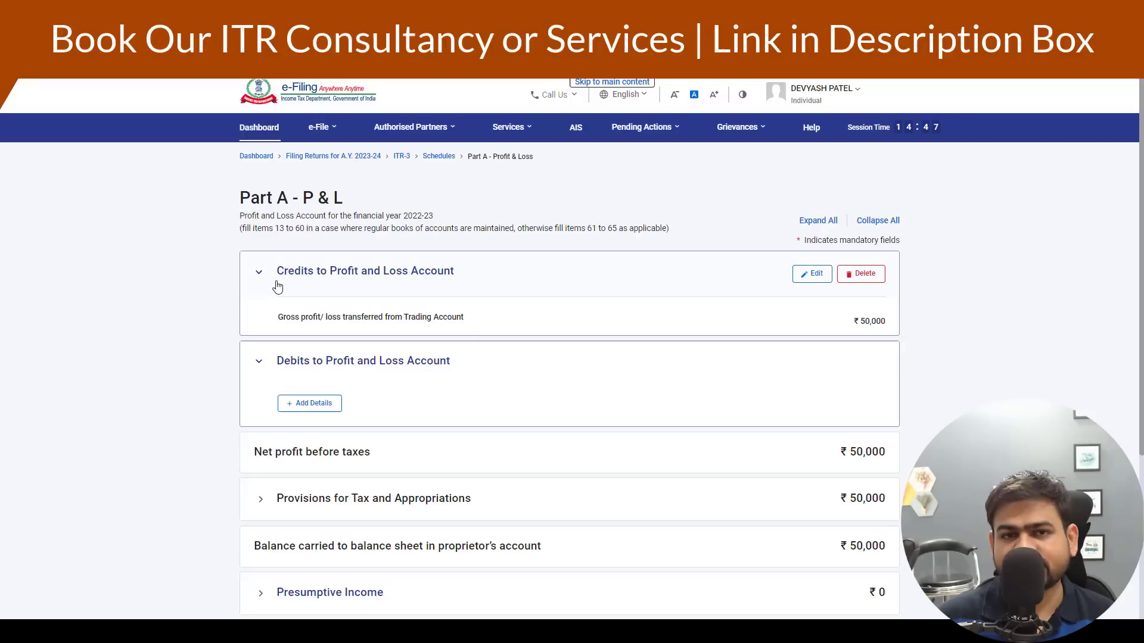
click(314, 405)
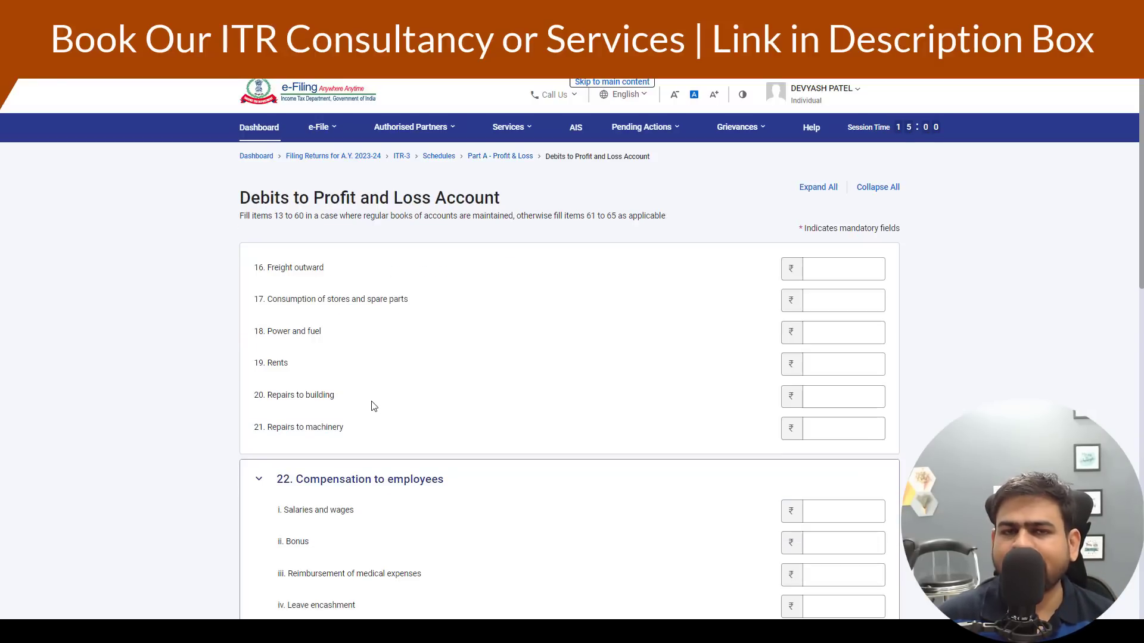
scroll(375, 405, down, 5)
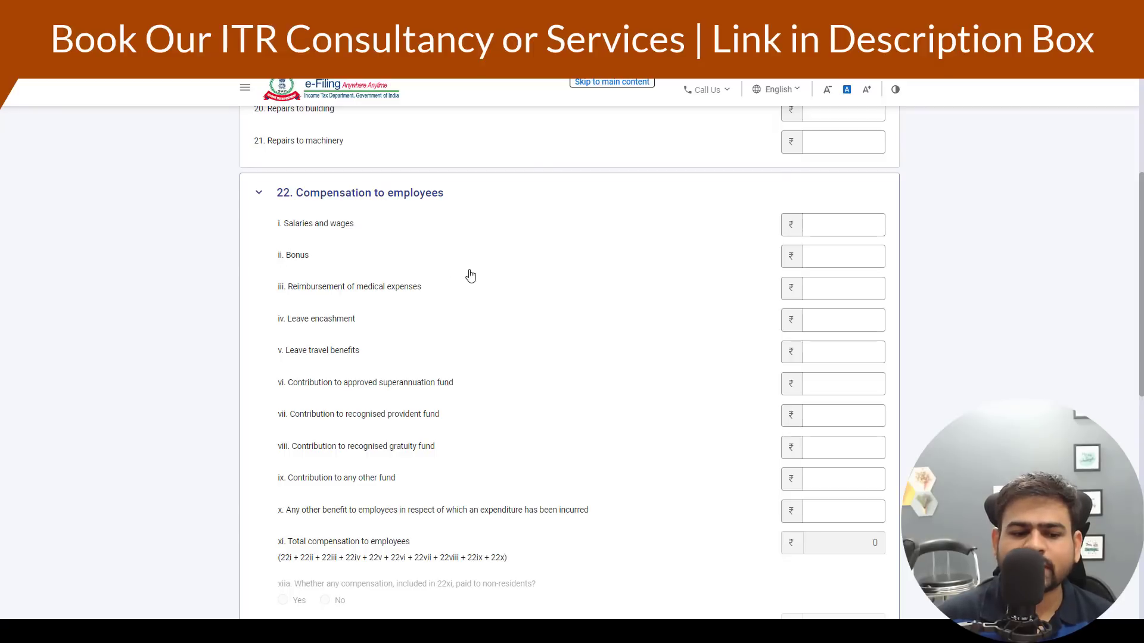
scroll(470, 280, down, 2)
scroll(404, 311, up, 7)
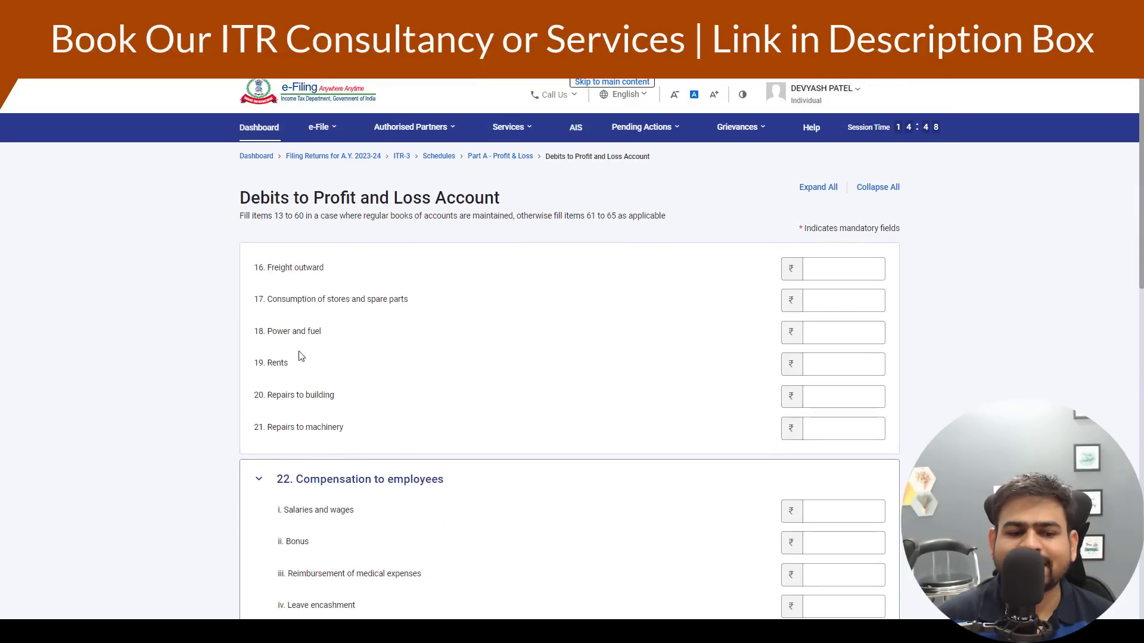
scroll(438, 355, down, 4)
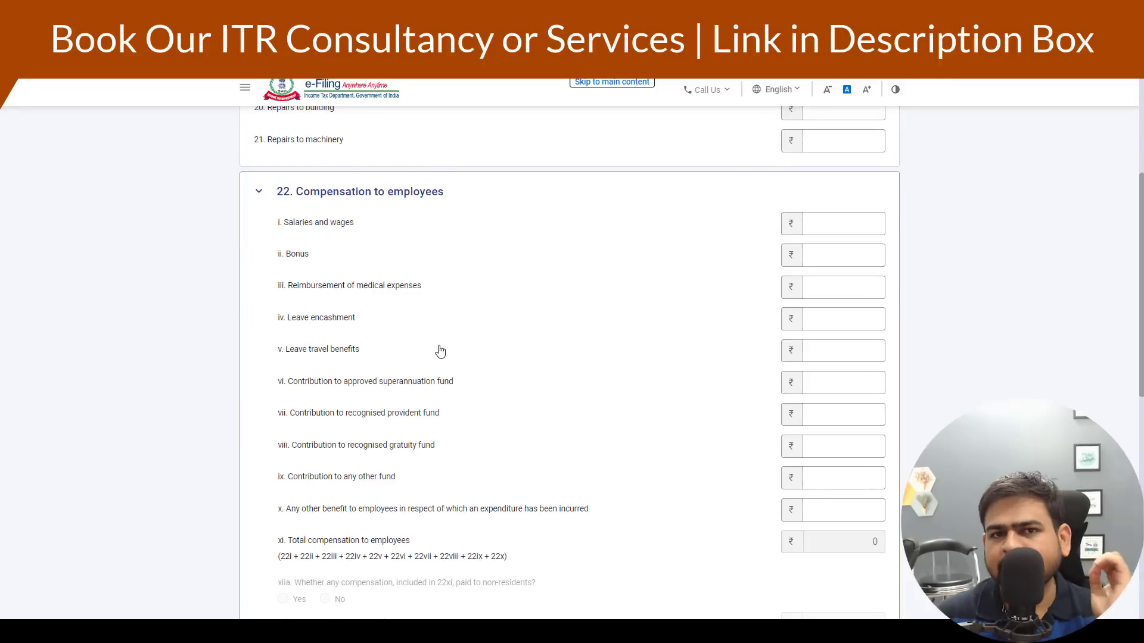
scroll(441, 342, up, 2)
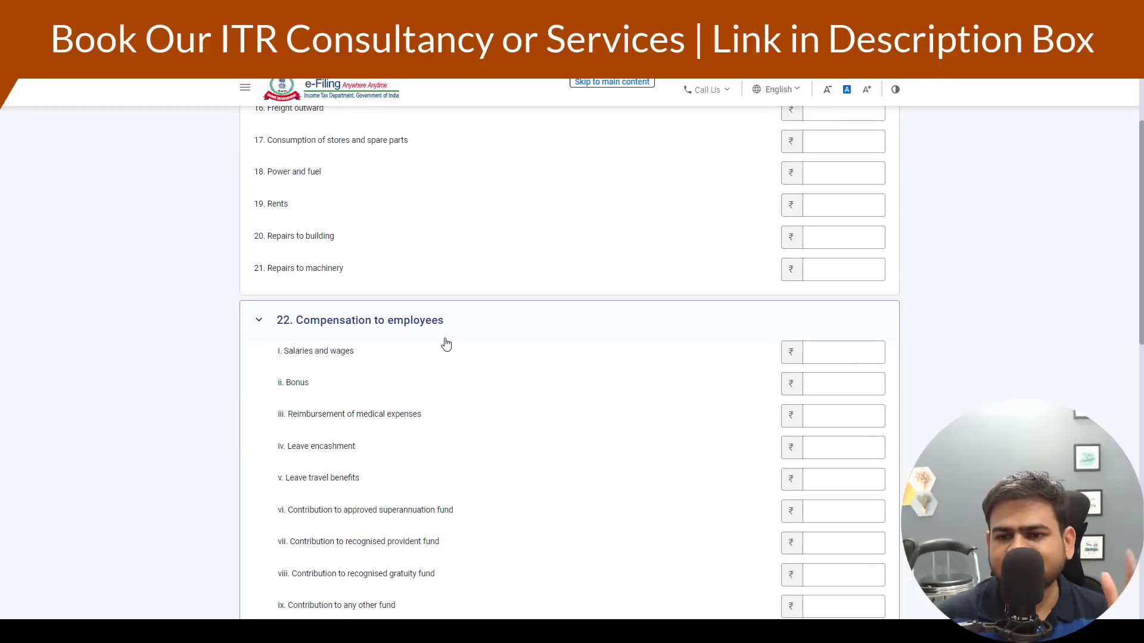
scroll(488, 358, down, 10)
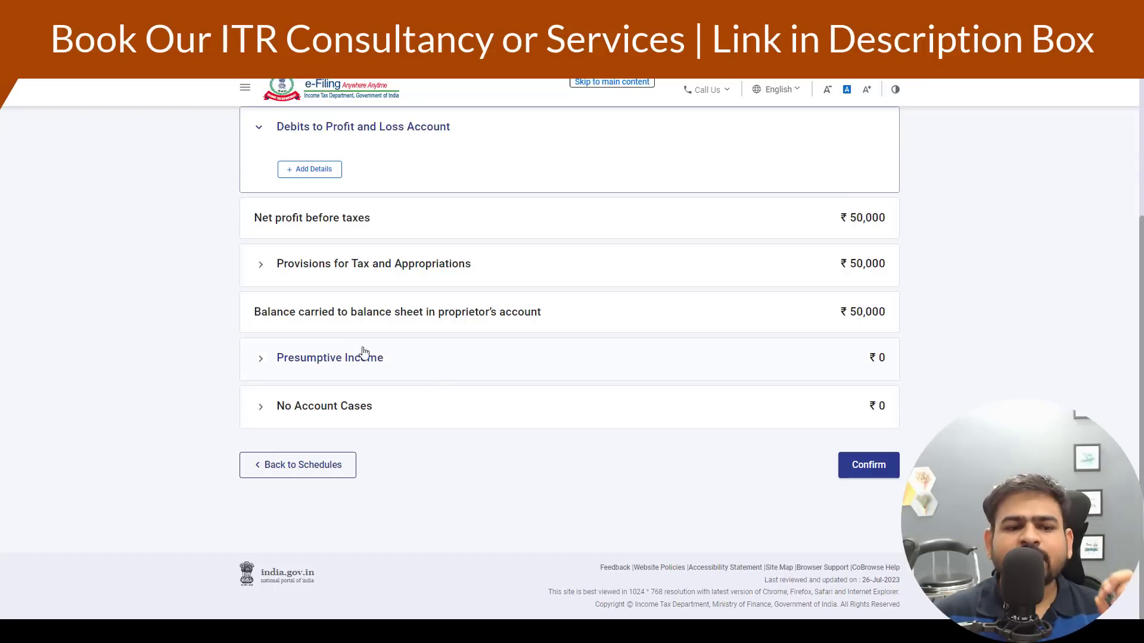
drag(273, 220, 767, 232)
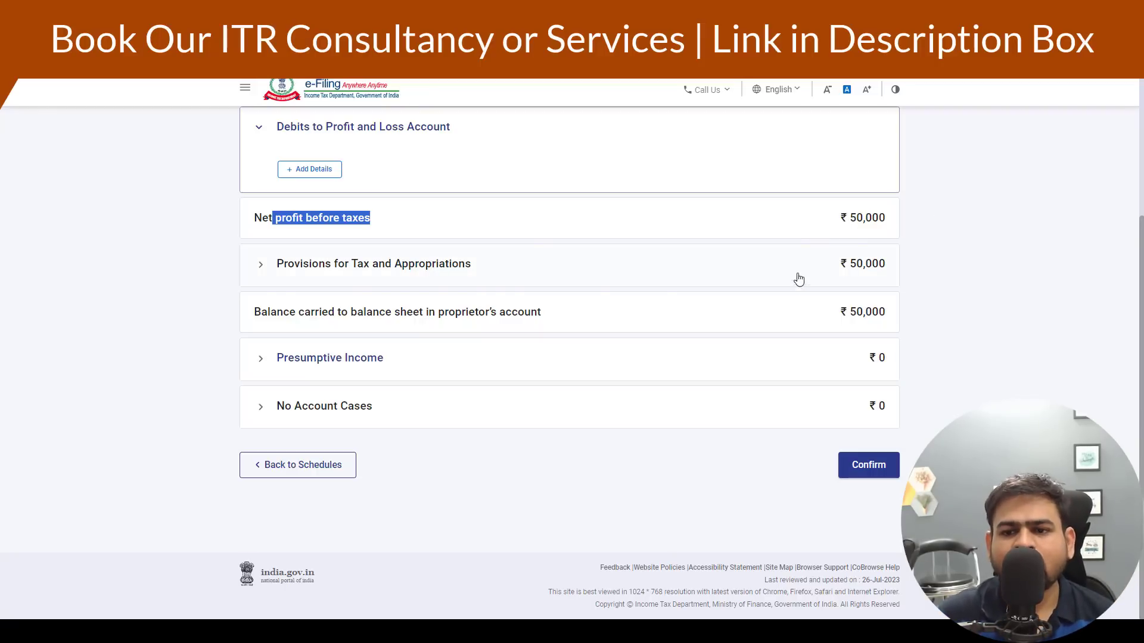
click(362, 271)
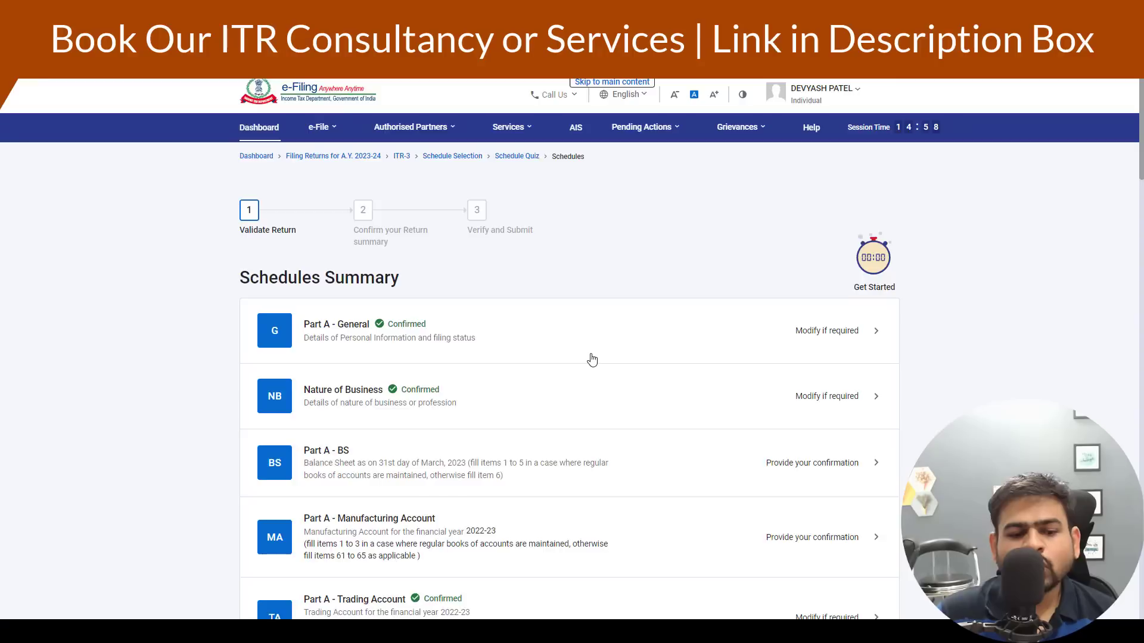
- Open Part A - BS and review the Sources of Funds details, including proprietor's capital, reserves and loan funds
scroll(593, 359, down, 3)
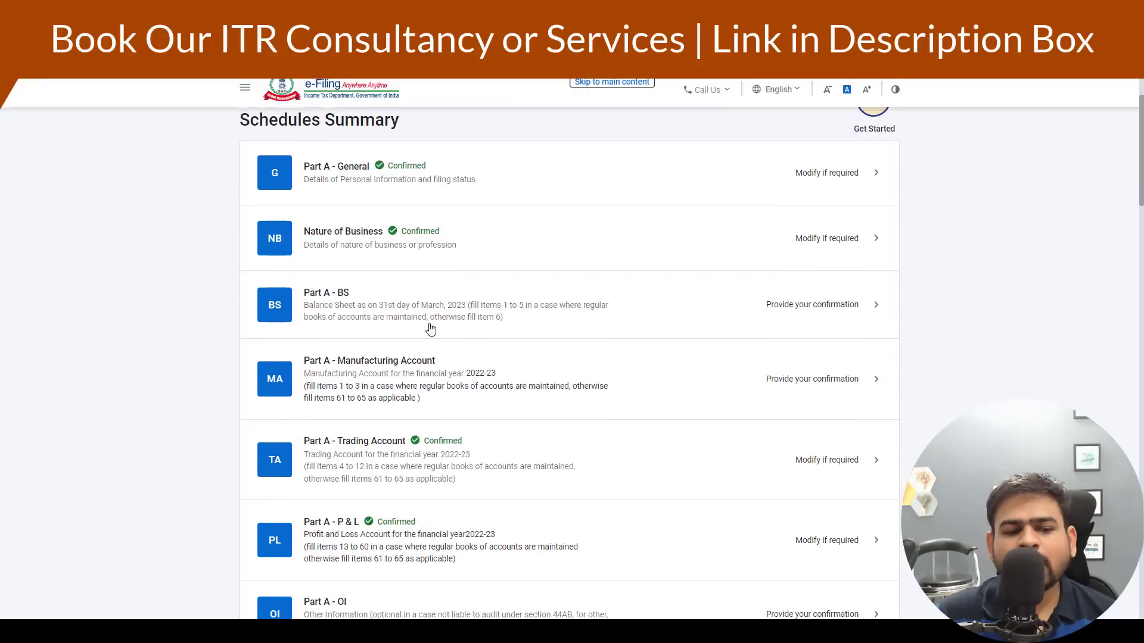
click(438, 300)
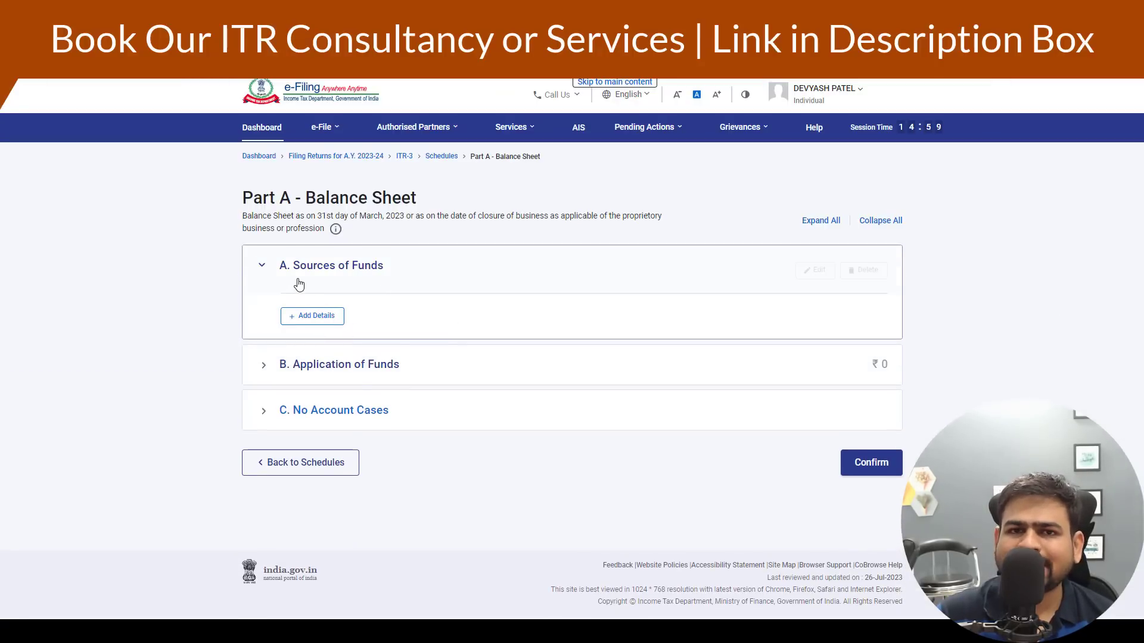
click(316, 322)
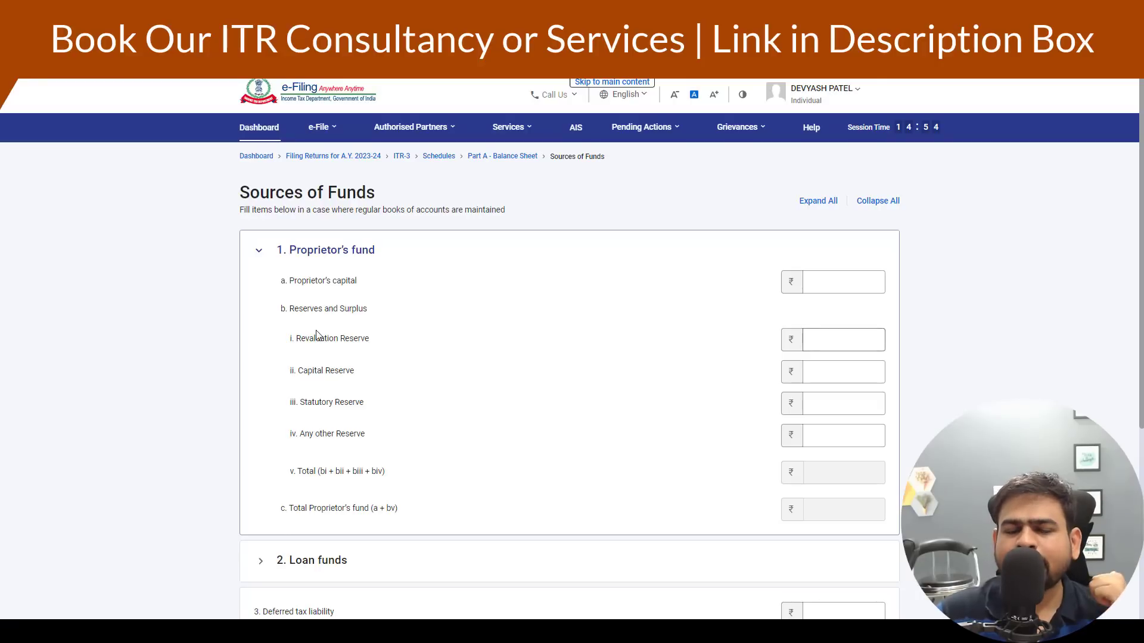
click(858, 284)
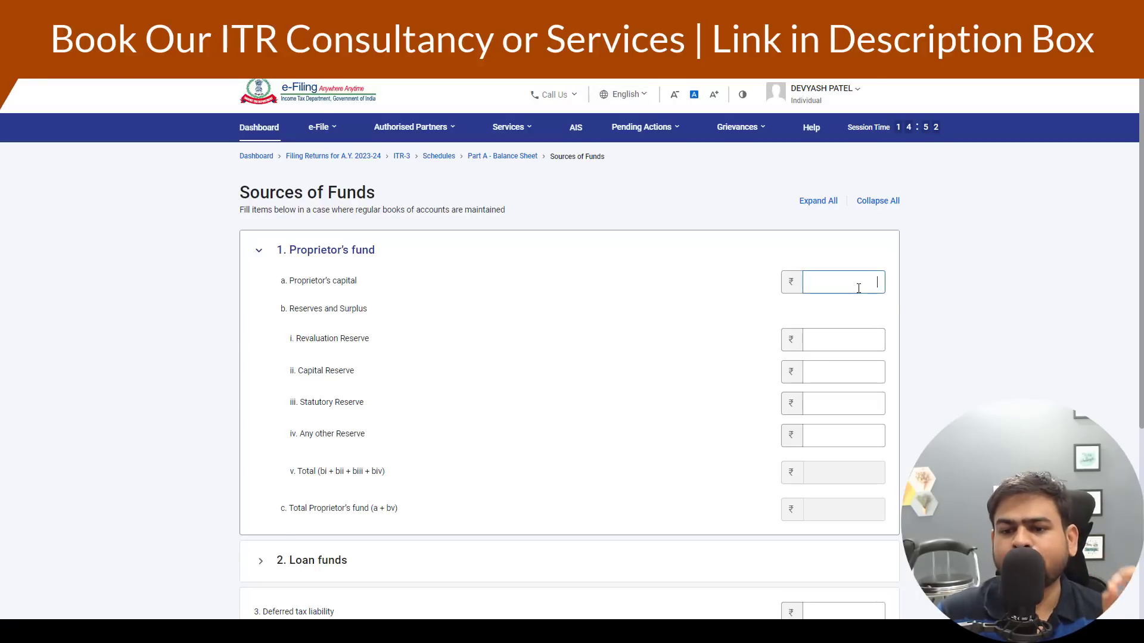
scroll(471, 363, down, 3)
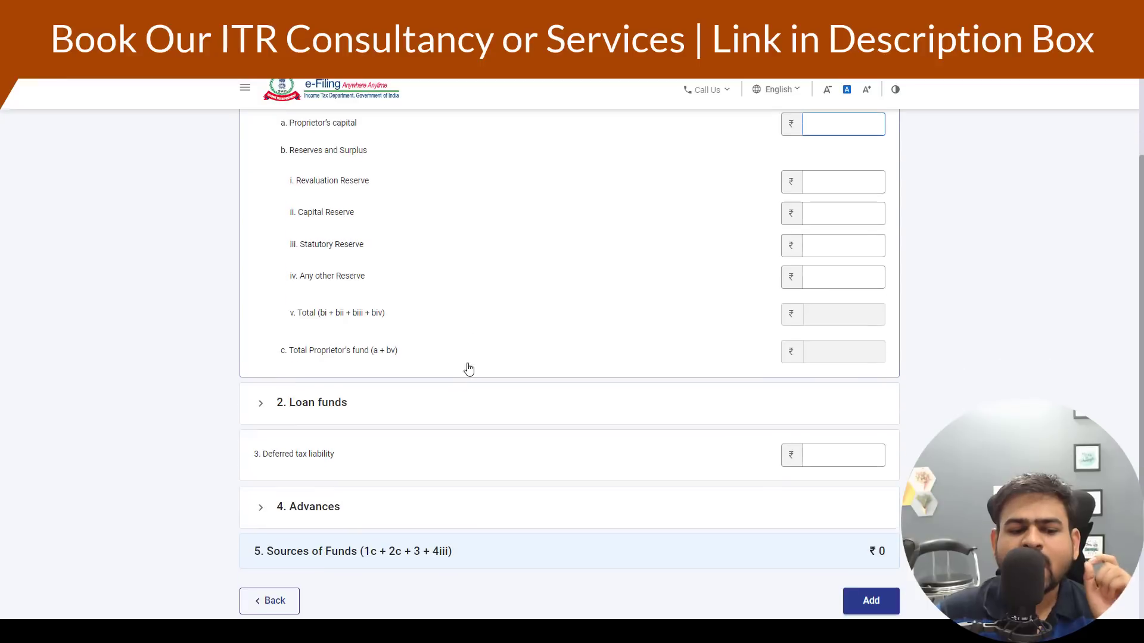
click(329, 405)
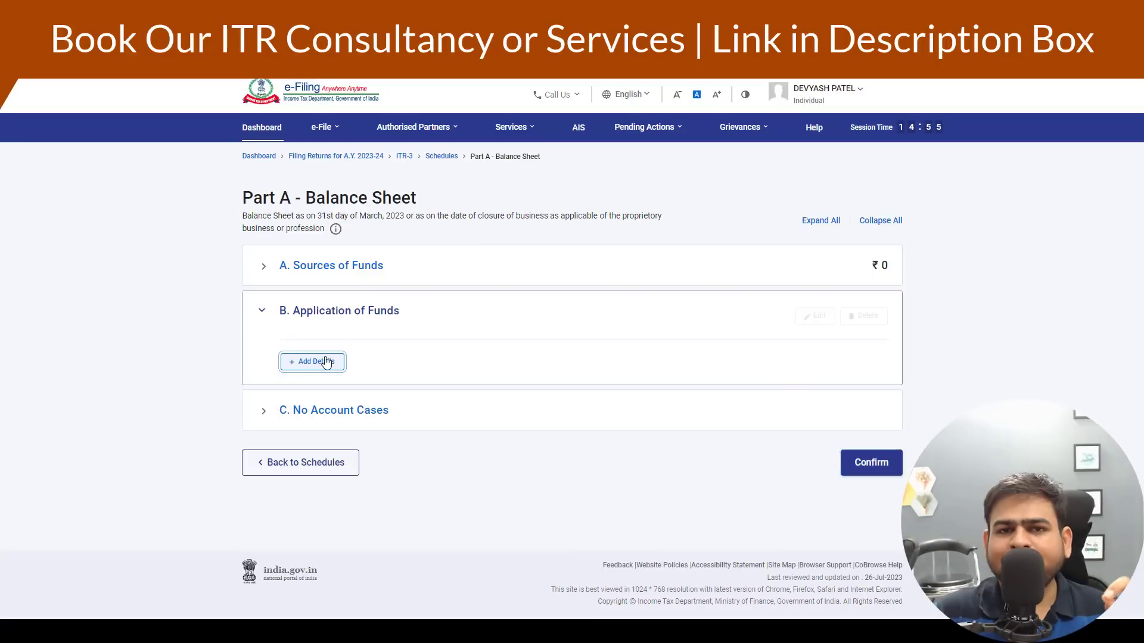
- Review the Application of Funds, including current assets, loans and advances, leave its amounts blank, and confirm the balance sheet schedule
click(324, 360)
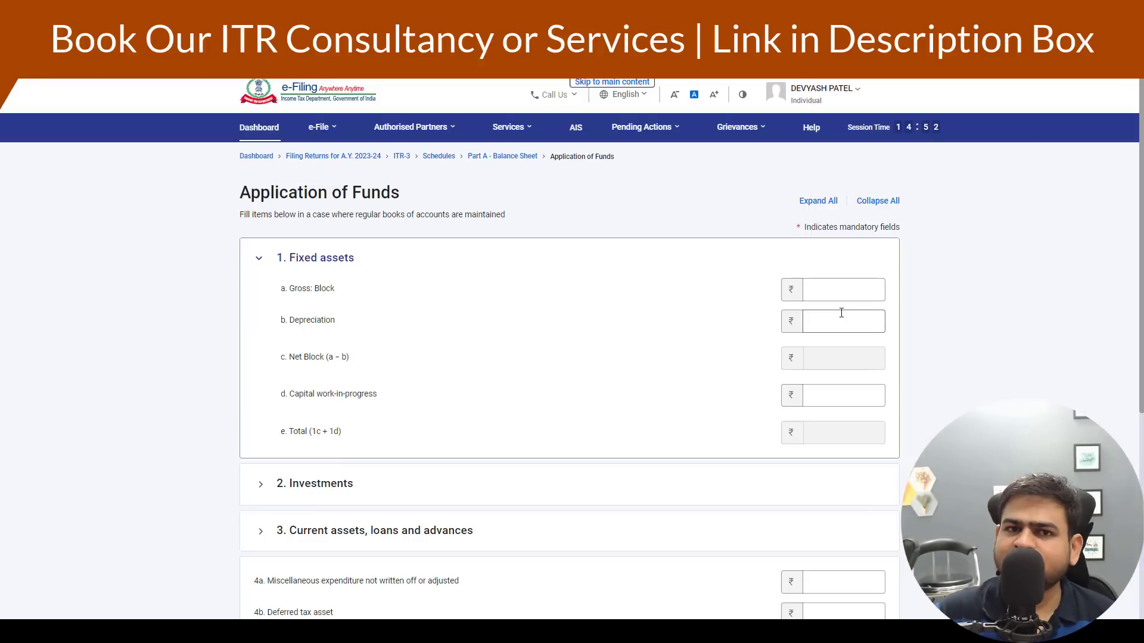
scroll(606, 329, down, 5)
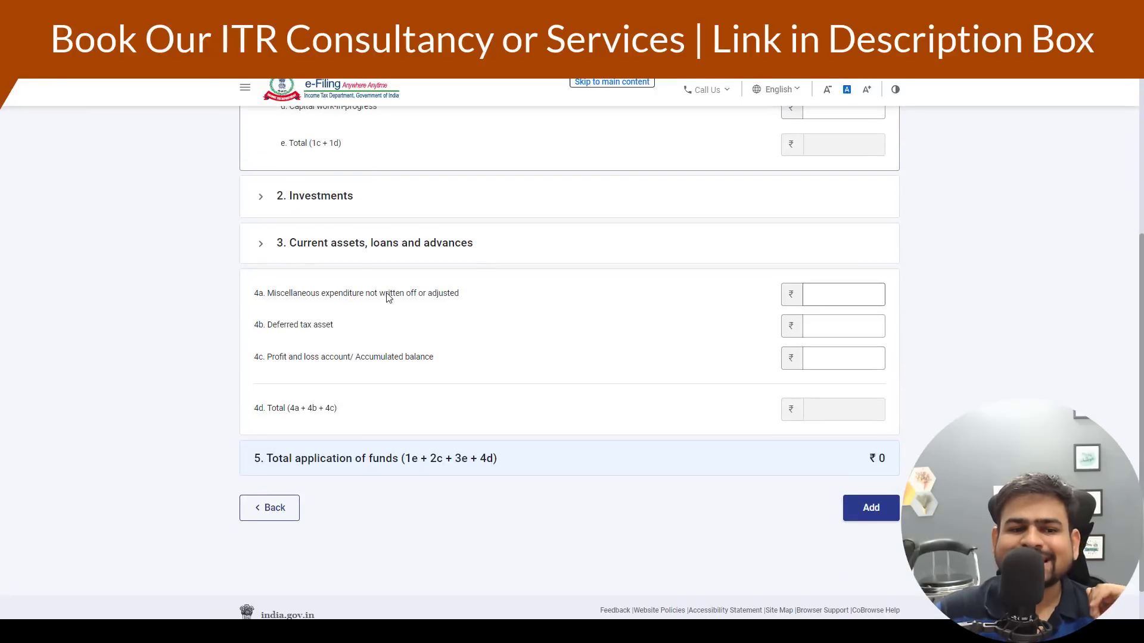
click(271, 245)
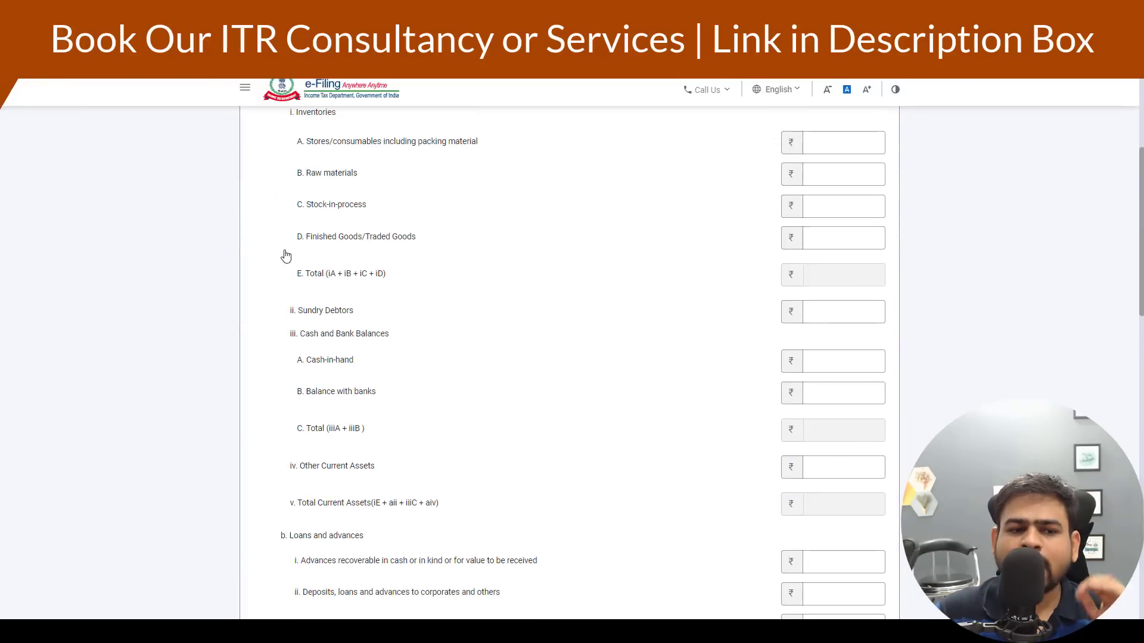
click(346, 365)
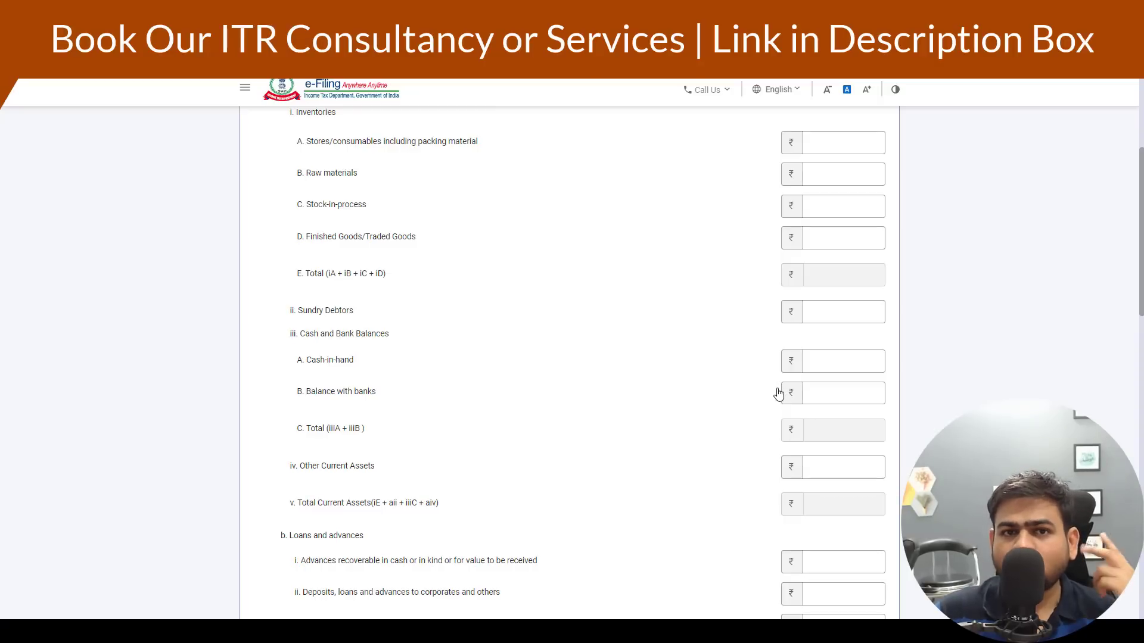
scroll(778, 393, down, 15)
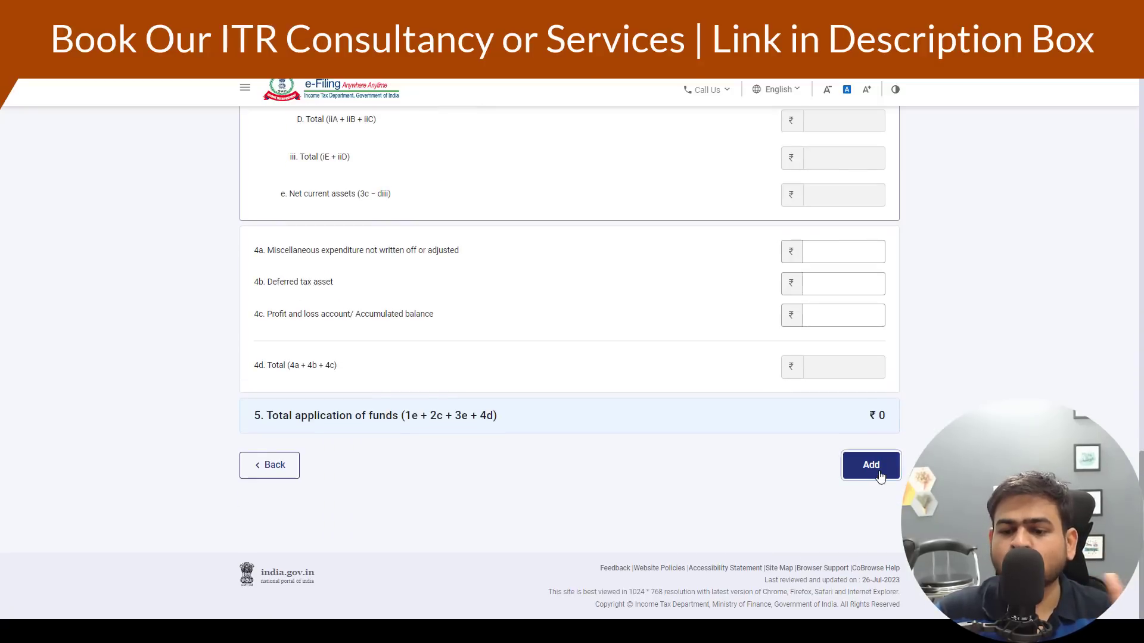
click(869, 463)
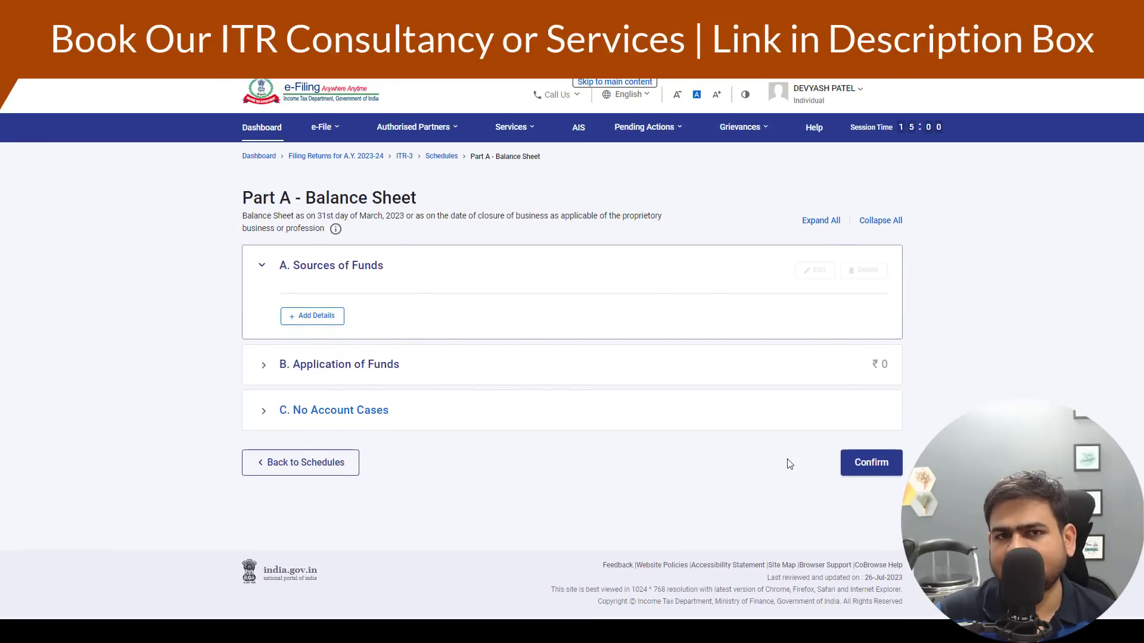
click(871, 462)
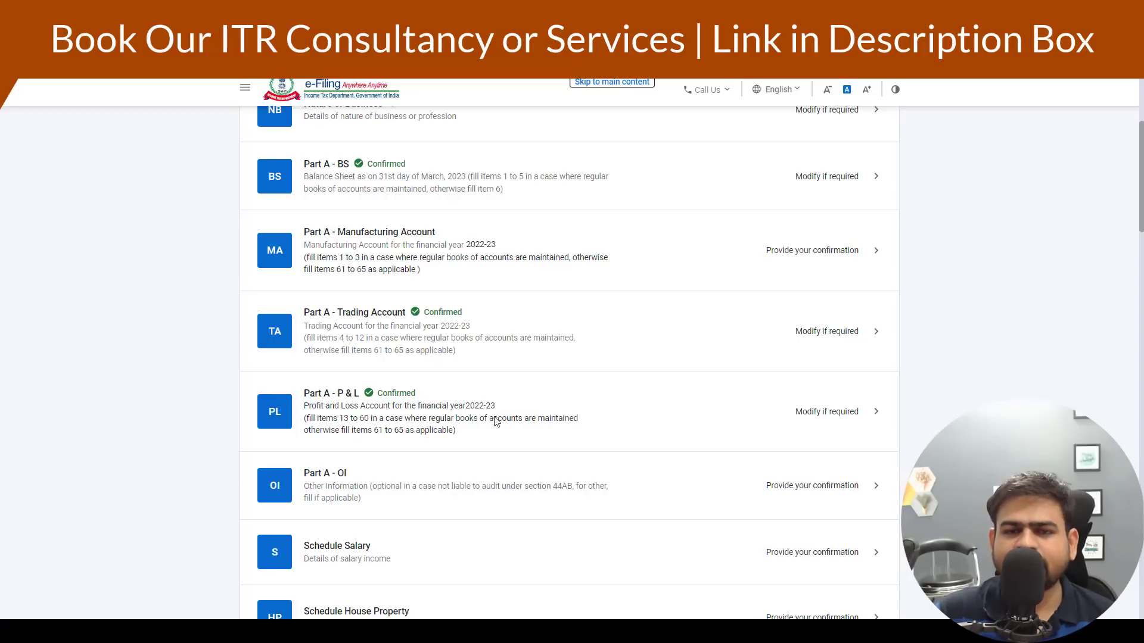
- Reopen Part A - P & L and start adding details under No Account Cases
click(475, 435)
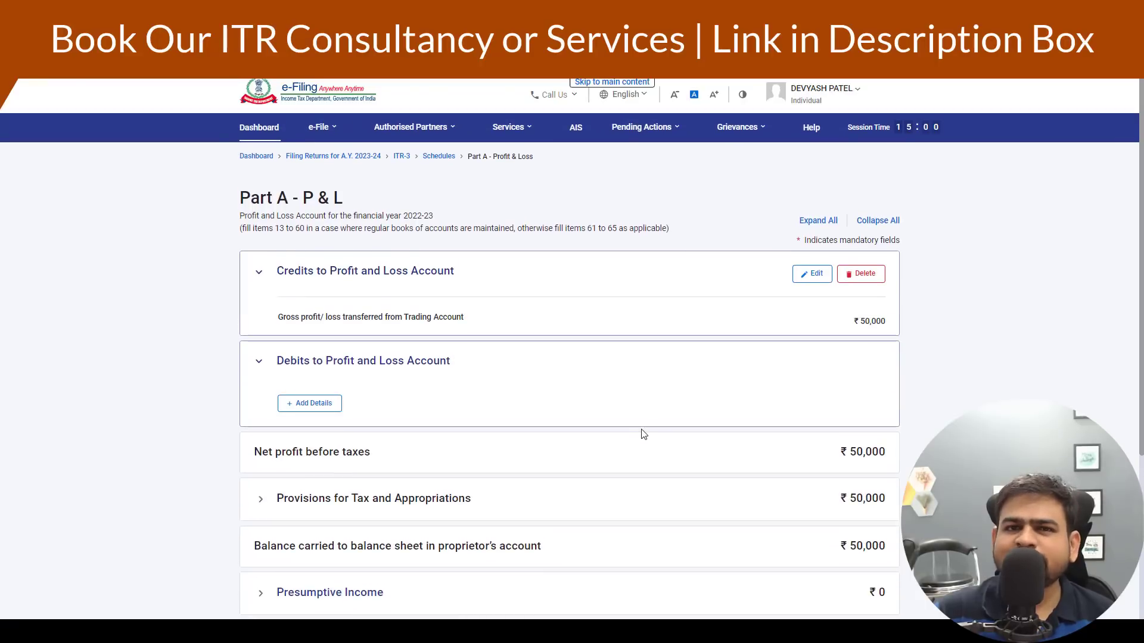
scroll(644, 434, down, 5)
click(290, 425)
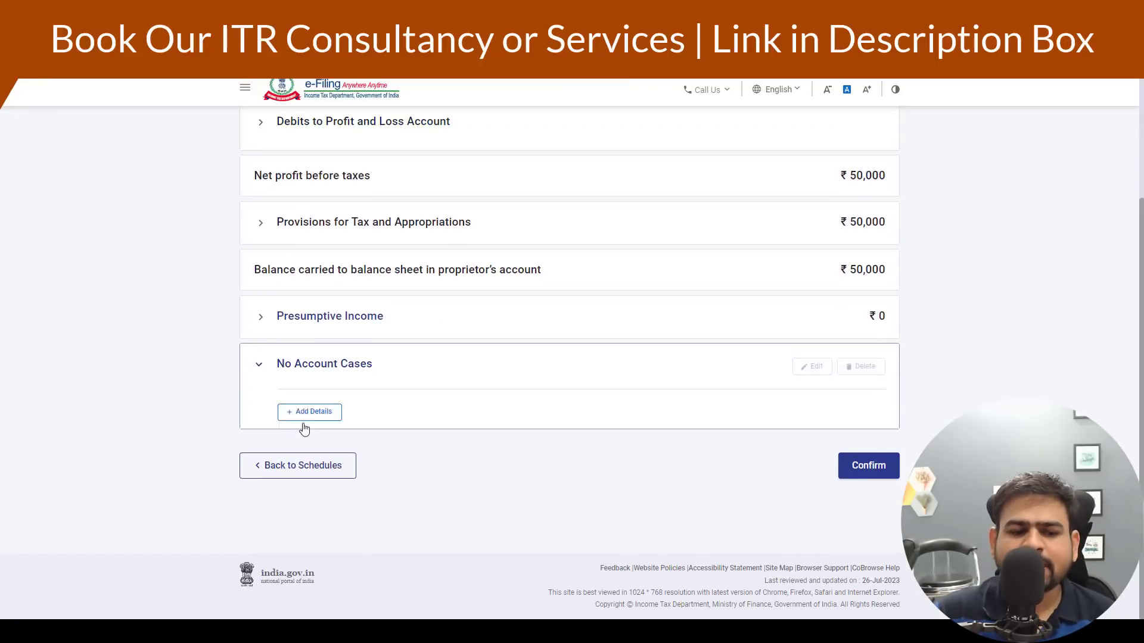
click(301, 405)
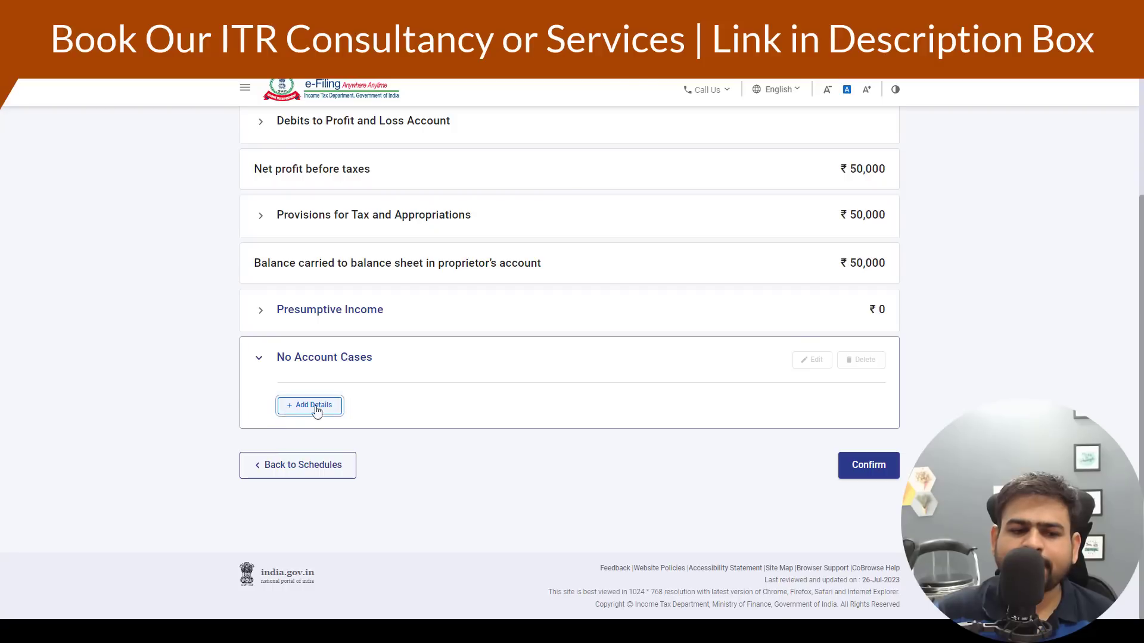
- Look through the Business, Profession and Speculative Activity sections of No Account Cases
click(301, 275)
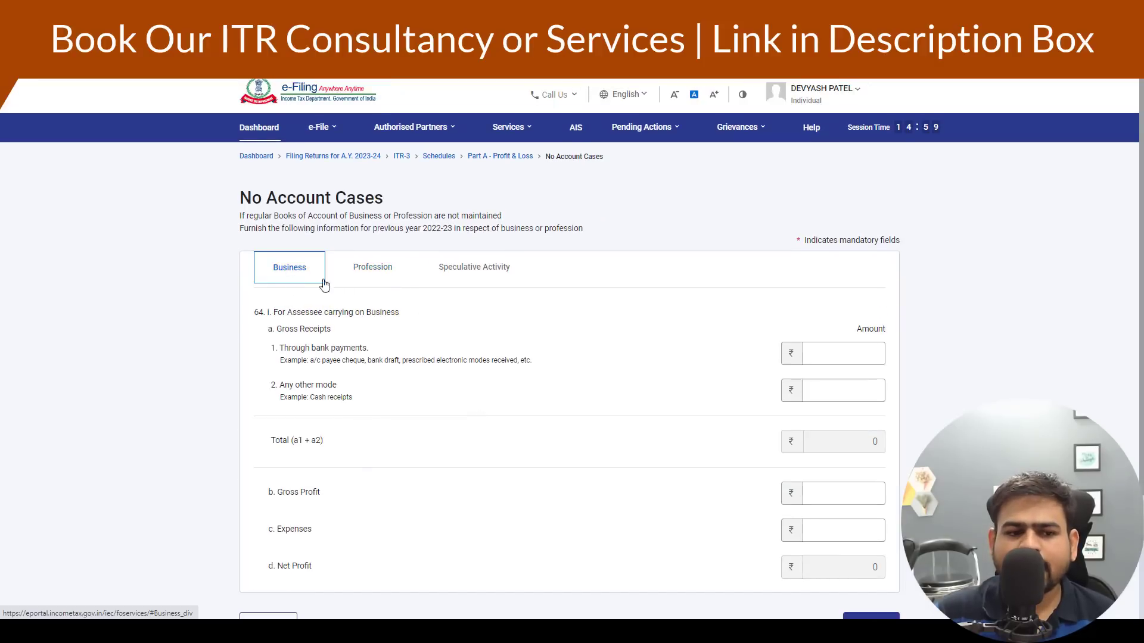
click(400, 276)
click(426, 278)
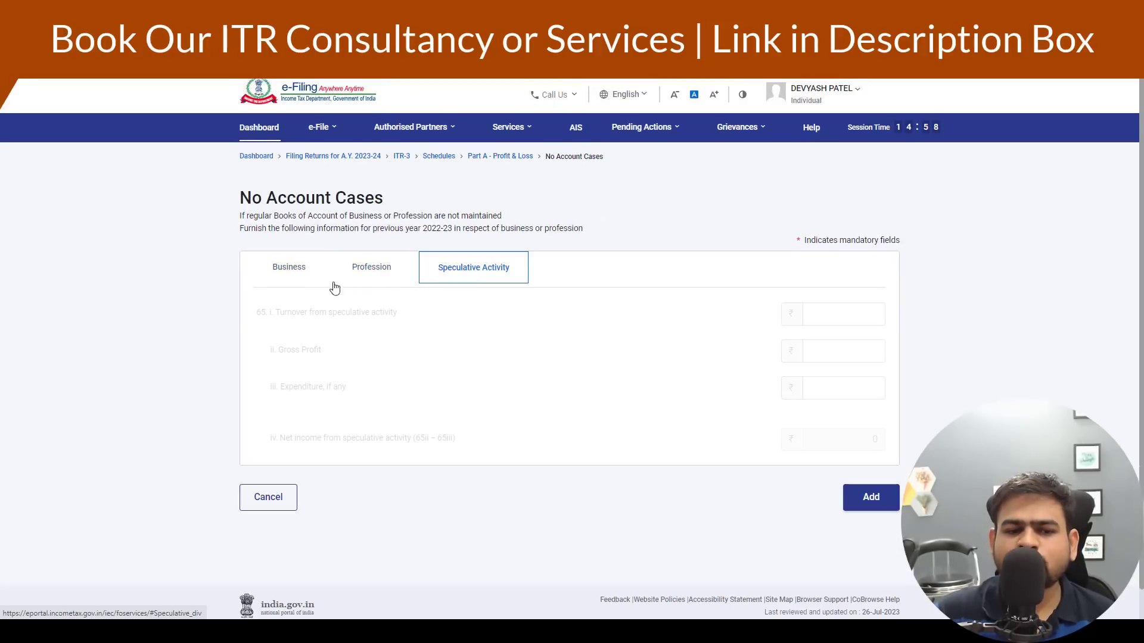
click(294, 288)
click(370, 290)
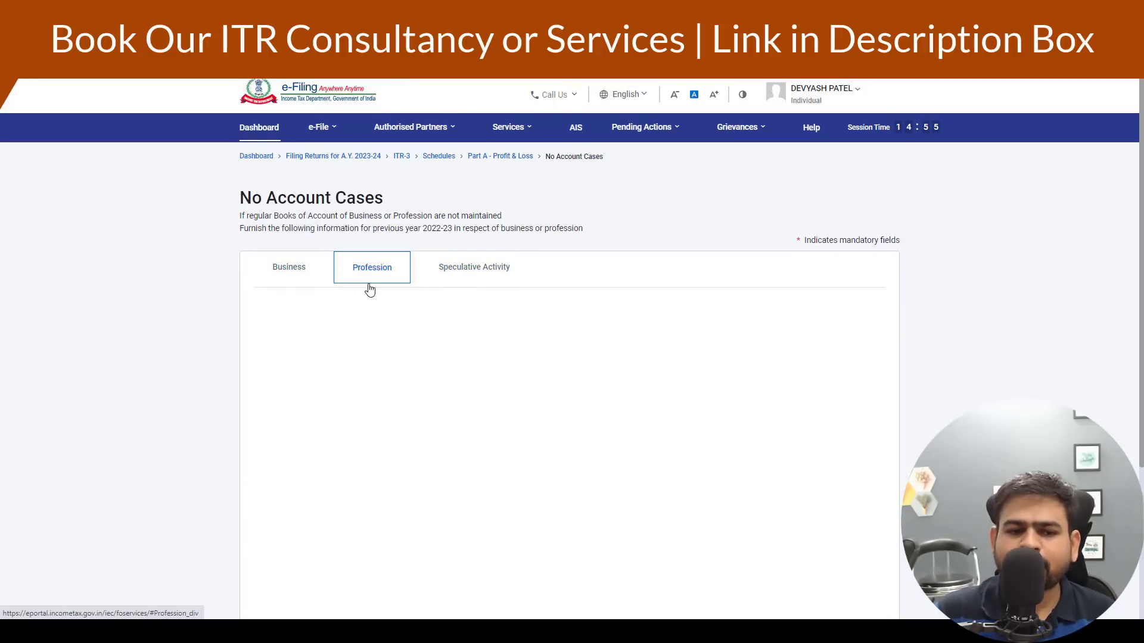
- Examine the turnover, gross profit, expenditure and net income fields for speculative activity
click(488, 282)
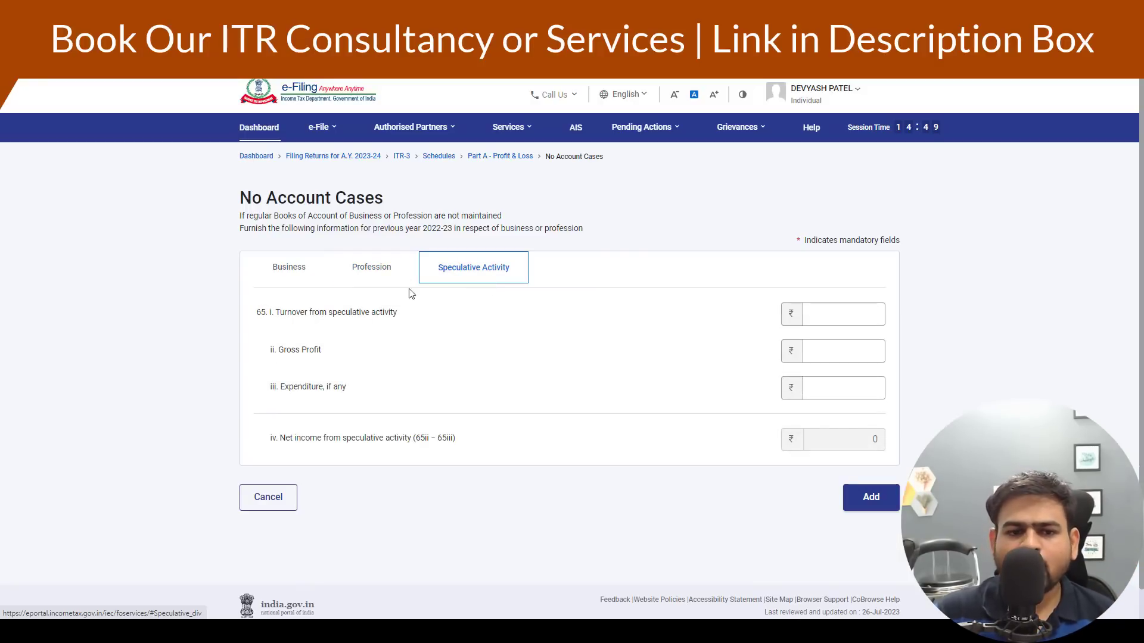
click(828, 315)
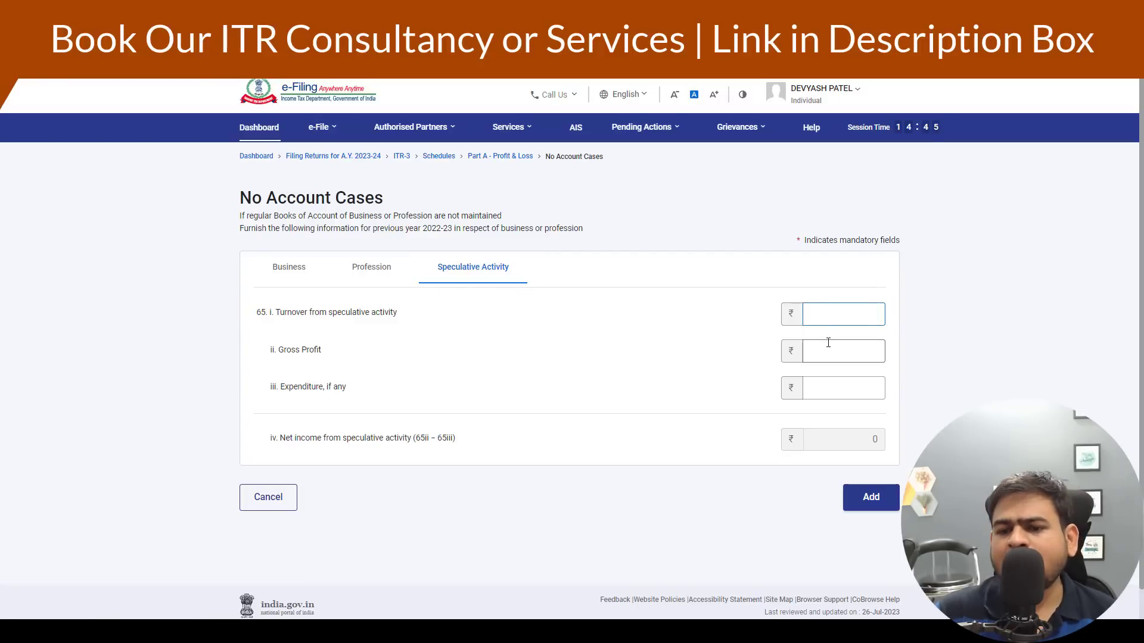
click(828, 343)
click(821, 380)
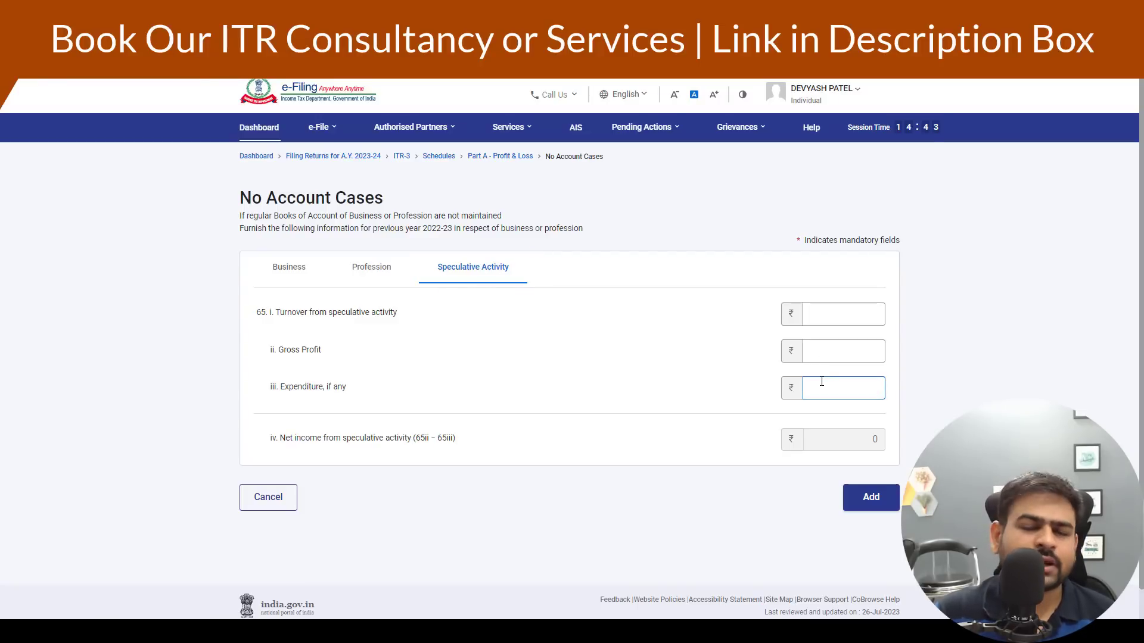
double_click(875, 439)
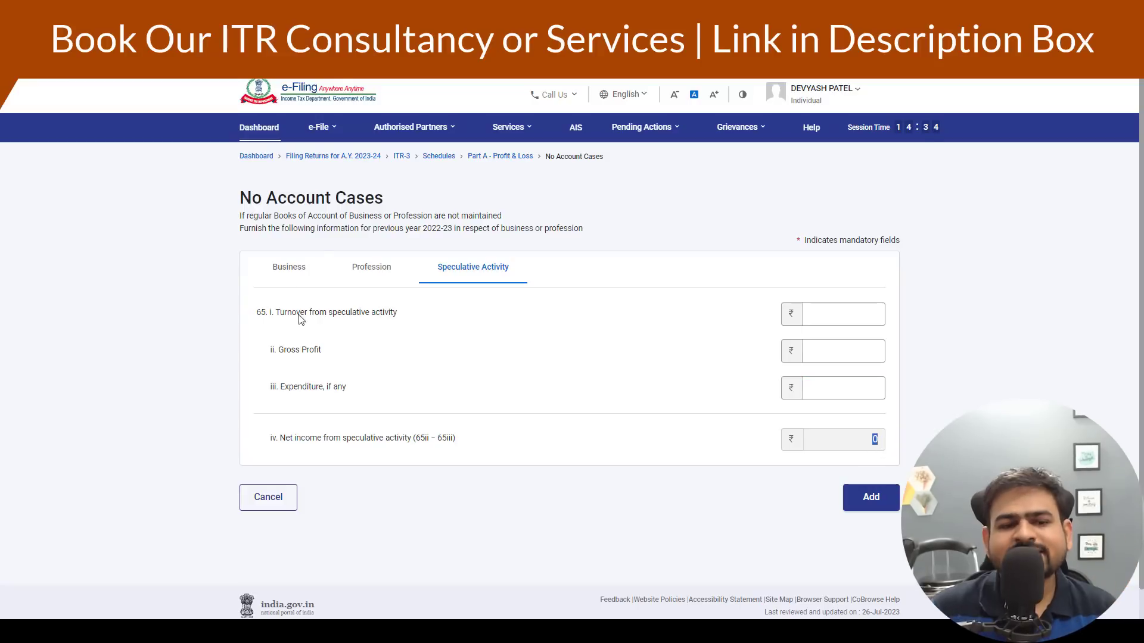
- Review the gross receipts, gross profit and expenses fields for Business in No Account Cases, glancing at Profession too
click(288, 271)
click(384, 277)
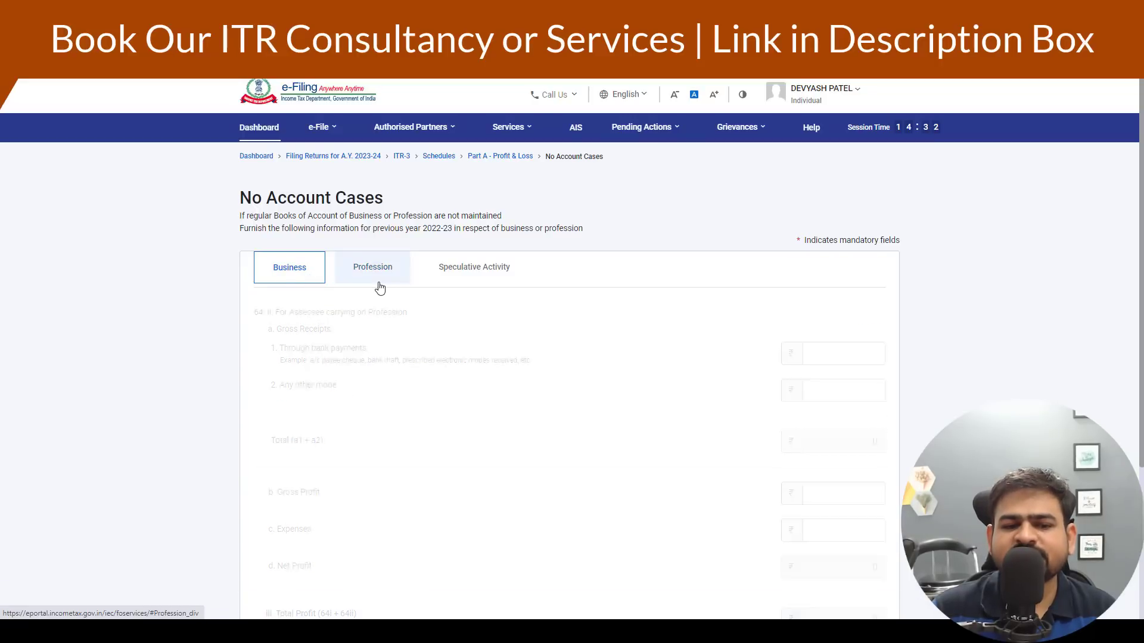
click(314, 286)
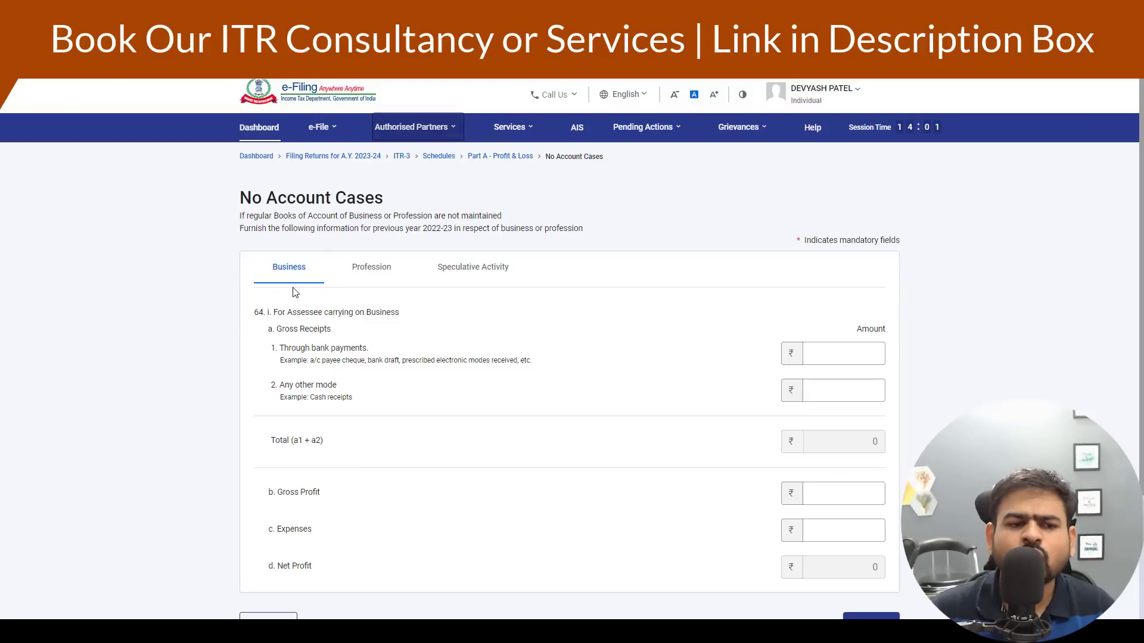
drag(253, 200, 349, 195)
scroll(331, 352, down, 5)
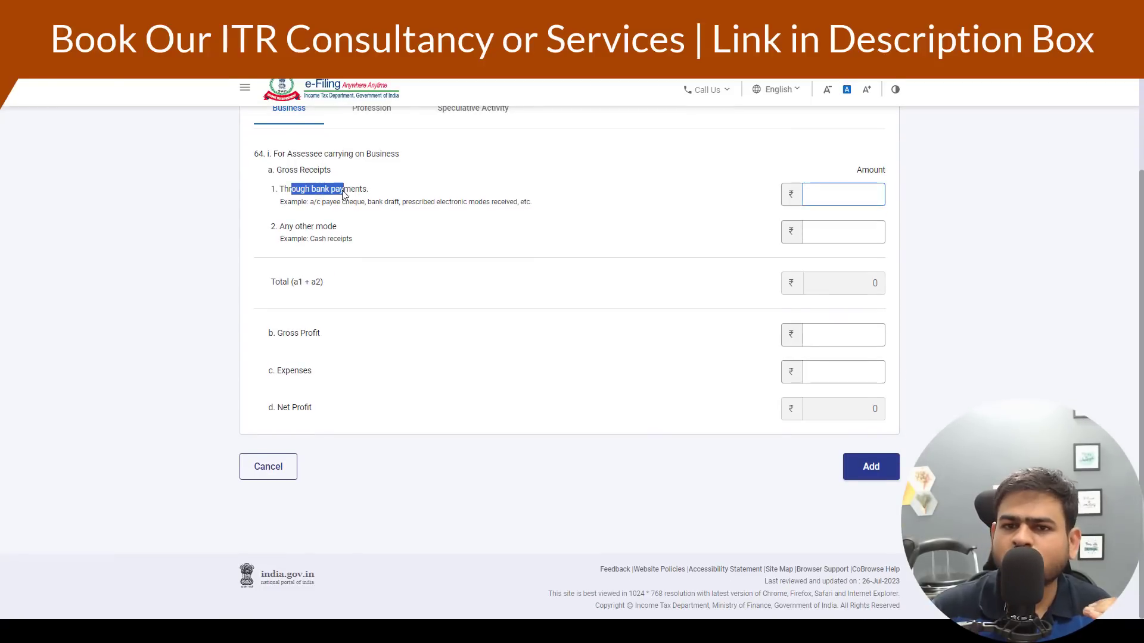
click(831, 190)
click(830, 334)
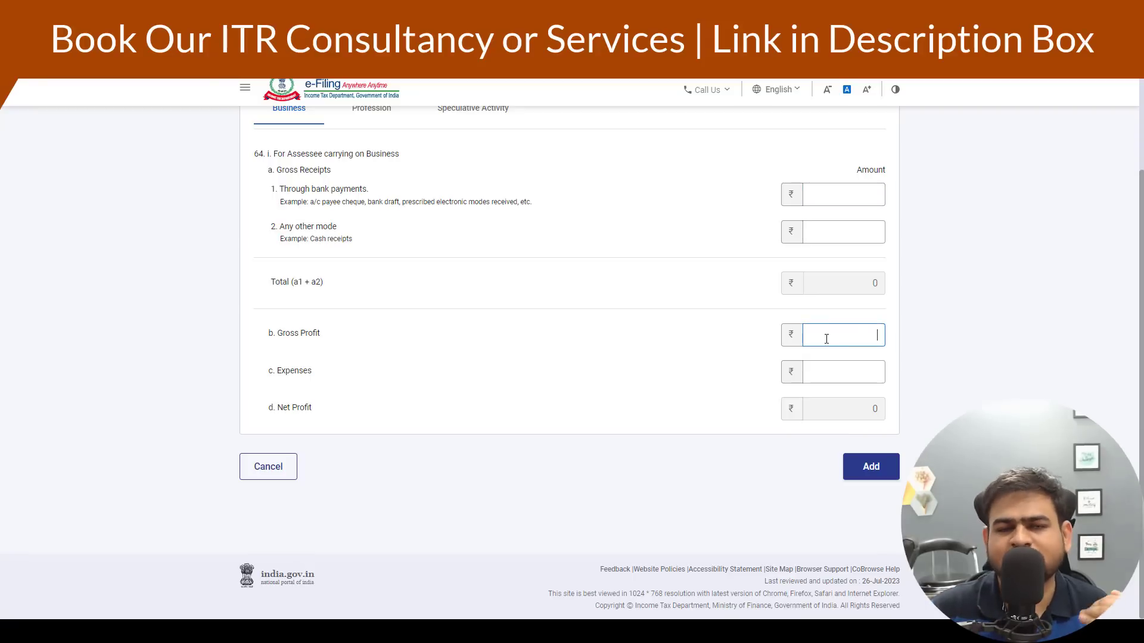
click(849, 374)
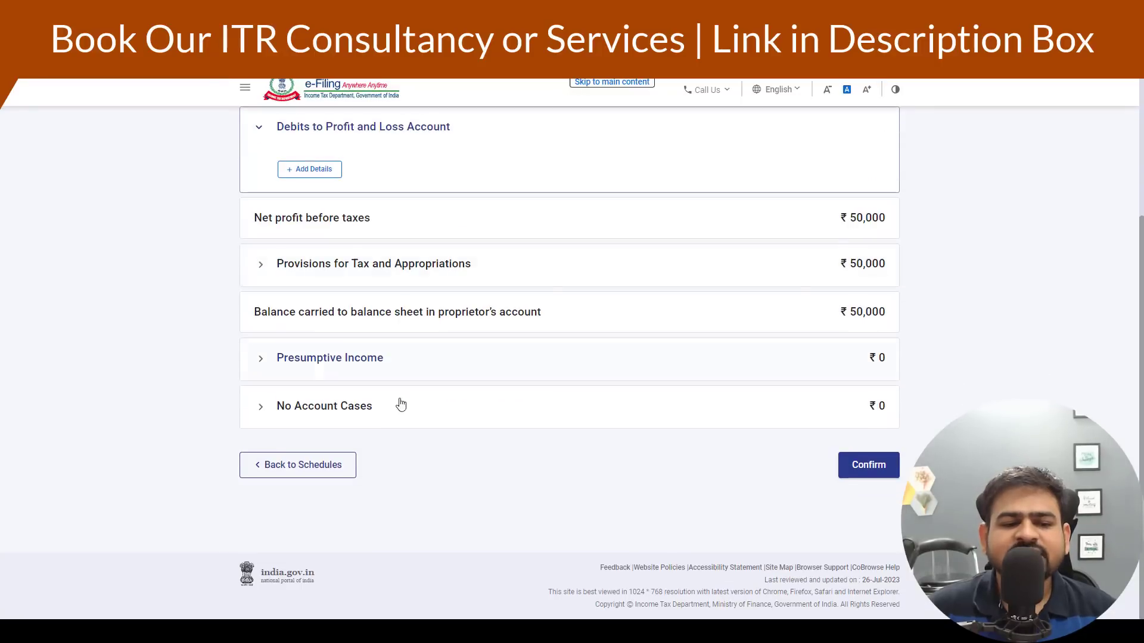
- Look through Presumptive Income for Business u/s 44AD, including the business name and code entry form, and cancel that form
click(269, 375)
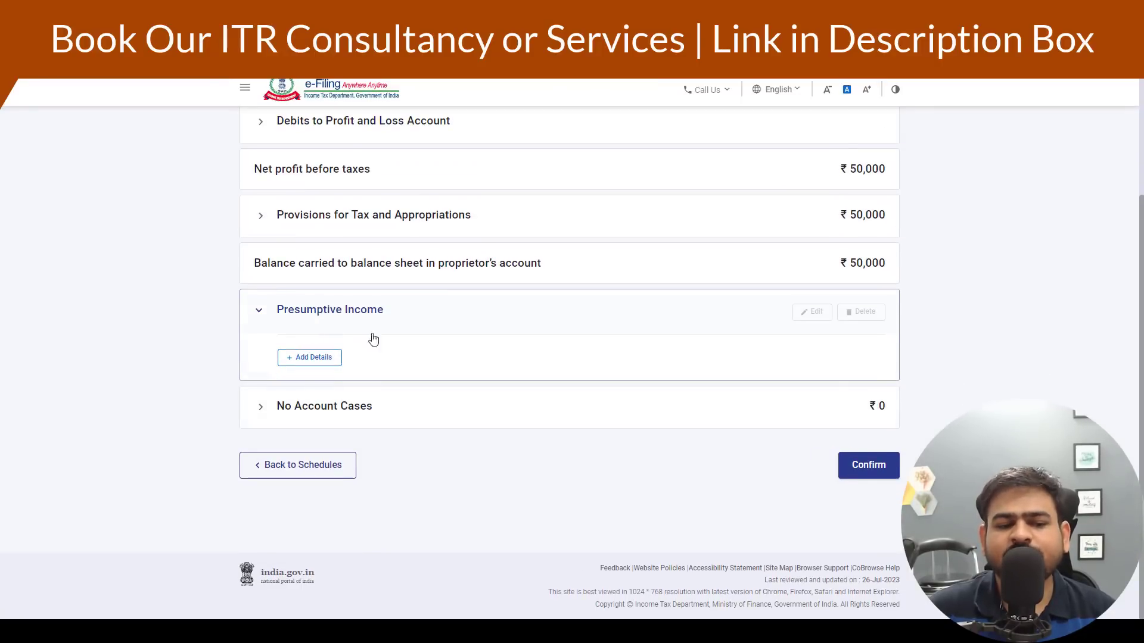
click(325, 359)
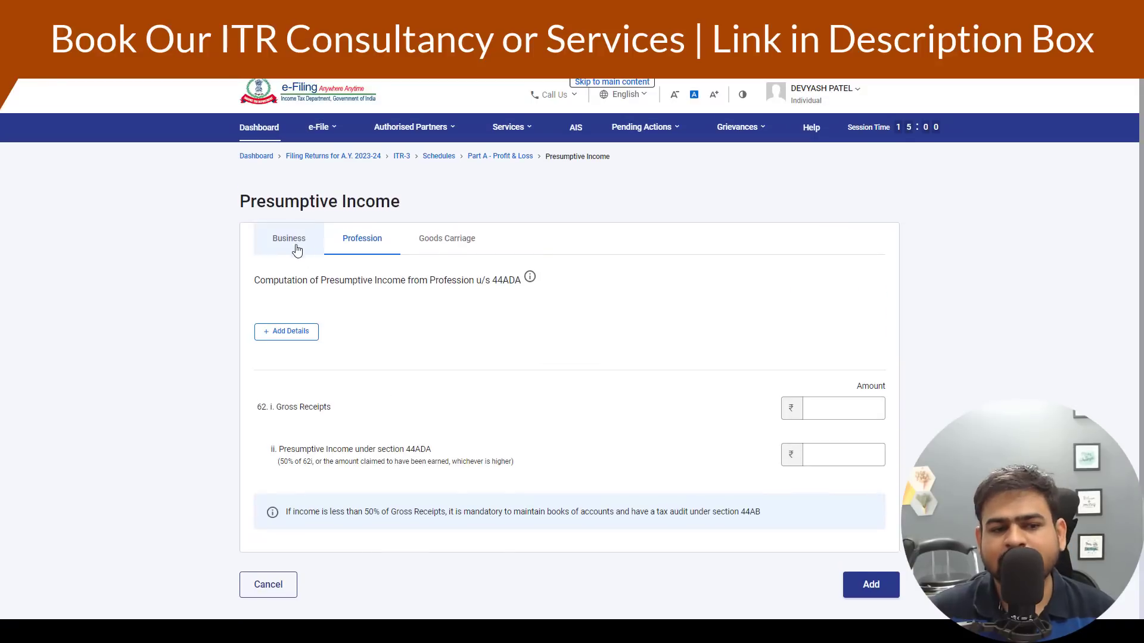
click(296, 249)
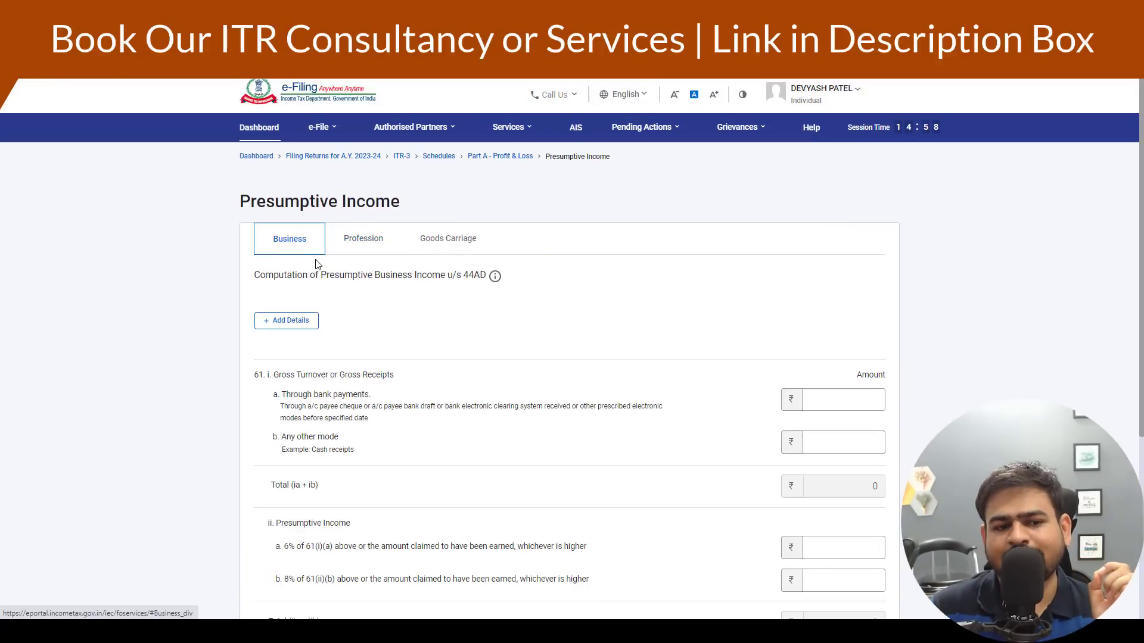
scroll(536, 322, down, 3)
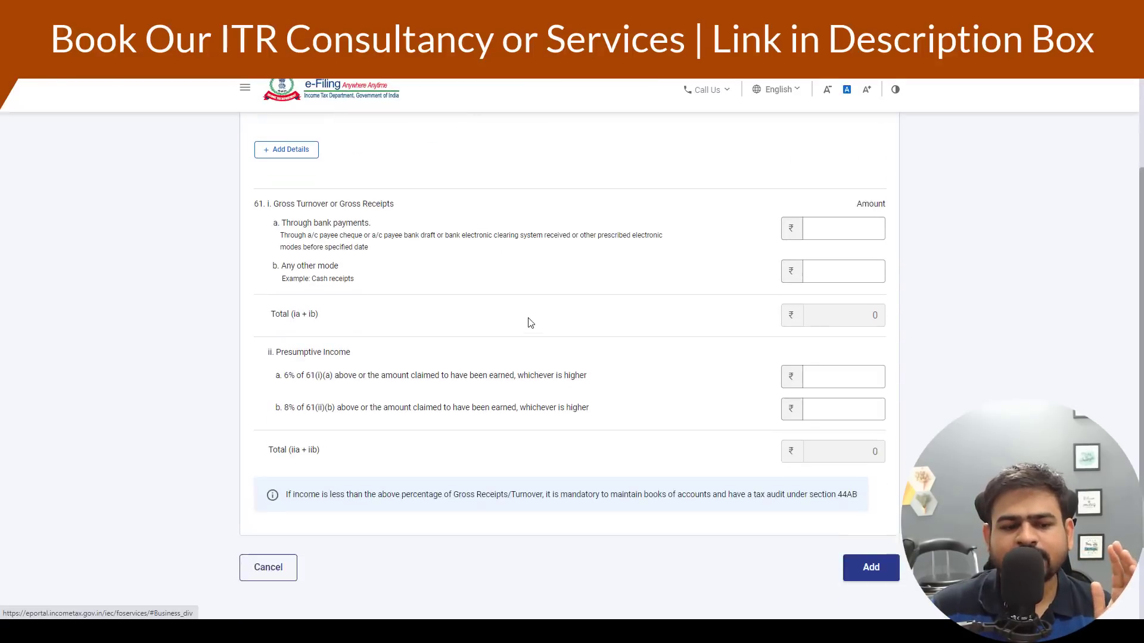
click(304, 175)
click(308, 178)
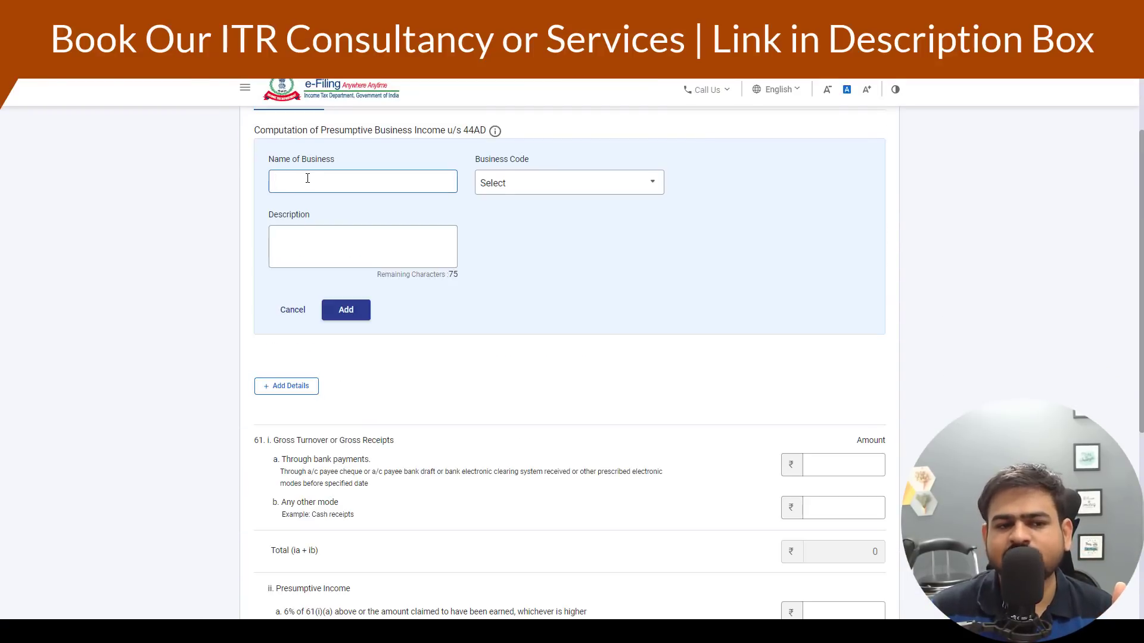
click(518, 182)
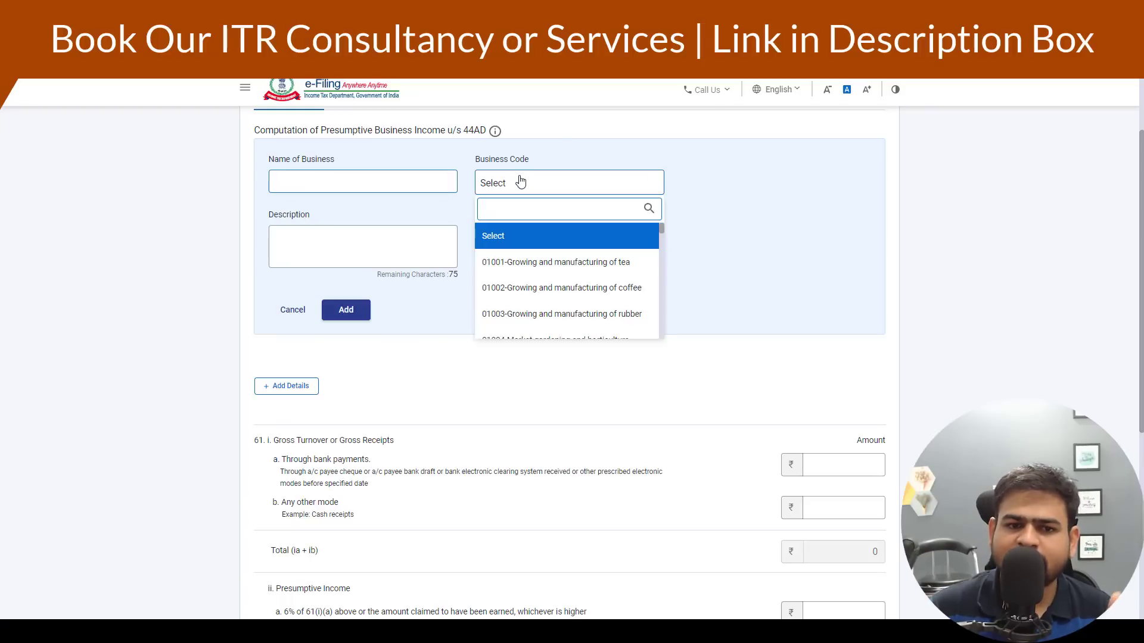
click(292, 310)
- Compare the gross receipts and presumptive income fields for Business u/s 44AD and Profession u/s 44ADA
scroll(381, 256, up, 5)
click(363, 238)
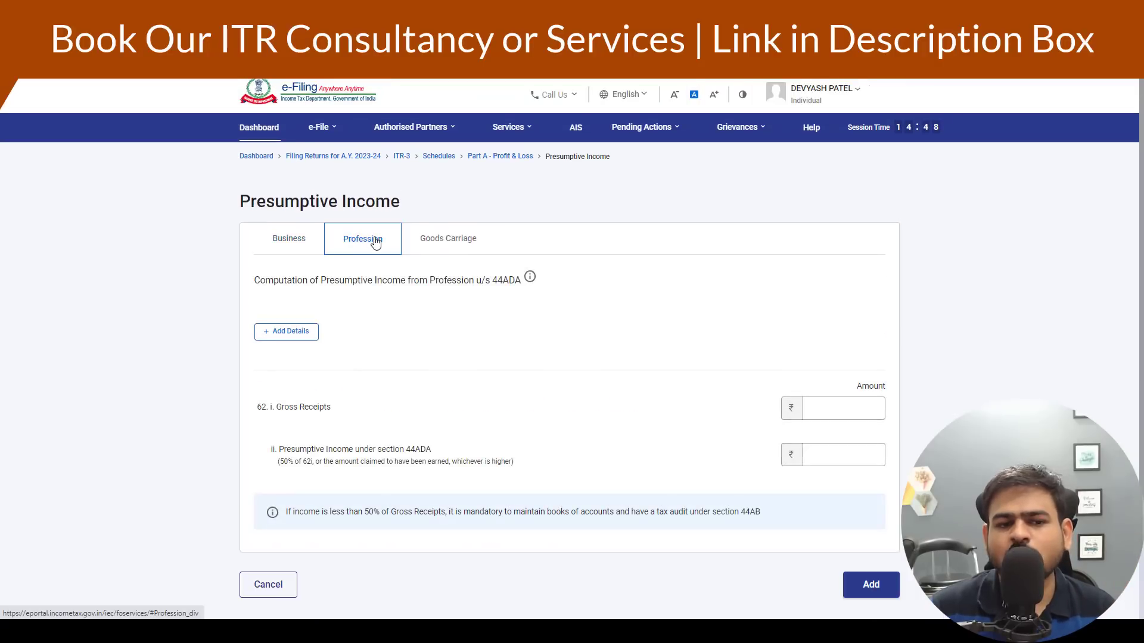
click(290, 237)
scroll(752, 361, down, 3)
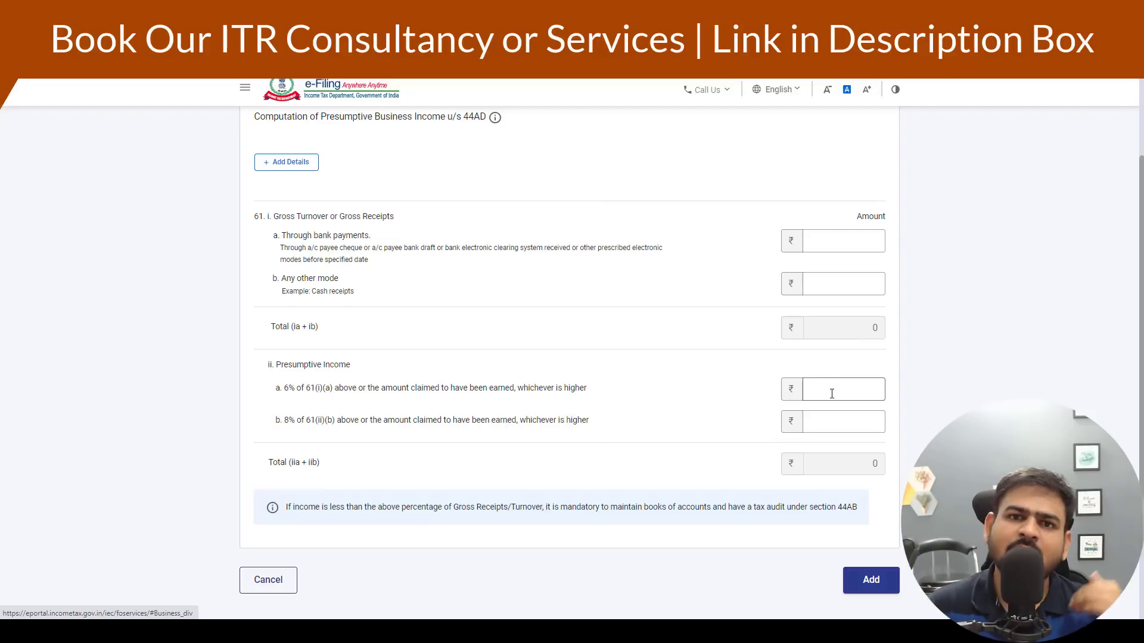
scroll(590, 352, up, 3)
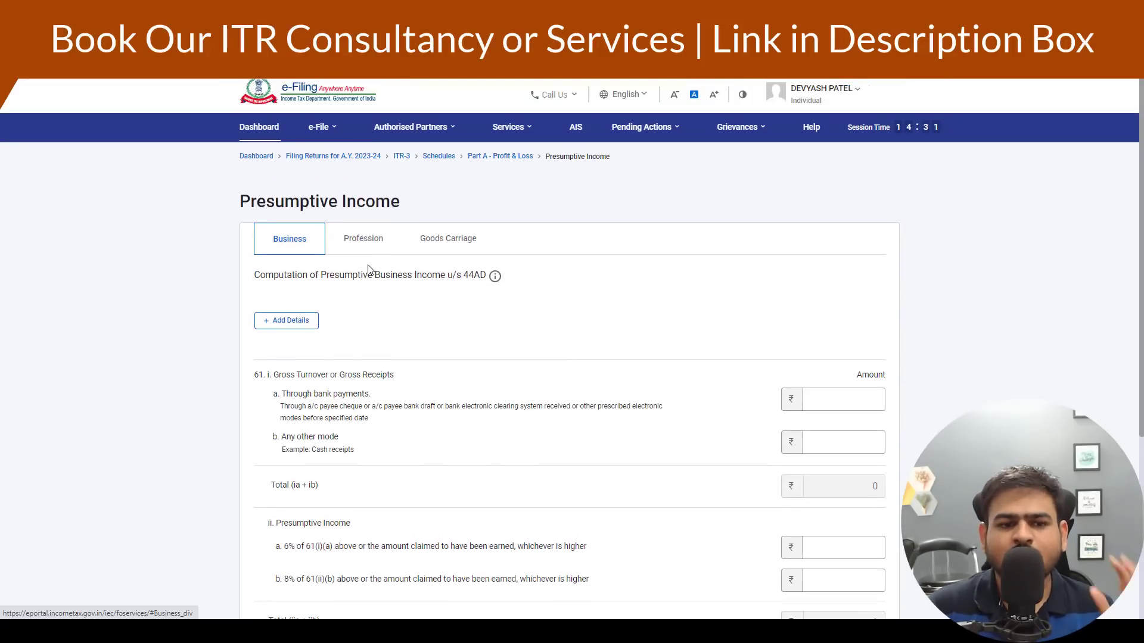
click(375, 256)
click(832, 415)
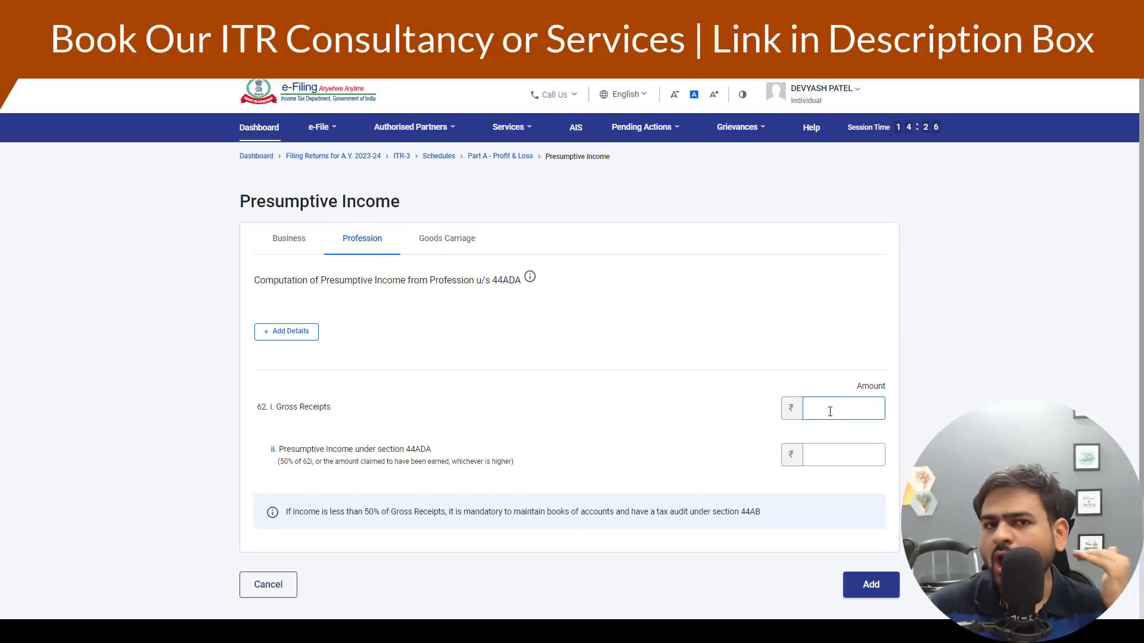
click(843, 456)
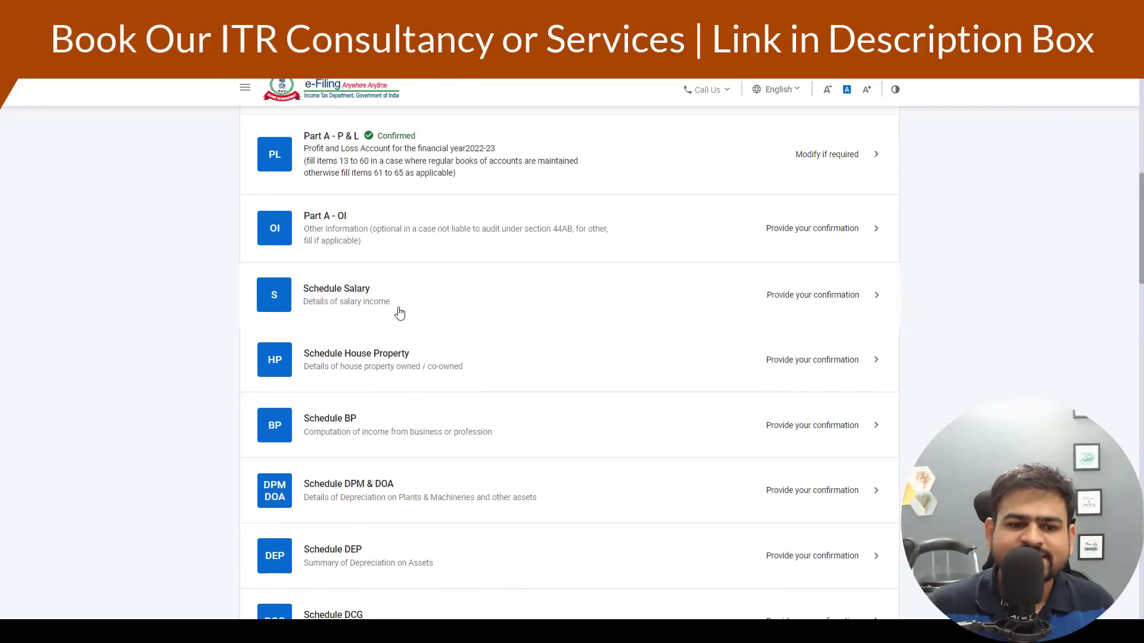
- Start adding an employer in Schedule Salary, choosing Others as Nature of Employer and Basic salary as Nature of Salary
click(396, 312)
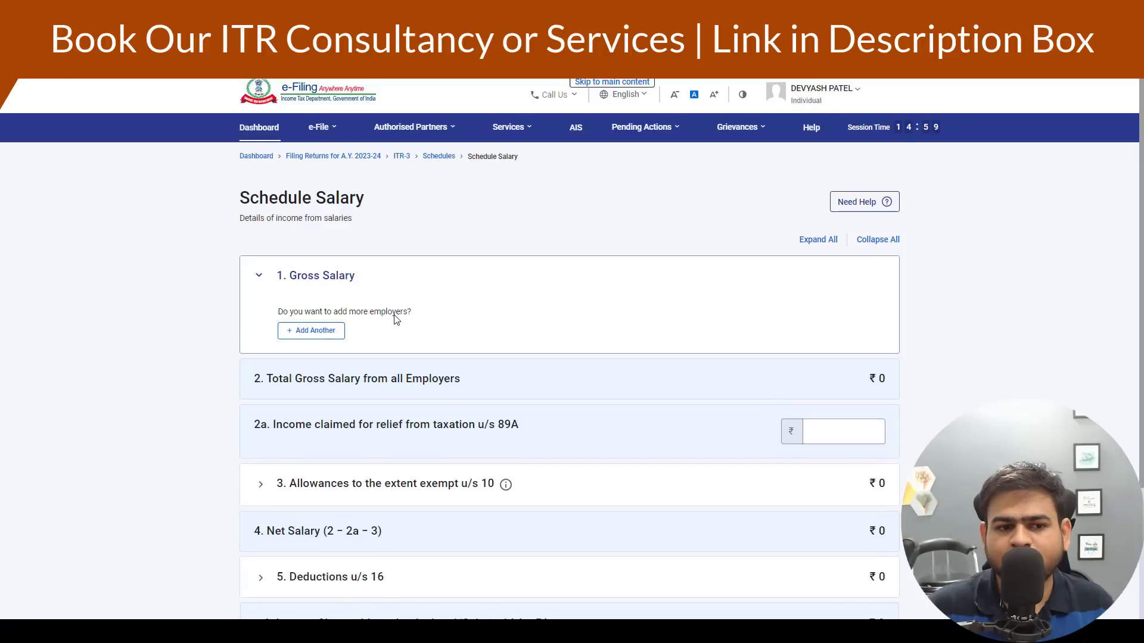
click(323, 332)
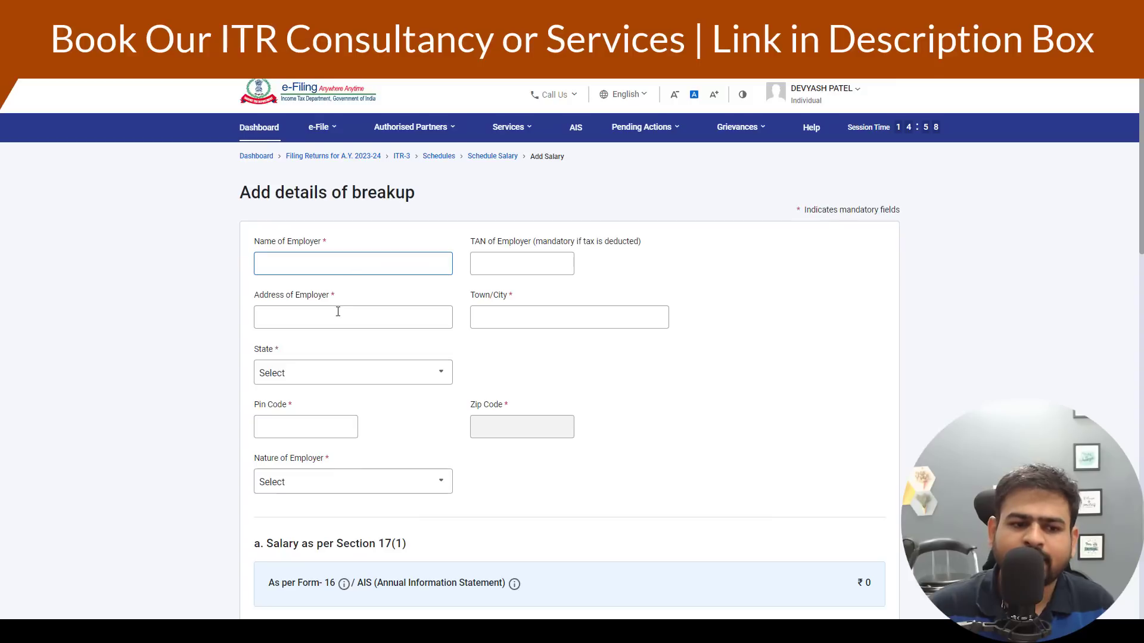
click(338, 316)
scroll(324, 339, down, 5)
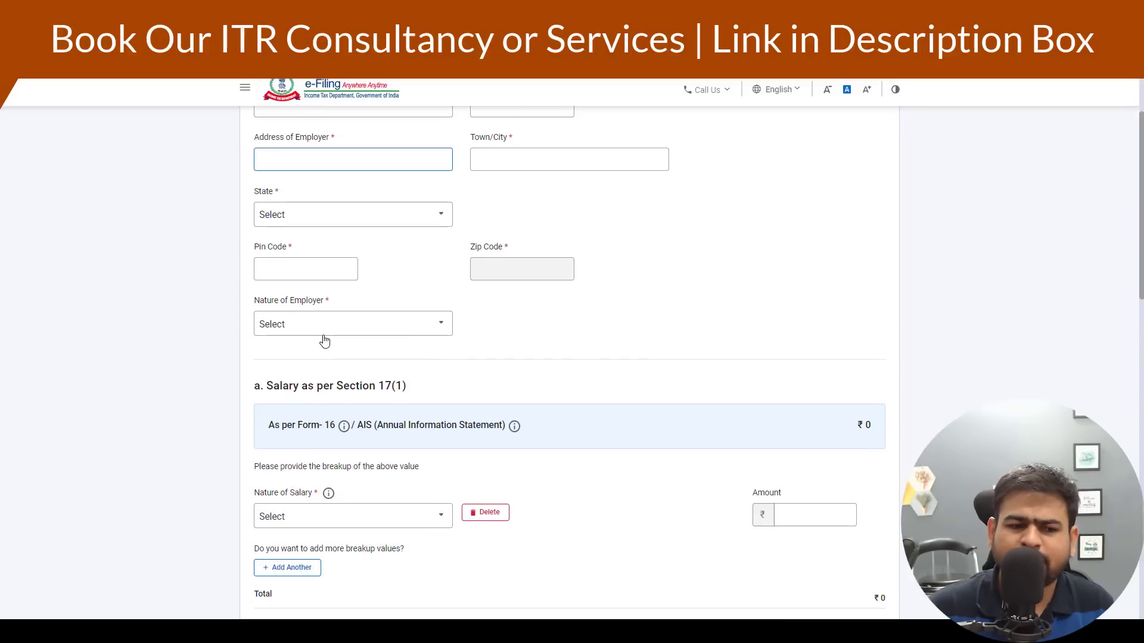
click(314, 199)
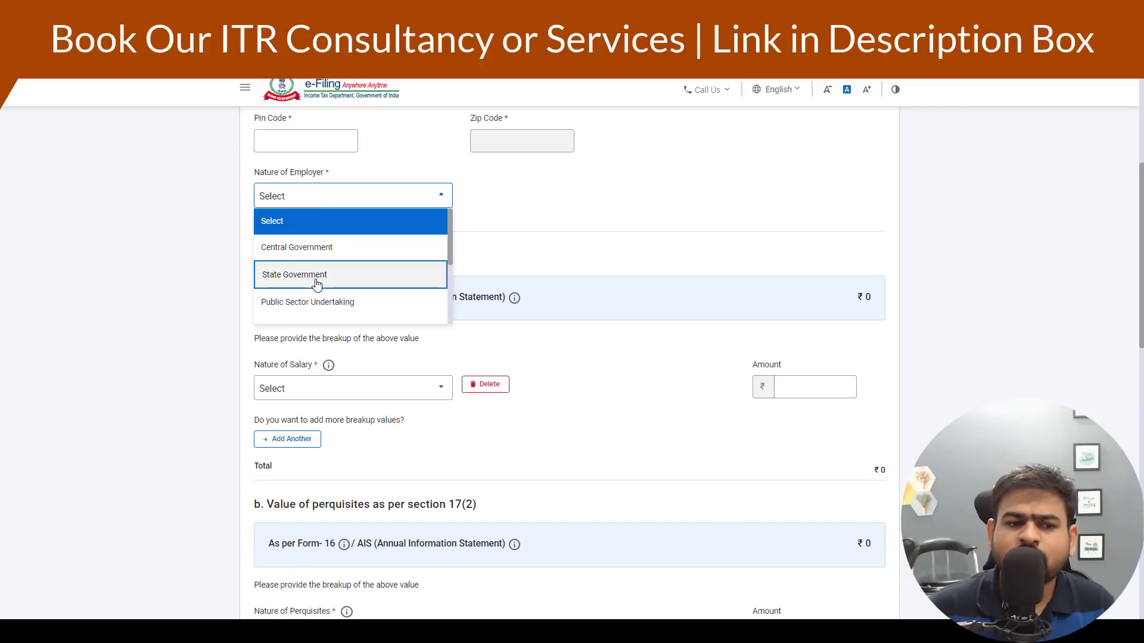
scroll(314, 280, down, 3)
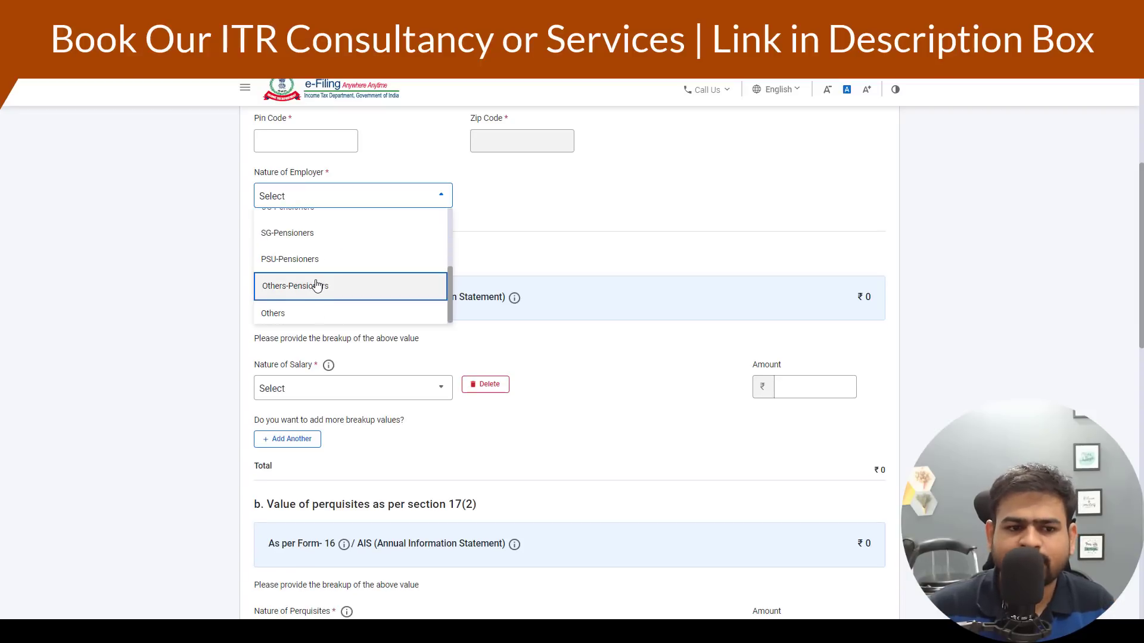
click(312, 316)
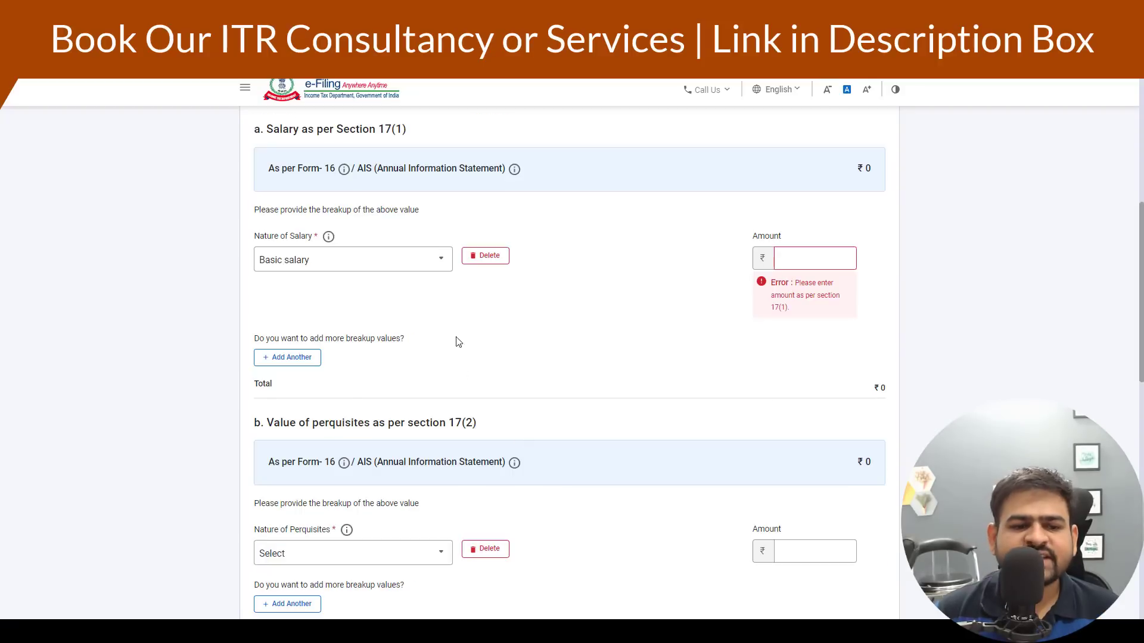
click(366, 265)
click(298, 338)
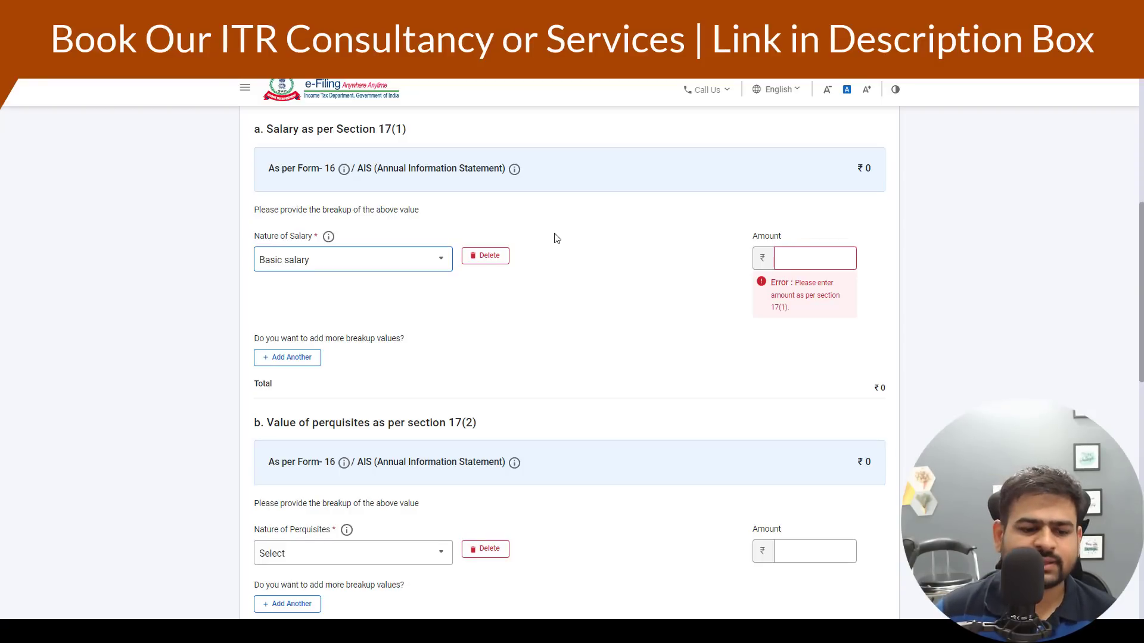
- Delete the blank perquisites and profit in lieu of salary rows, and submit the employer's salary breakup
scroll(554, 239, down, 4)
click(503, 290)
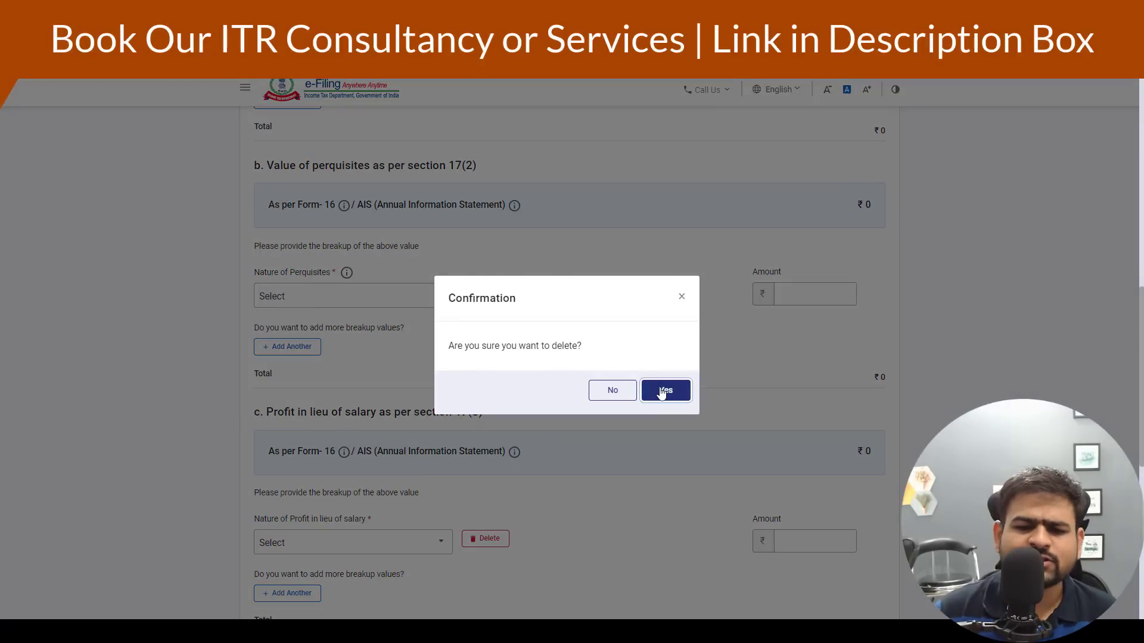
click(666, 390)
scroll(526, 368, down, 3)
click(486, 356)
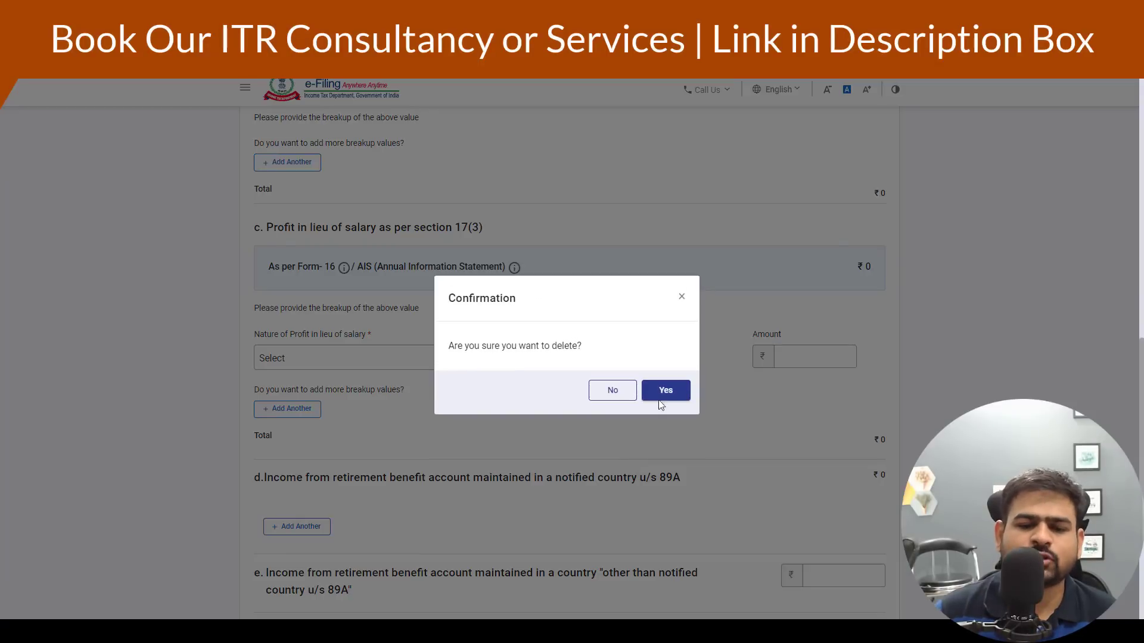
click(659, 400)
scroll(631, 417, down, 4)
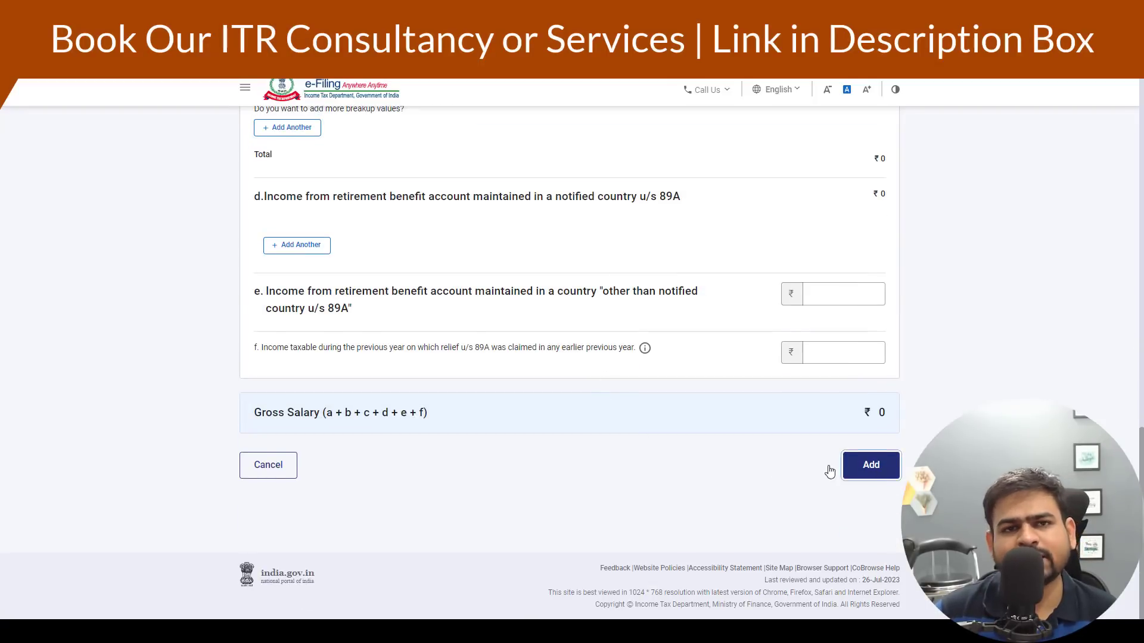
click(849, 468)
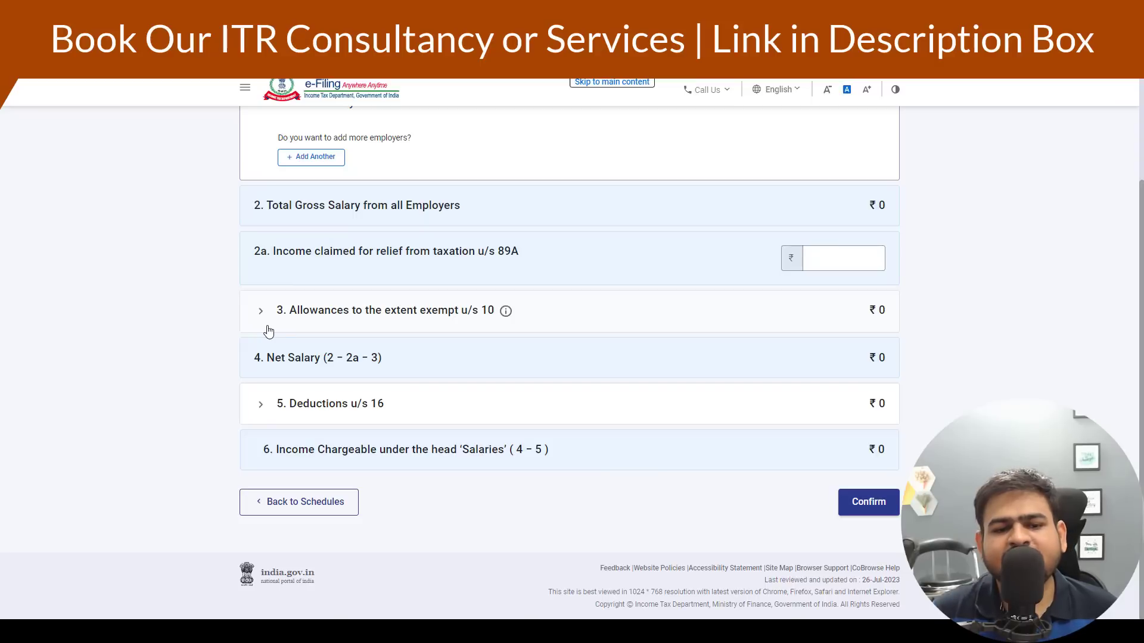
- Try adding an exempt allowance u/s 10 of the type Sec 10(13A)-House Rent Allowance
click(366, 297)
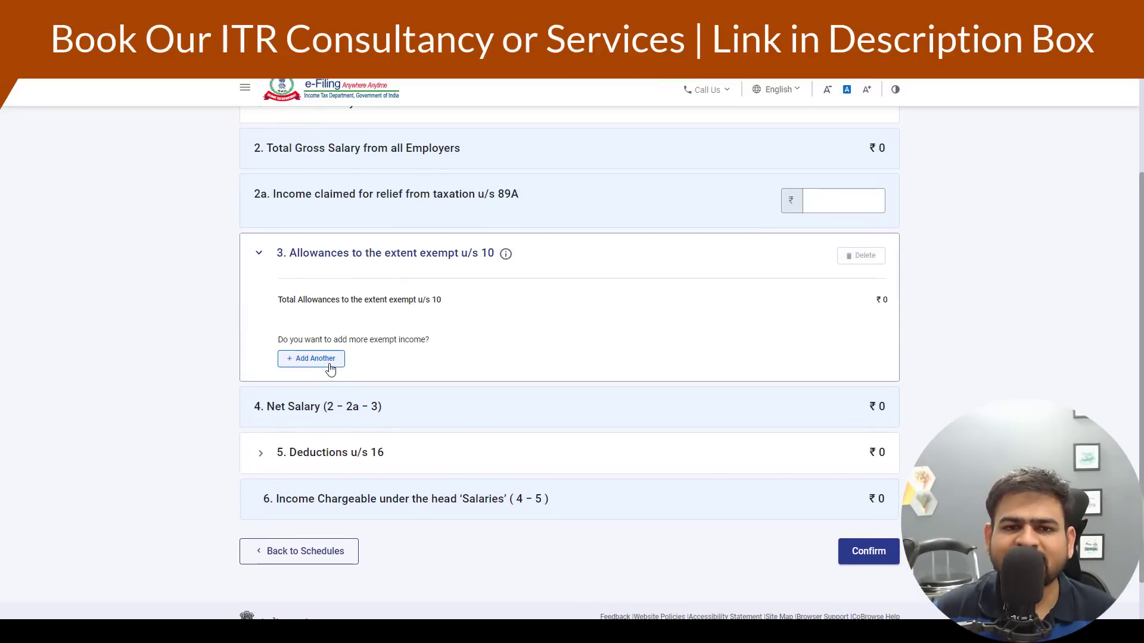
click(329, 364)
click(377, 270)
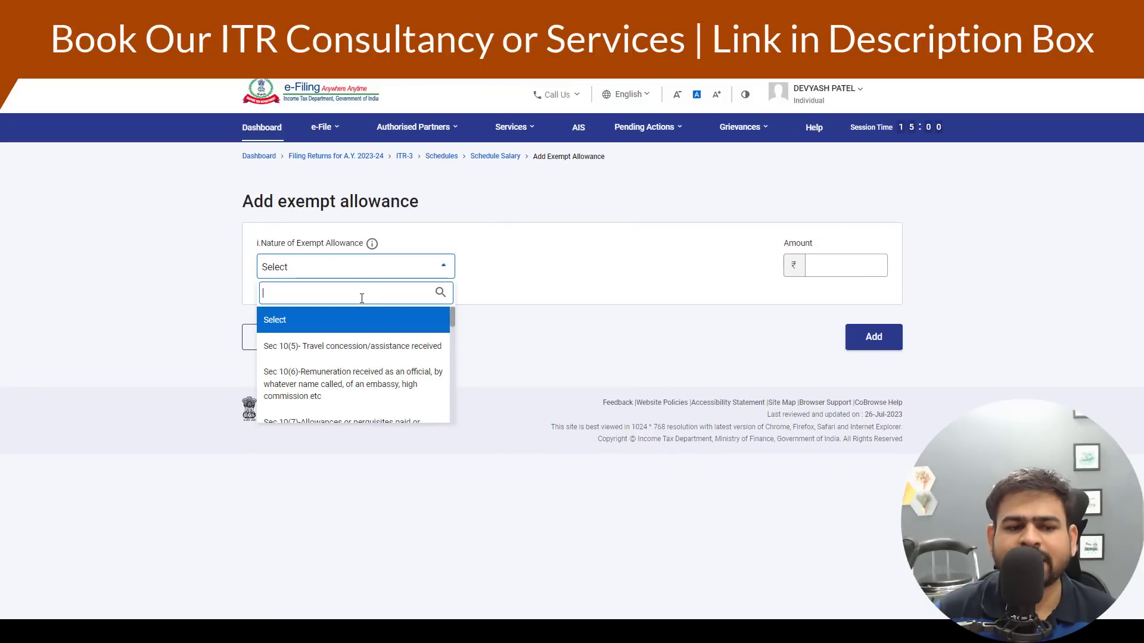
text(hou)
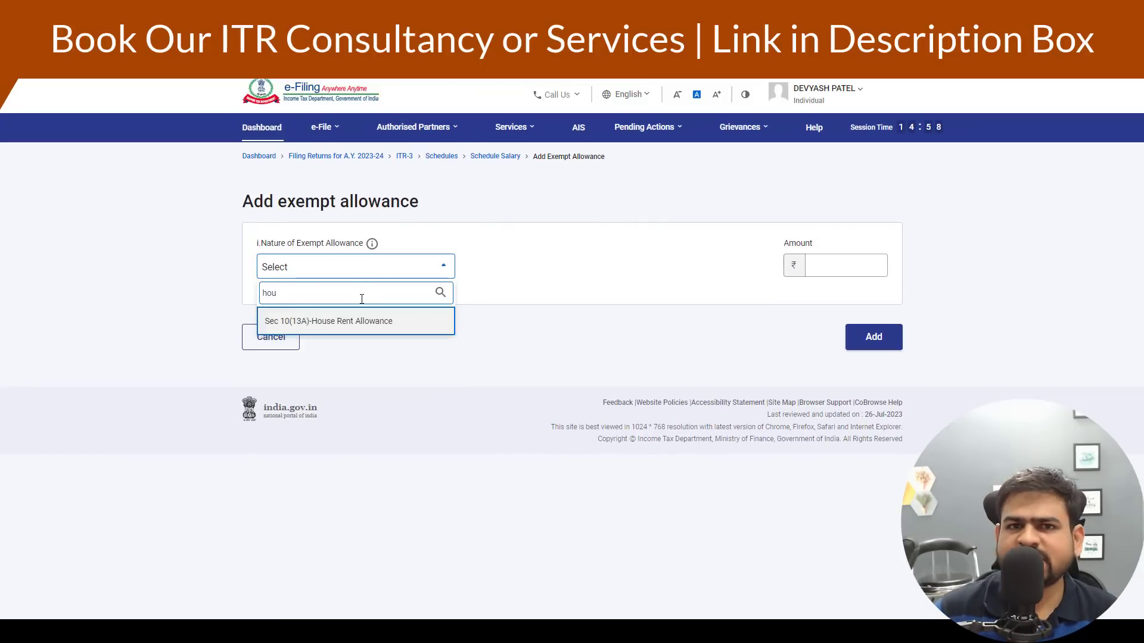
click(358, 324)
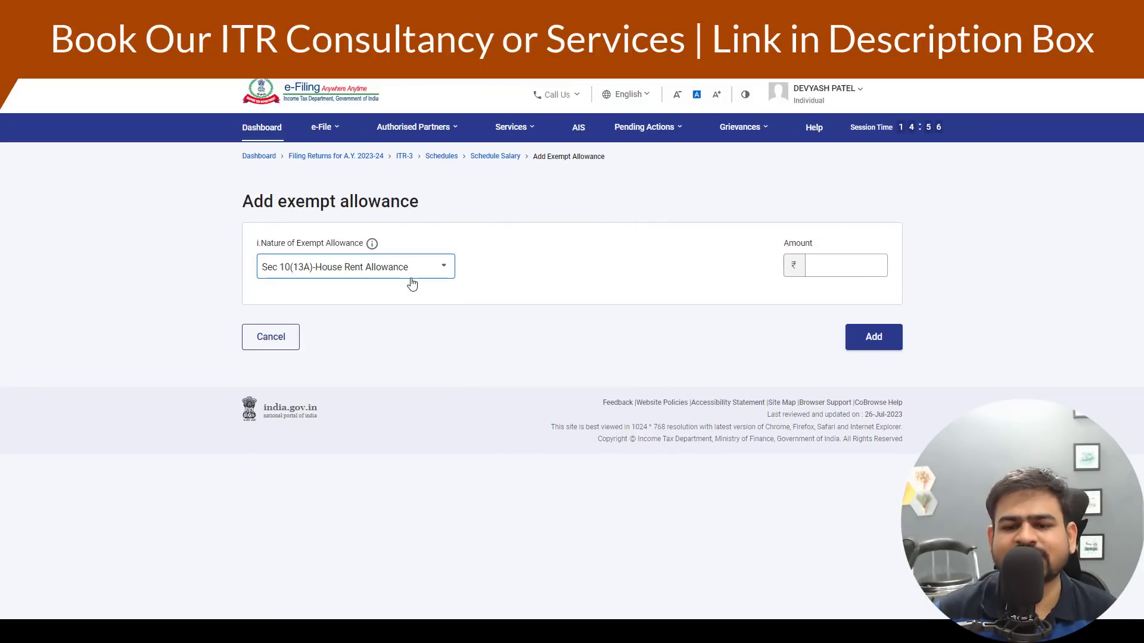
click(837, 265)
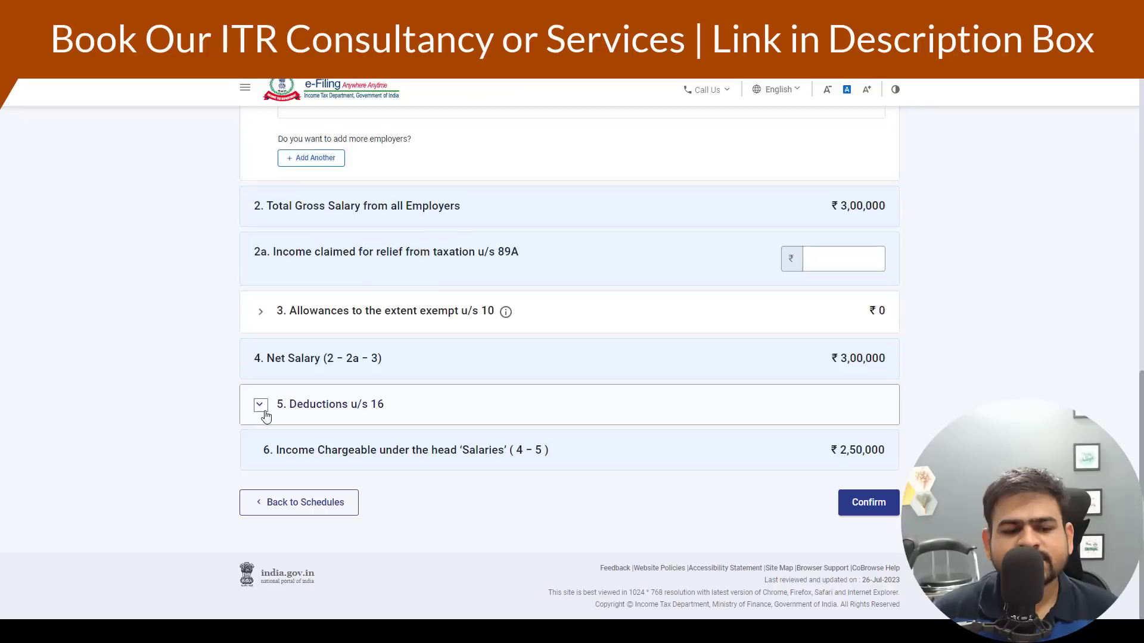
- Review Deductions u/s 16, leave professional tax blank, and confirm Schedule Salary
click(258, 405)
scroll(488, 248, down, 4)
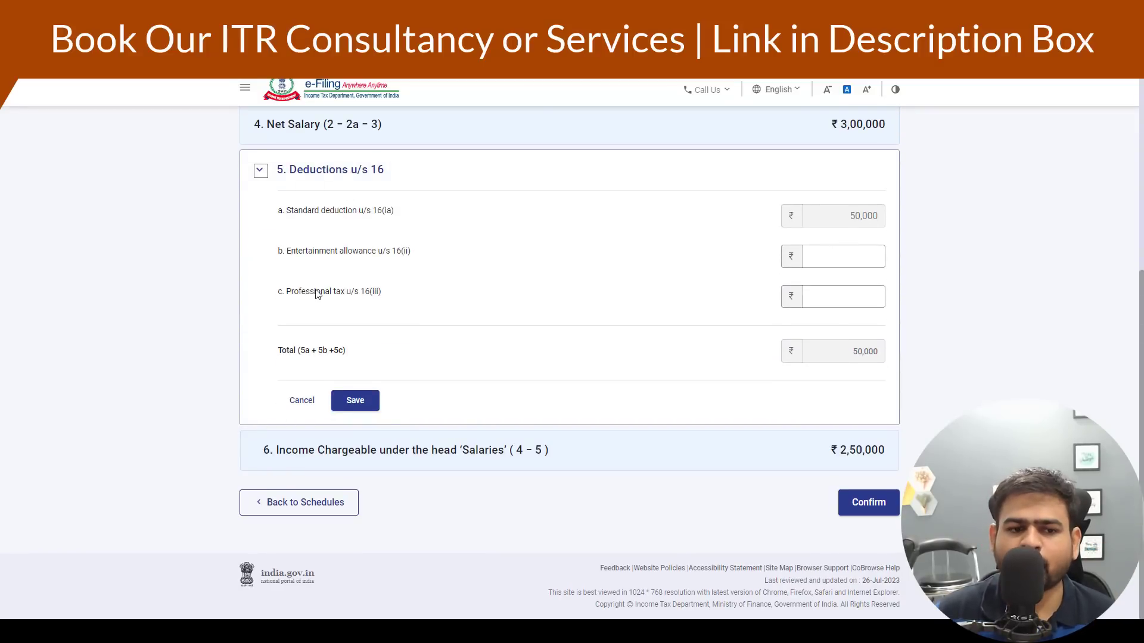
click(848, 298)
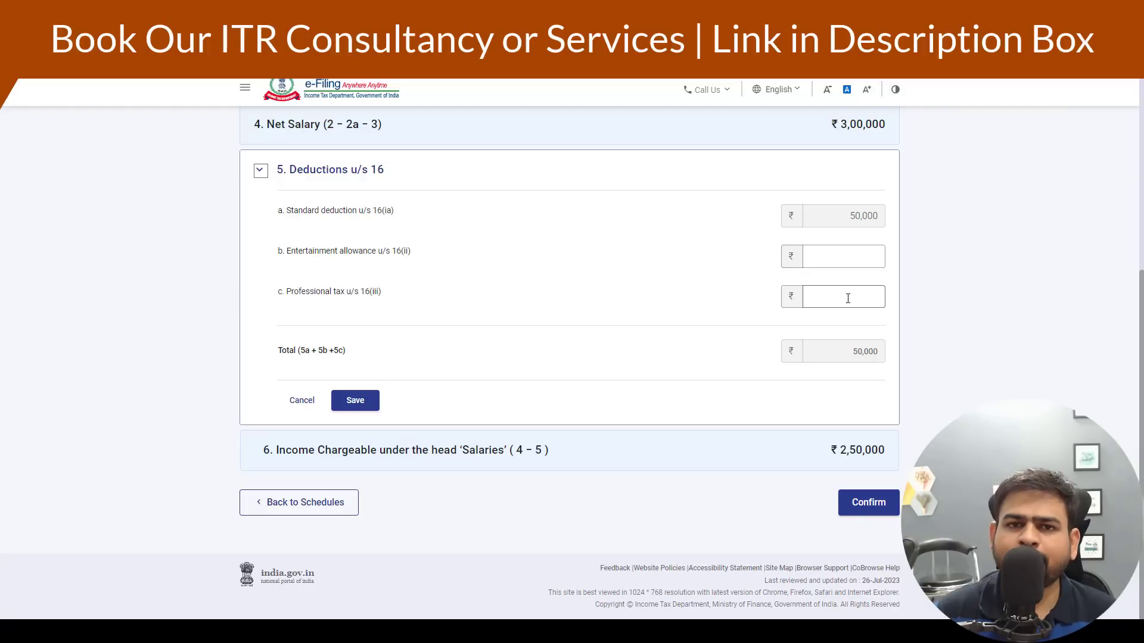
click(868, 502)
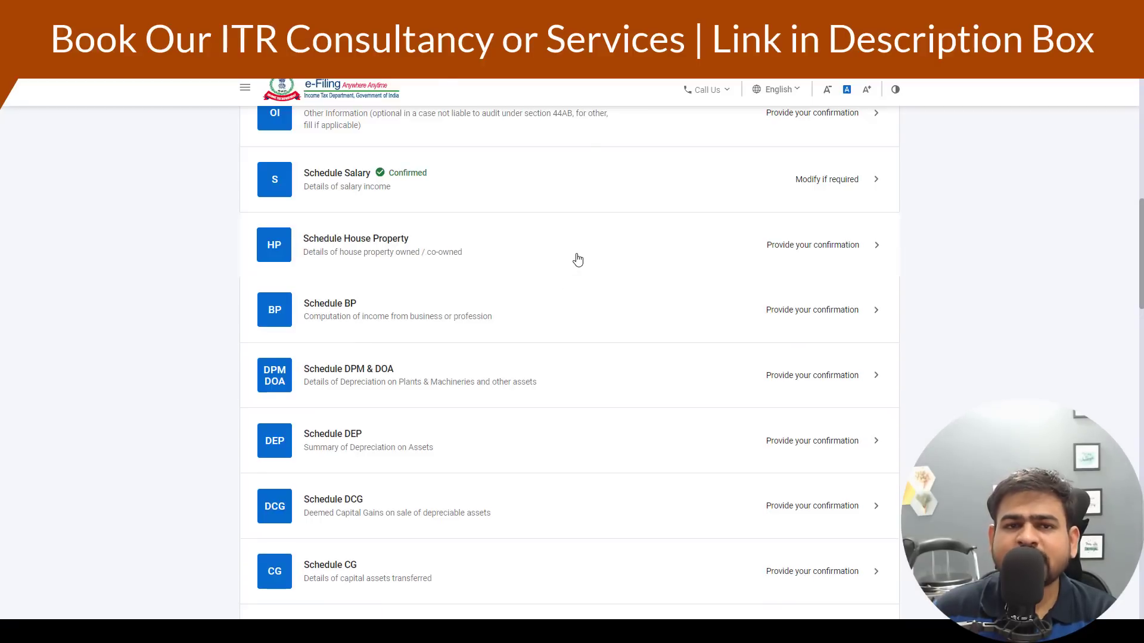
- Start adding a house property in Schedule House Property, filling in its address details and setting the owner to Self
click(578, 260)
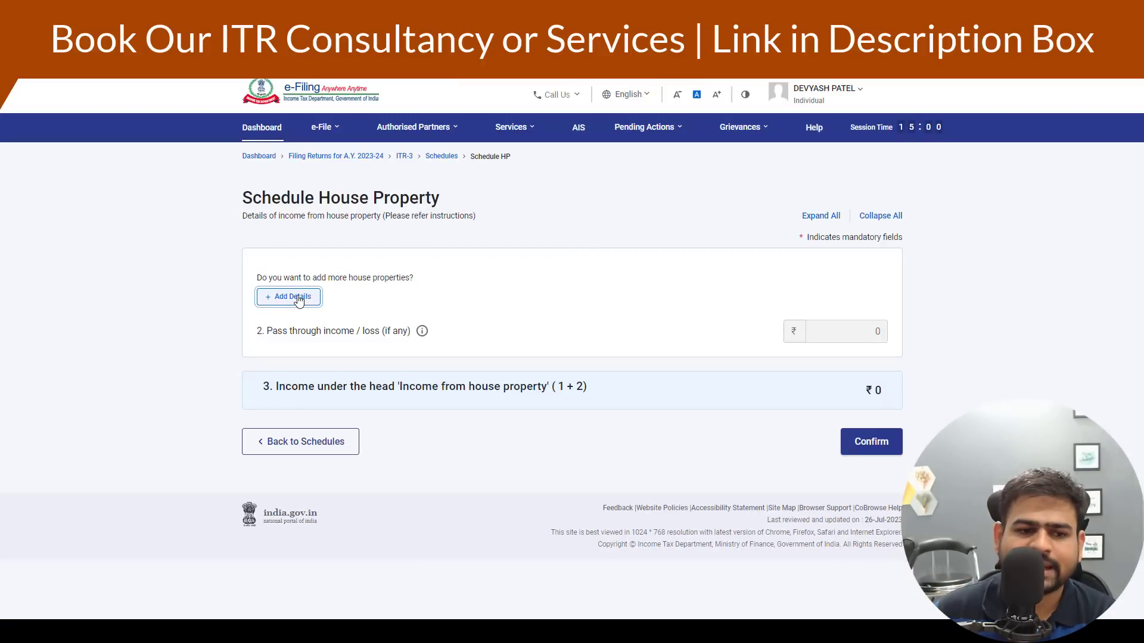
click(299, 301)
click(359, 275)
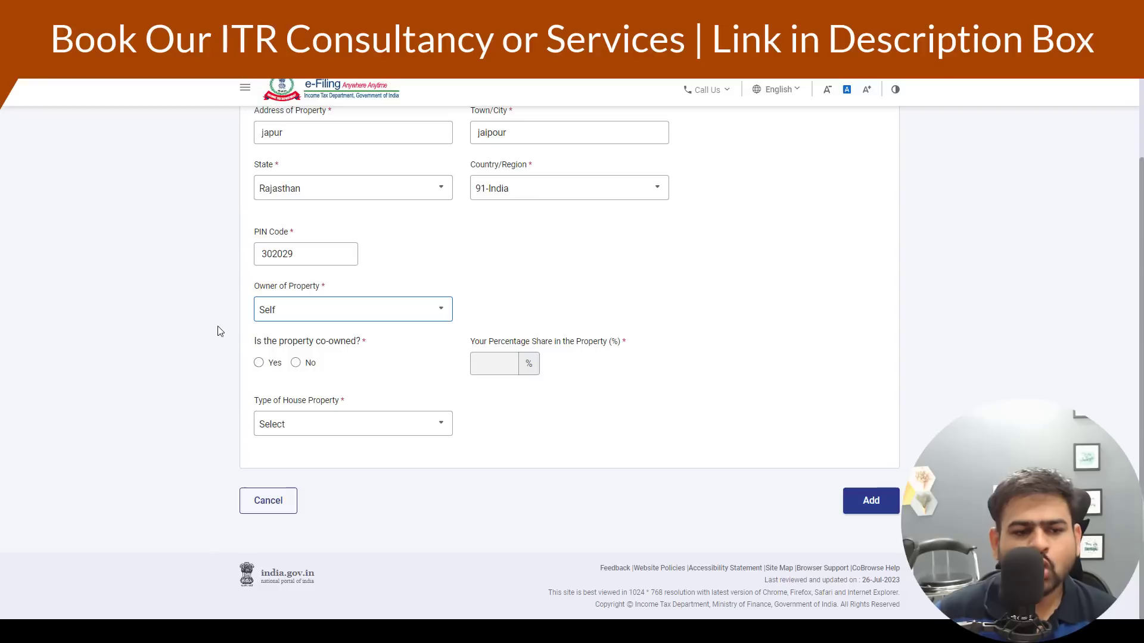
click(316, 307)
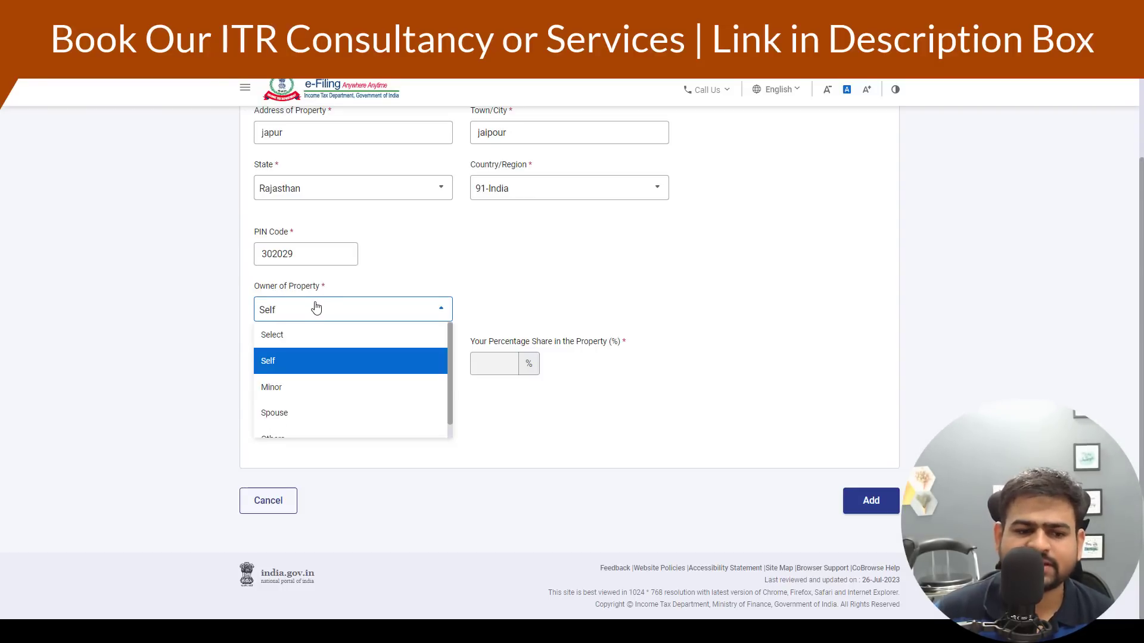
click(317, 307)
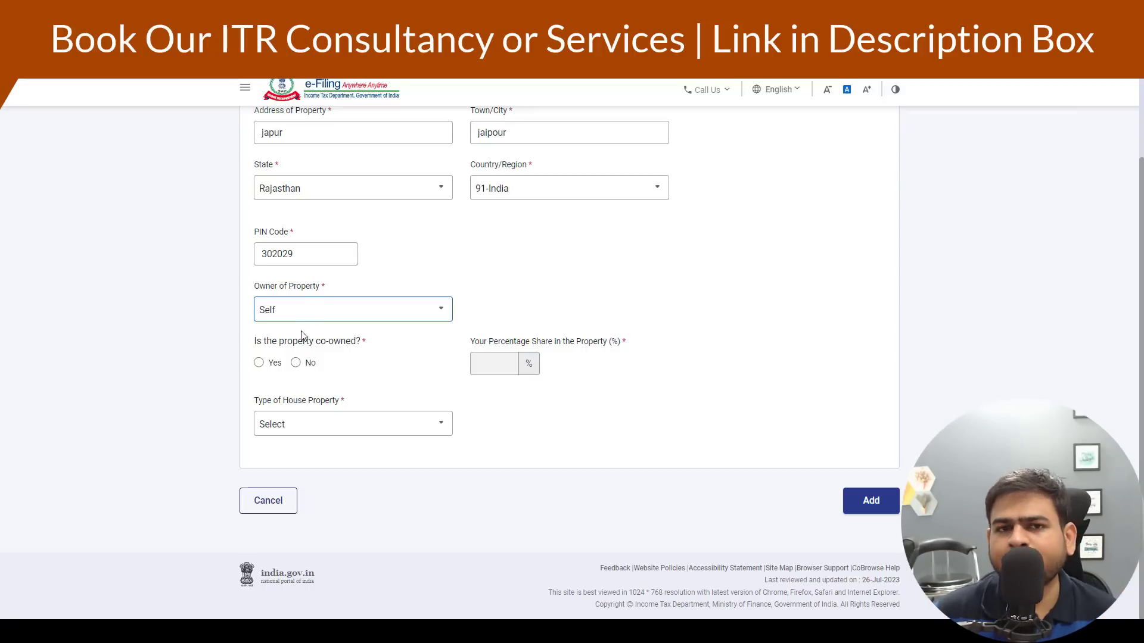
- Mark the property as not co-owned and choose Self occupied as the type of house property
click(295, 363)
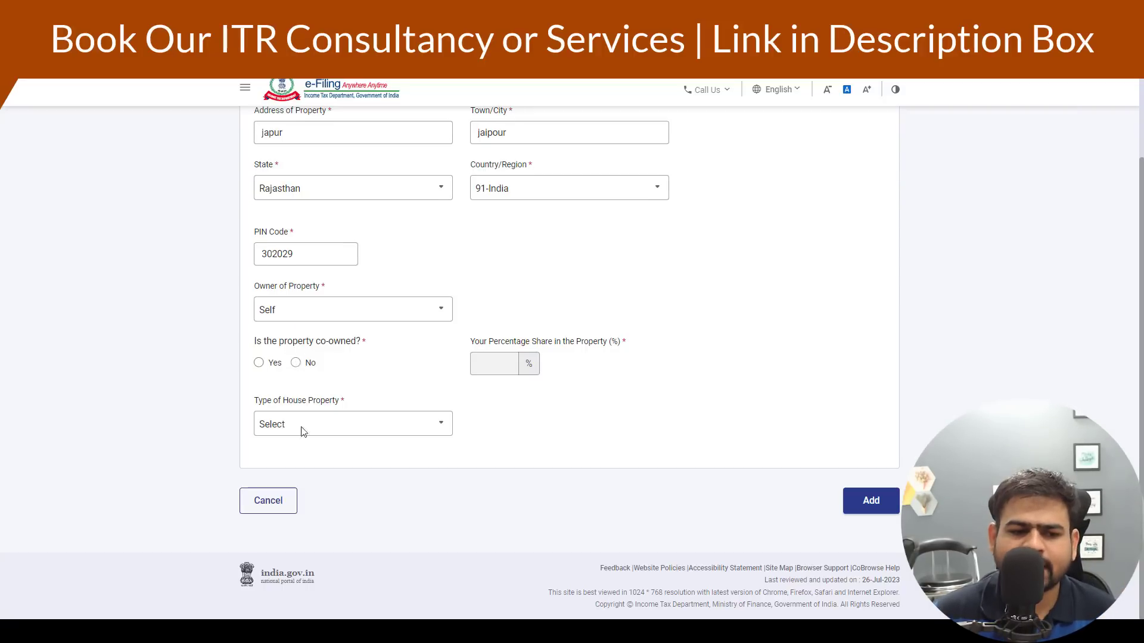
click(334, 426)
click(327, 484)
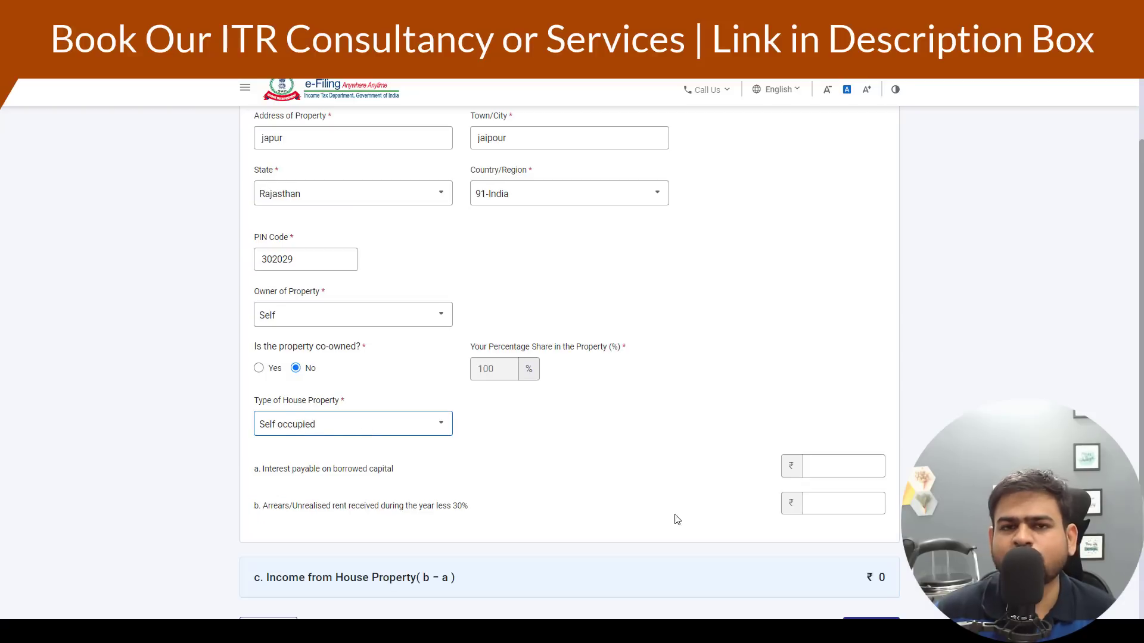
click(840, 469)
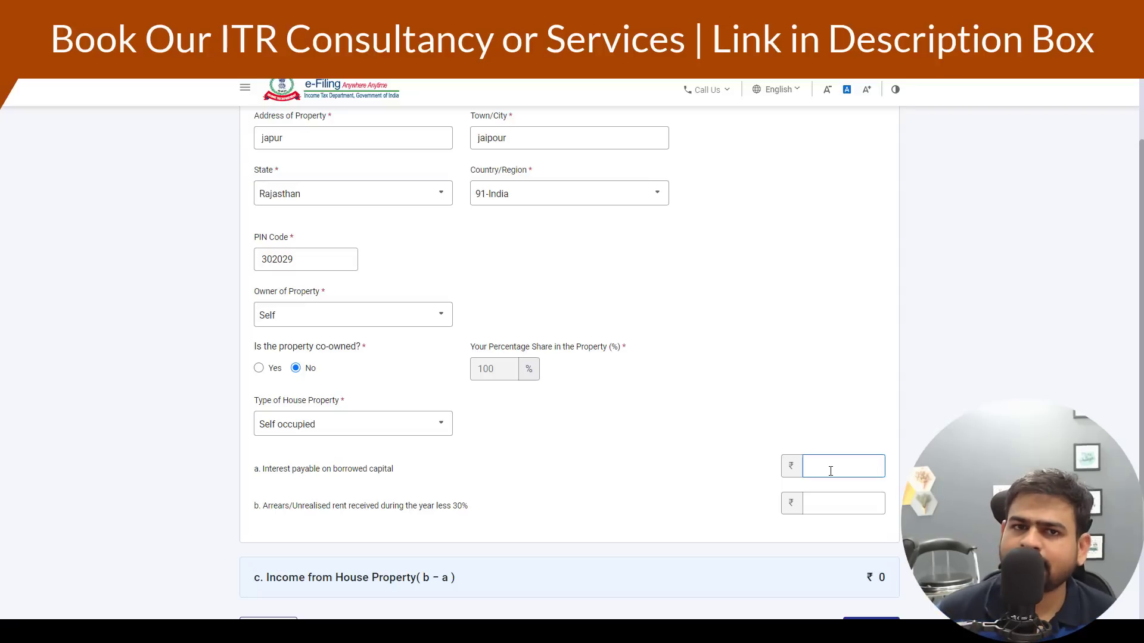
- Change the type of house property to Let out and save a tenant named xyz
scroll(831, 471, down, 2)
click(395, 298)
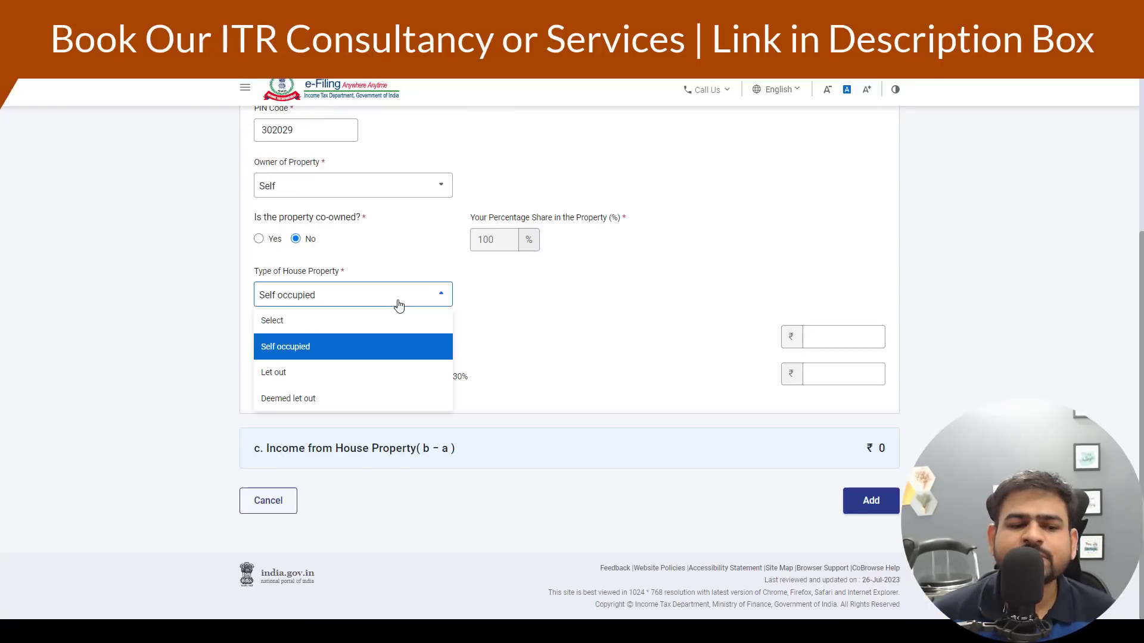
click(343, 383)
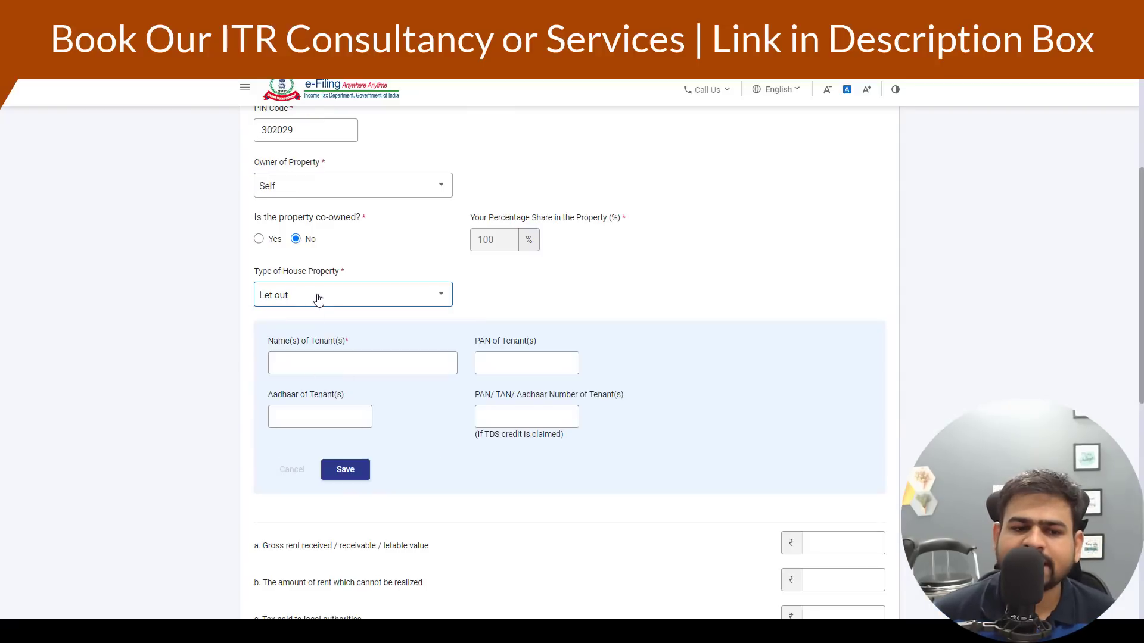
scroll(318, 305, down, 2)
click(335, 236)
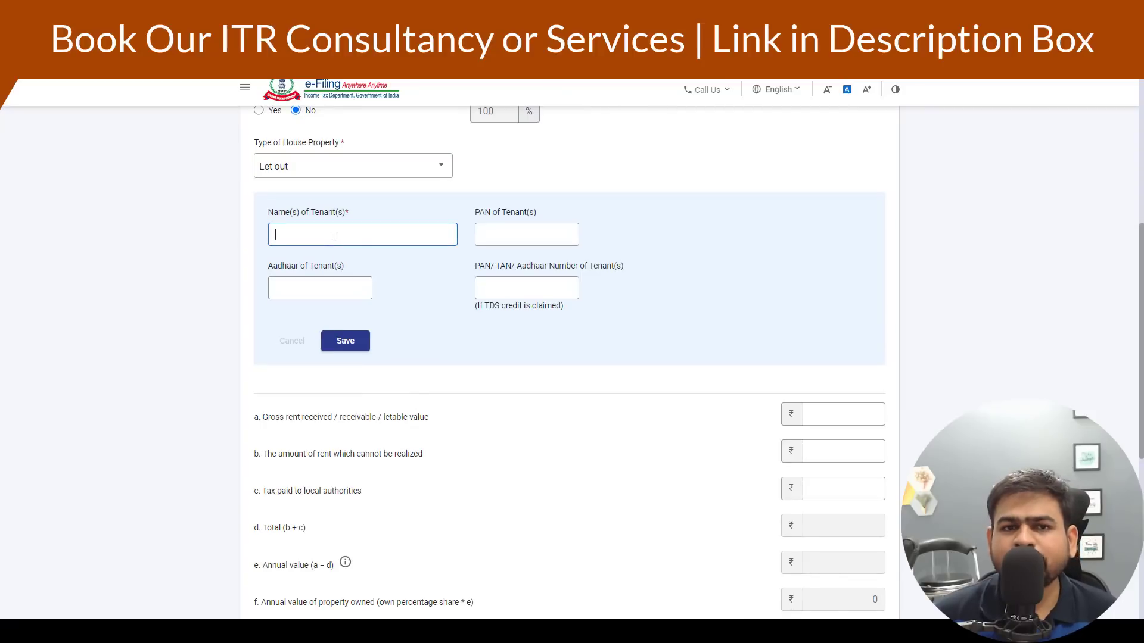
text(x)
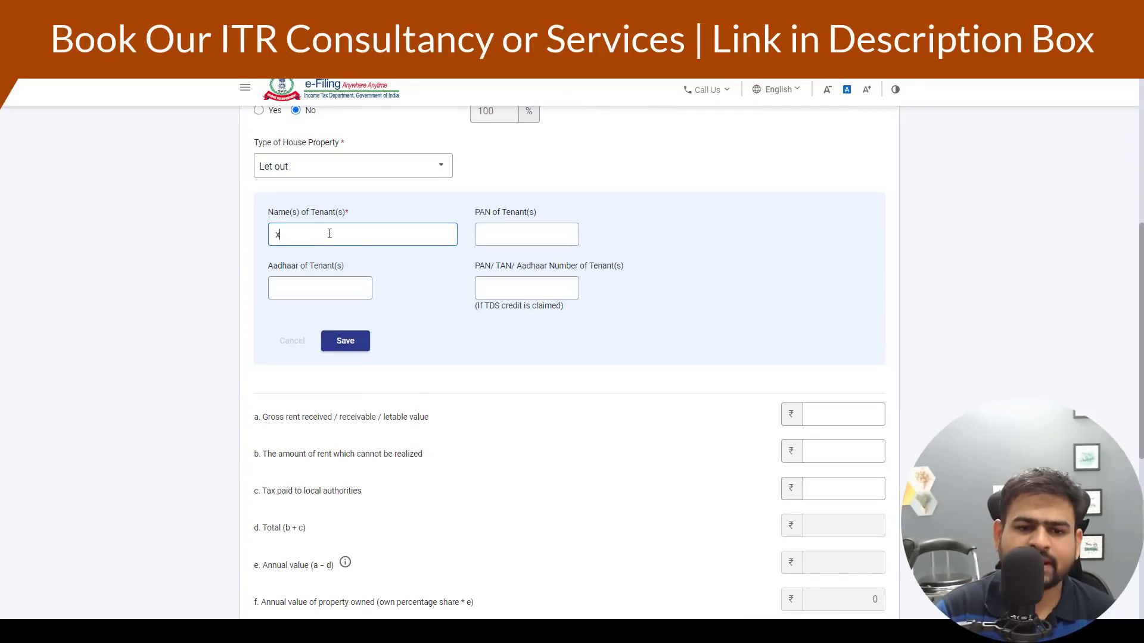
text(yz)
click(365, 344)
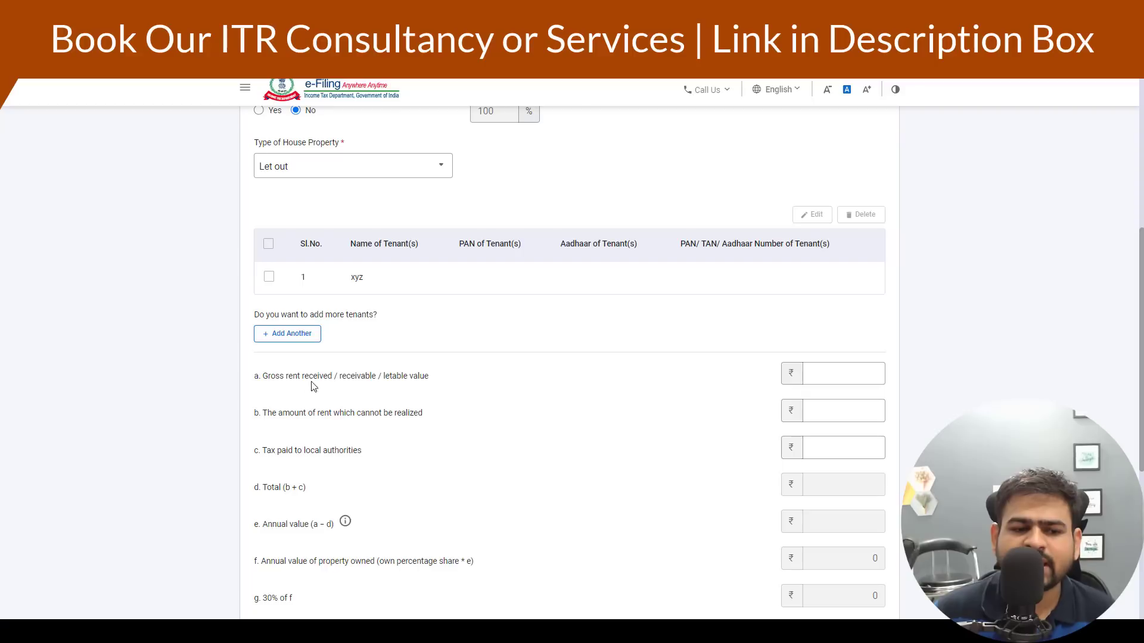
- Enter 2,80,000 as the gross rent received for the let-out property, review the deduction fields, and confirm Schedule House Property
drag(268, 376, 365, 377)
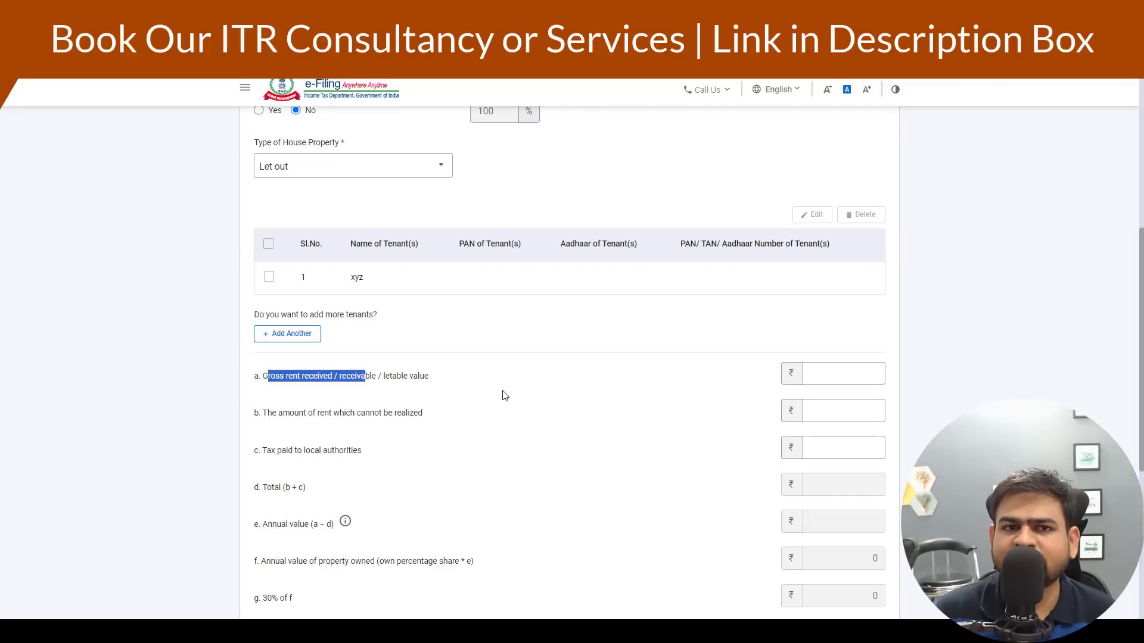
click(837, 375)
scroll(810, 400, down, 2)
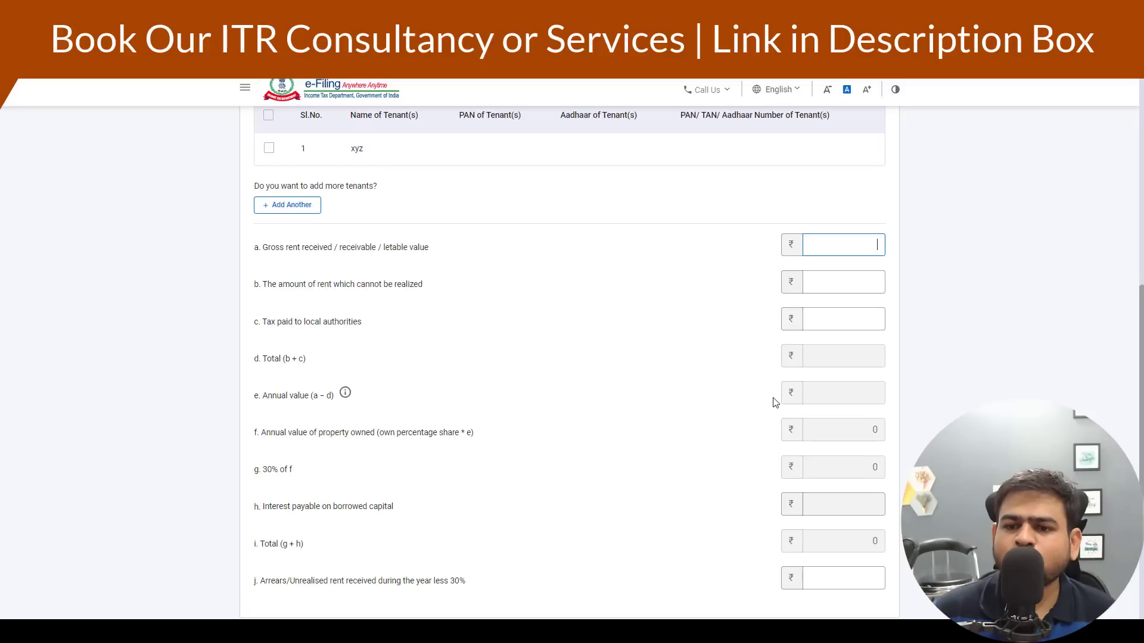
text(2,80,000)
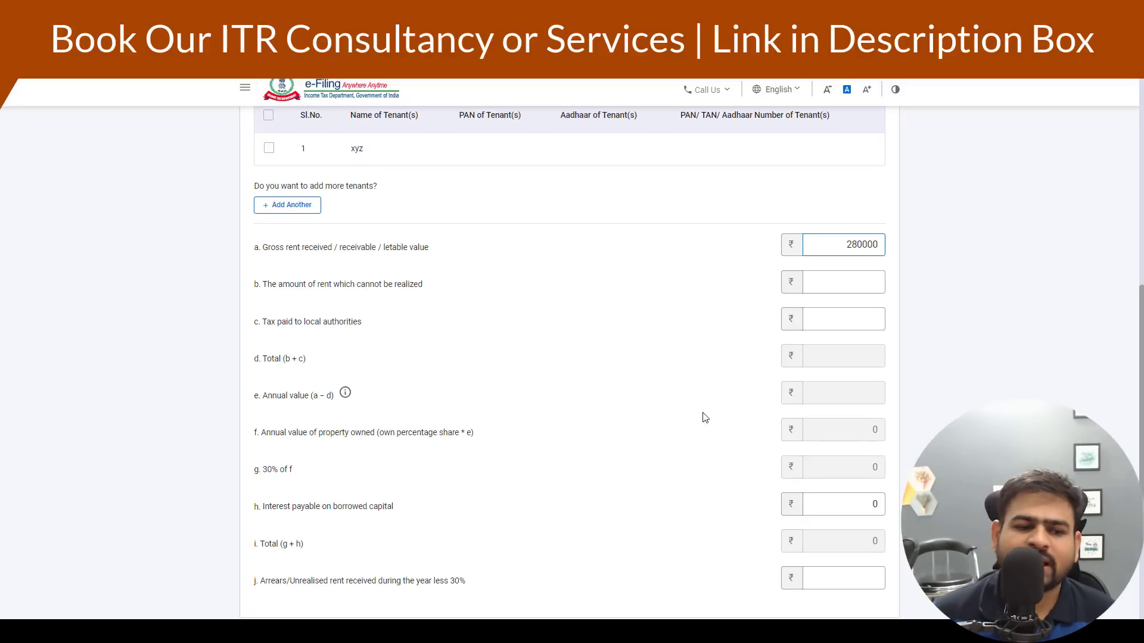
click(599, 391)
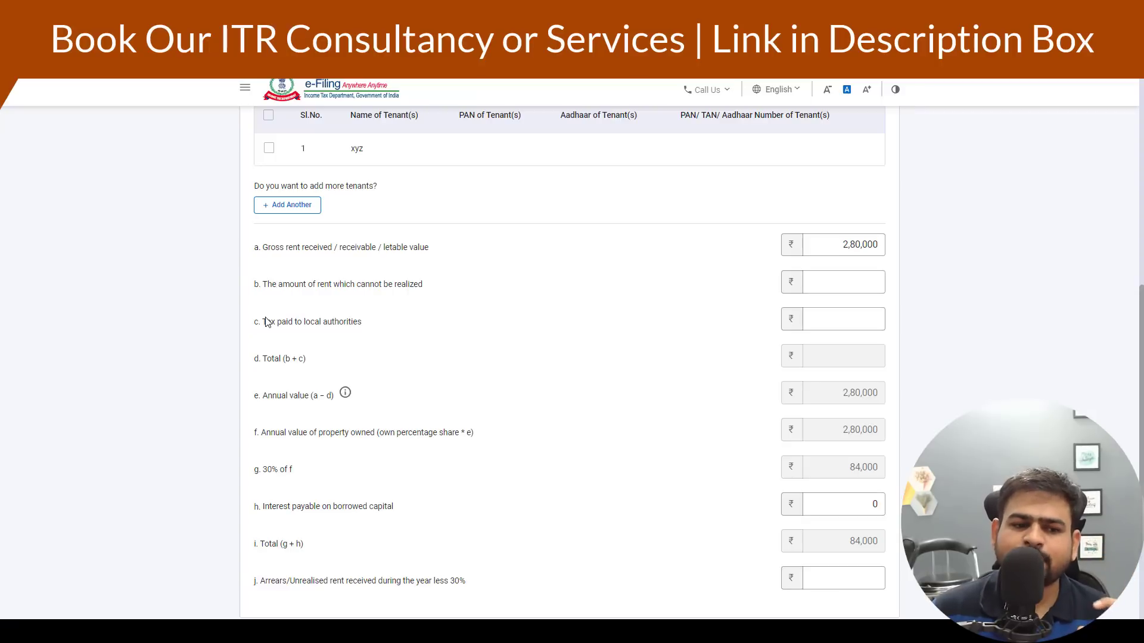
drag(266, 324, 359, 328)
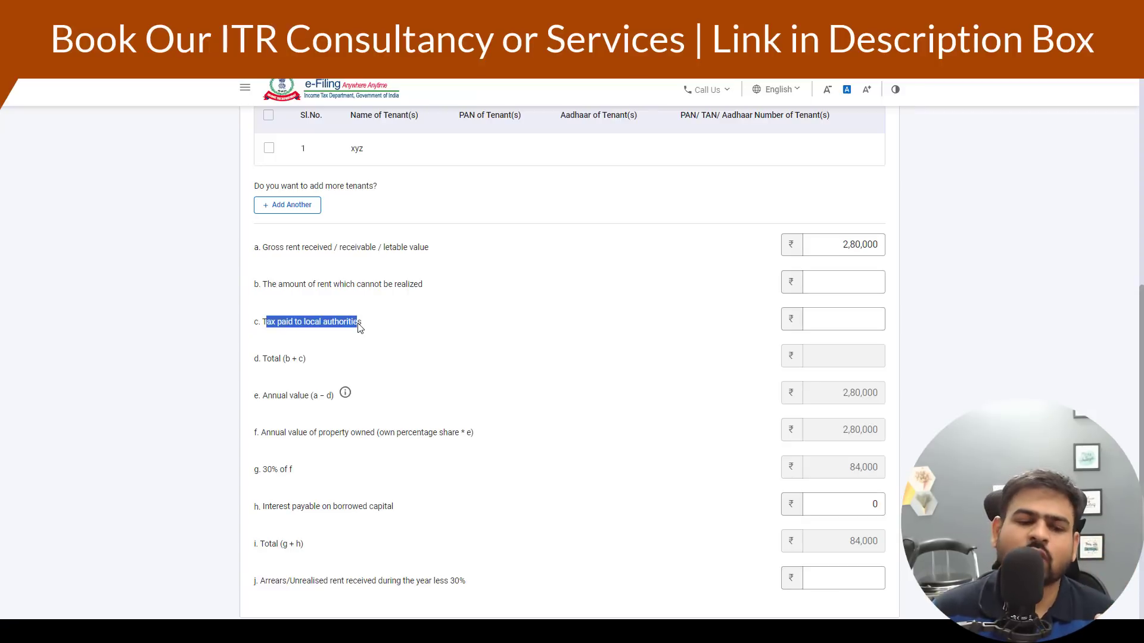
scroll(401, 331, down, 3)
drag(269, 304, 396, 317)
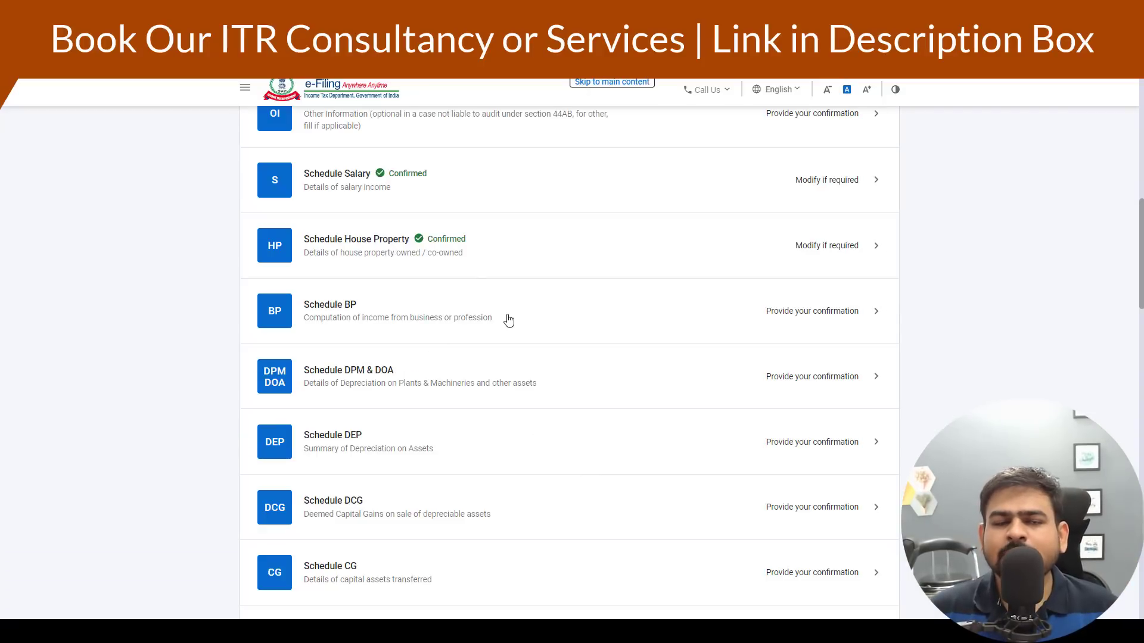
- Open Schedule BP and review the income computed for the non-speculative, speculative and specified business sections
click(508, 320)
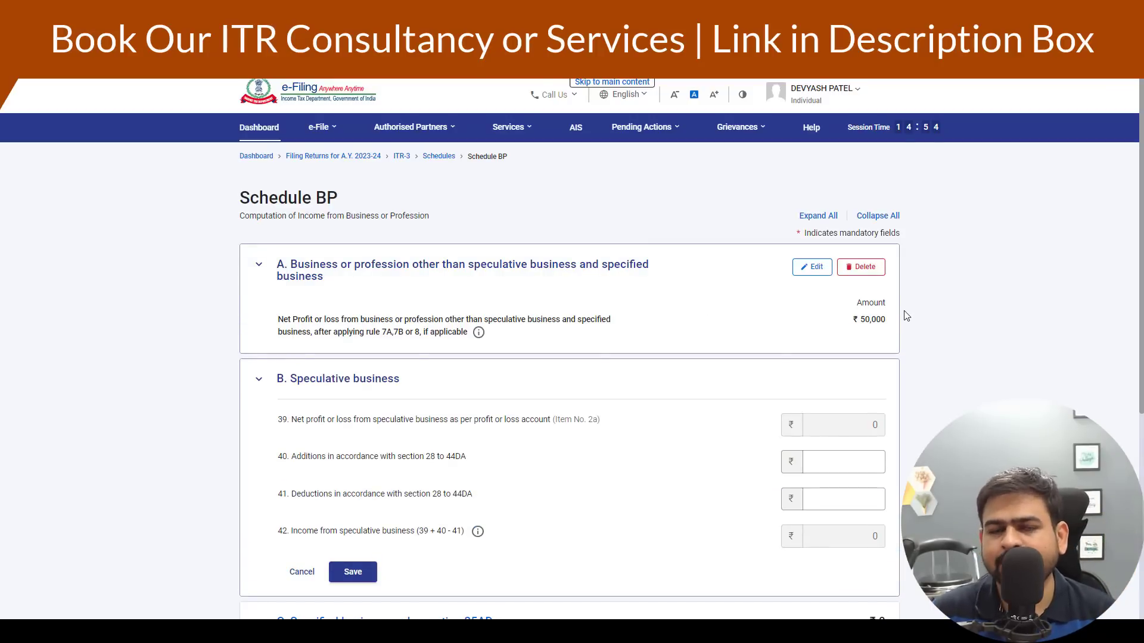
scroll(475, 378, down, 3)
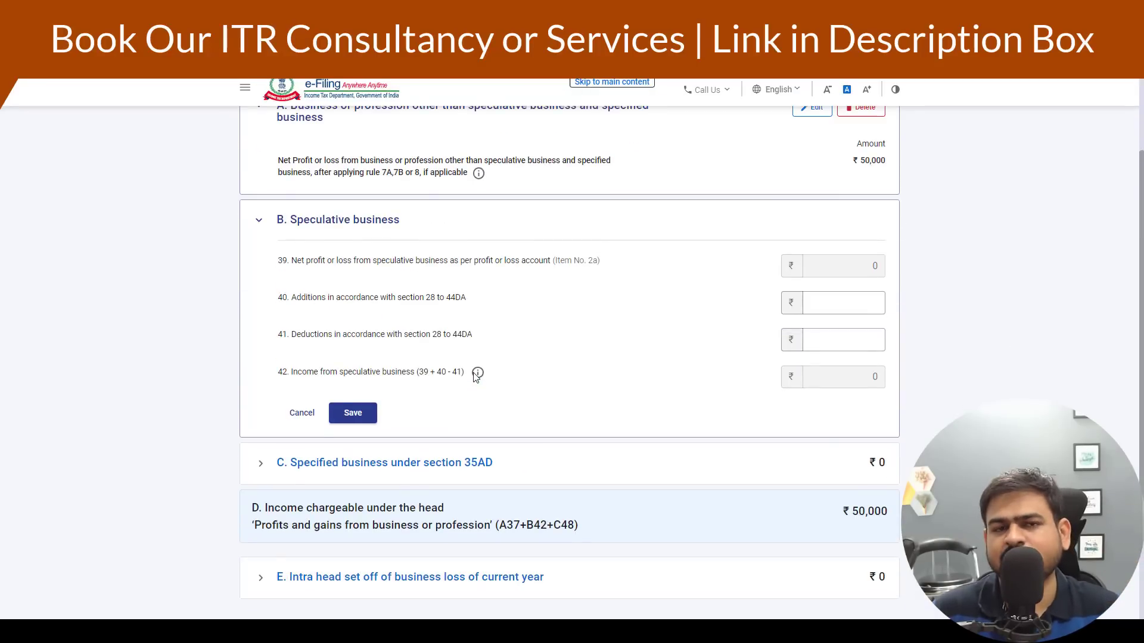
scroll(476, 375, up, 3)
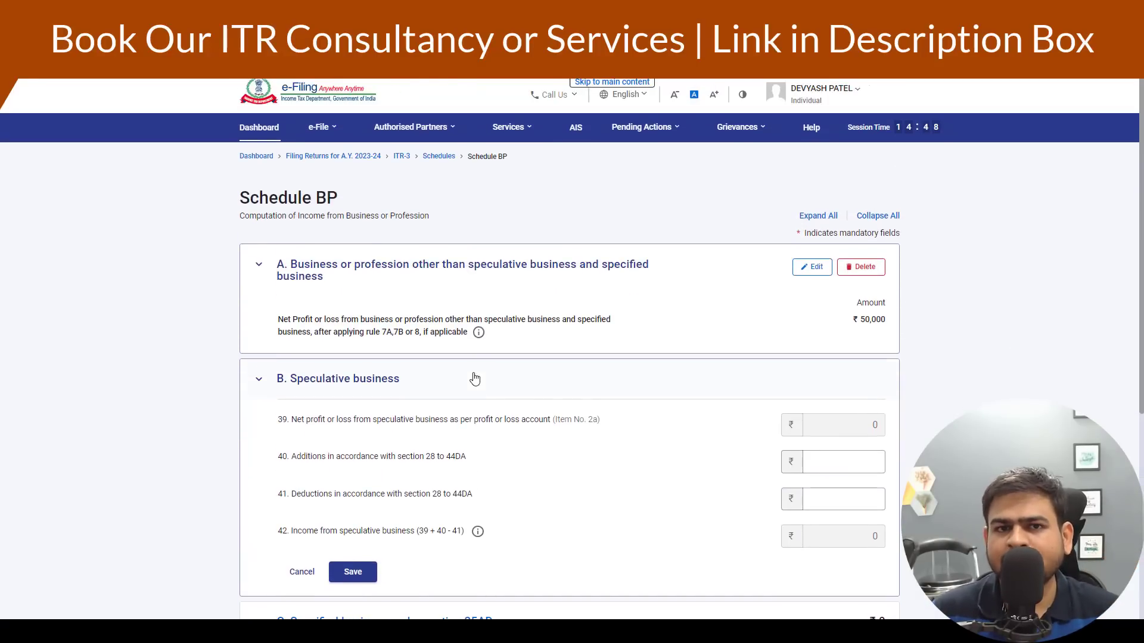
scroll(476, 378, down, 3)
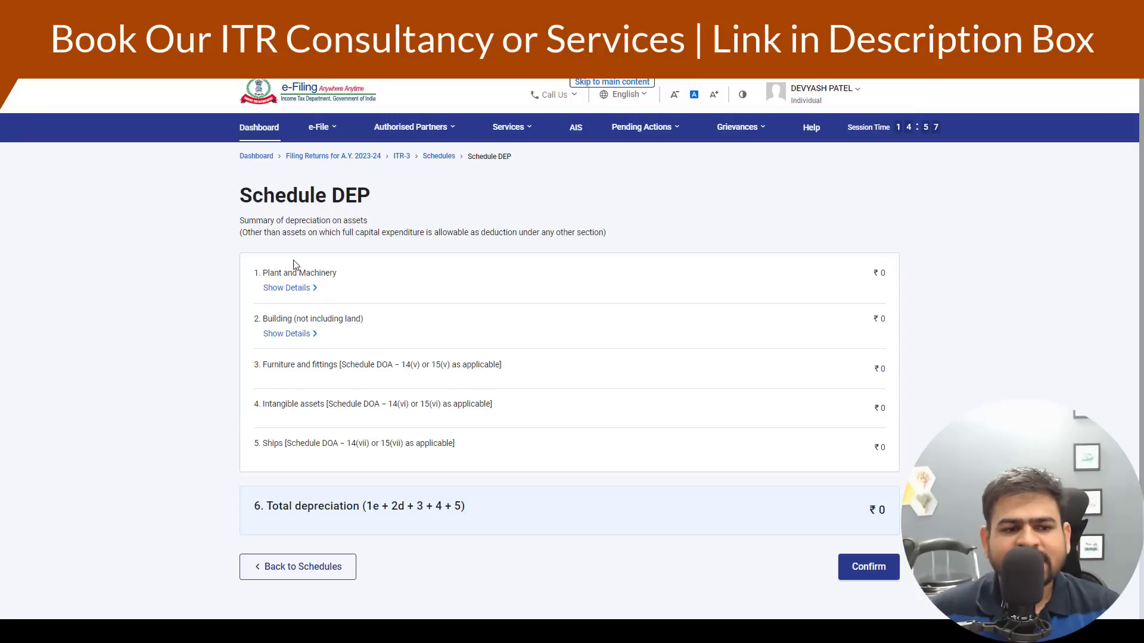
- Check the Plant and Machinery and Building depreciation details, and confirm Schedule DEP
drag(274, 197, 367, 202)
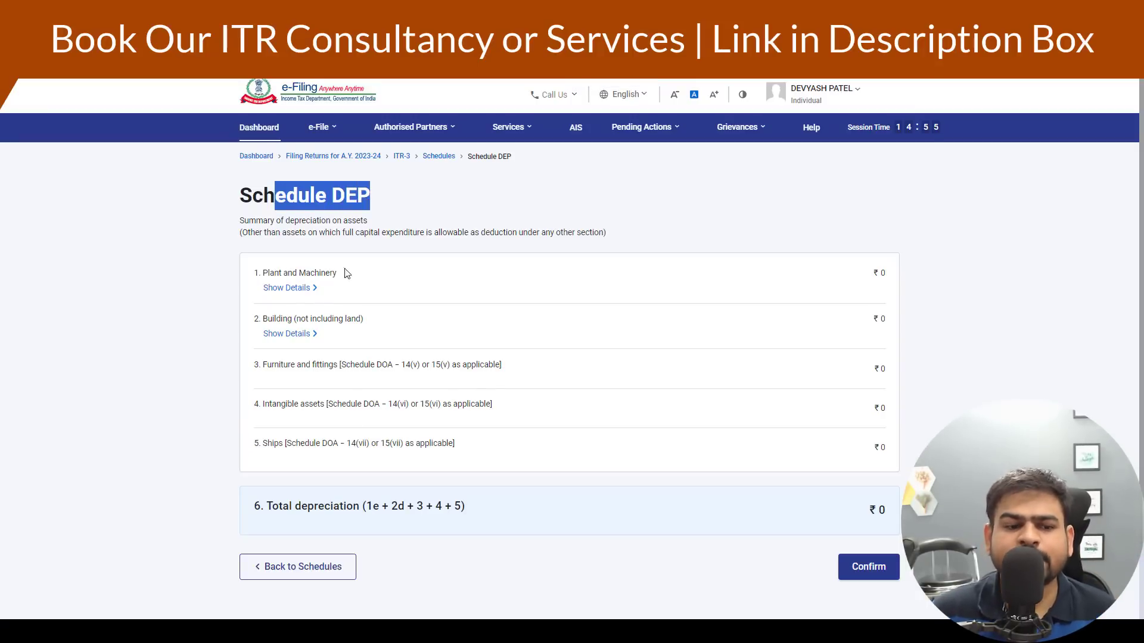
click(301, 289)
click(305, 289)
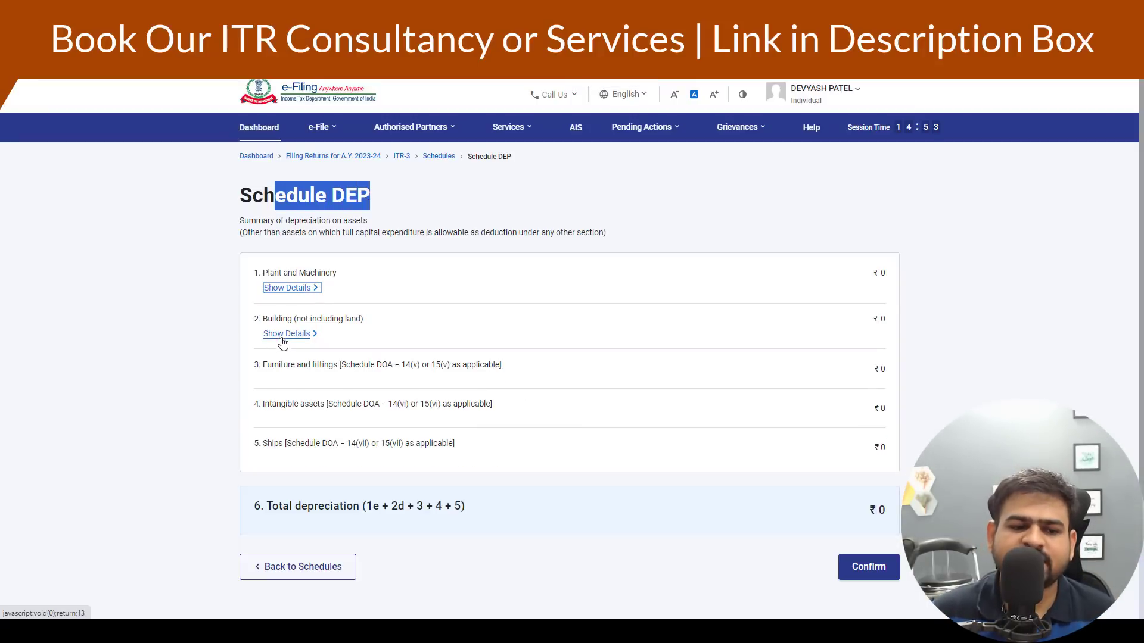
click(297, 333)
click(298, 333)
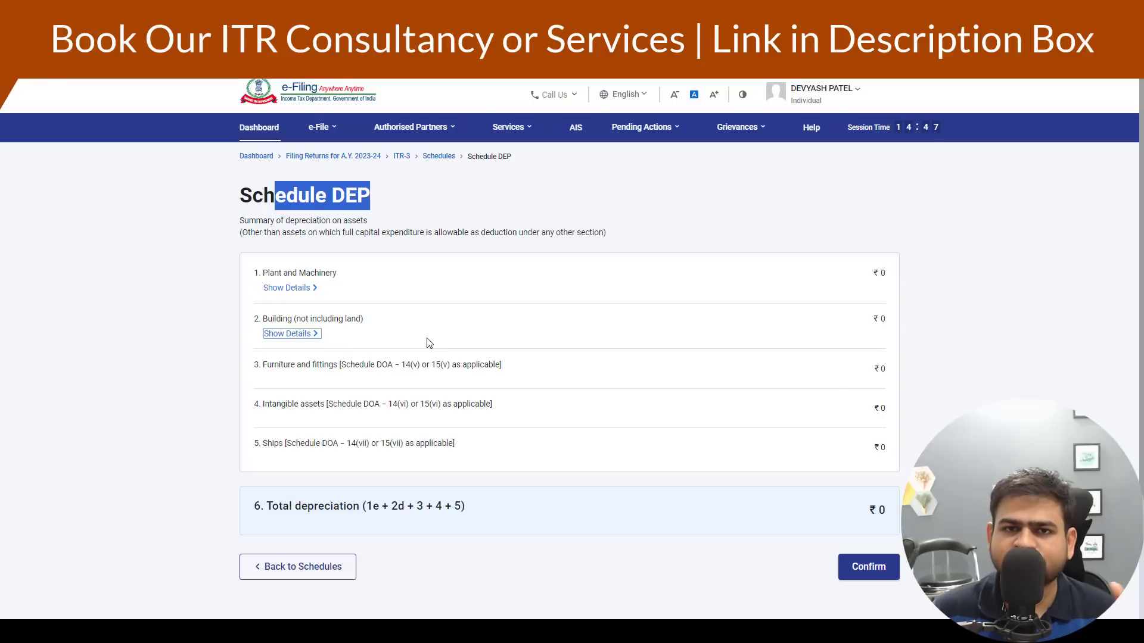
click(862, 573)
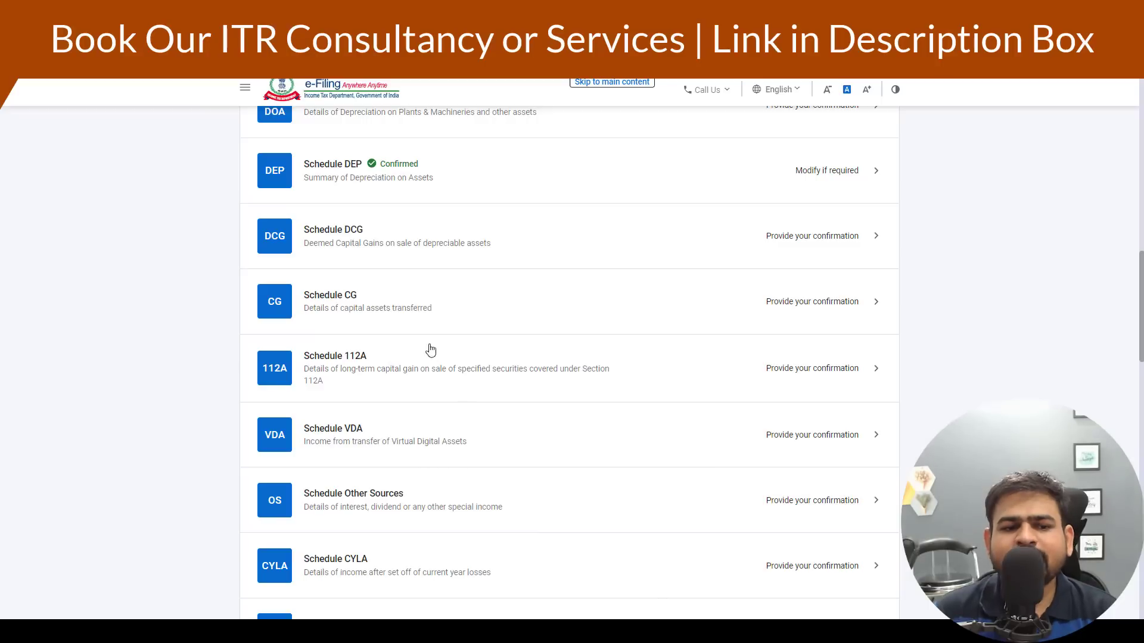
- Open Schedule CG and continue with STT-paid equity under section 111A and under section 112A as the capital assets sold
click(459, 309)
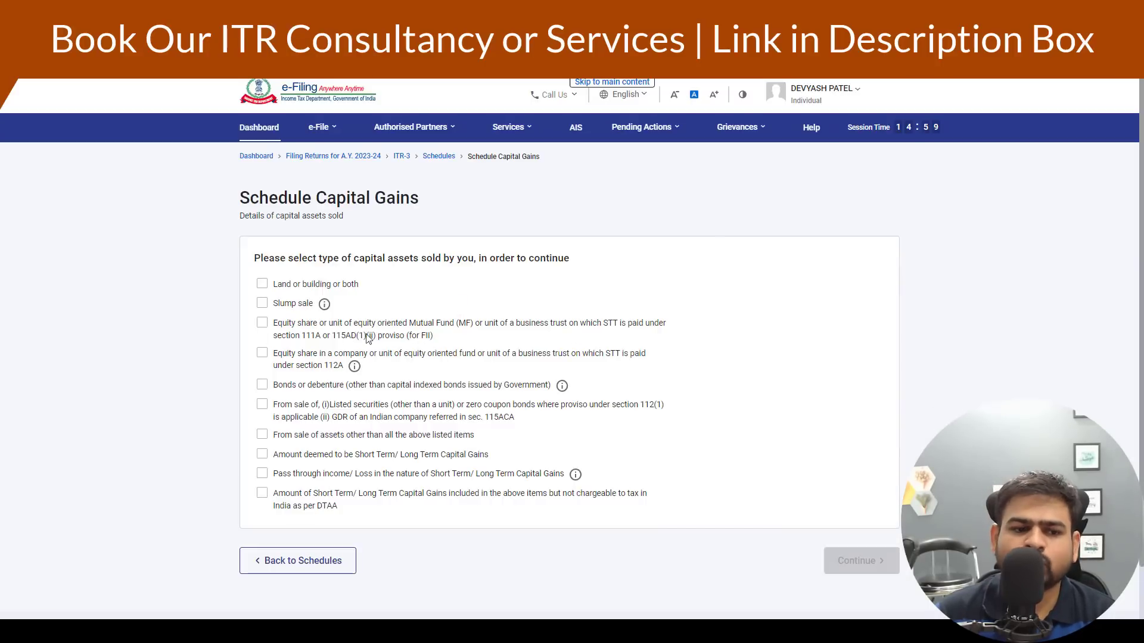
click(263, 326)
click(262, 353)
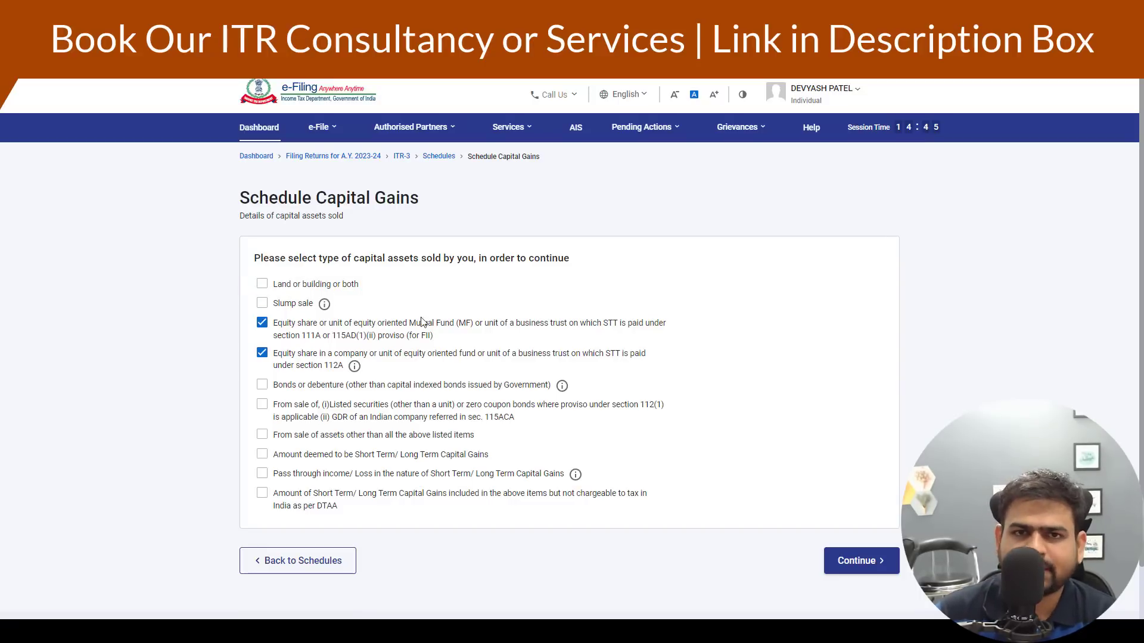
click(862, 570)
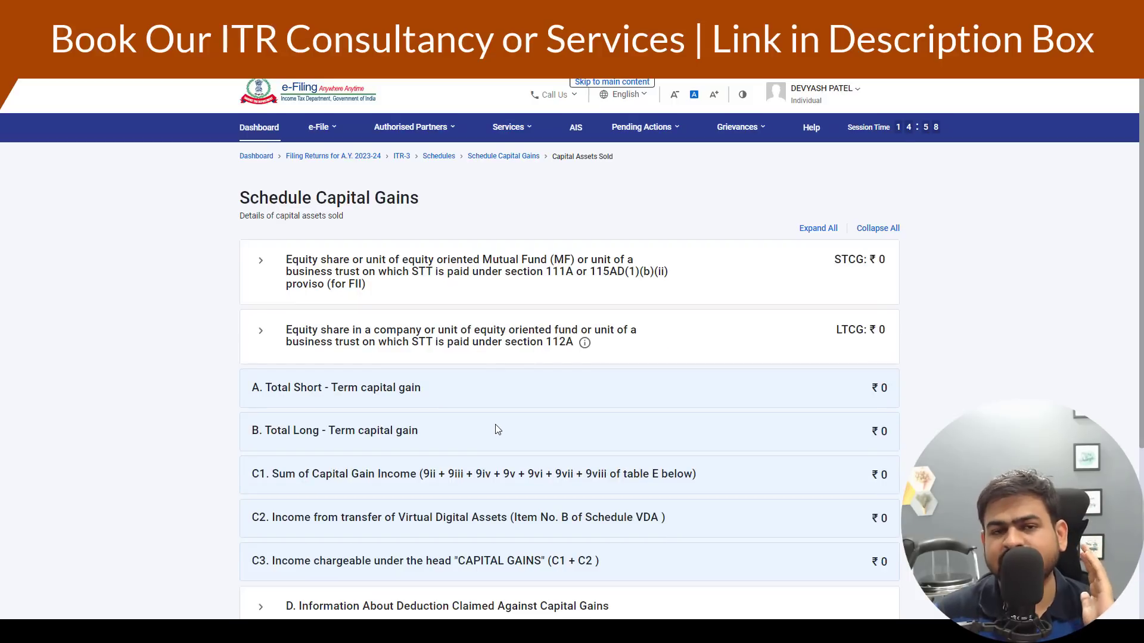
- Switch to the Excel trading workbook, look through the options trades on the F&O sheet, and return to the e-Filing portal
click(251, 632)
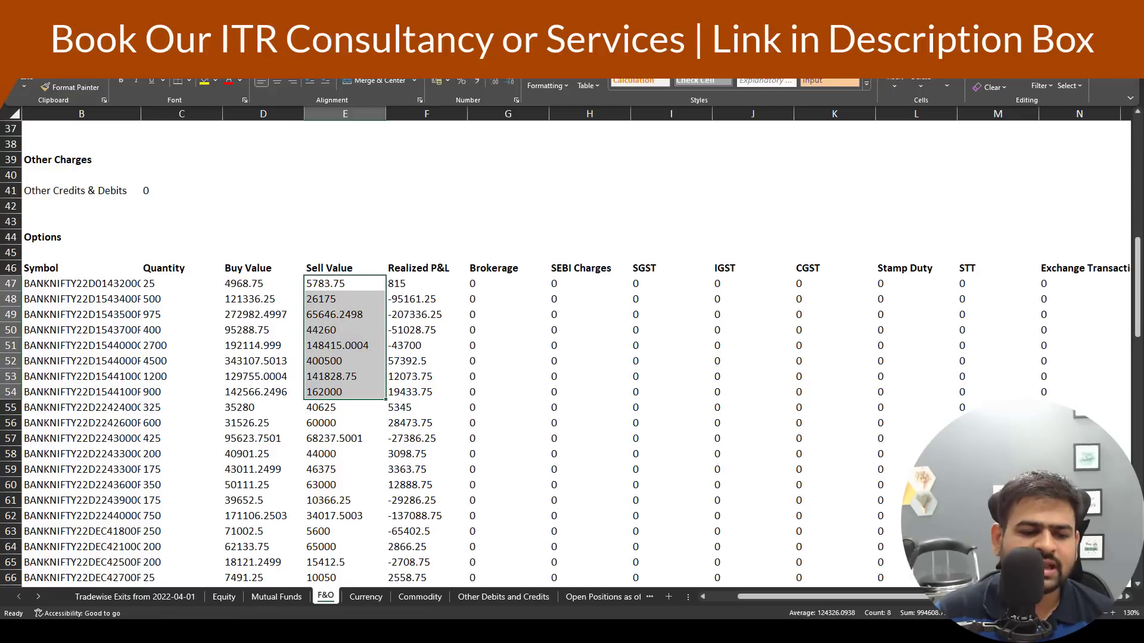
click(342, 495)
scroll(341, 493, down, 4)
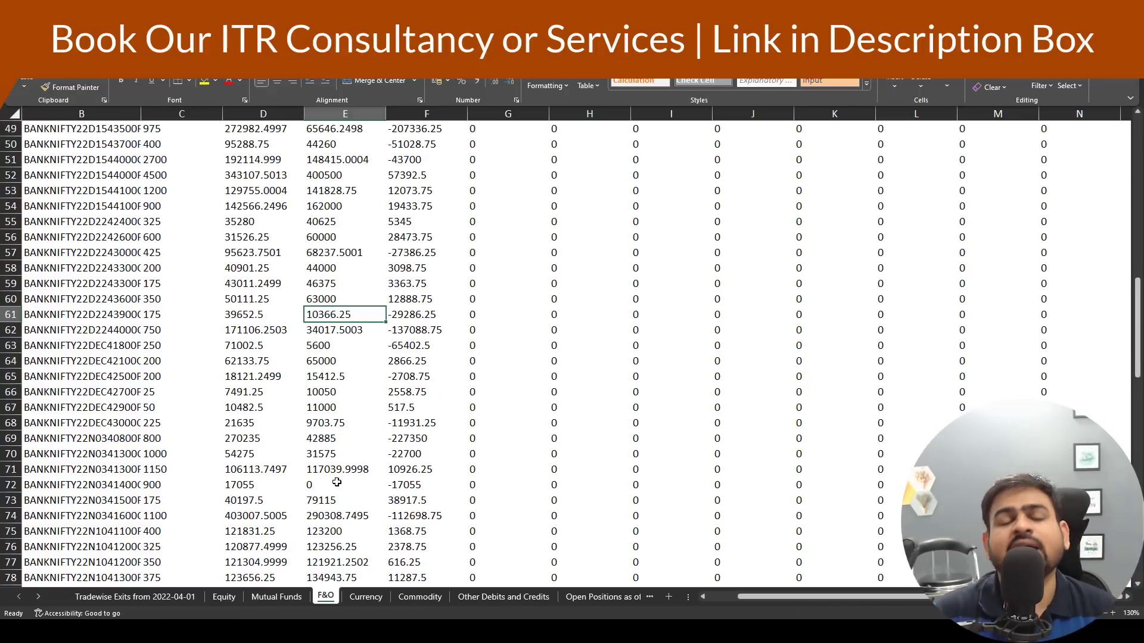
key(alt+Tab)
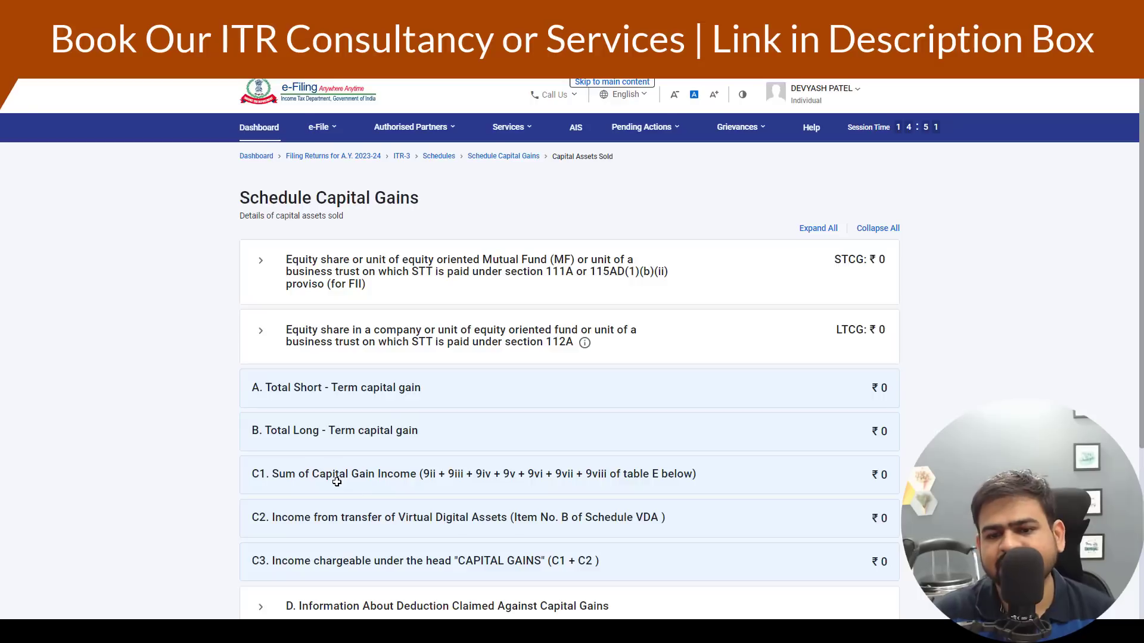
- Start adding sale details for STT-paid equity shares or mutual funds in Schedule Capital Gains, selecting Section 111A
click(287, 272)
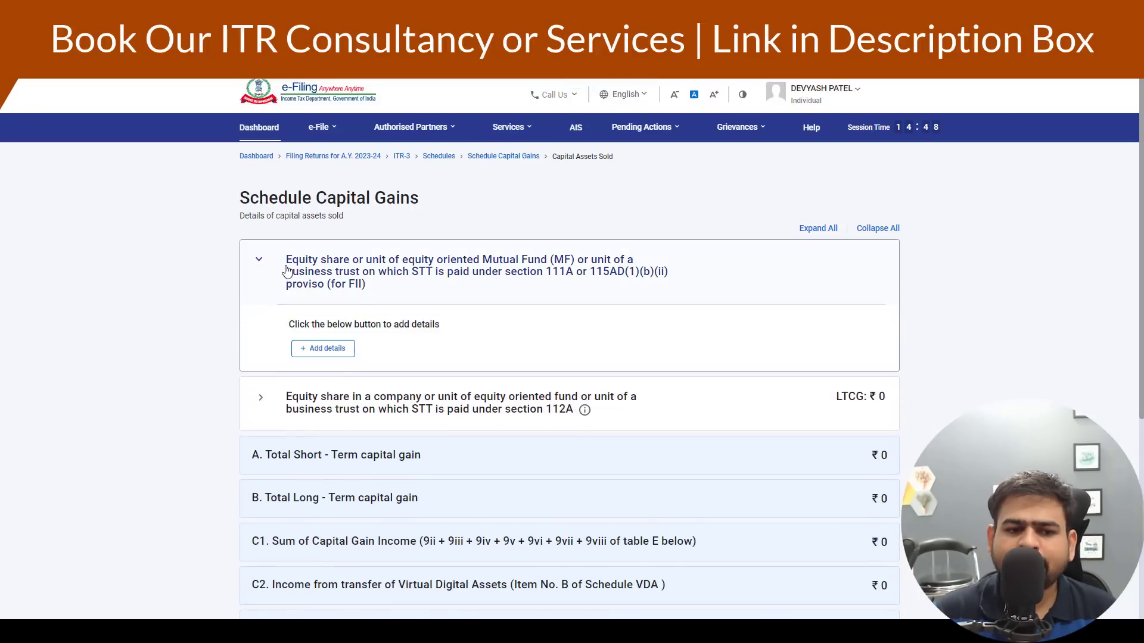
click(322, 349)
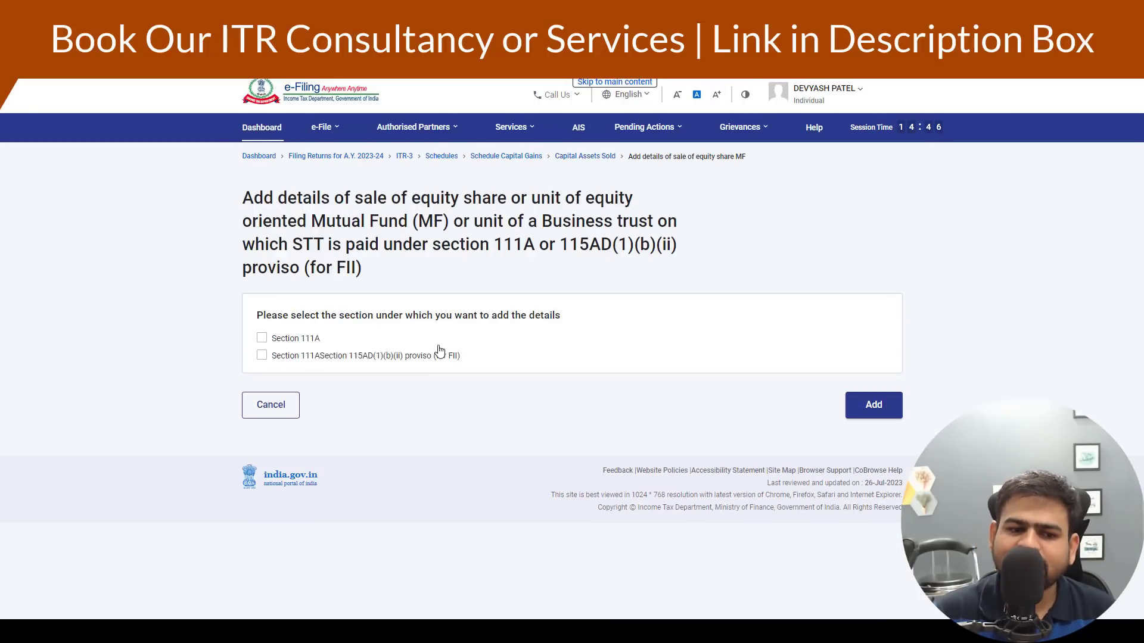
click(262, 338)
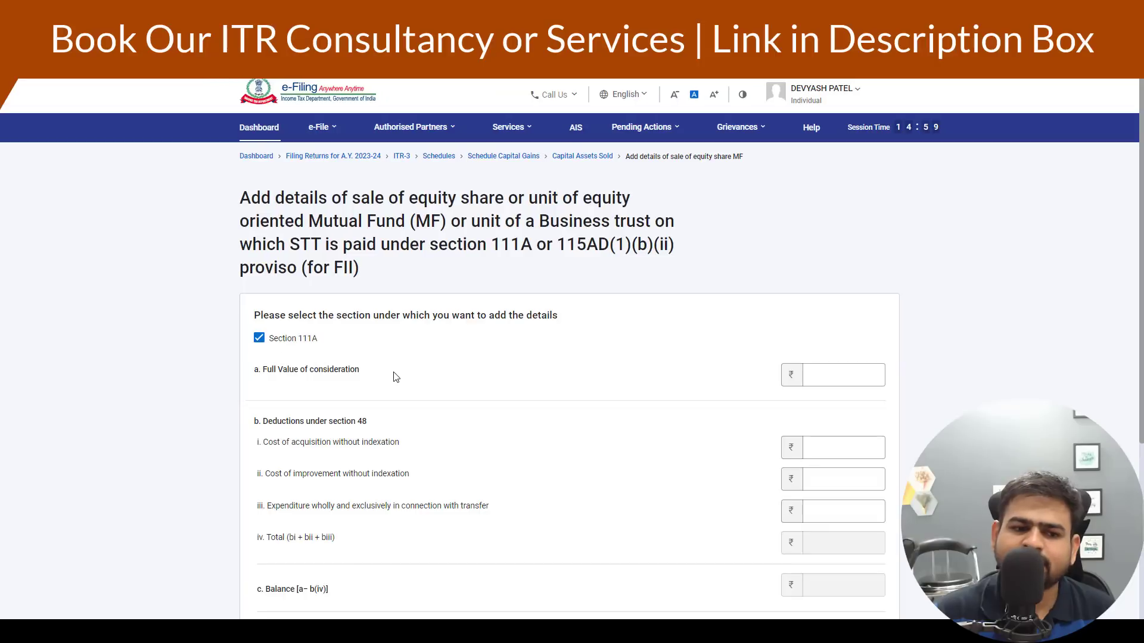
scroll(463, 383, down, 3)
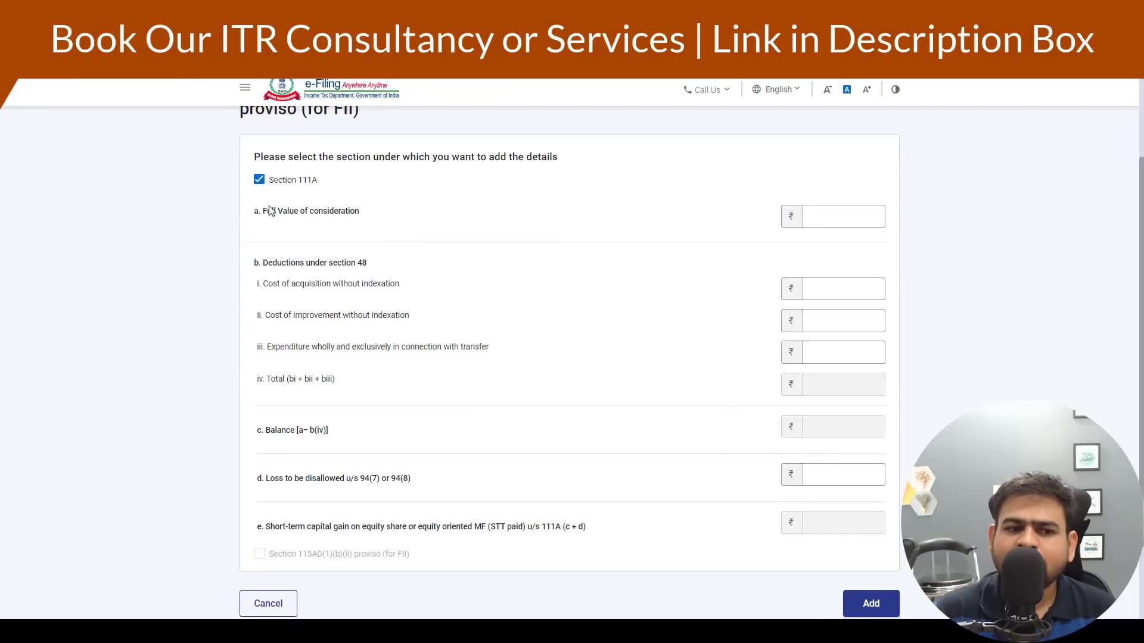
drag(268, 212, 371, 218)
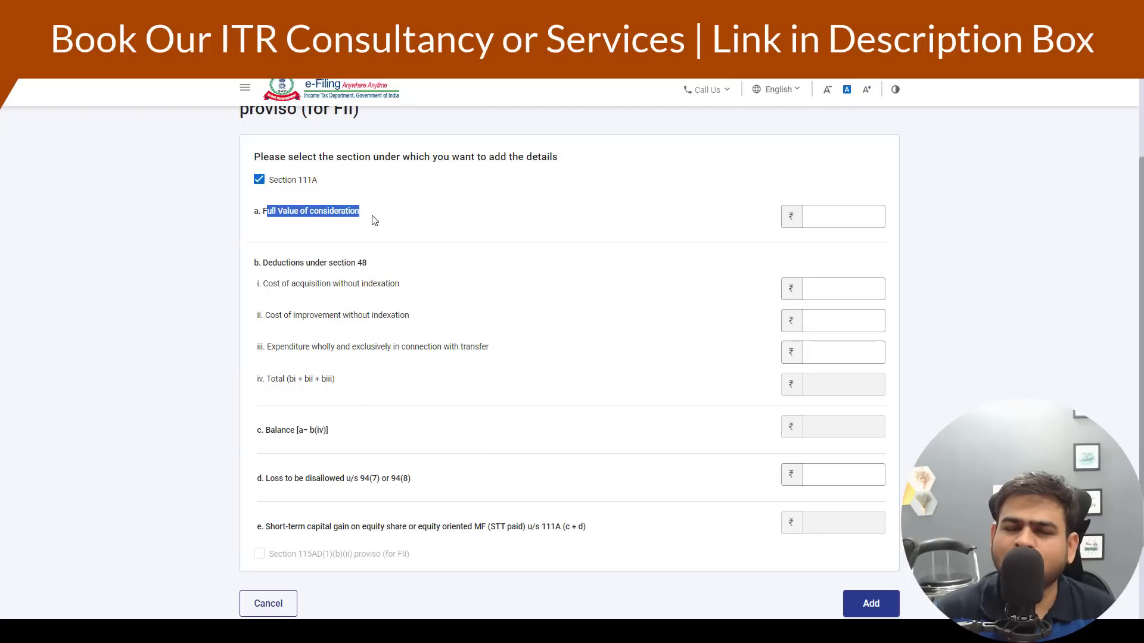
- Switch to the Excel trading workbook and select all sell values under Short Term Trades on the Equity sheet to check their total
click(850, 224)
key(alt+Tab)
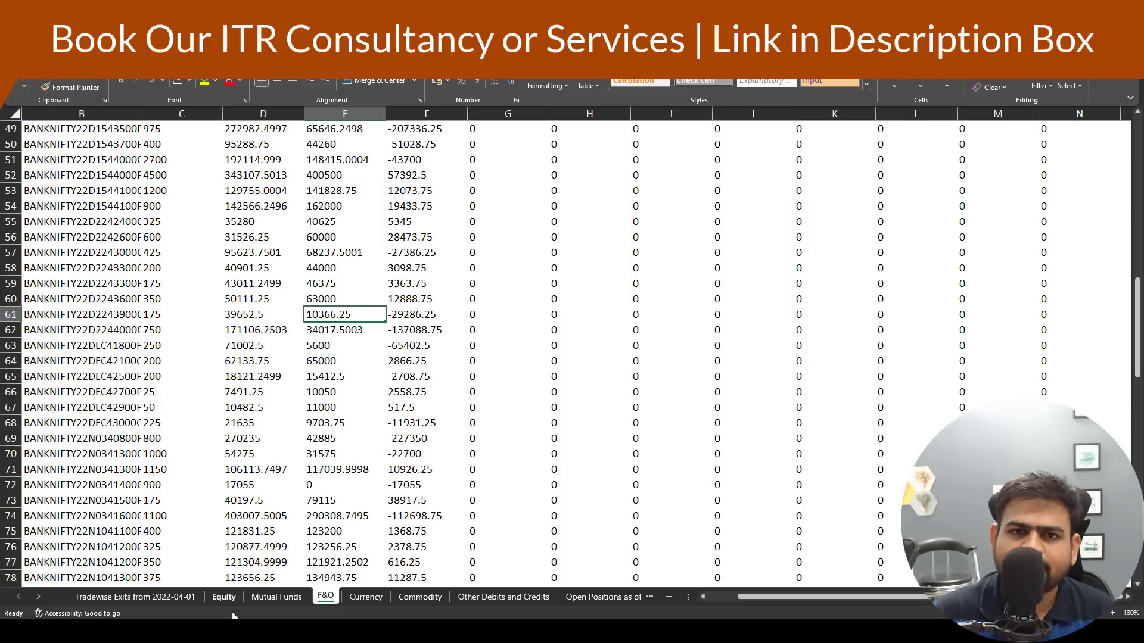
click(238, 598)
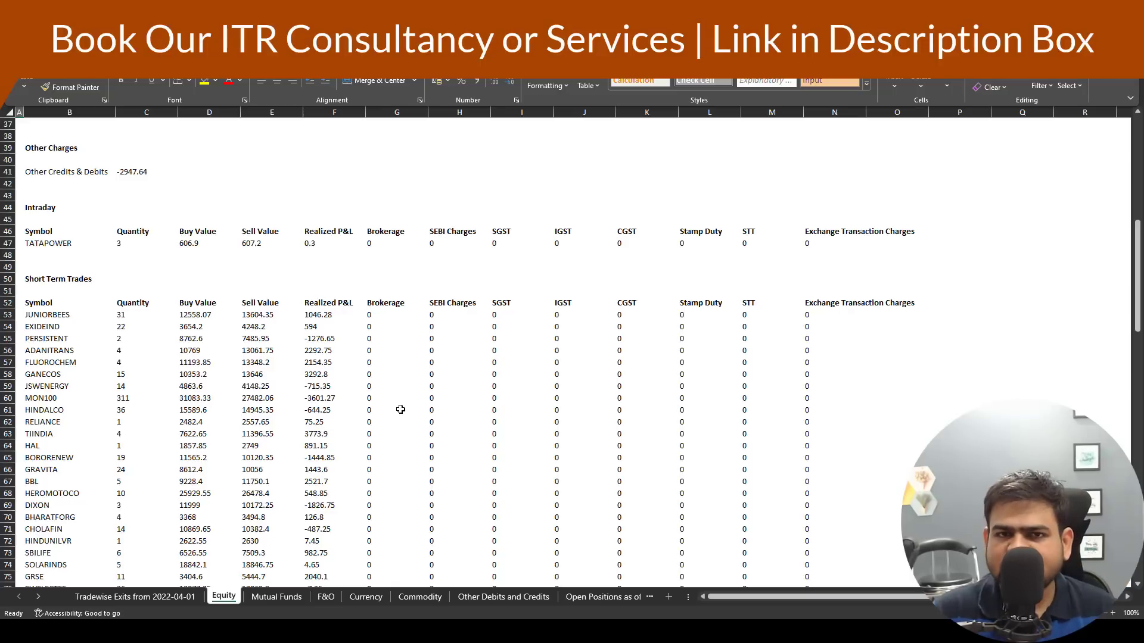
click(77, 284)
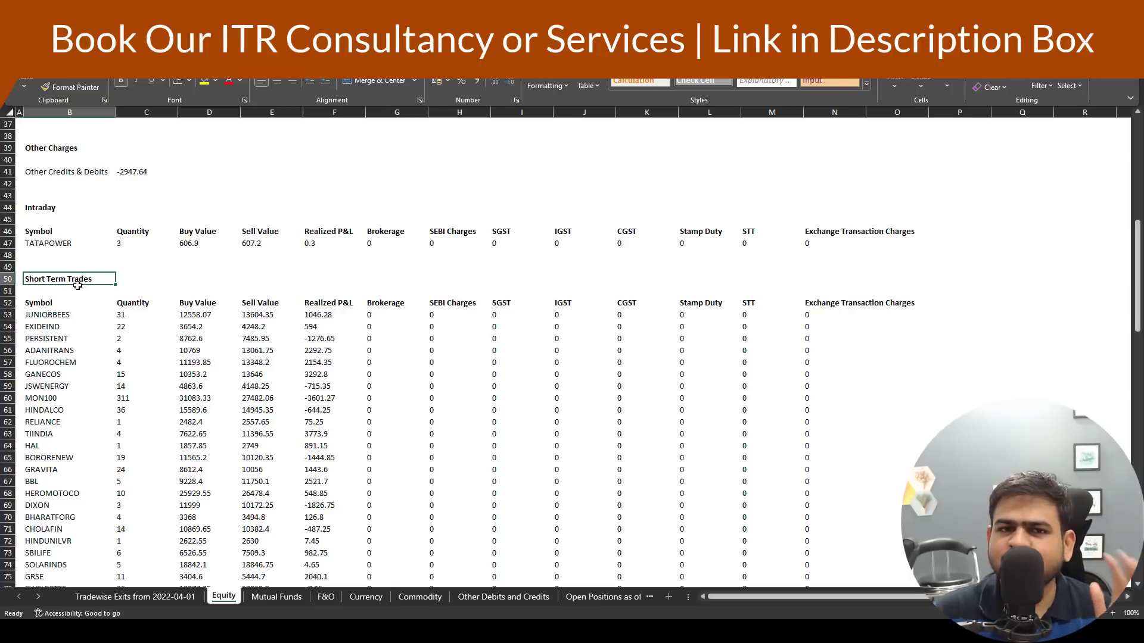
click(262, 315)
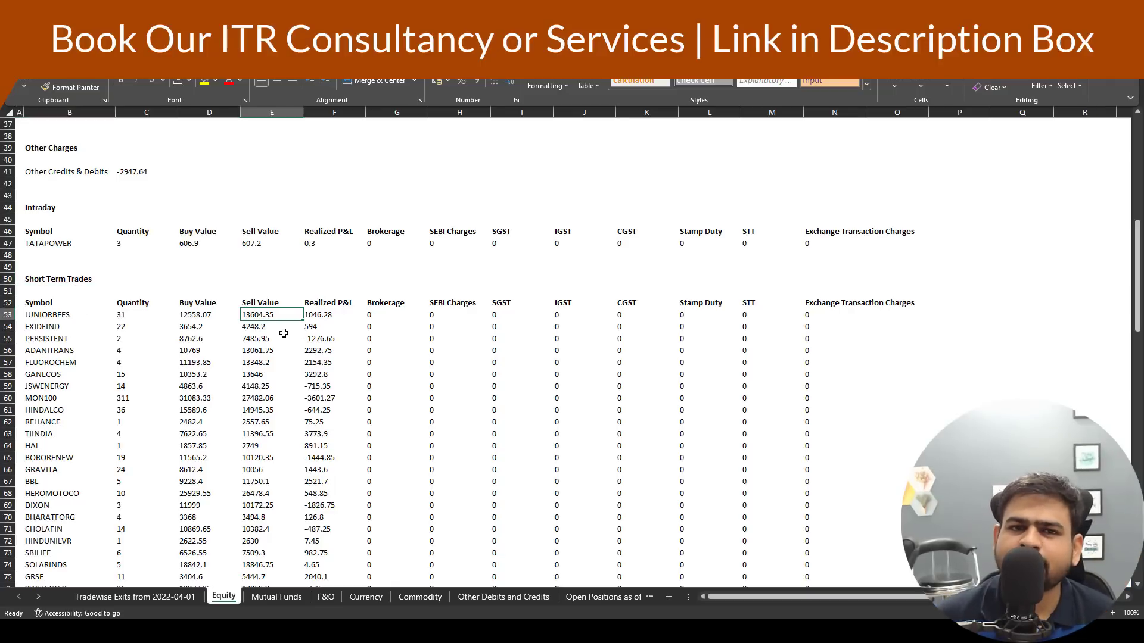
key(ctrl+shift+Down)
scroll(344, 310, down, 10)
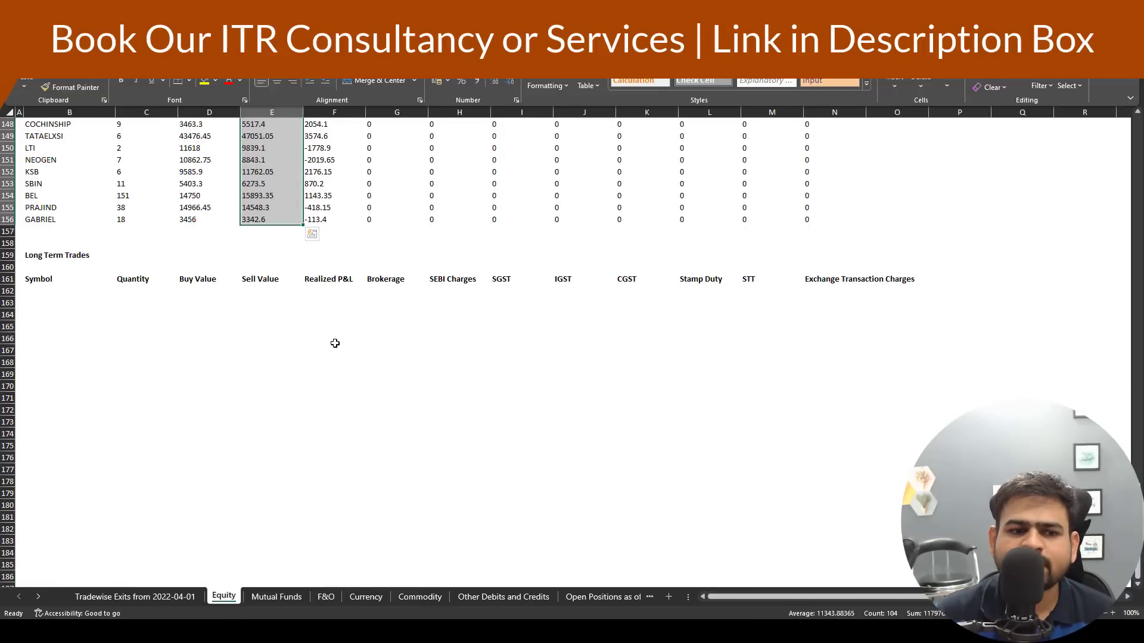
- Return to the e-Filing portal and set the Section 111A full value of consideration to 20,00,000
key(alt+Tab)
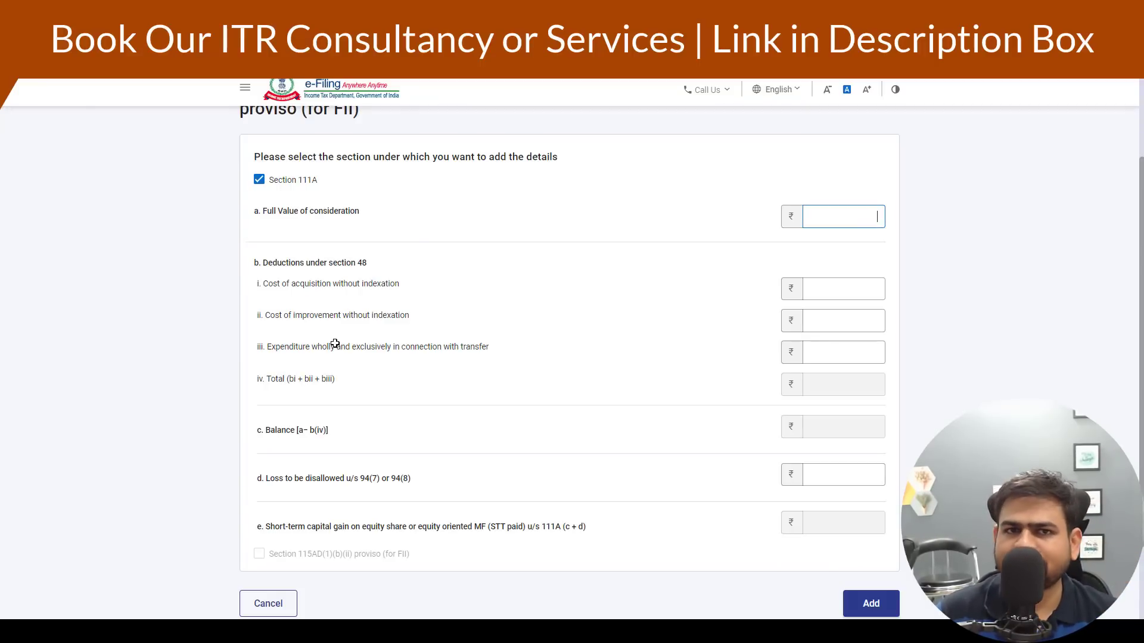
text(20,00,000)
drag(273, 284, 393, 289)
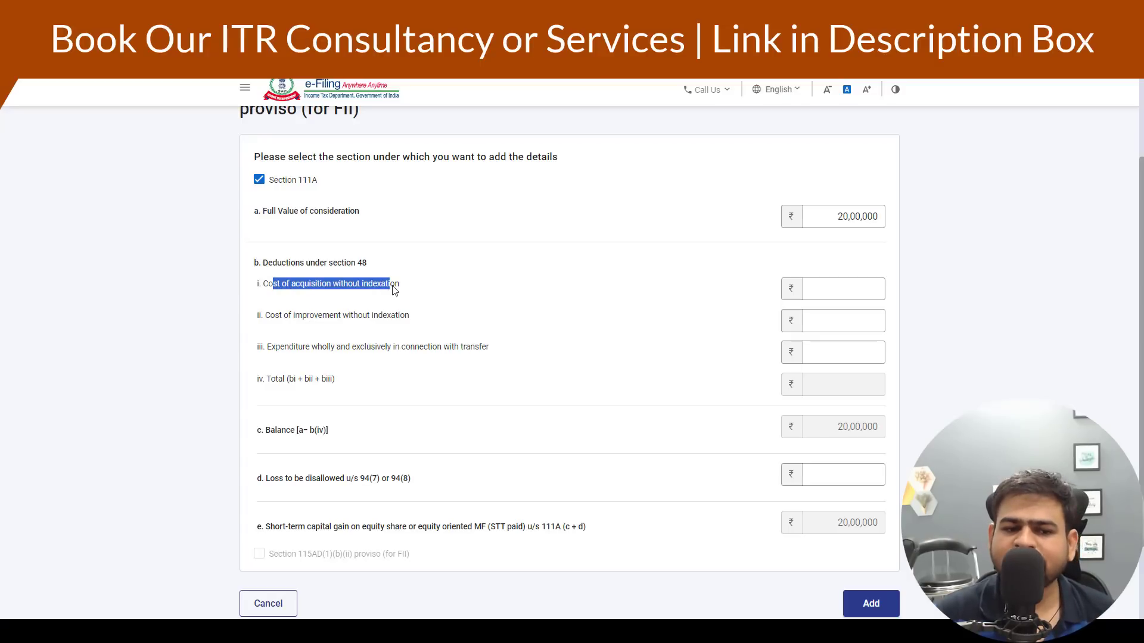
- Switch back to the Excel workbook and look up the buy values of the short-term trades on the Equity sheet
key(alt+Tab)
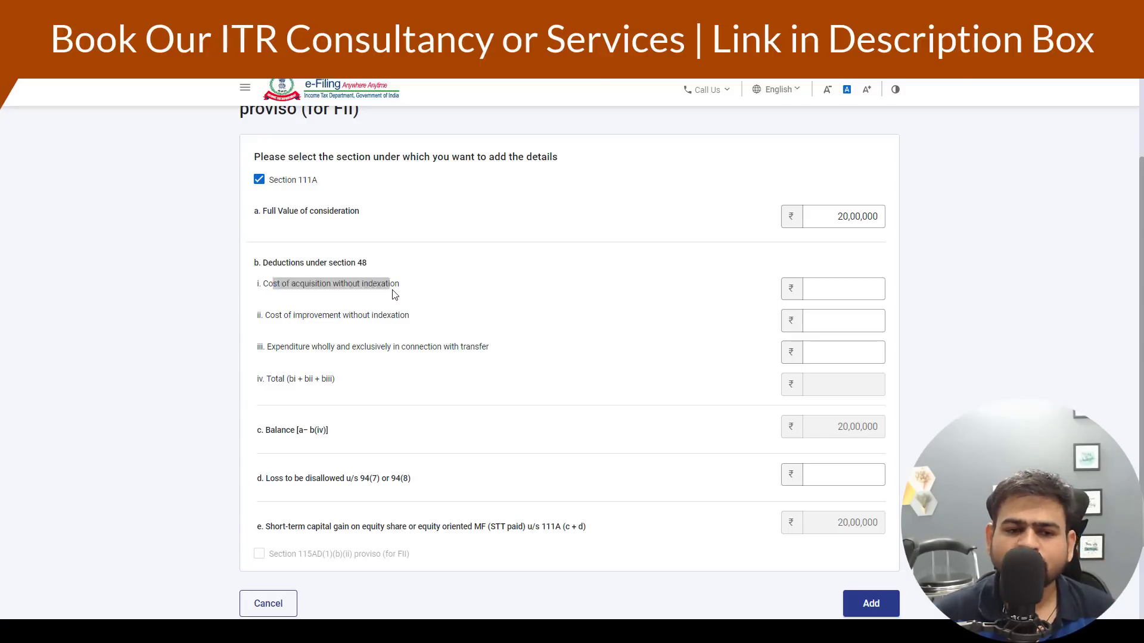
scroll(187, 225, up, 20)
click(188, 224)
key(ctrl+c)
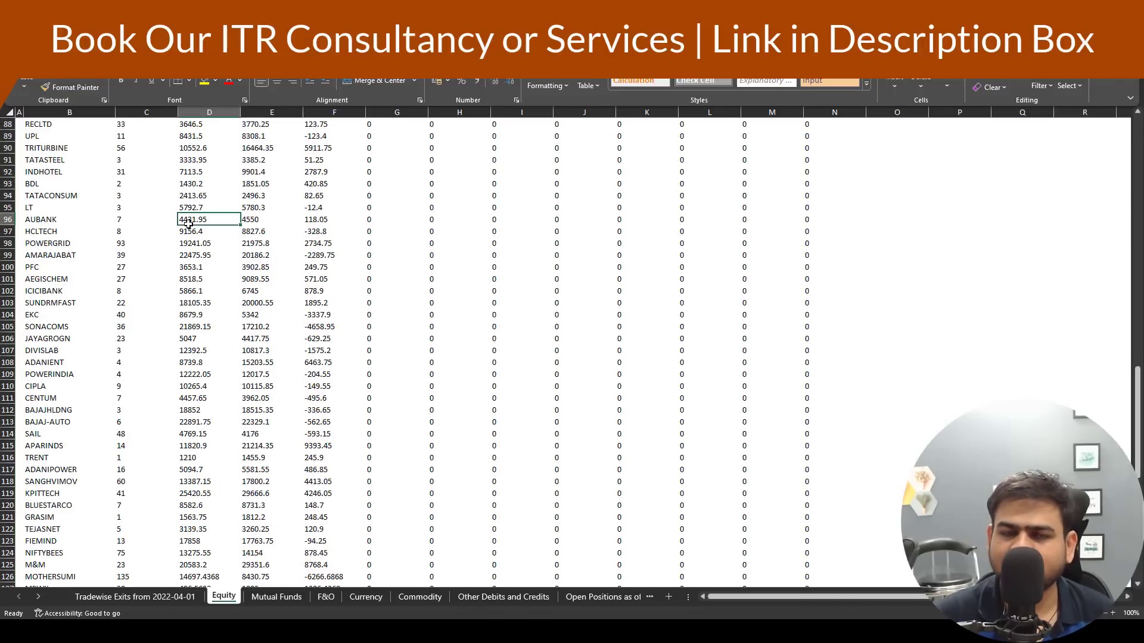
- Return to the e-Filing portal, set the cost of acquisition without indexation to 18,00,000, and add the Section 111A entry
key(alt+Tab)
click(865, 298)
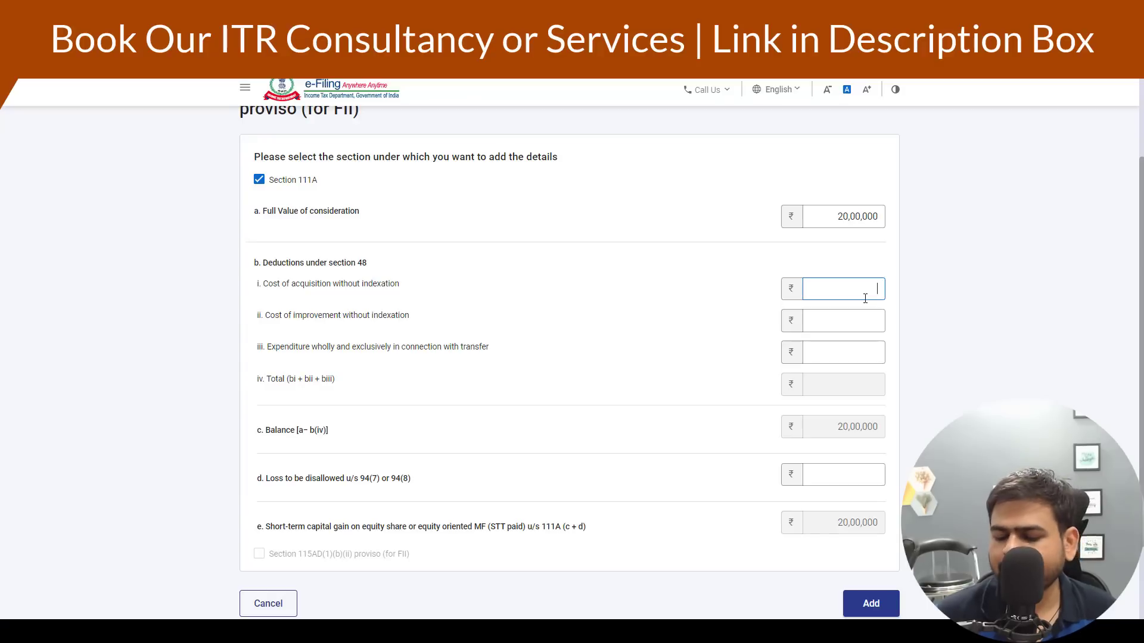
text(18,00,000)
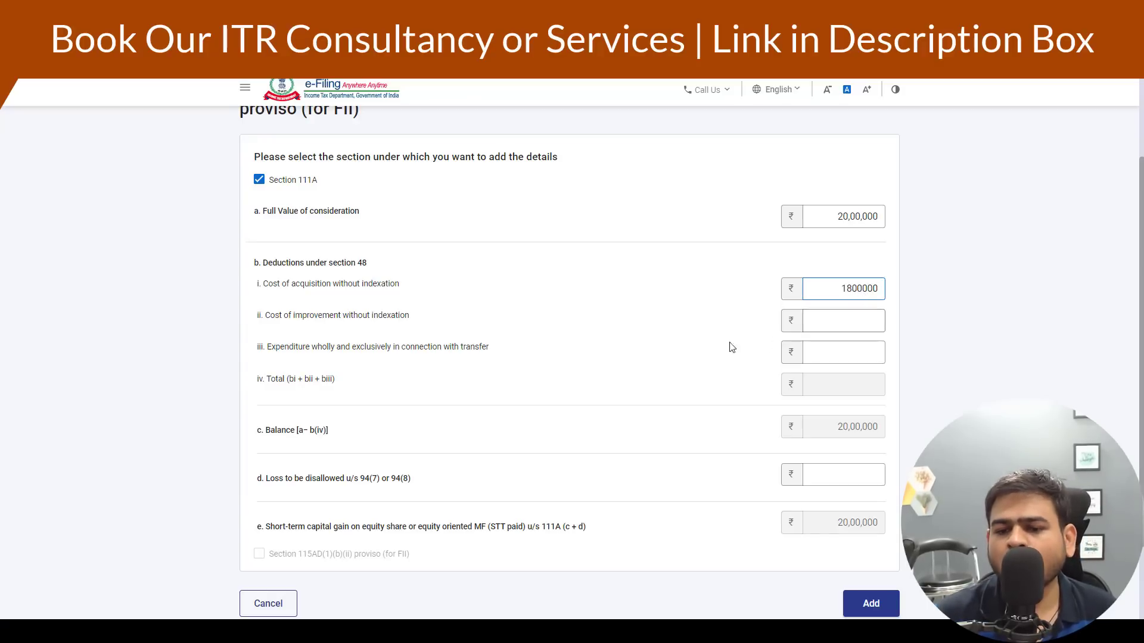
click(814, 553)
double_click(848, 523)
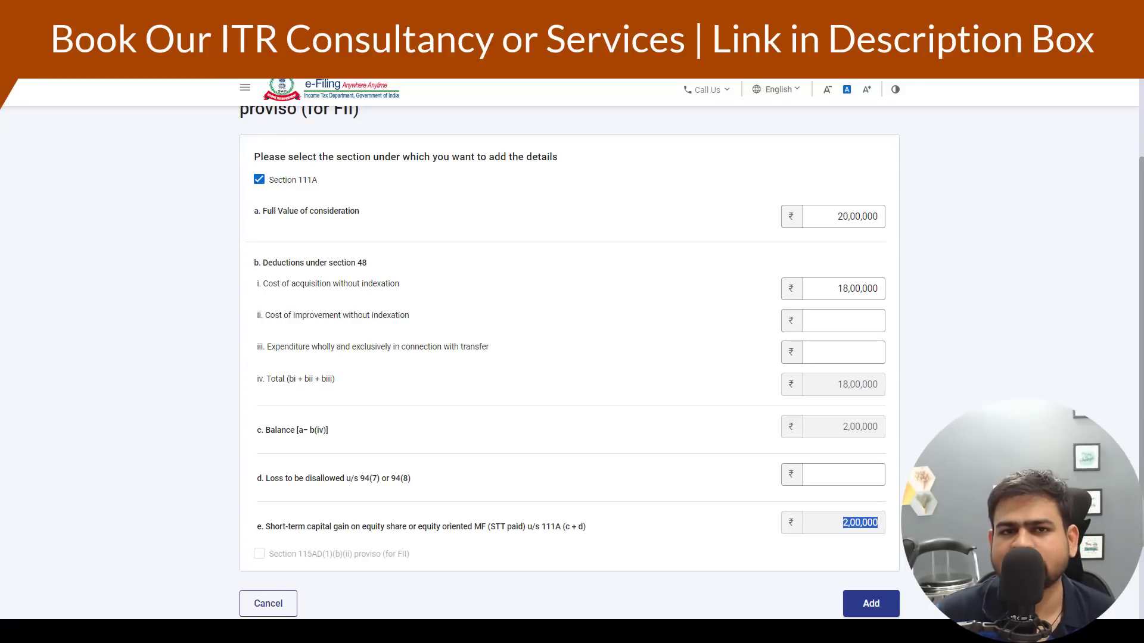
click(871, 604)
- Start a share/unit entry in Schedule 112A from the Section 112A equity item, with the acquisition date option After 31st January, 2018
click(260, 179)
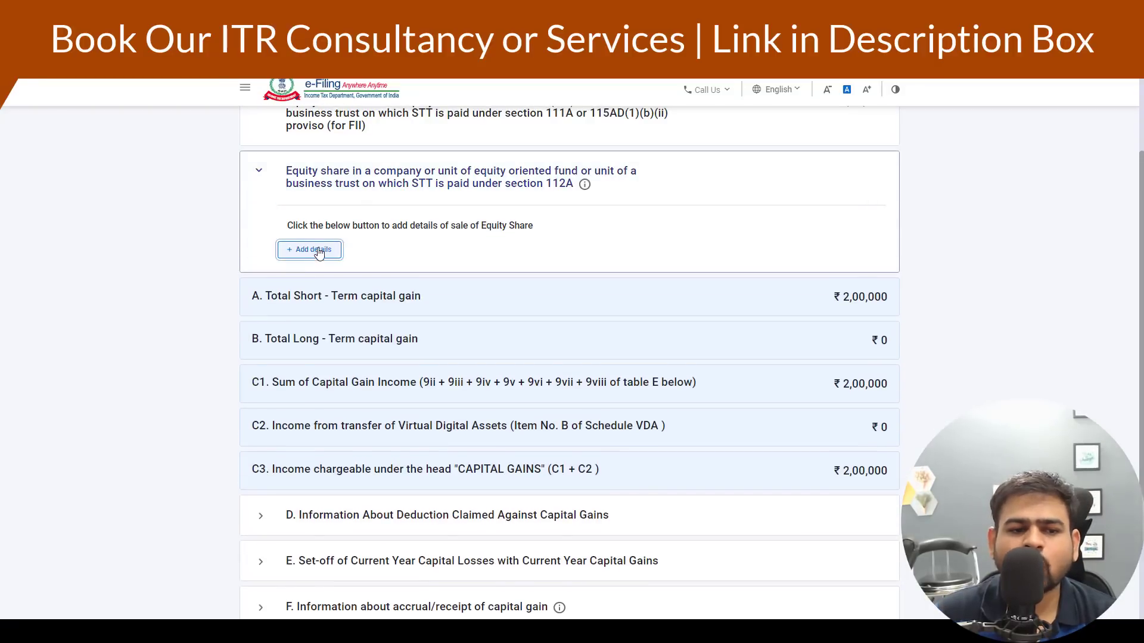
click(310, 250)
click(298, 309)
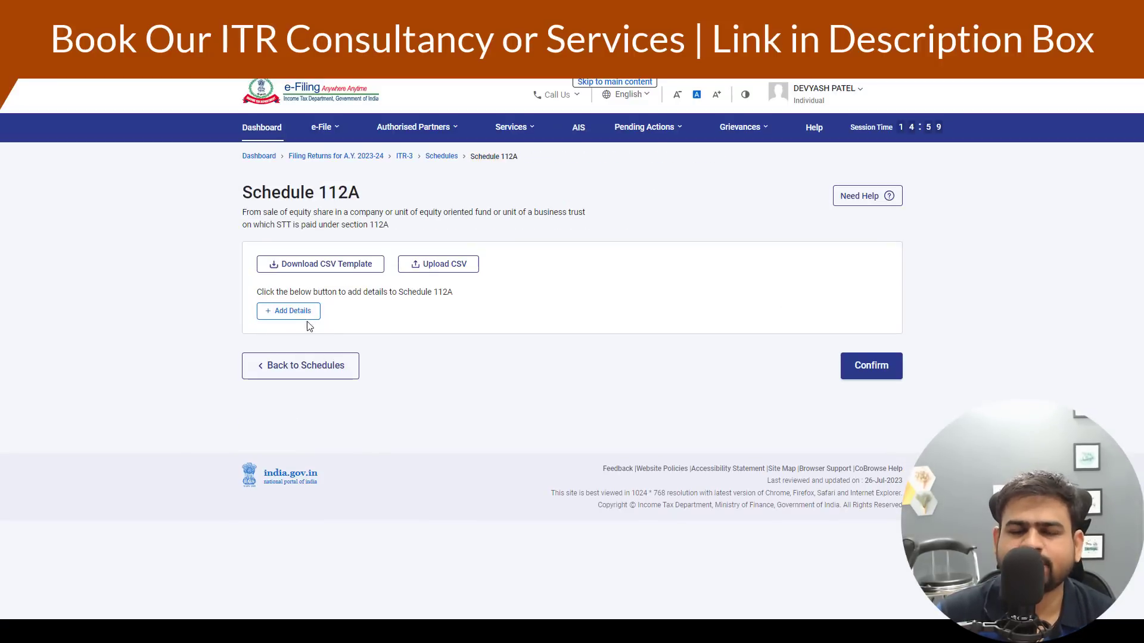
click(305, 315)
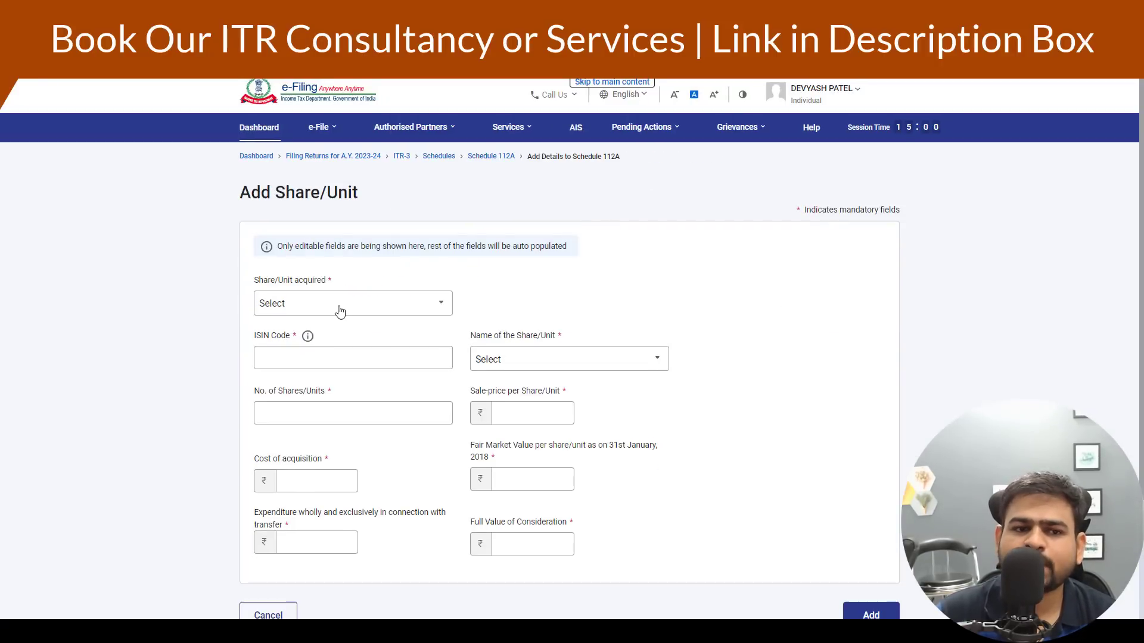
click(339, 311)
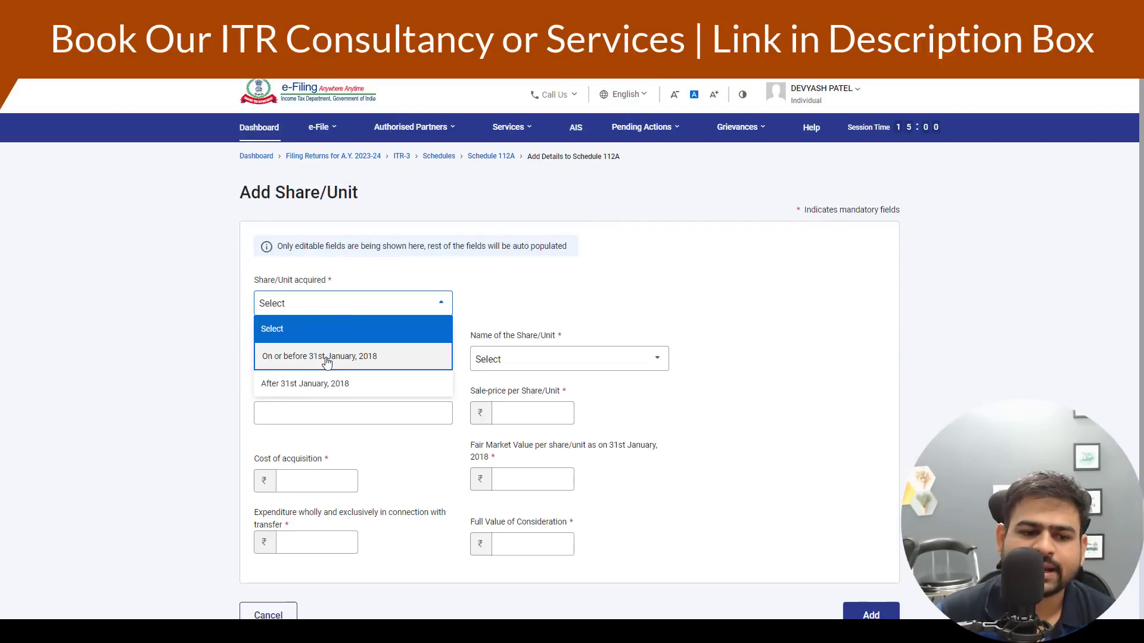
click(332, 388)
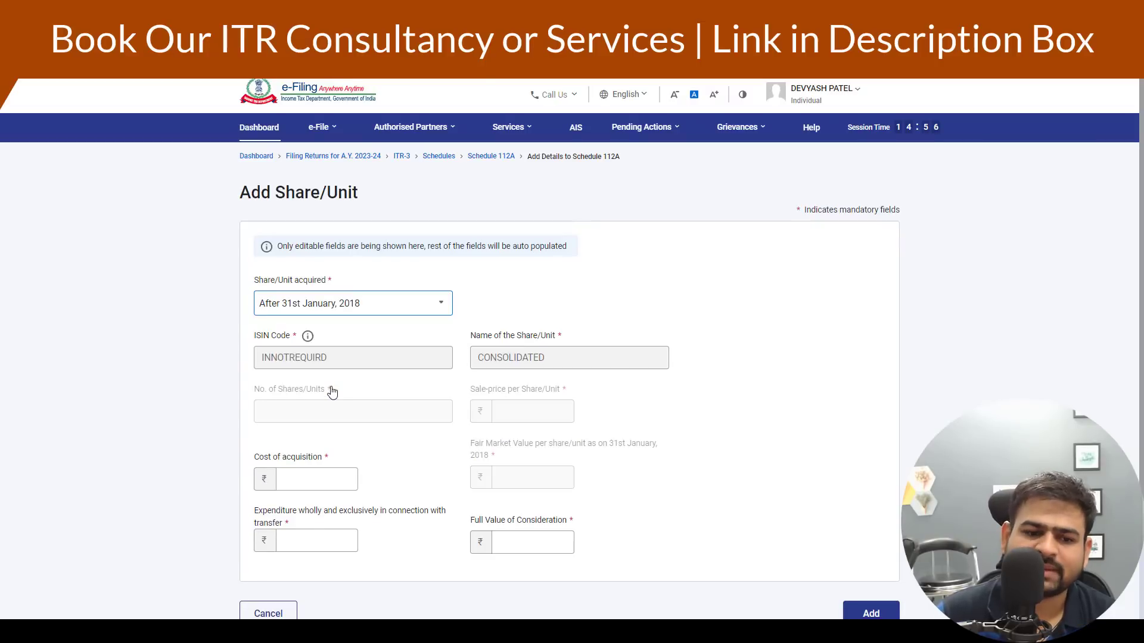
- Review the cost of acquisition, acquisition date options and full value of consideration fields of the Schedule 112A share entry
scroll(332, 387, down, 3)
drag(264, 308, 314, 316)
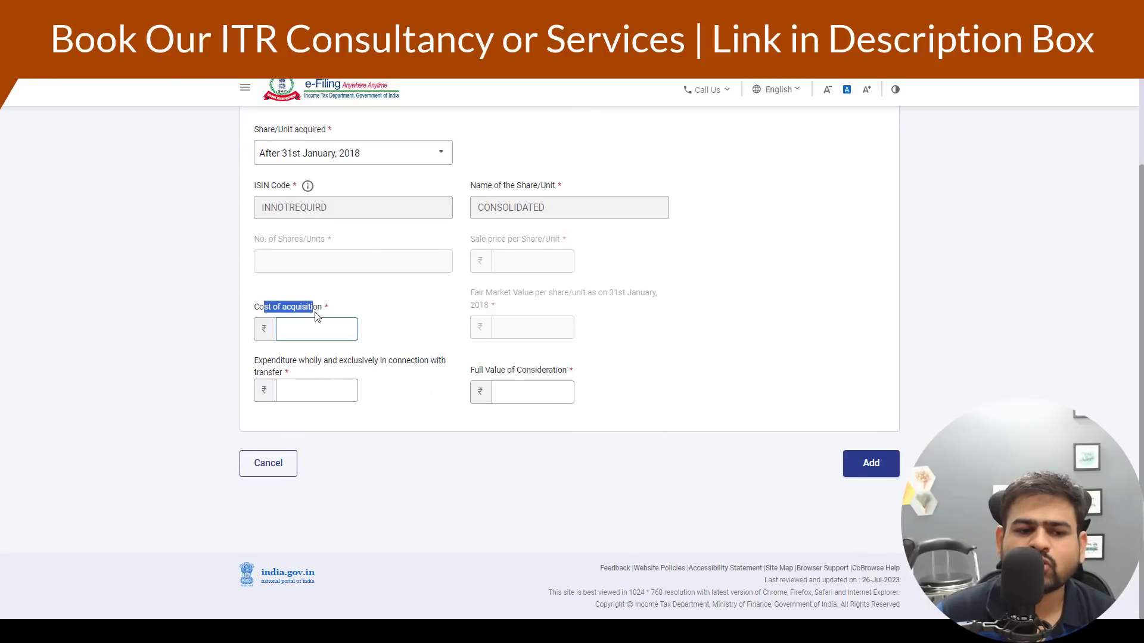
click(377, 158)
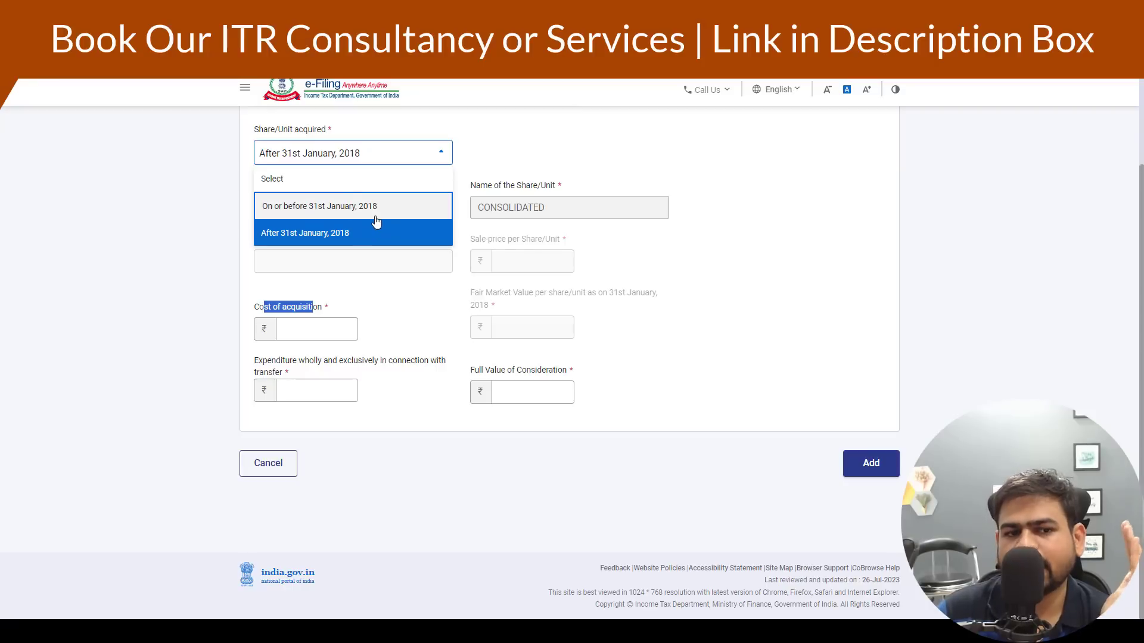
click(367, 239)
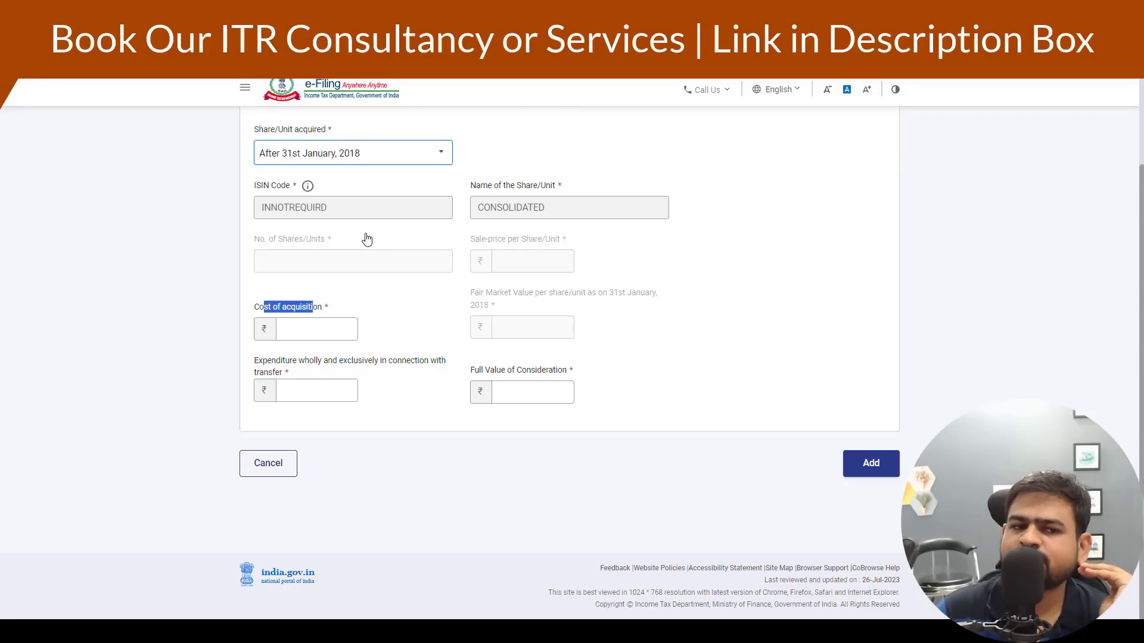
click(510, 395)
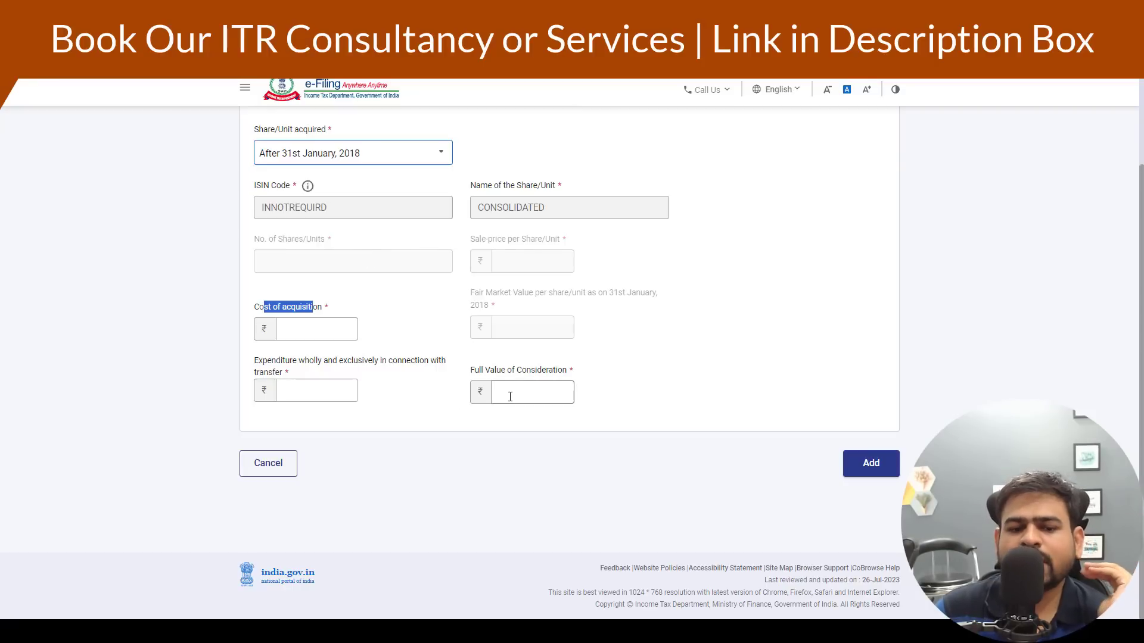
key(alt+Tab)
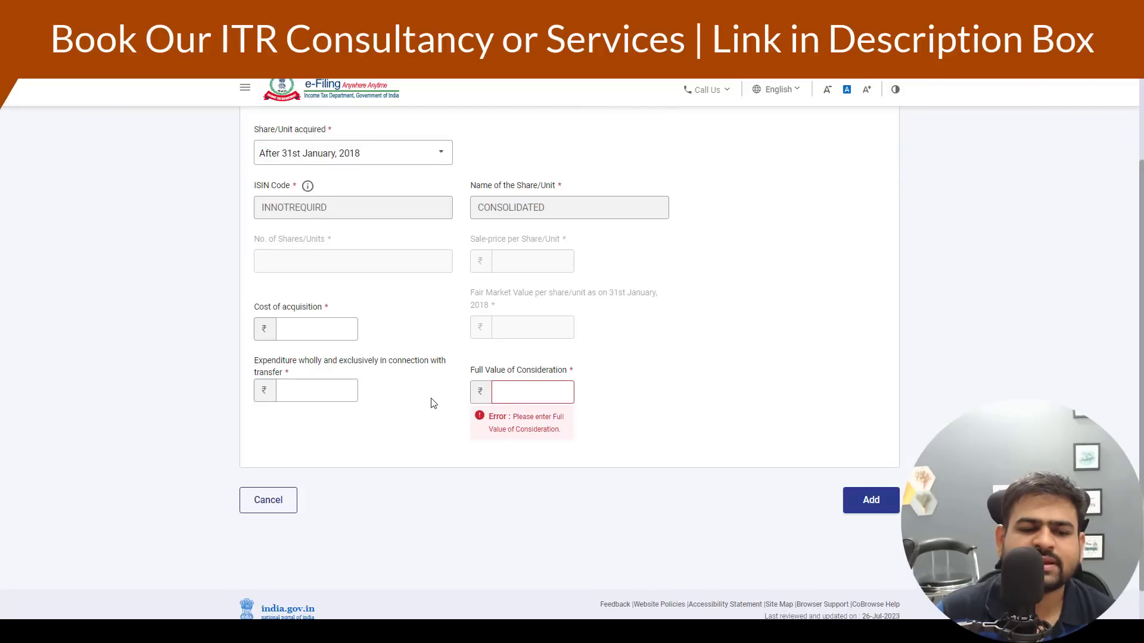
drag(502, 370, 567, 377)
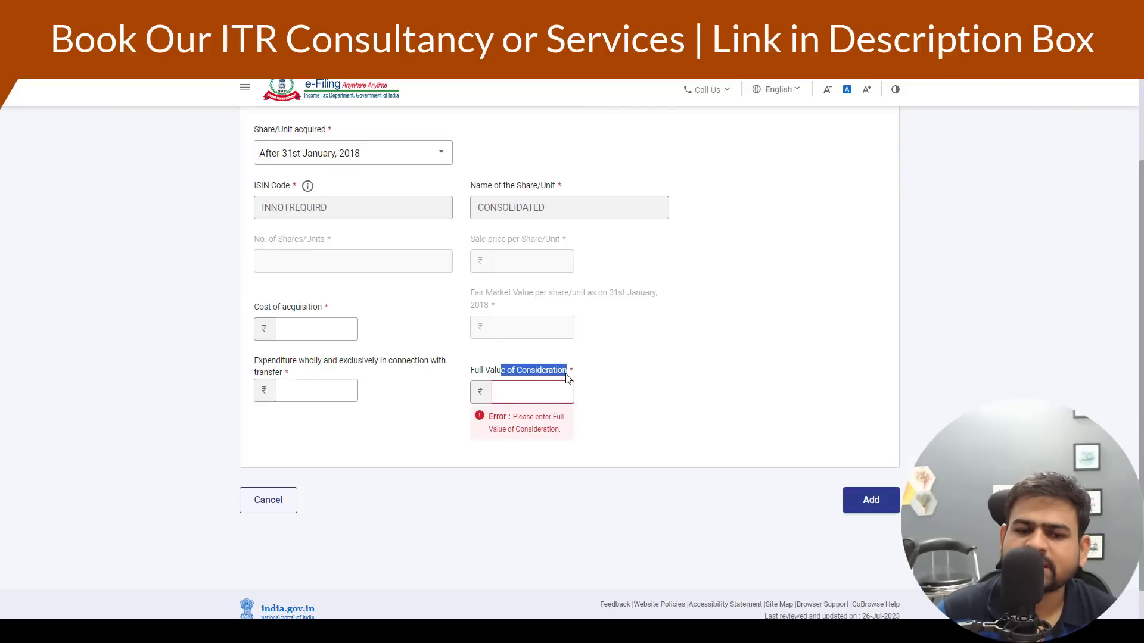
drag(277, 307, 462, 378)
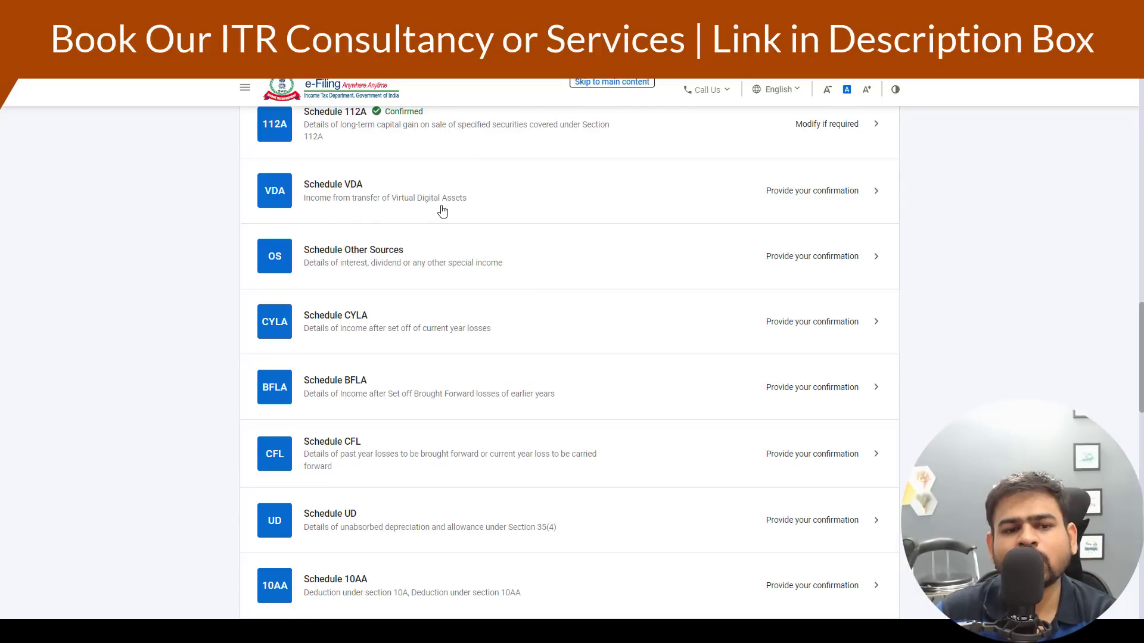
- Open Schedule VDA, start an entry for virtual digital asset income, and check its acquisition and transfer date fields
click(449, 204)
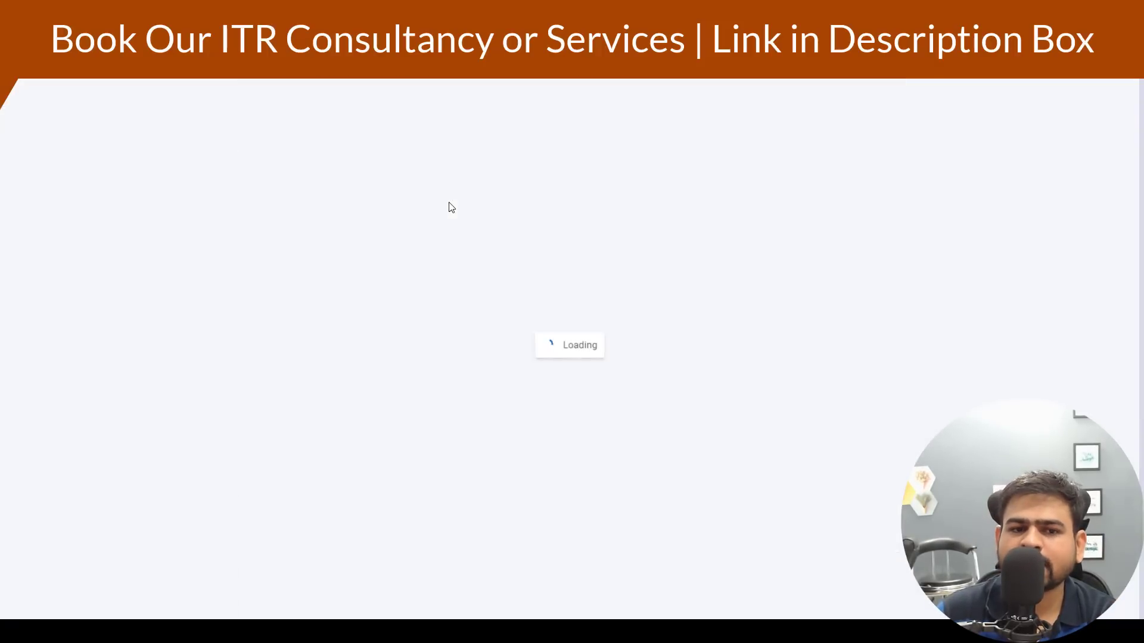
click(296, 273)
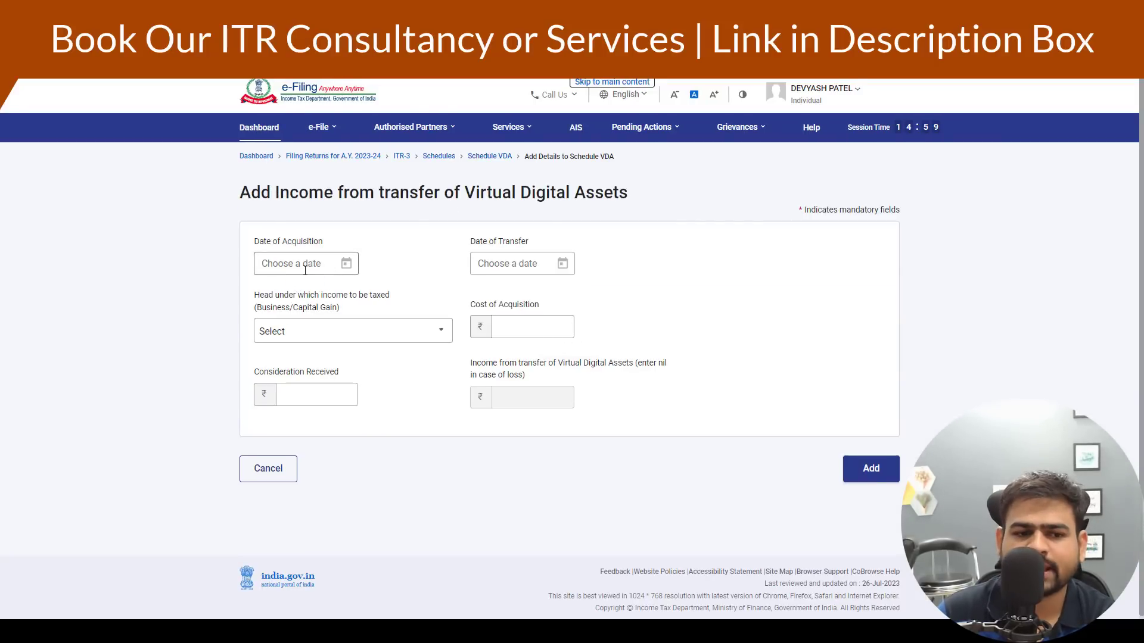
click(305, 269)
click(429, 263)
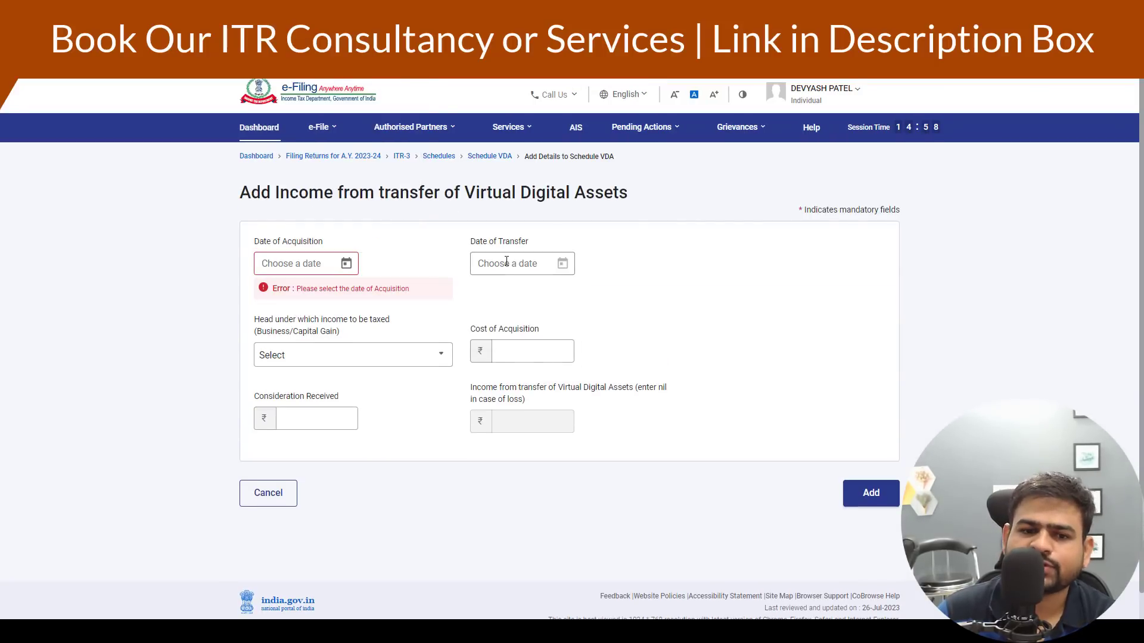
click(506, 261)
click(424, 270)
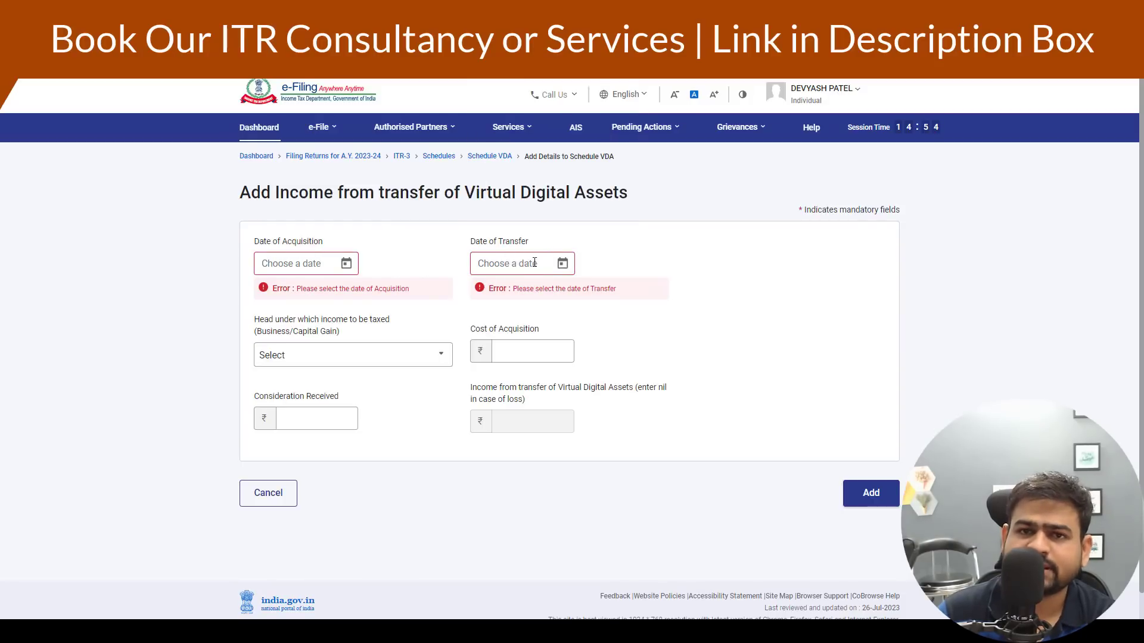
- Try the Business Income and Capital Gain options as the head of income in the virtual digital asset entry
click(291, 355)
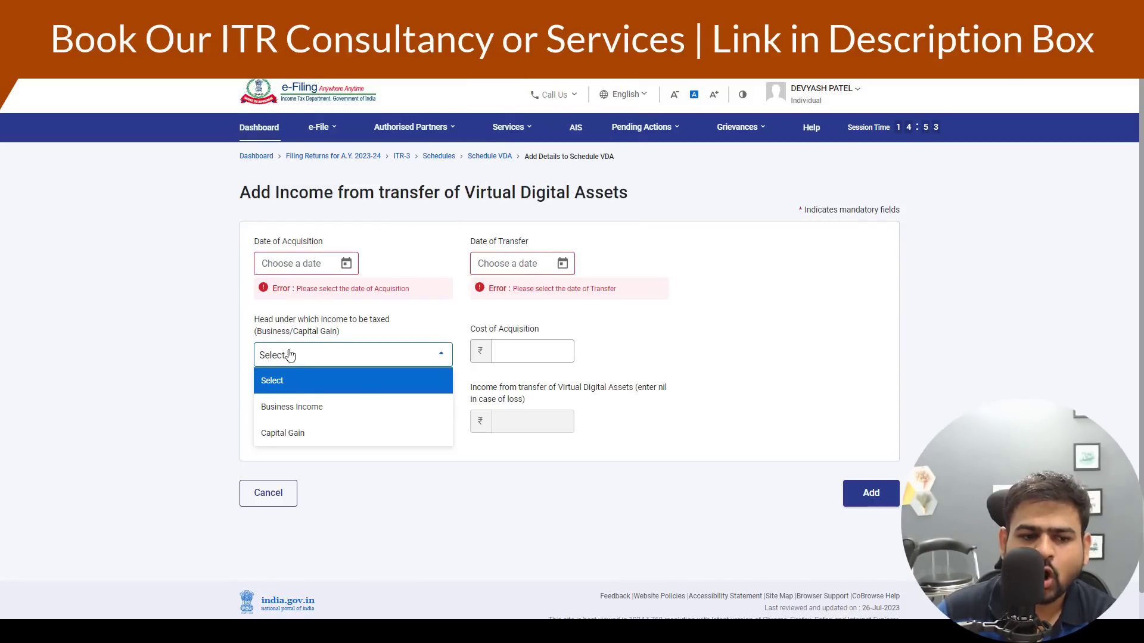
click(319, 410)
click(342, 367)
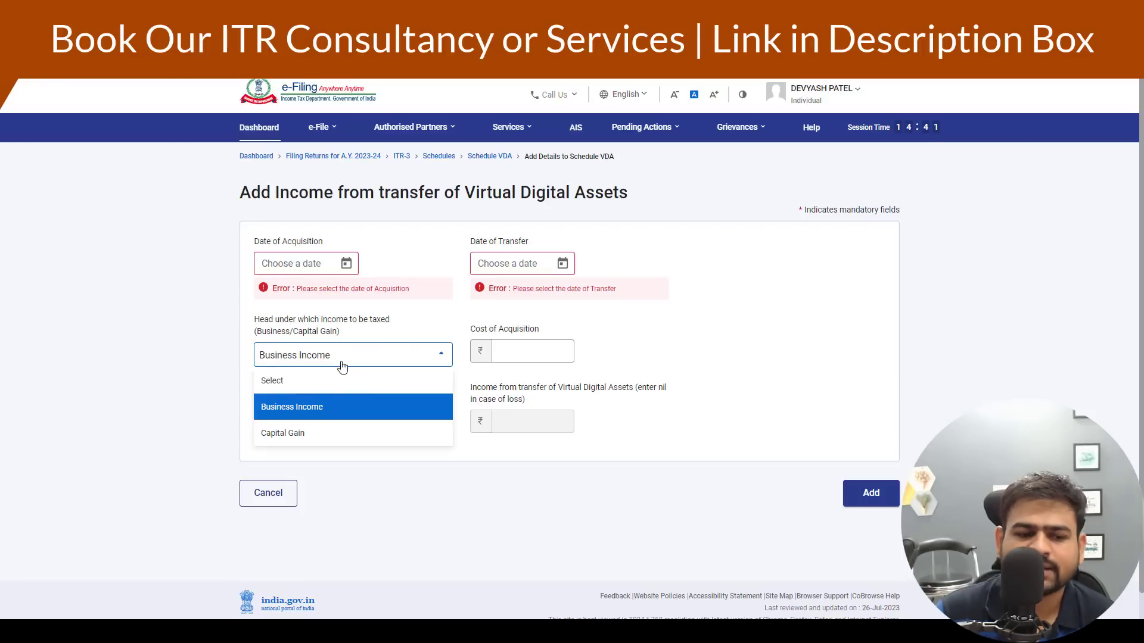
click(330, 433)
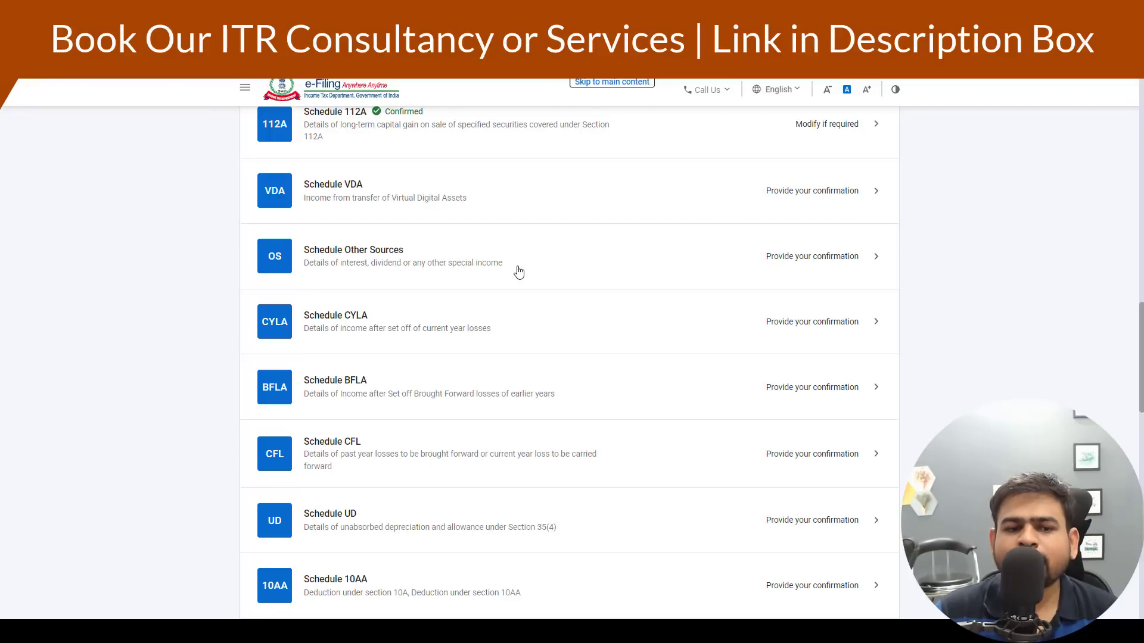
- Open Schedule Other Sources and examine the breakdowns of gross dividends and gross interest, including savings bank and deposit interest
click(519, 272)
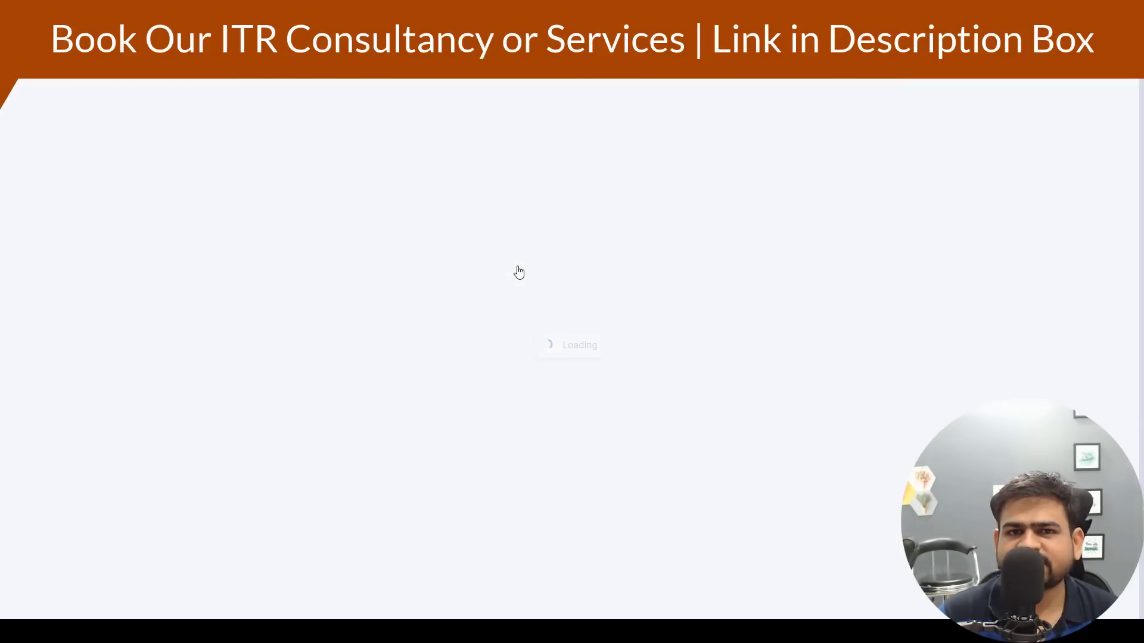
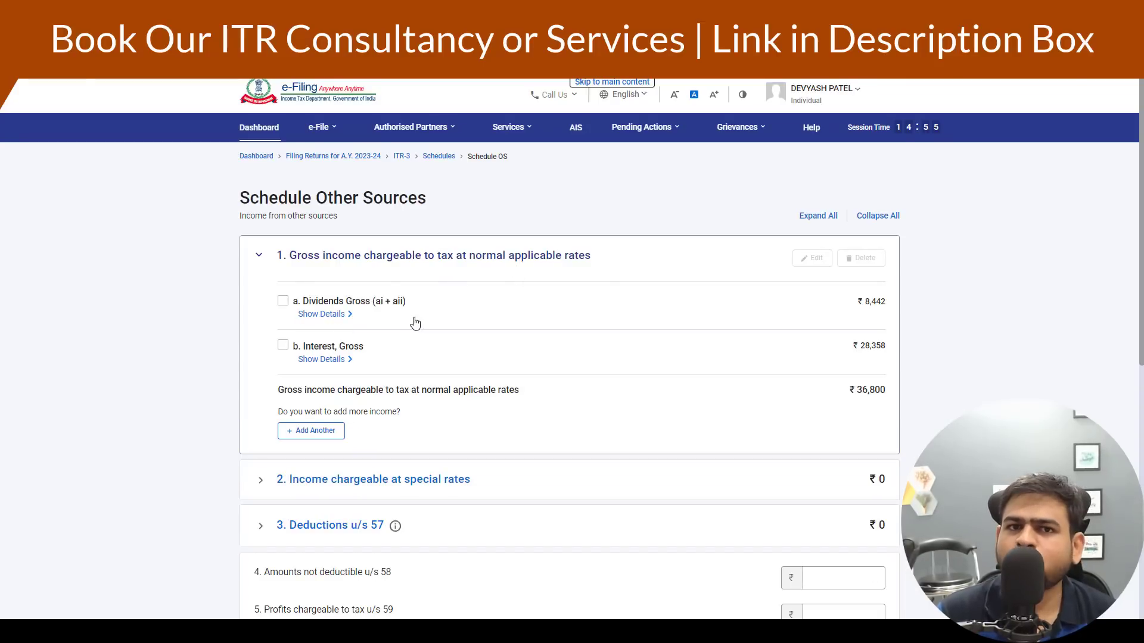
click(309, 314)
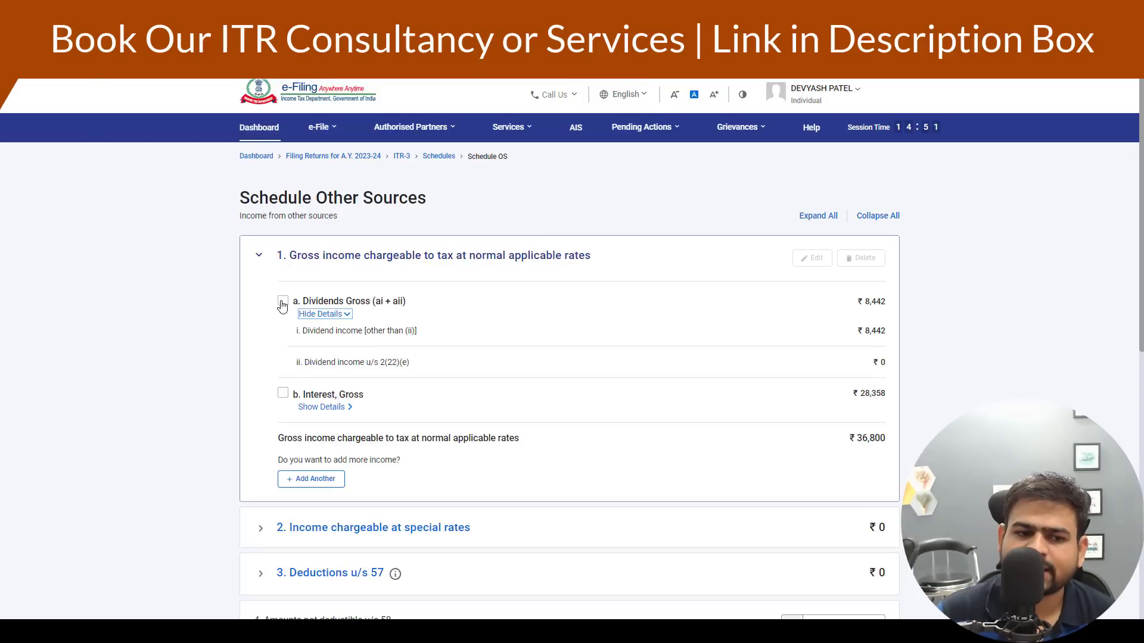
click(283, 301)
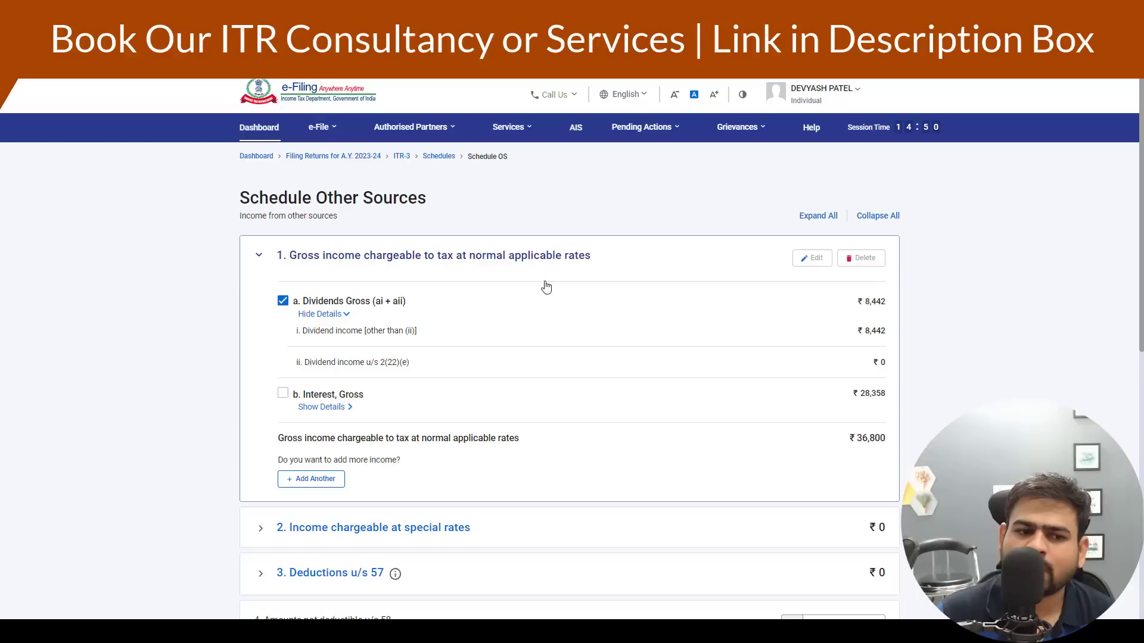
click(283, 301)
click(321, 407)
scroll(325, 278, down, 3)
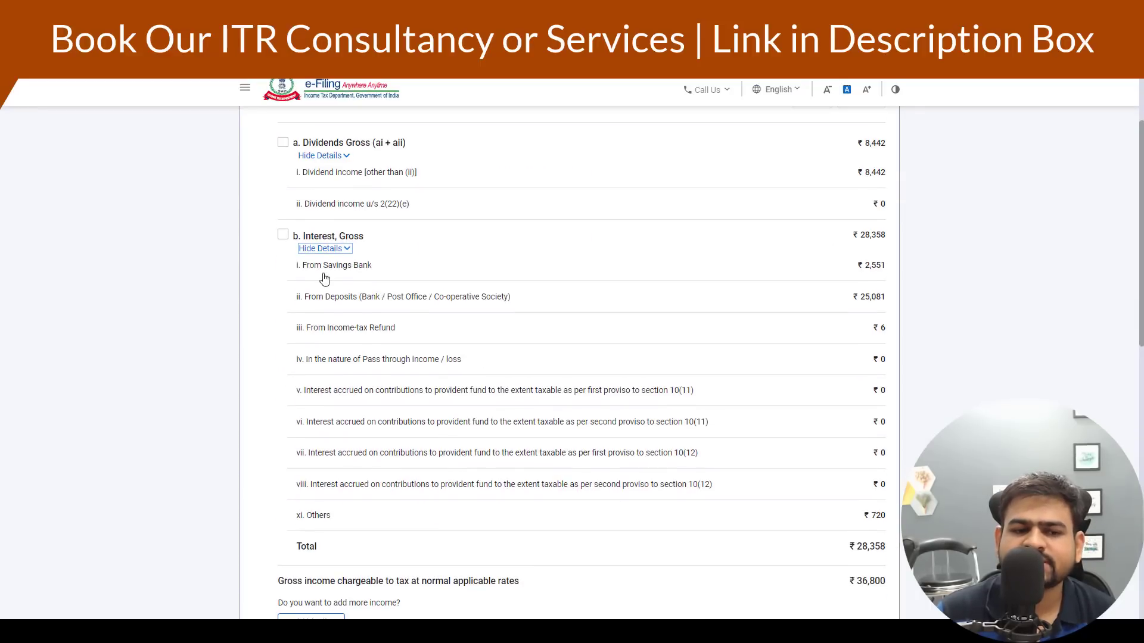
drag(324, 266, 415, 303)
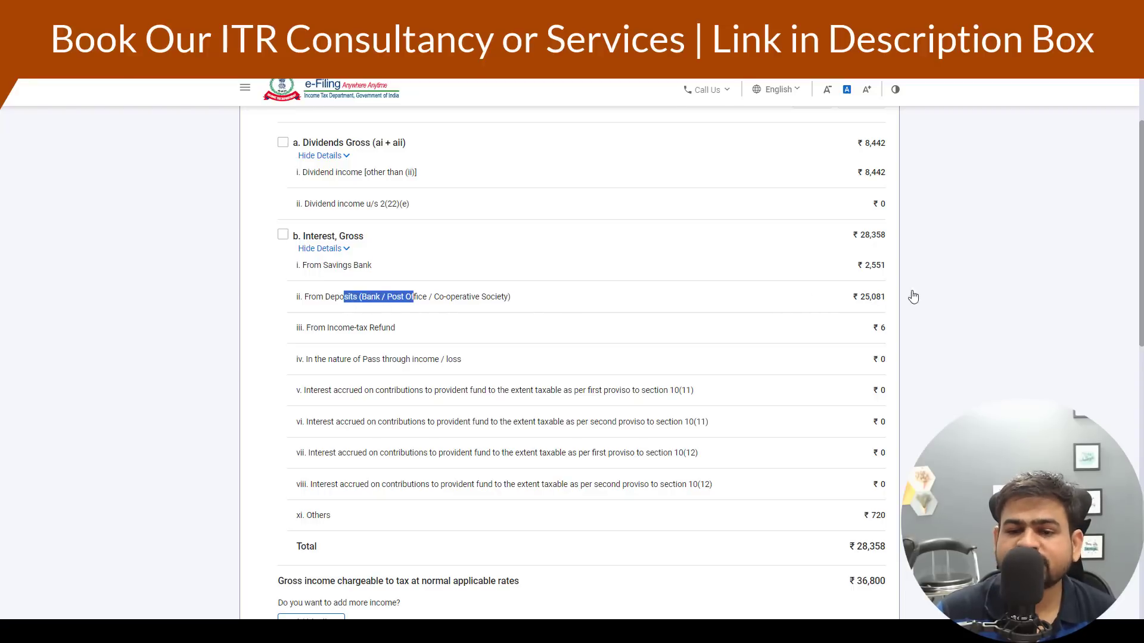
- Start another gross income entry at normal applicable rates with Any other income as its nature, and check its description and amount fields
scroll(614, 333, down, 5)
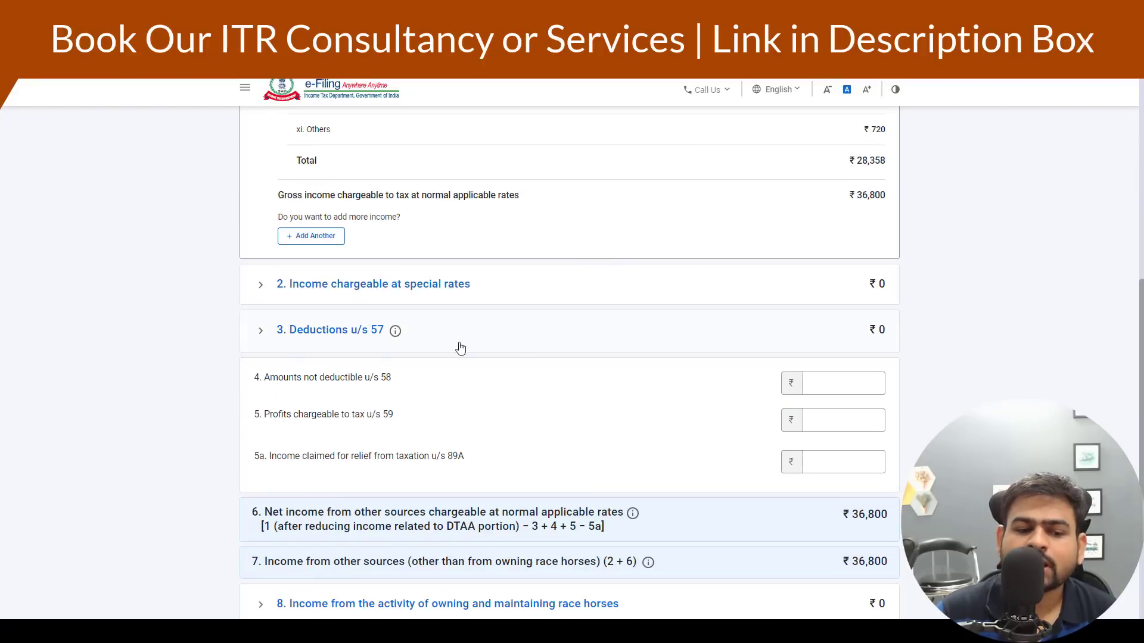
click(284, 247)
click(287, 287)
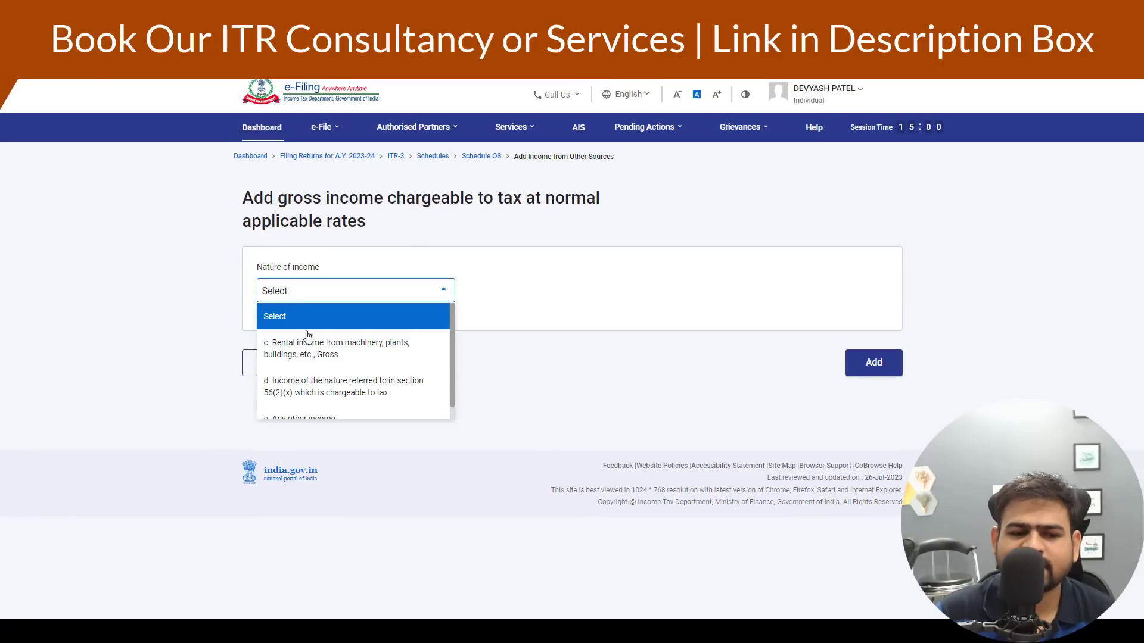
scroll(322, 364, down, 1)
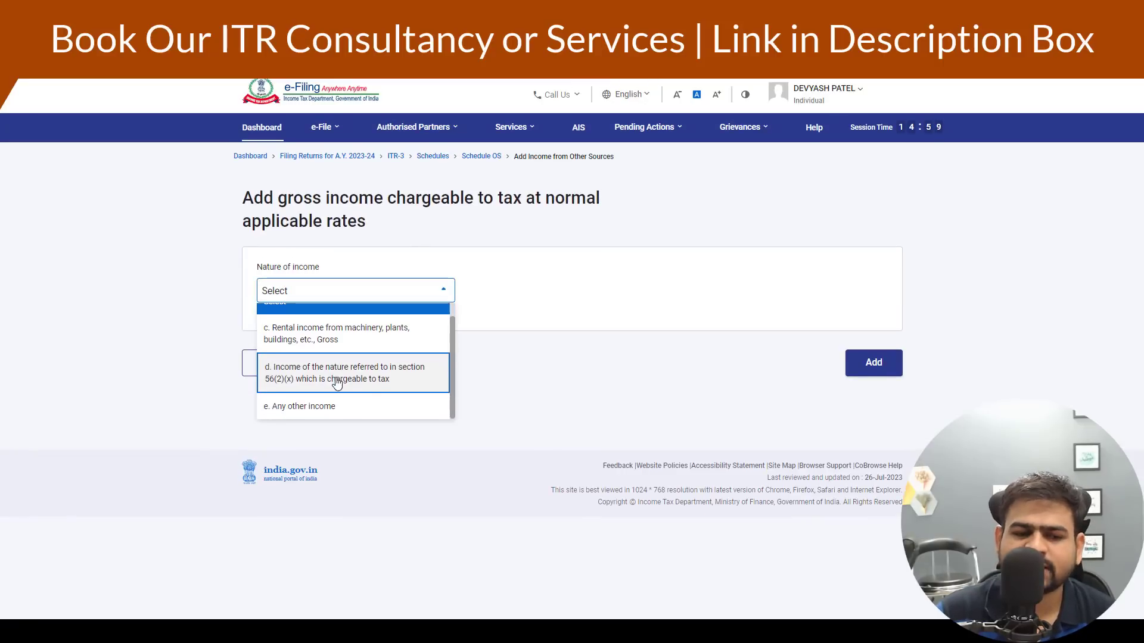
click(319, 410)
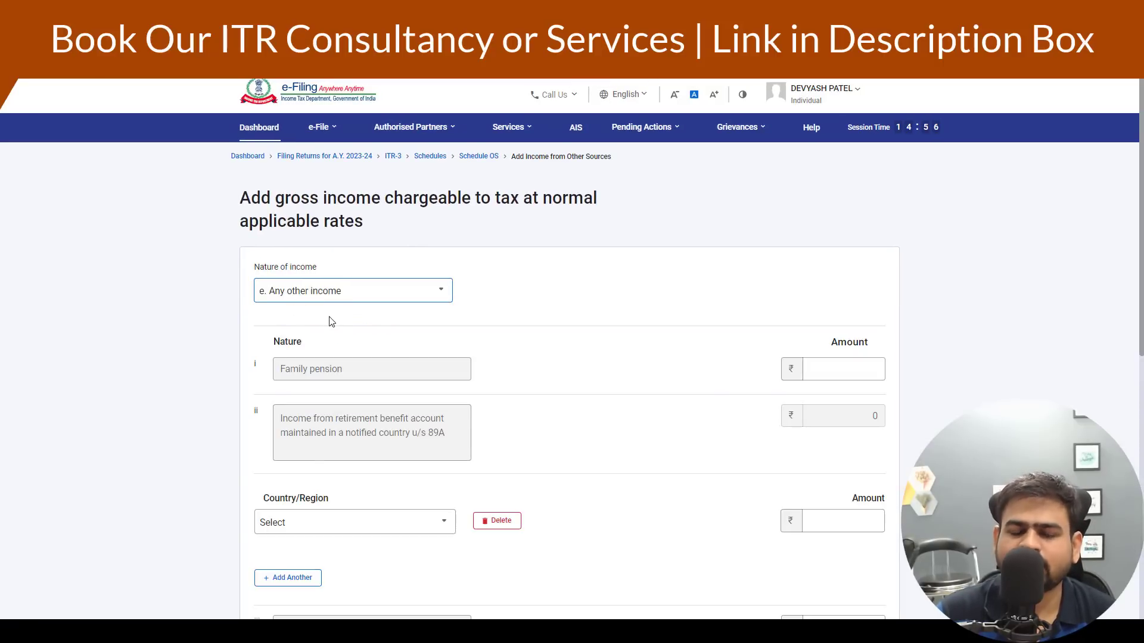
scroll(334, 328, down, 8)
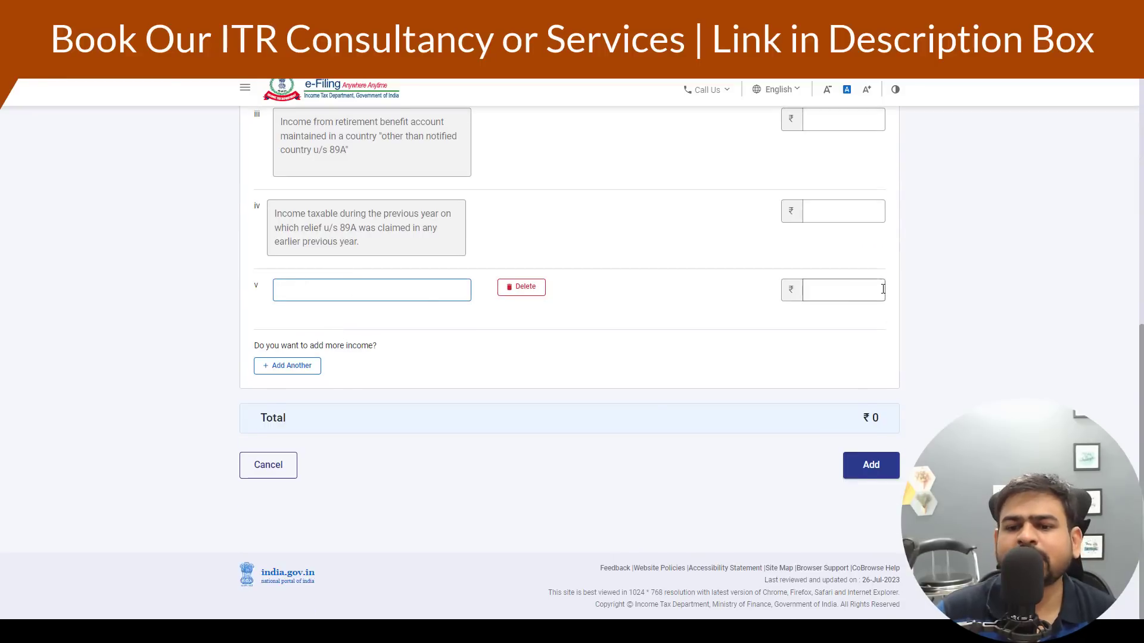
click(858, 292)
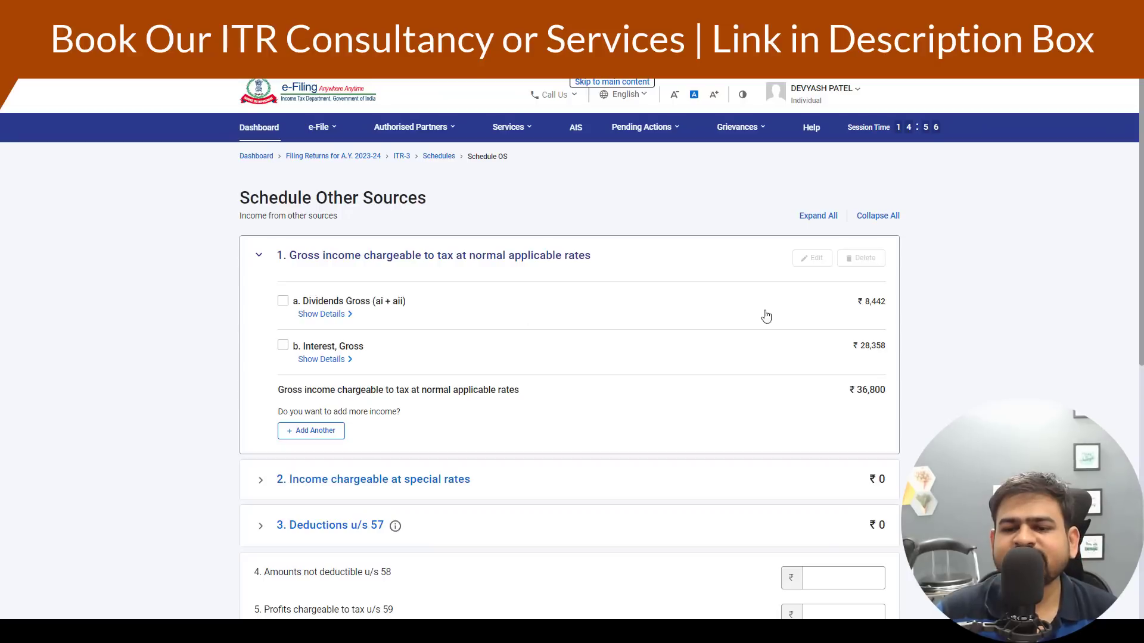
- Check the special-rate income and accrual/receipt sections of Schedule Other Sources, and confirm the schedule
scroll(861, 305, down, 8)
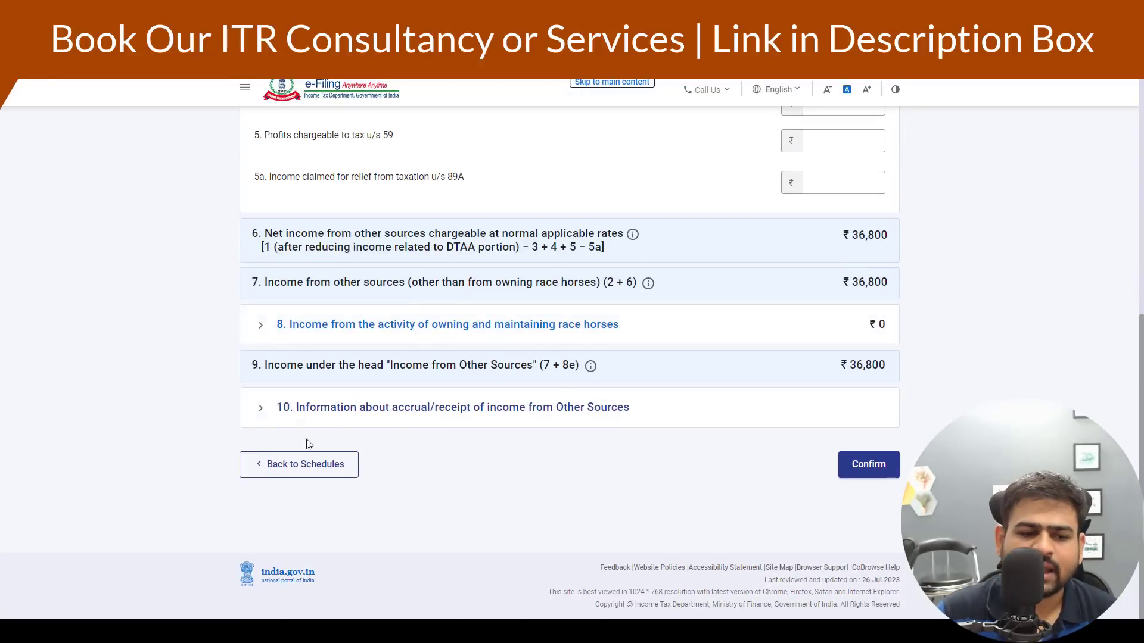
click(256, 426)
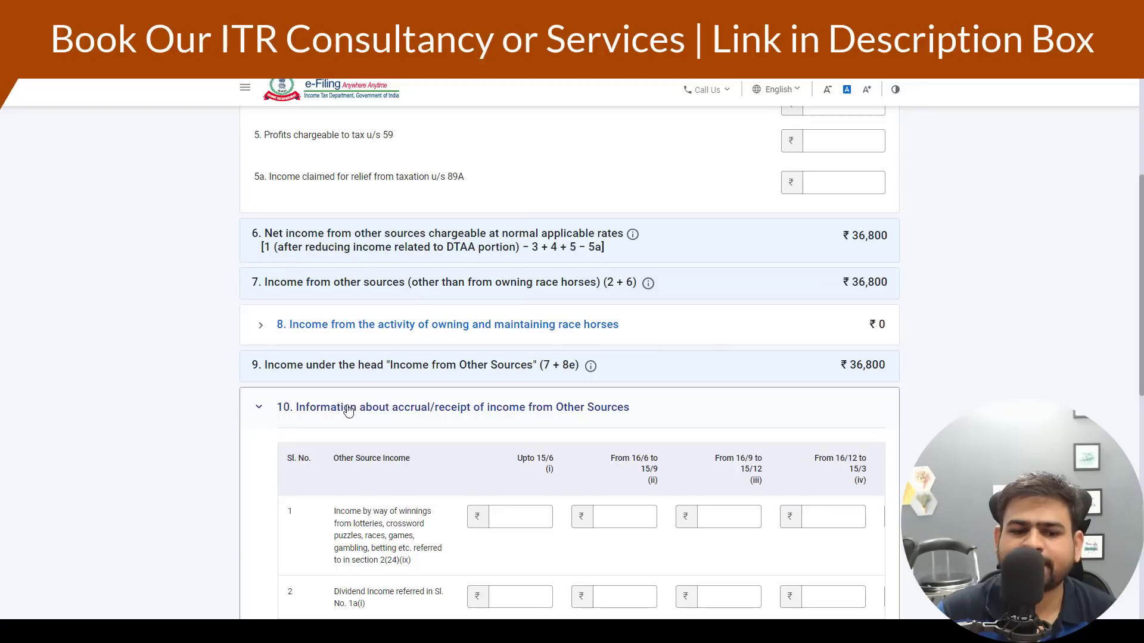
scroll(343, 411, down, 4)
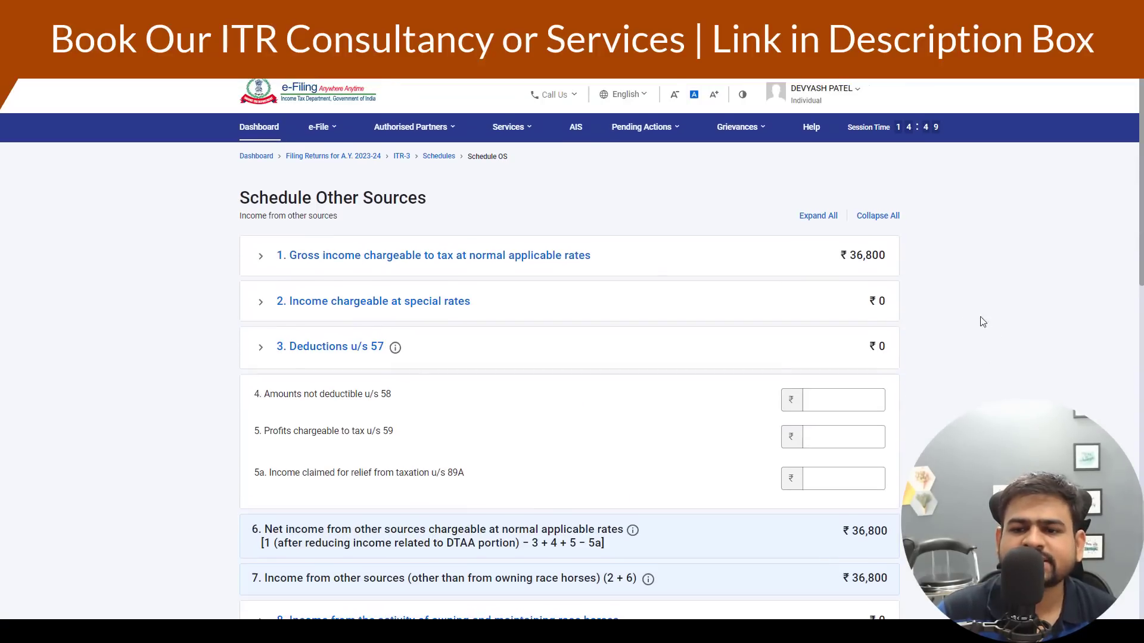
click(694, 288)
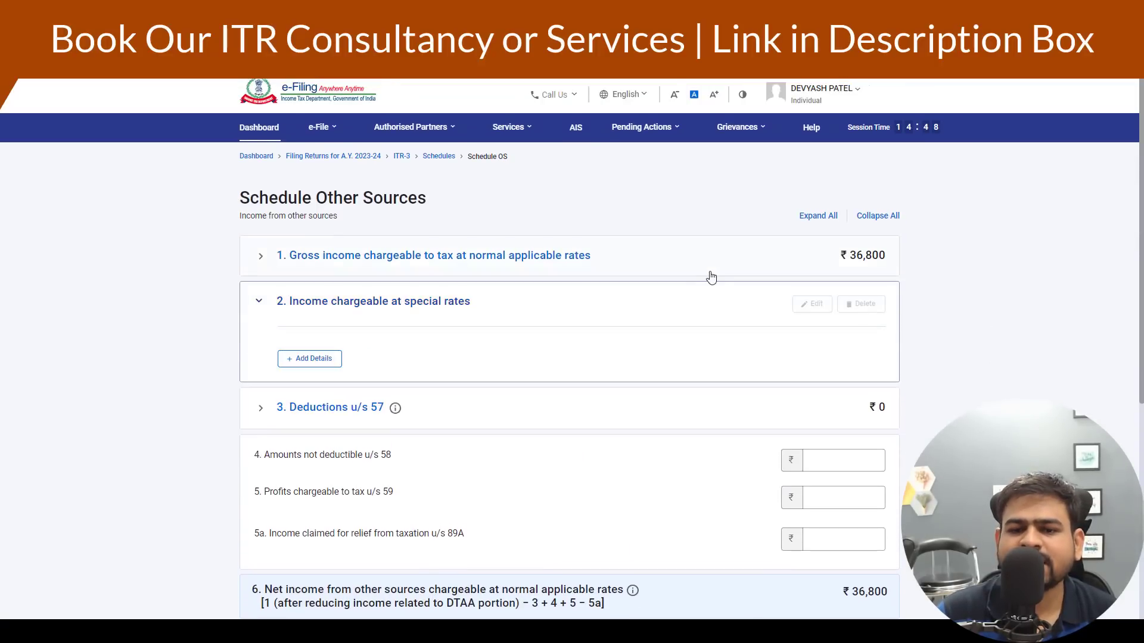
click(722, 273)
scroll(536, 425, down, 8)
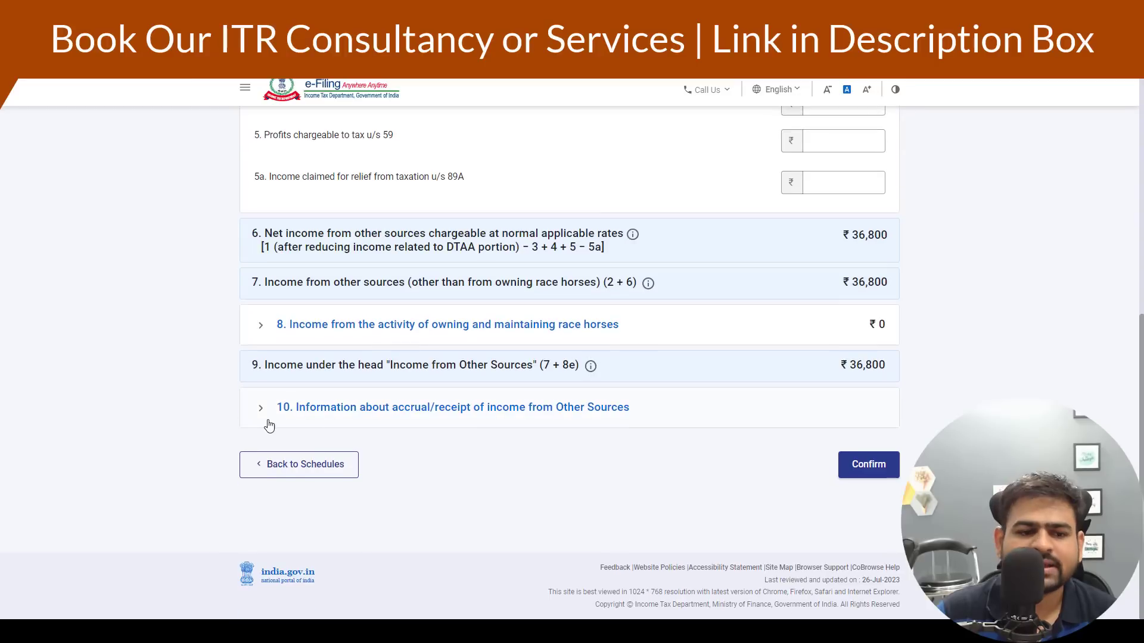
click(267, 421)
scroll(465, 417, down, 6)
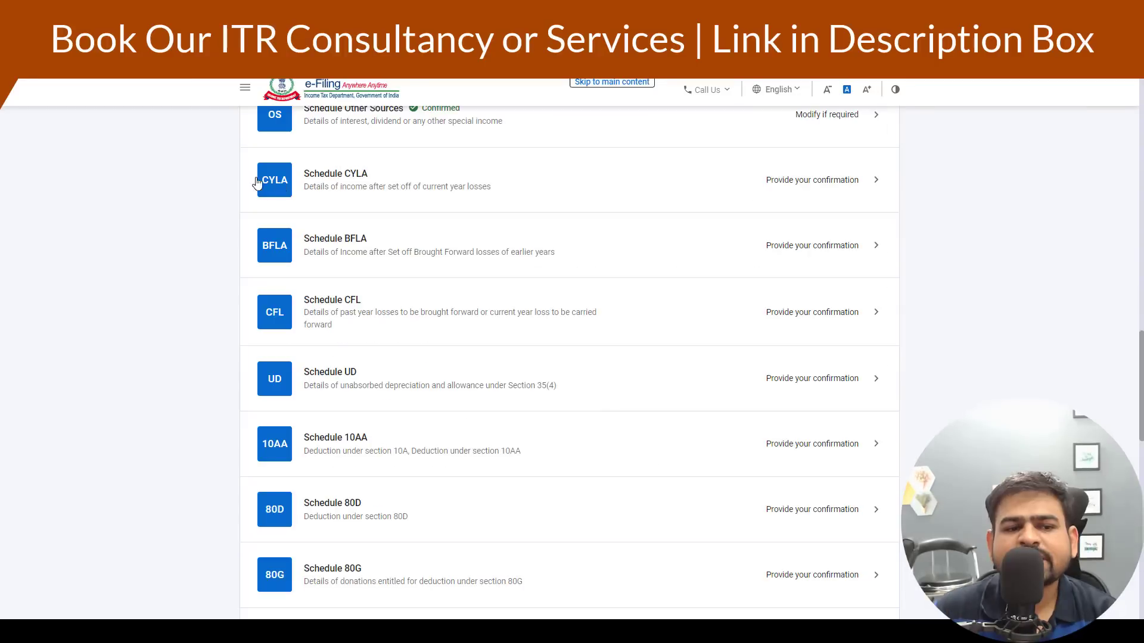
- Open Schedule CYLA, review the current year loss set-off table, and confirm the schedule
click(385, 180)
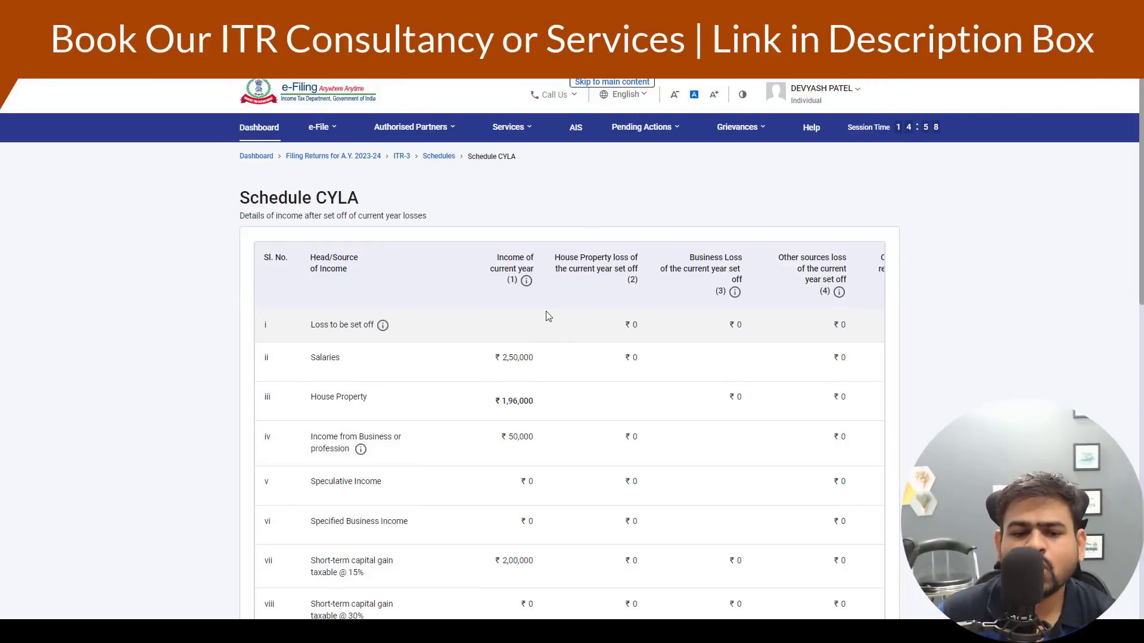
scroll(549, 327, down, 3)
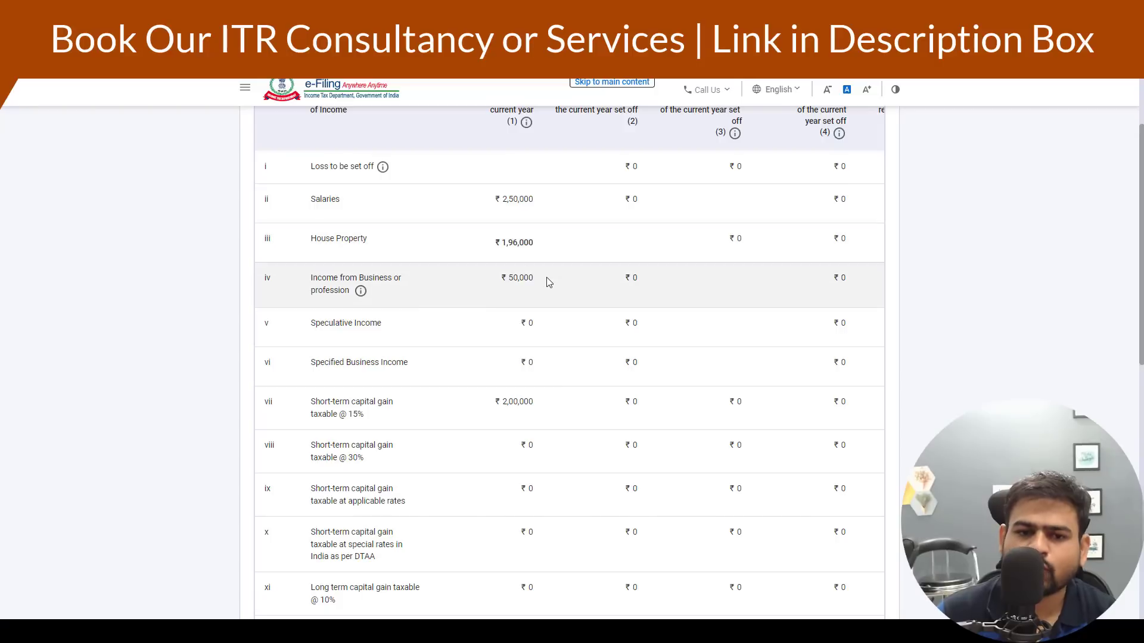
scroll(717, 347, down, 6)
scroll(718, 346, down, 2)
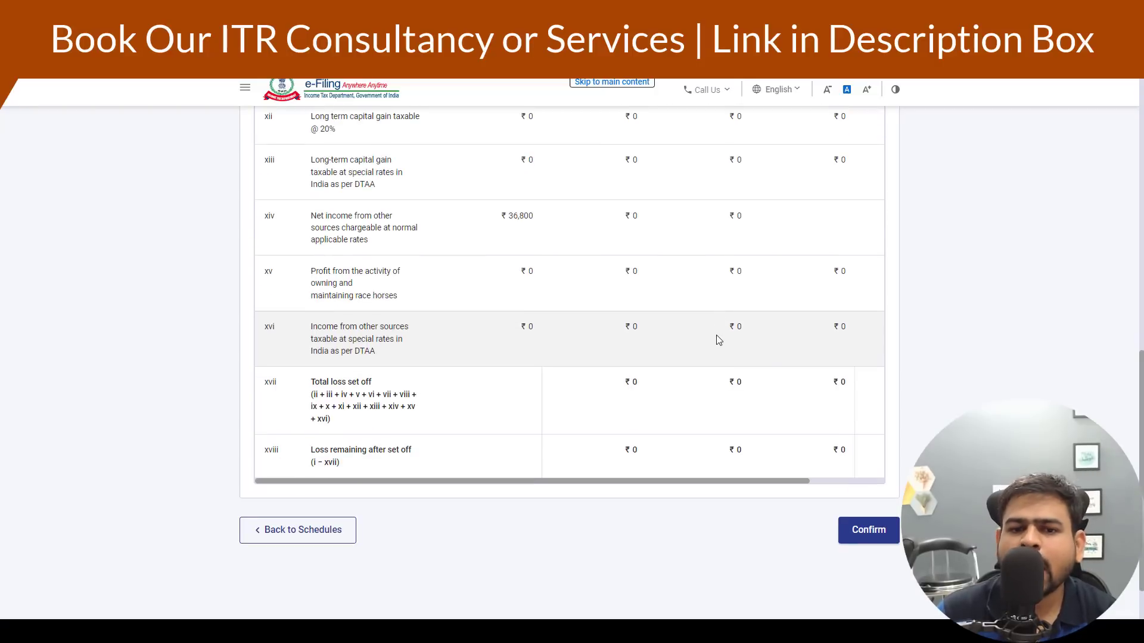
click(879, 533)
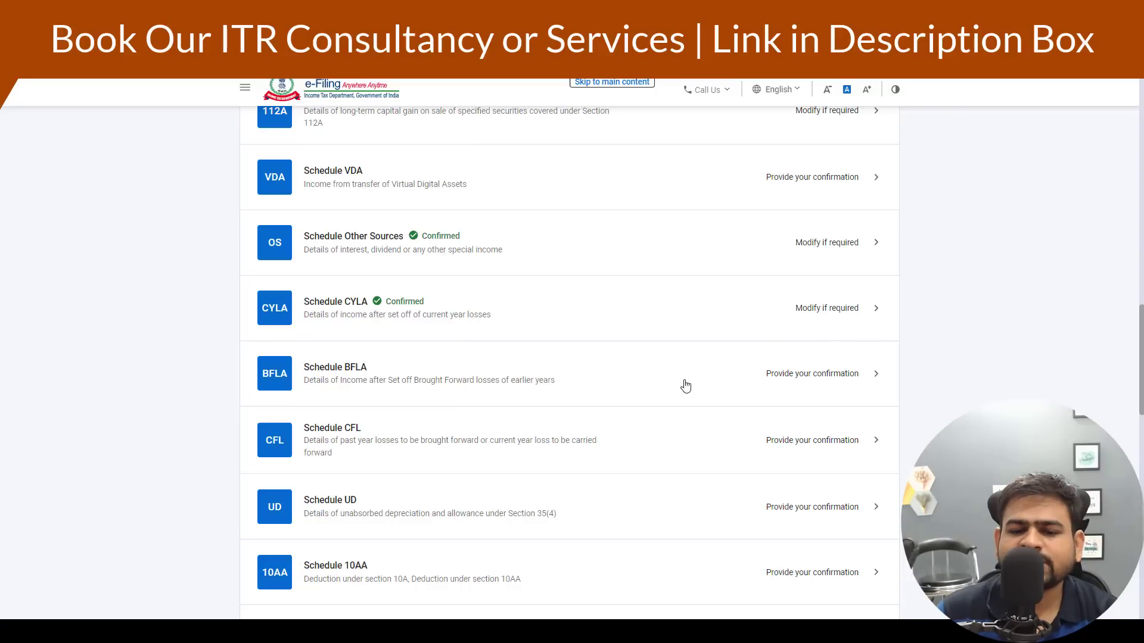
- Open Schedule BFLA, compute the set-off of brought forward losses, and continue past the quarterly break-up notice
click(766, 380)
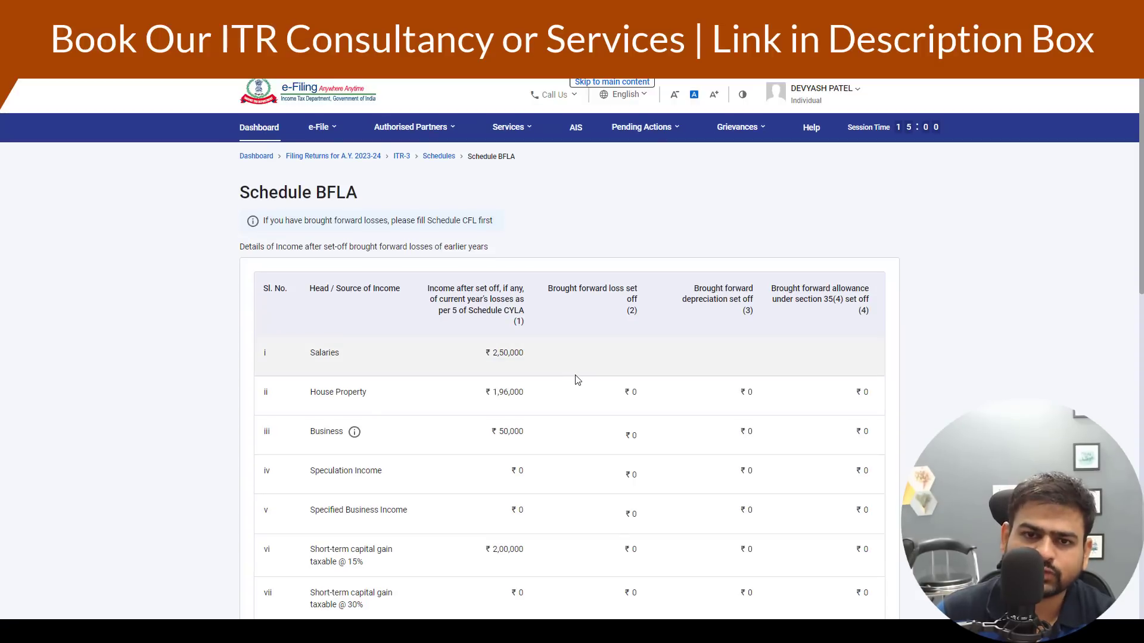
scroll(597, 377, down, 10)
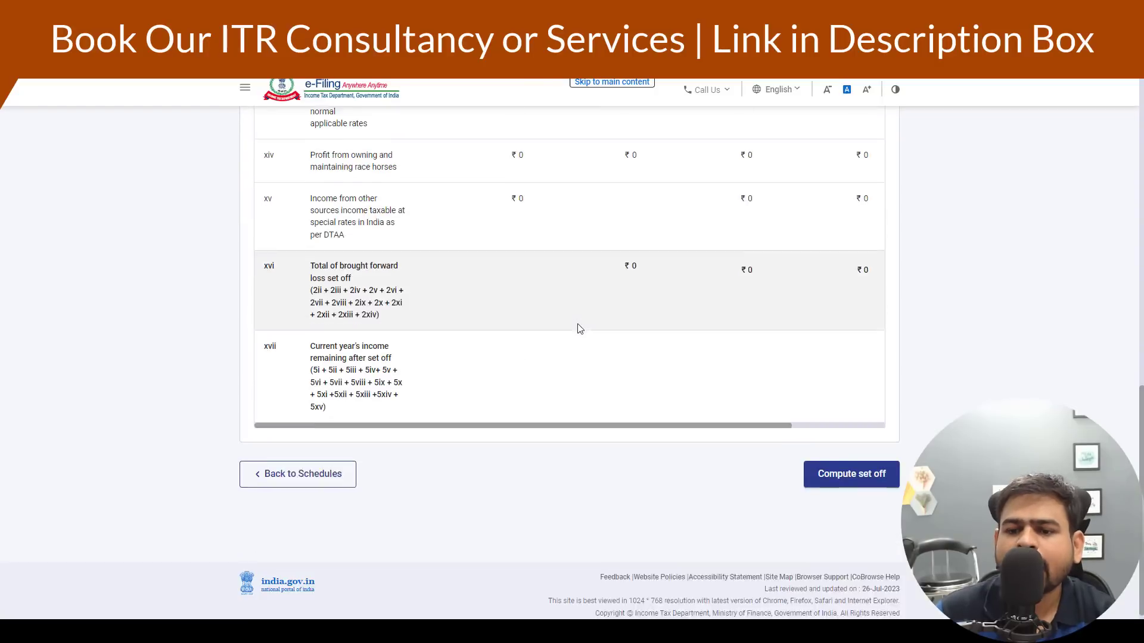
click(874, 476)
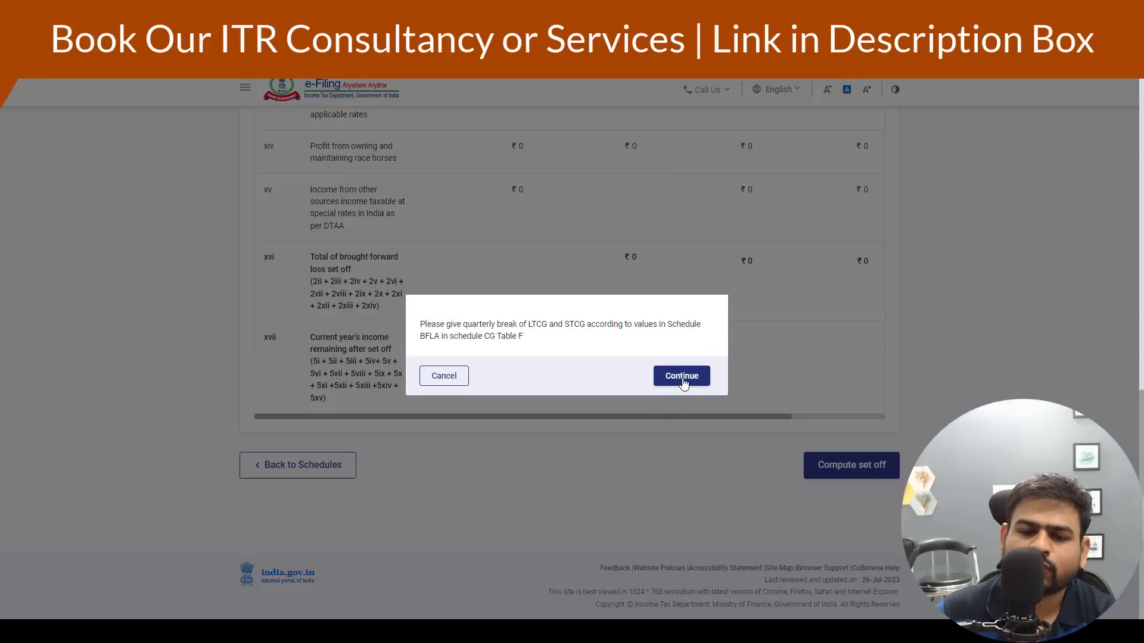
click(682, 382)
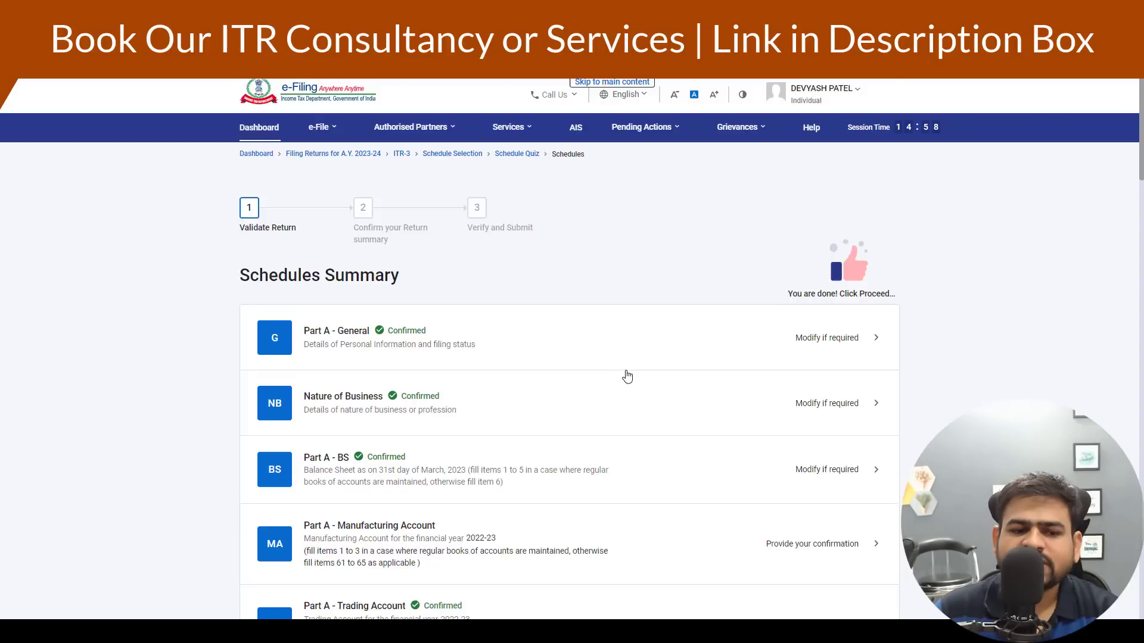
- Reopen Schedule CG and continue with the Section 111A and Section 112A equity asset types selected
scroll(439, 340, down, 10)
scroll(439, 342, down, 5)
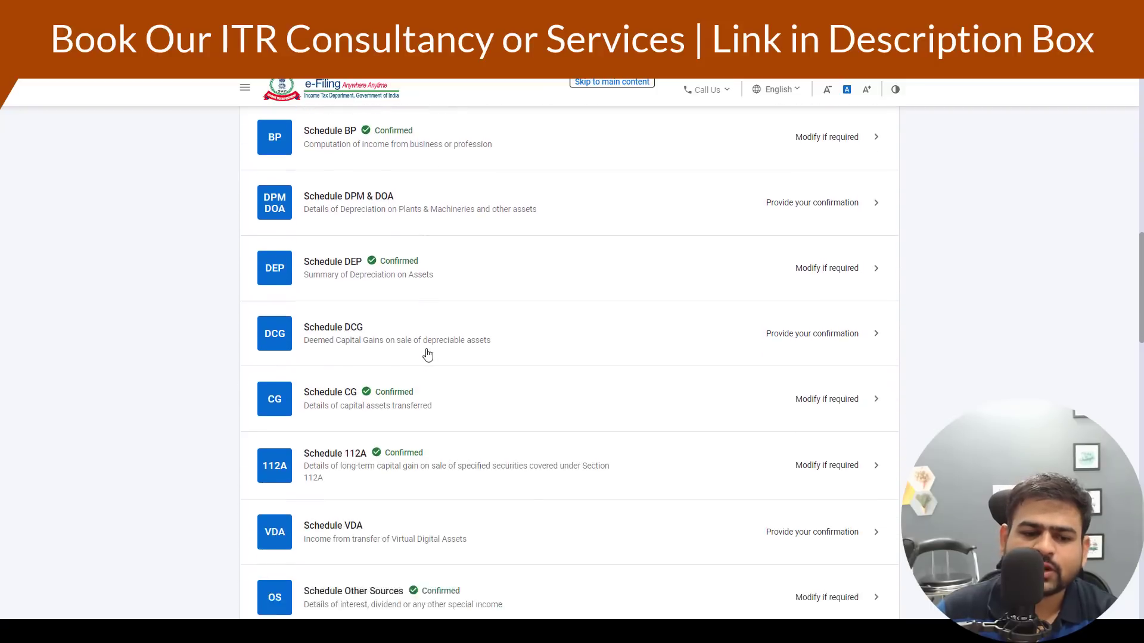
click(547, 314)
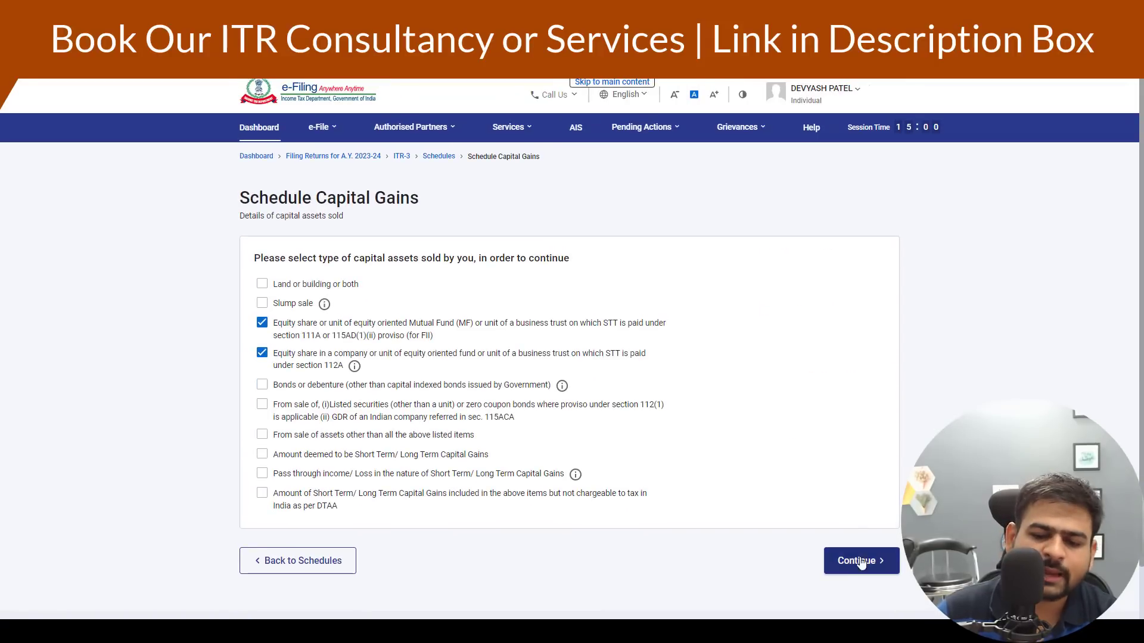
click(867, 560)
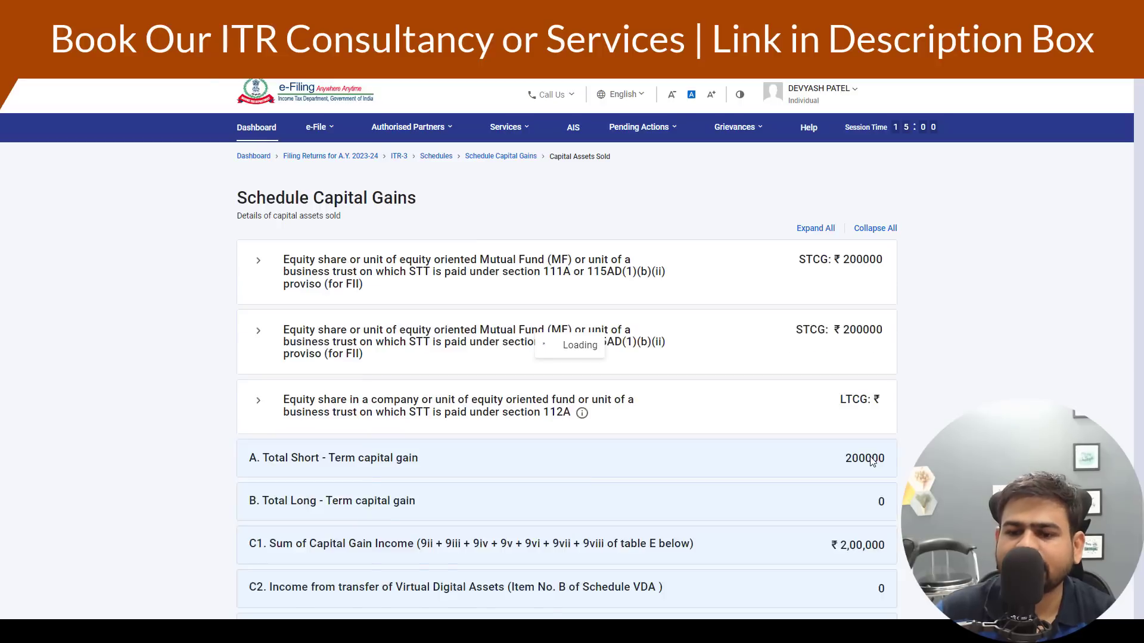
- Open the accrual/receipt section of Schedule Capital Gains for editing and go to the 16 Mar - 31 Mar field for 15% short-term gains
scroll(775, 393, down, 3)
scroll(775, 393, down, 2)
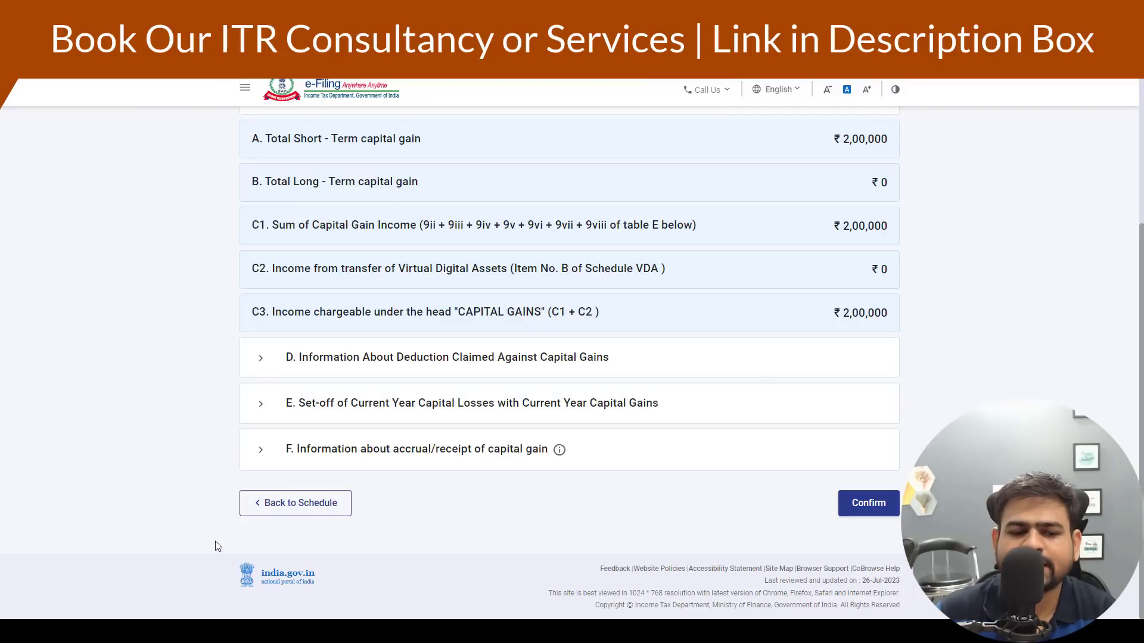
click(250, 452)
click(306, 502)
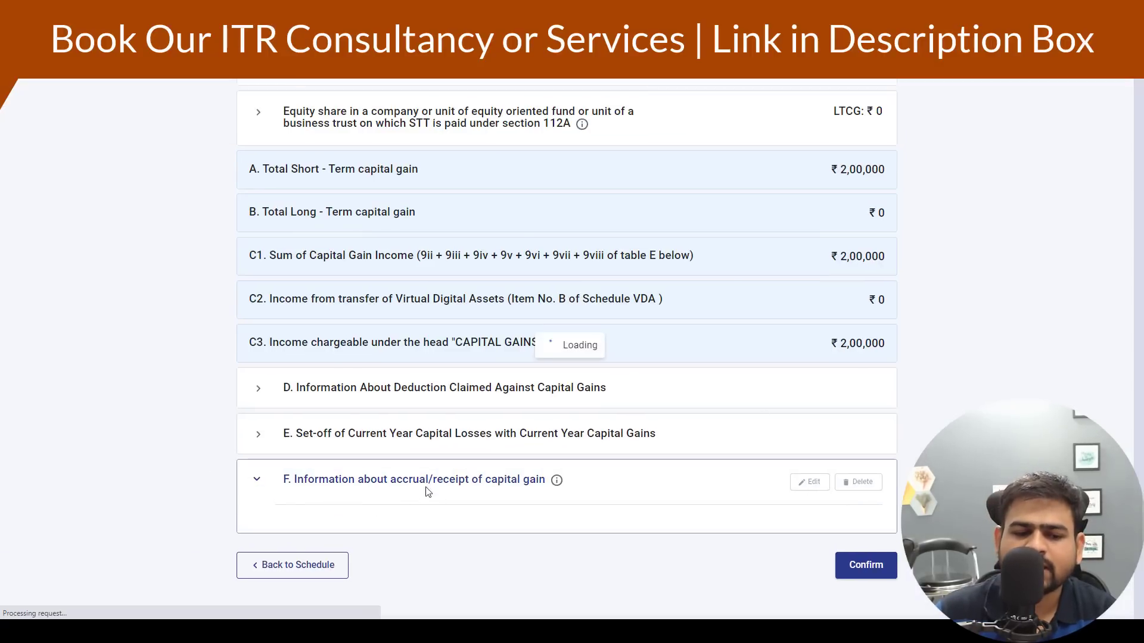
scroll(801, 278, down, 5)
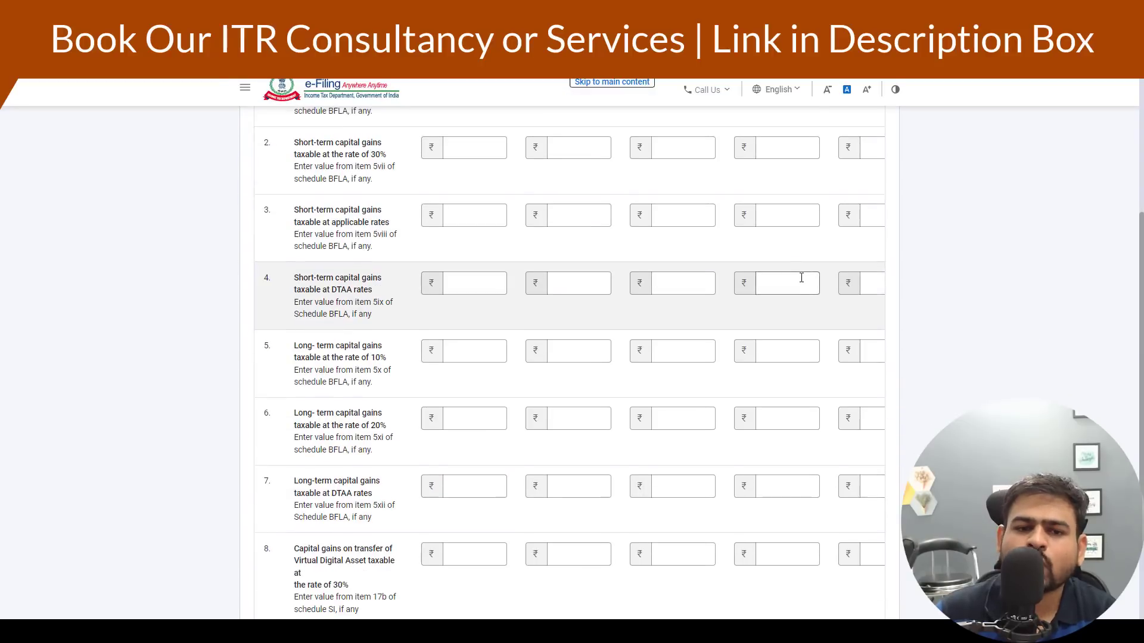
scroll(801, 278, up, 2)
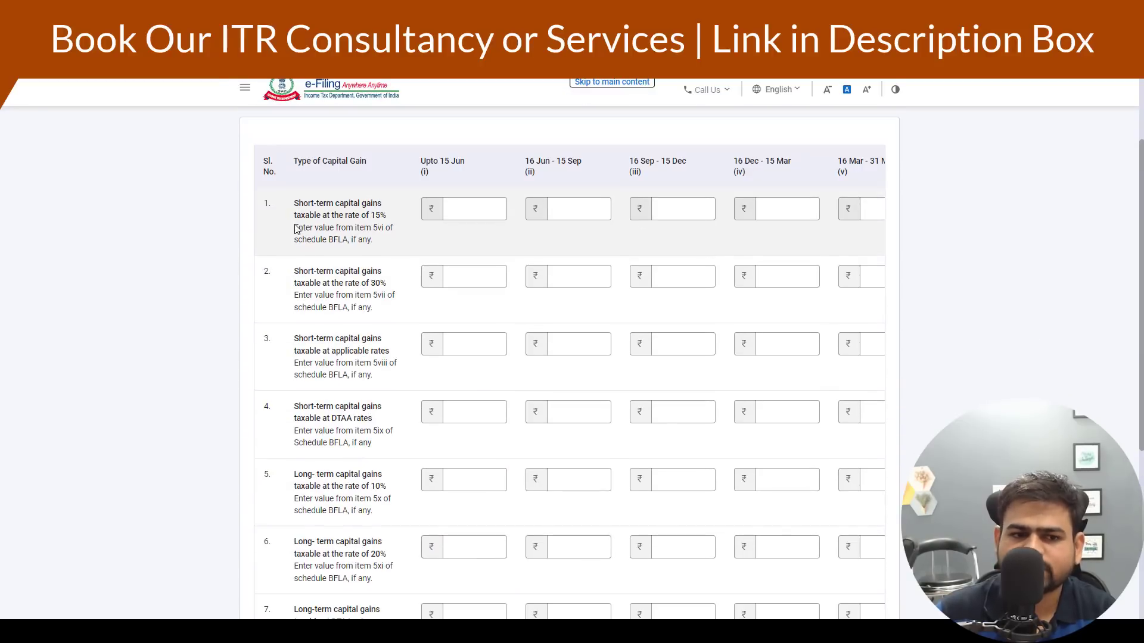
click(880, 205)
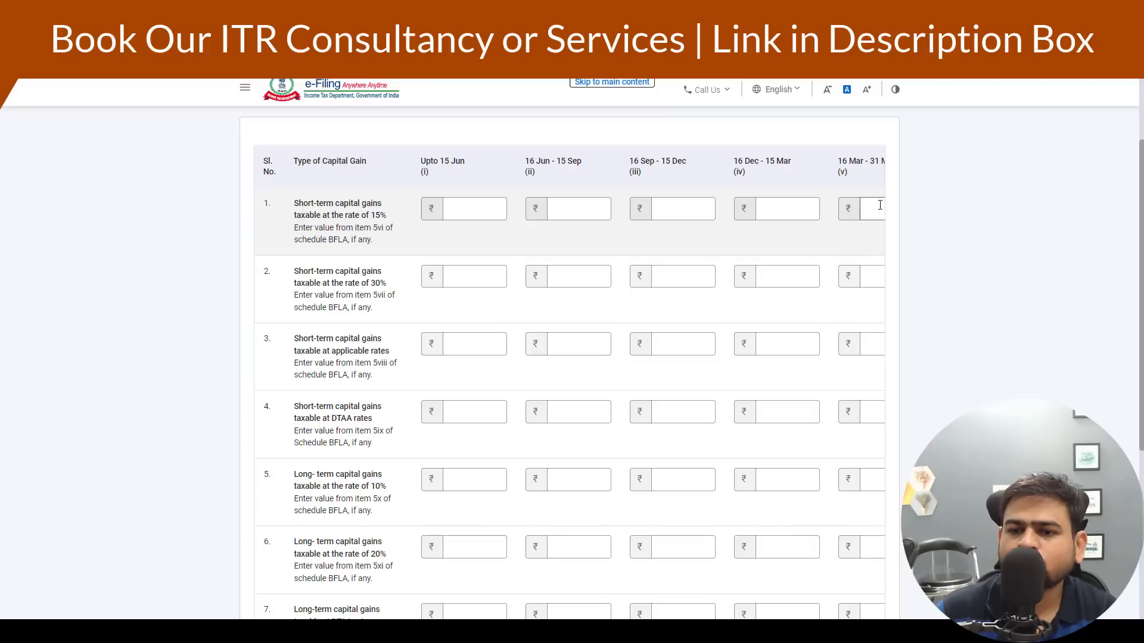
click(880, 205)
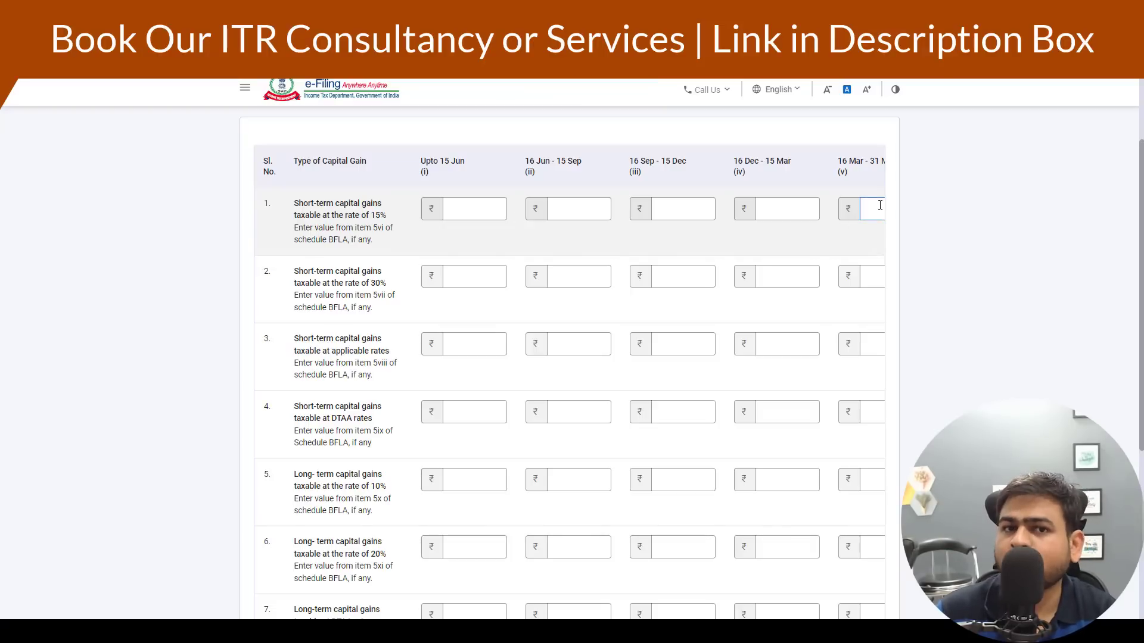
key(shift+Tab)
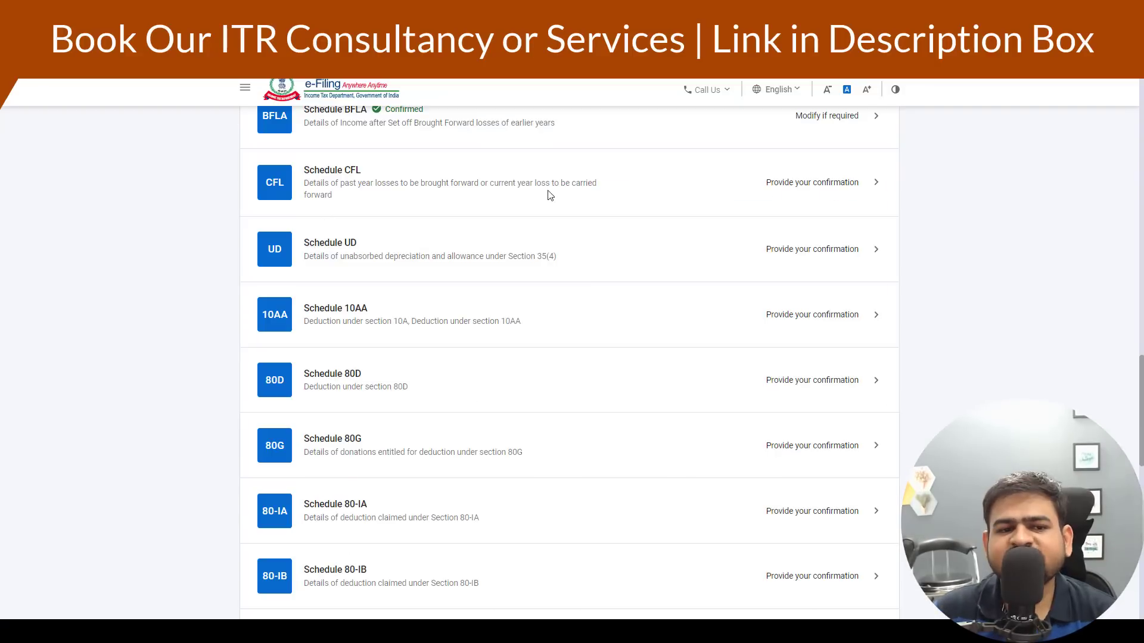
- Open Schedule CFL, review the losses carried forward by assessment year, and compute the set-off
click(581, 188)
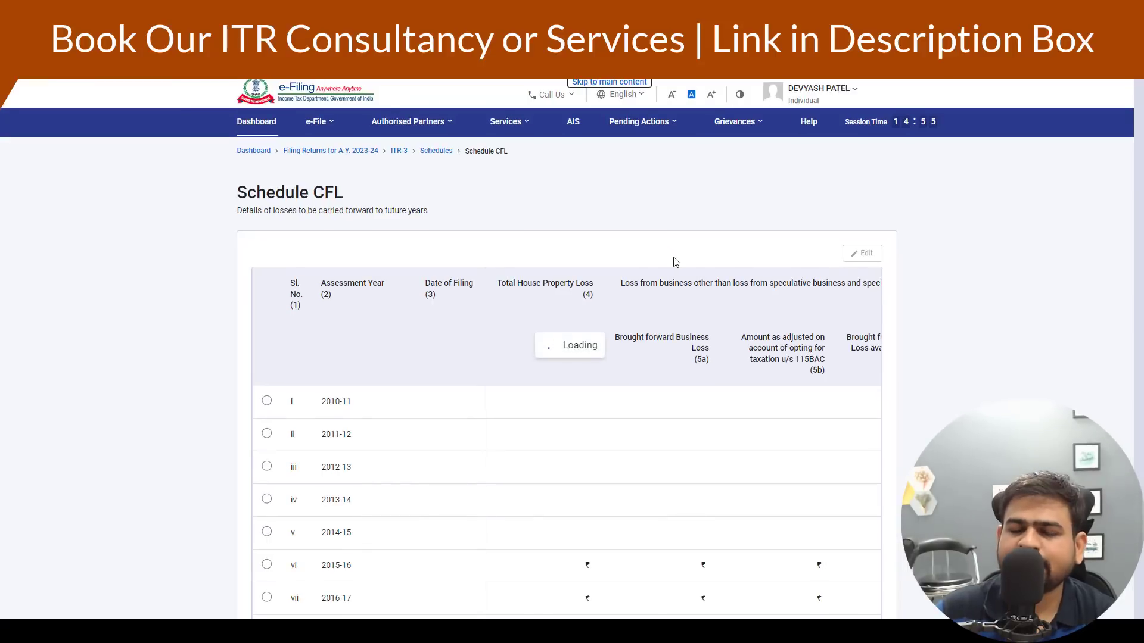
scroll(792, 378, down, 10)
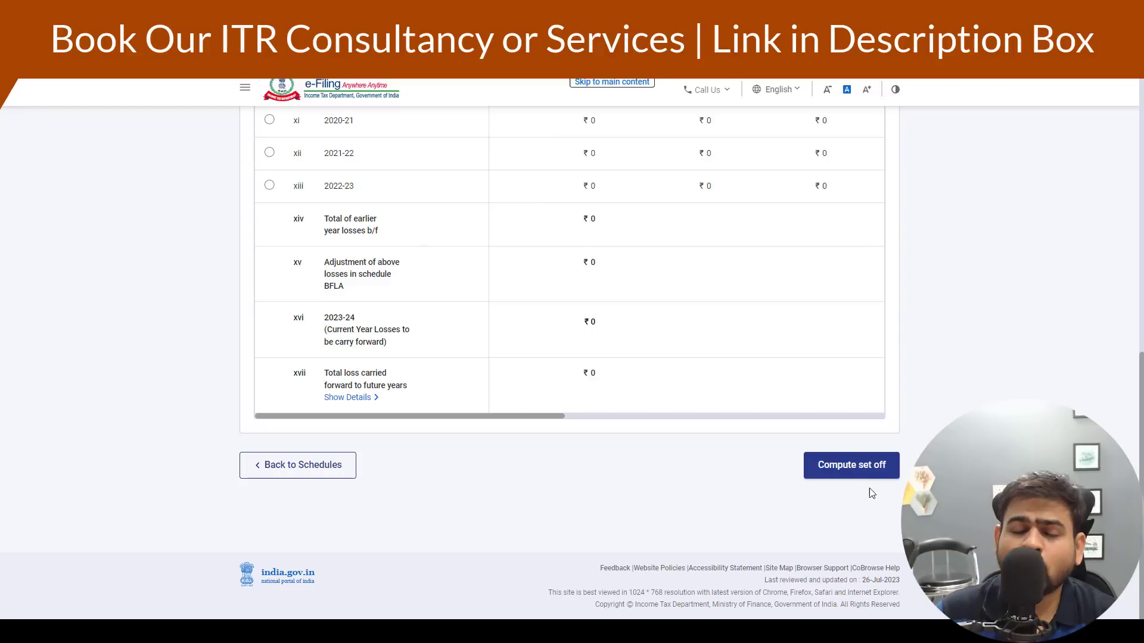
scroll(870, 492, up, 2)
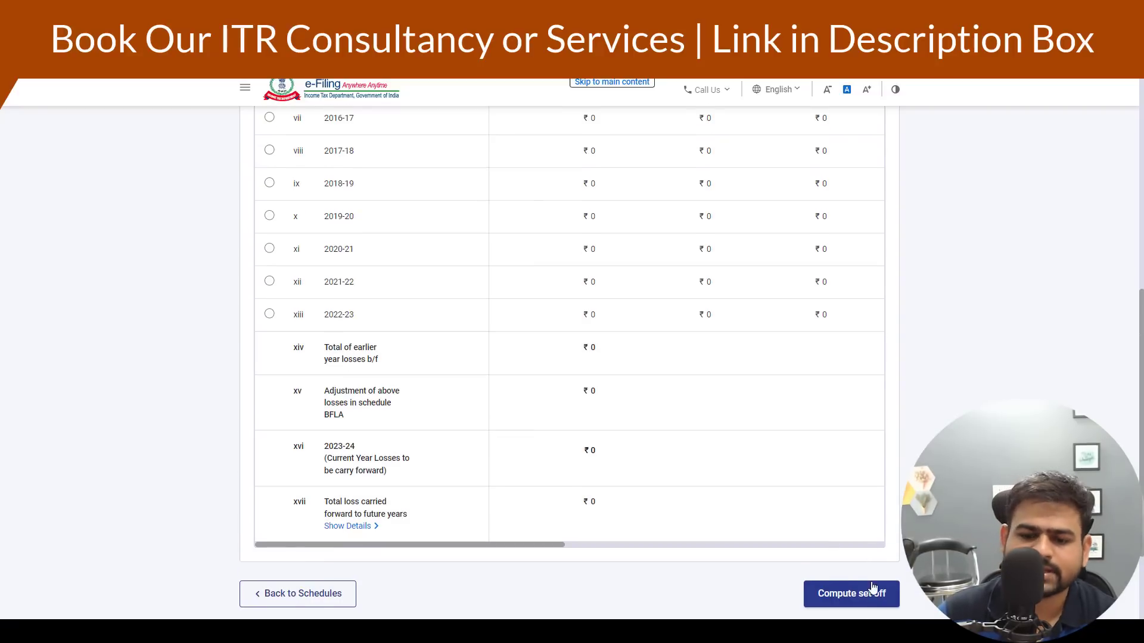
click(846, 598)
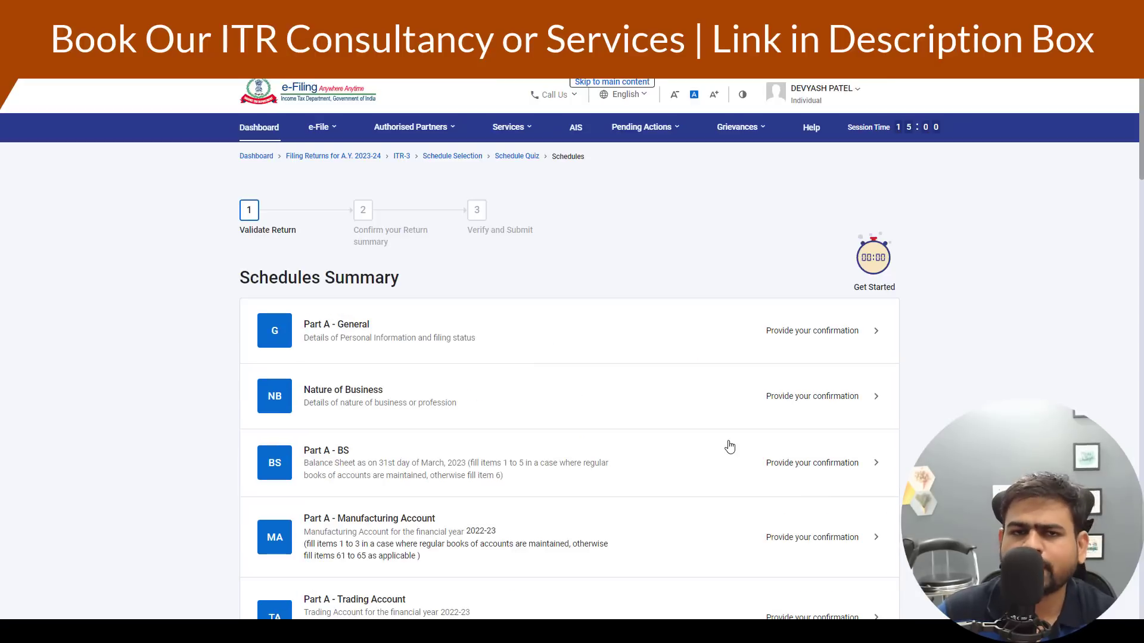
- Open Schedule VI-A and start a Part B deduction entry with section 80C selected
scroll(426, 230, down, 4)
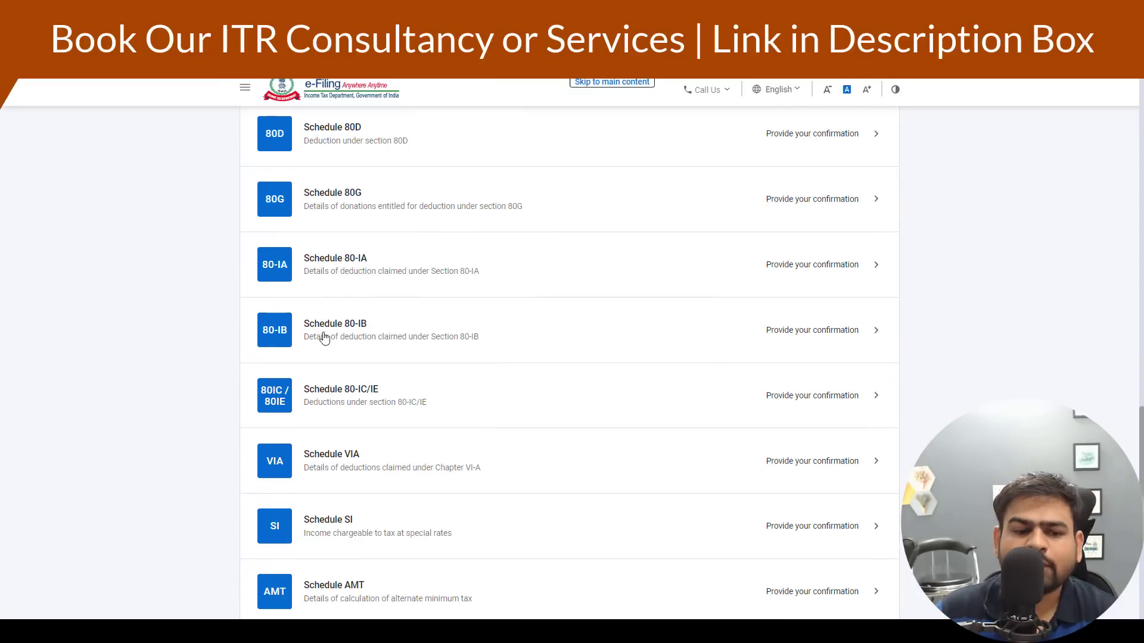
click(459, 471)
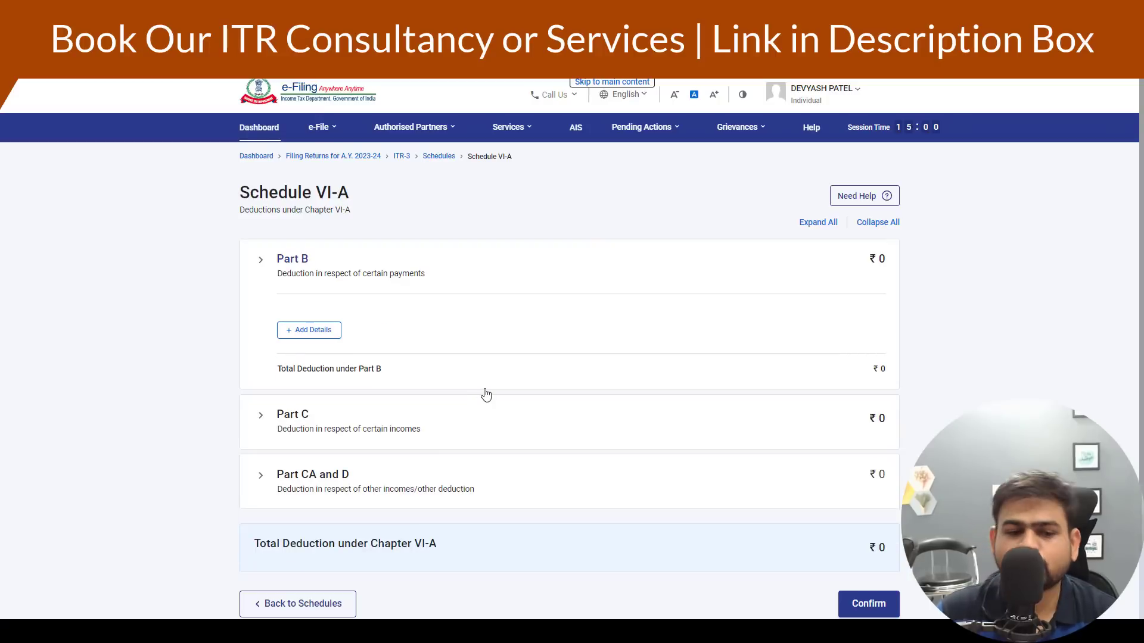
click(287, 328)
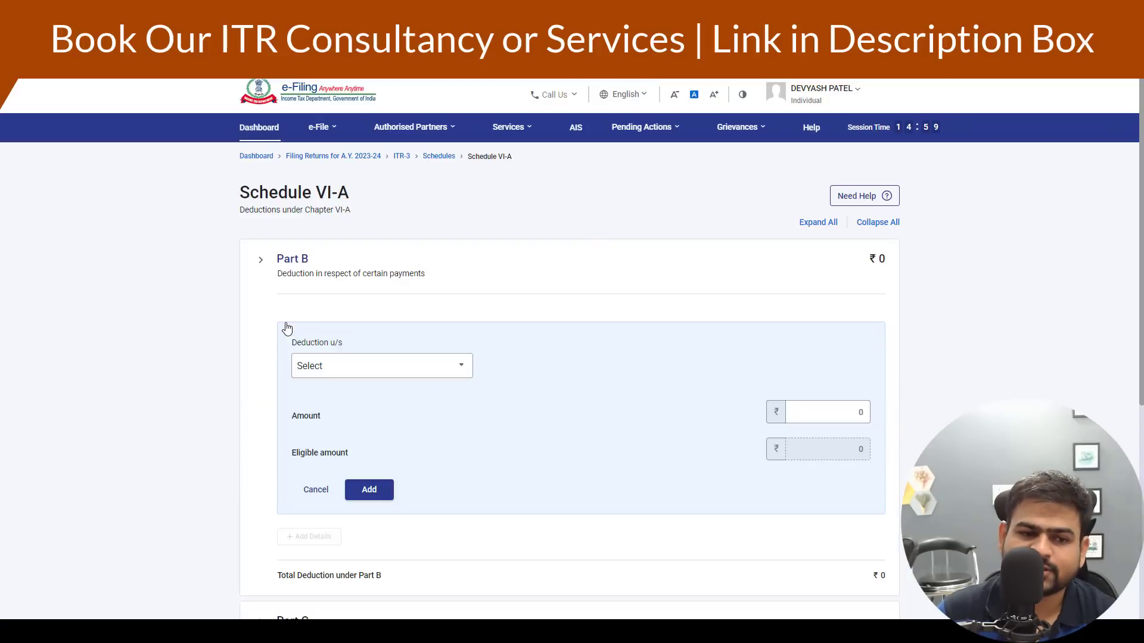
click(369, 365)
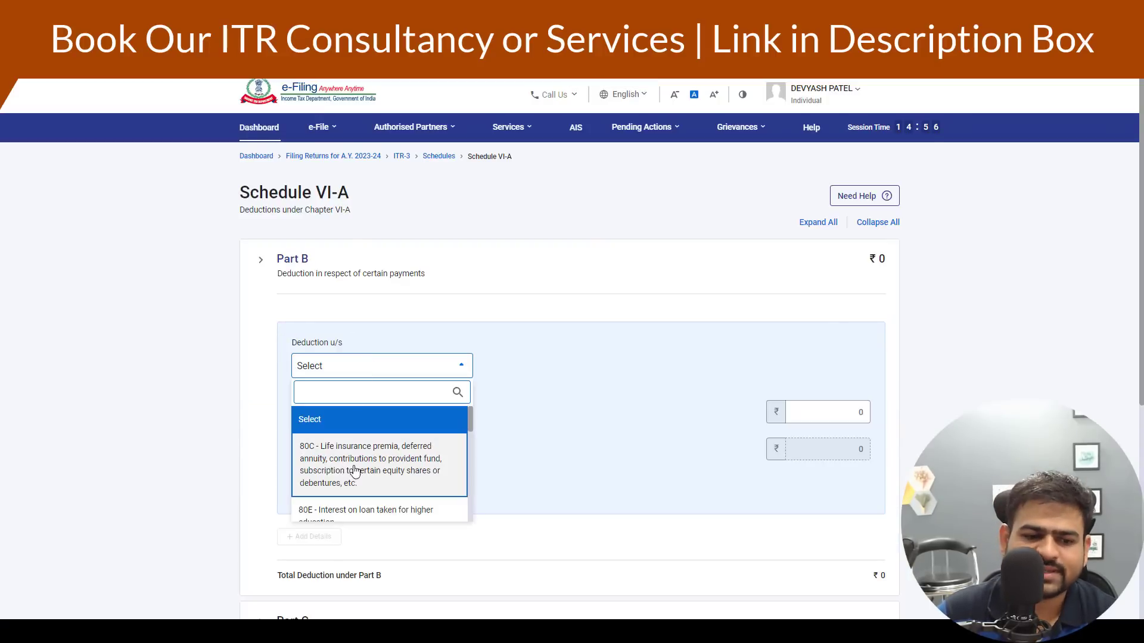
click(388, 464)
click(817, 455)
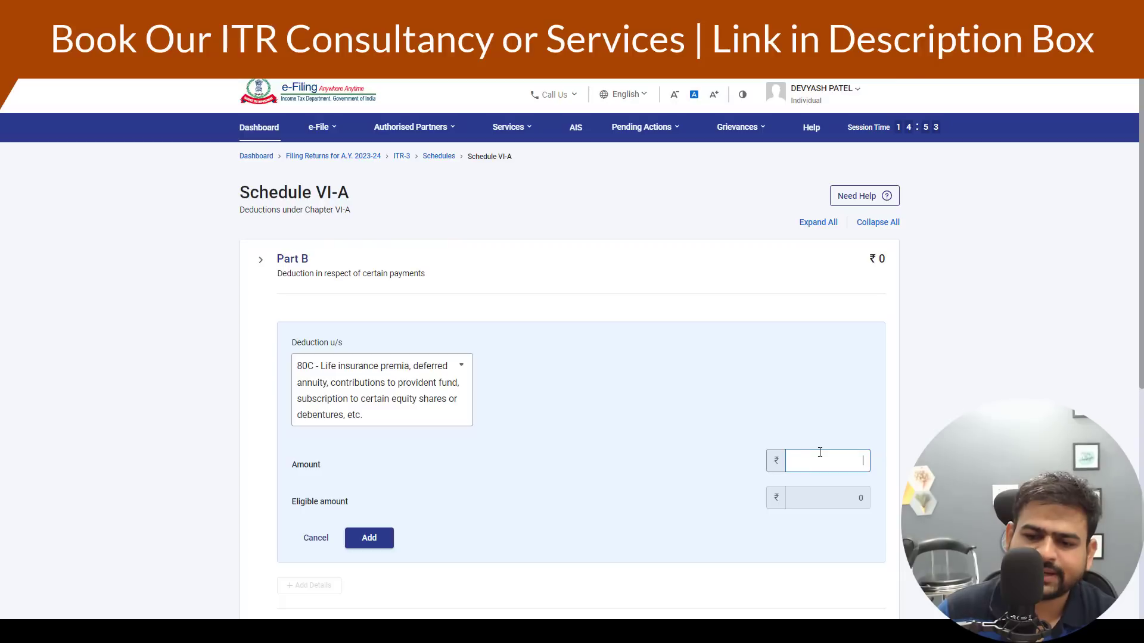
- Try 80GG (rent paid) and 80CCD(1B) (Central Government pension scheme) as the section for the Part B deduction entry
click(381, 396)
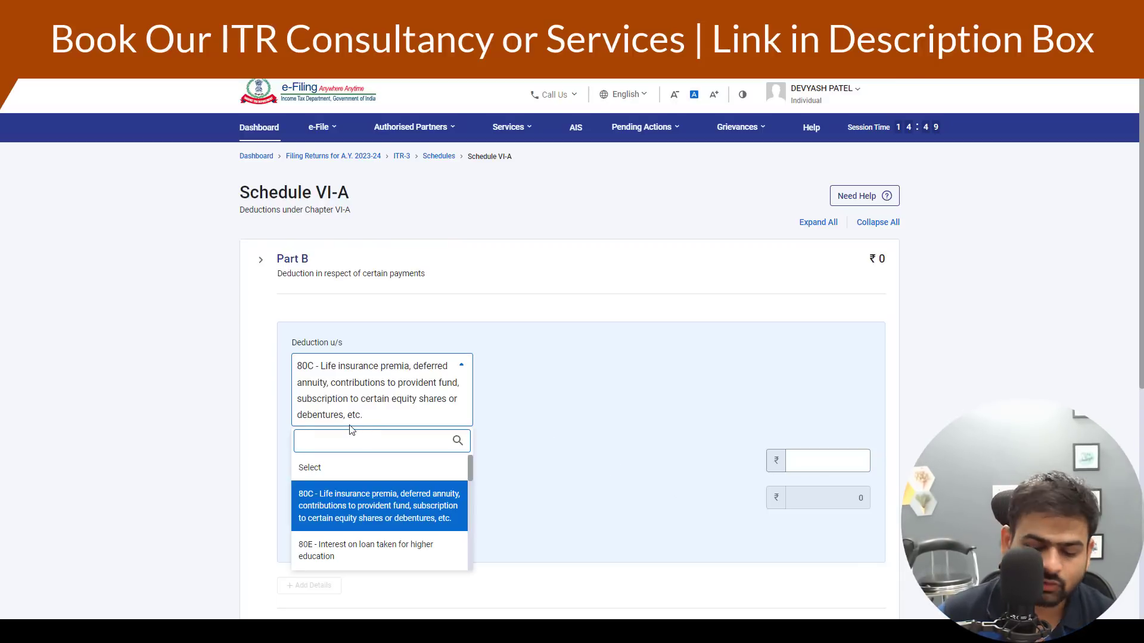
text(80gg)
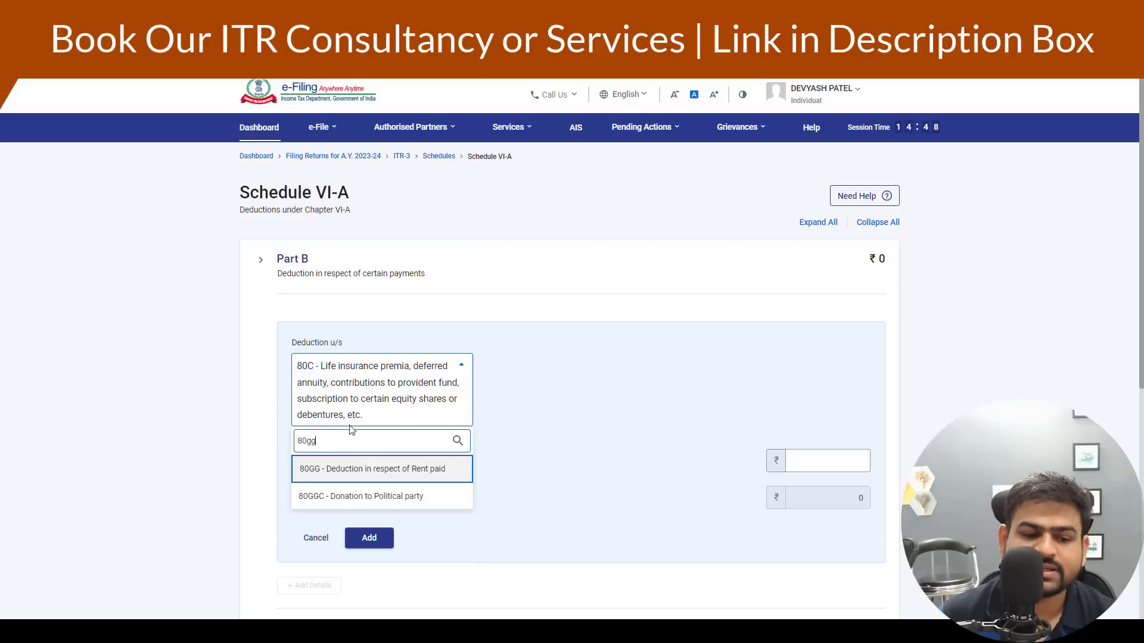
click(436, 472)
click(439, 391)
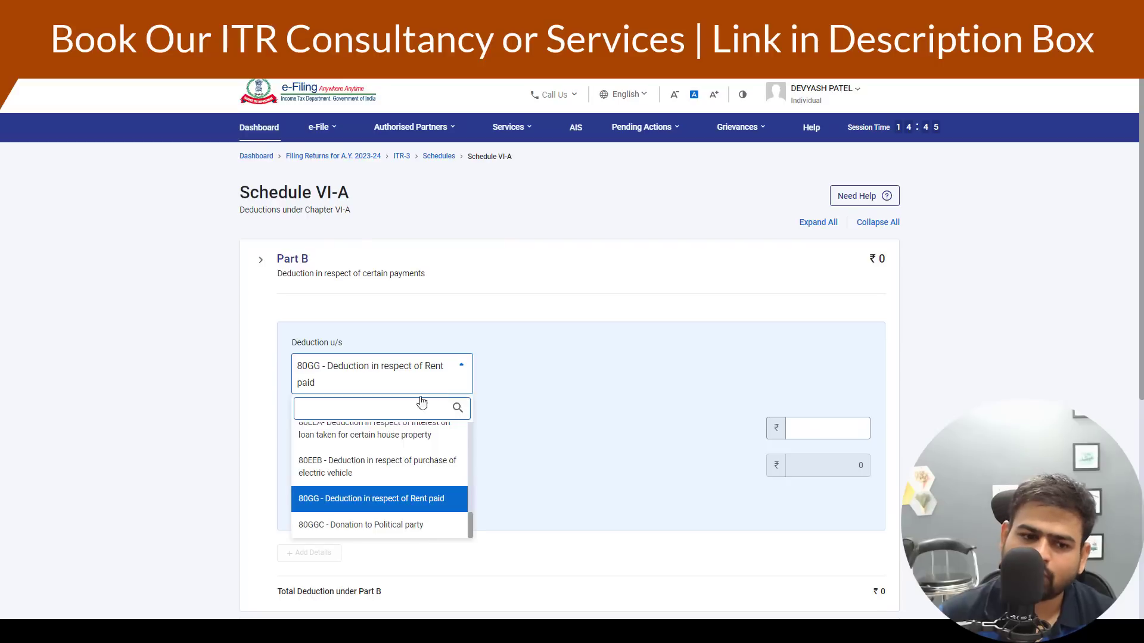
text(80cc)
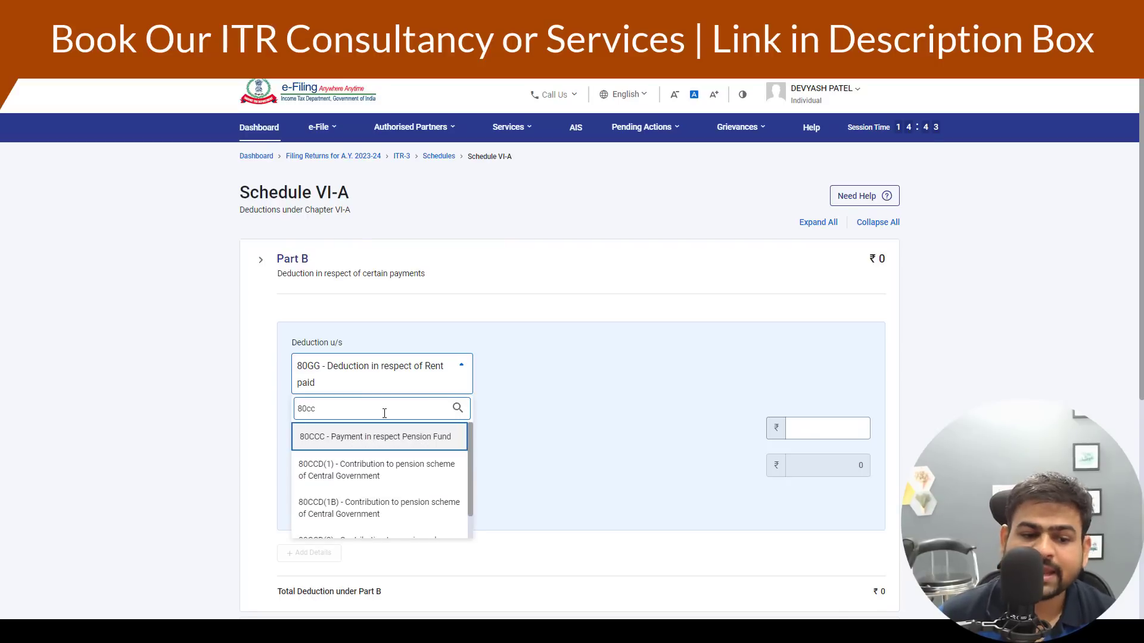
click(329, 508)
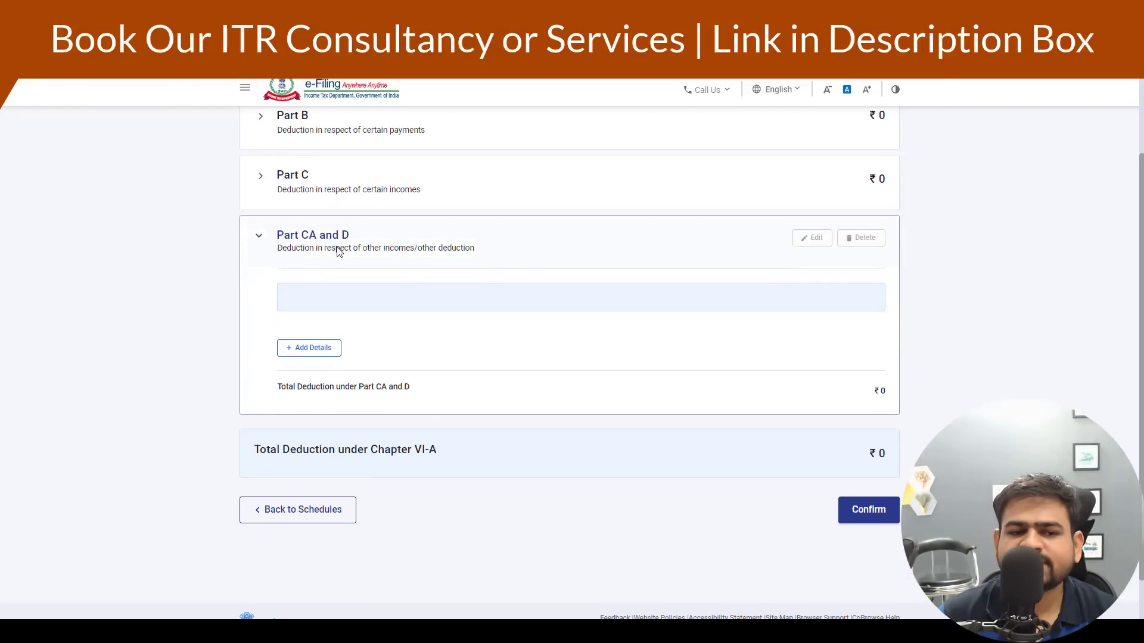
- Enter 10000 as the 80TTA savings bank interest deduction in Part CA and D, and confirm Schedule VI-A
click(351, 351)
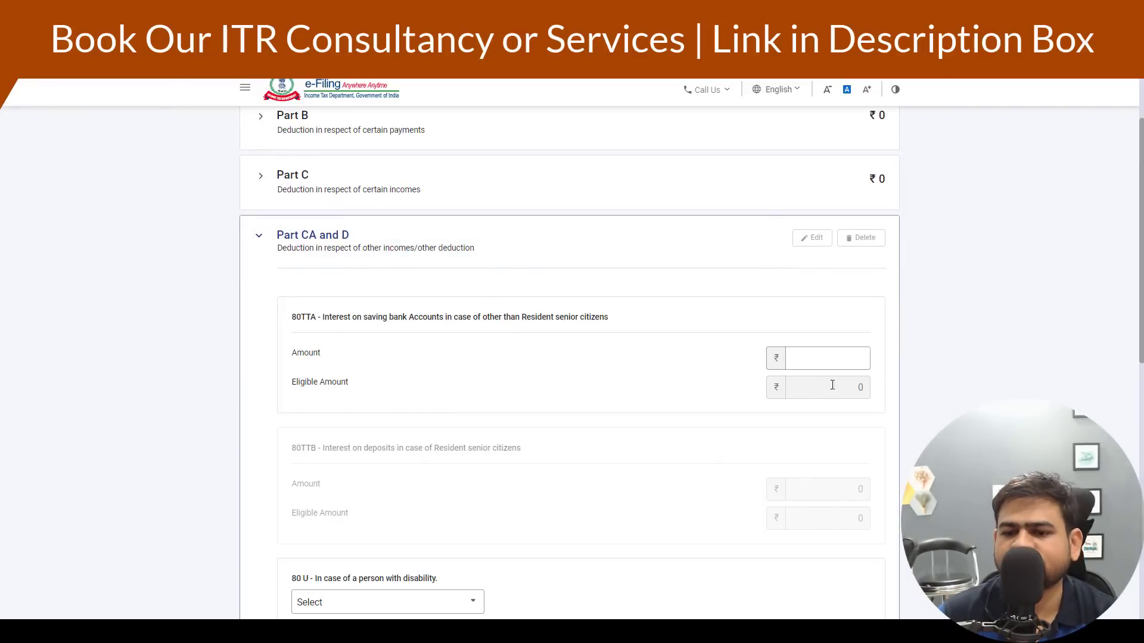
click(855, 358)
text(10,00)
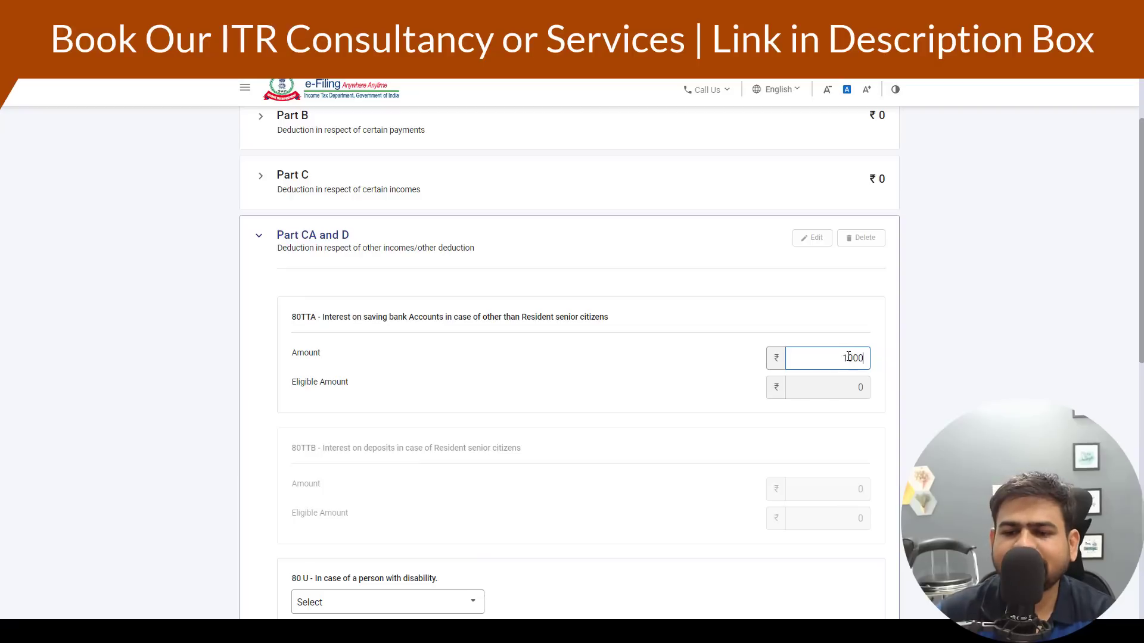
text(0)
click(664, 392)
scroll(664, 392, down, 5)
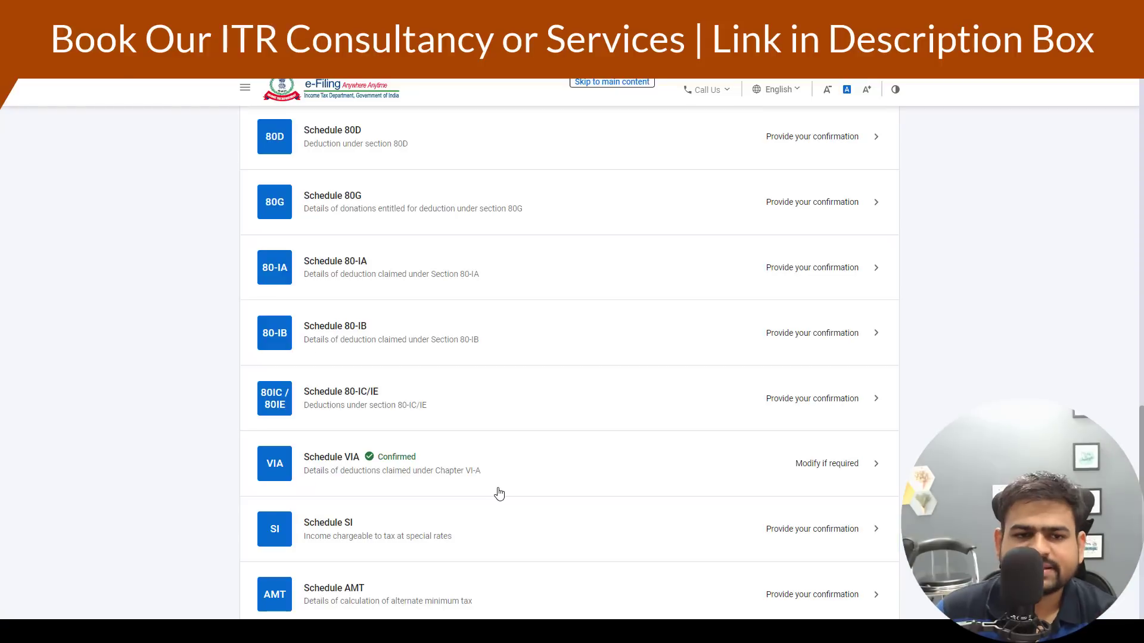
- Open Schedule 80D for editing and go to the health insurance amount for Self & Family
scroll(499, 493, up, 2)
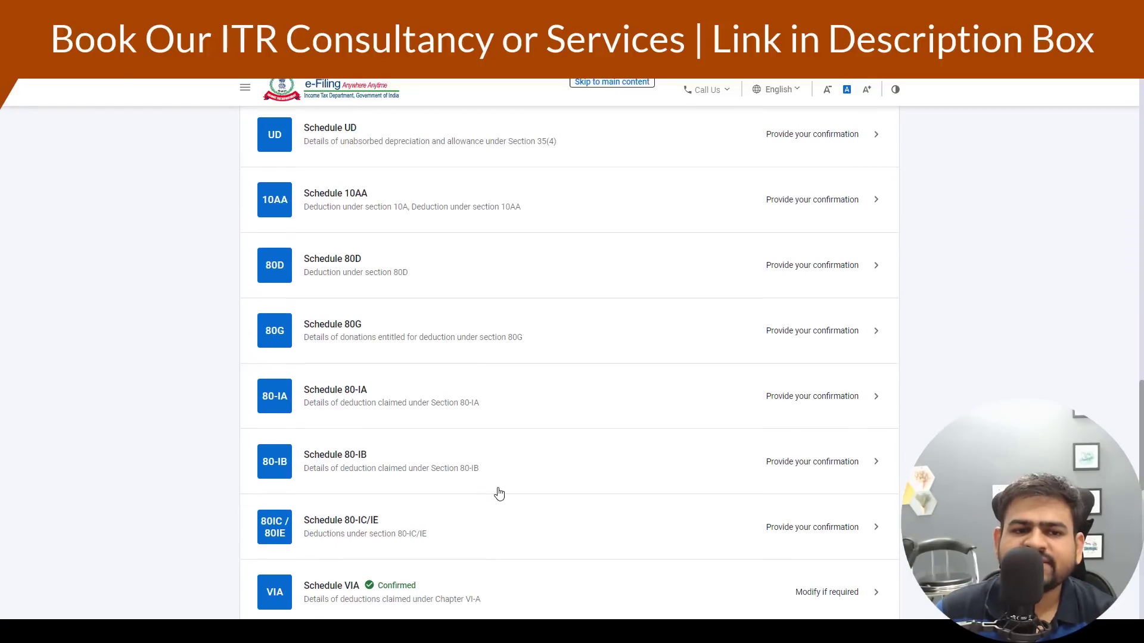
click(413, 285)
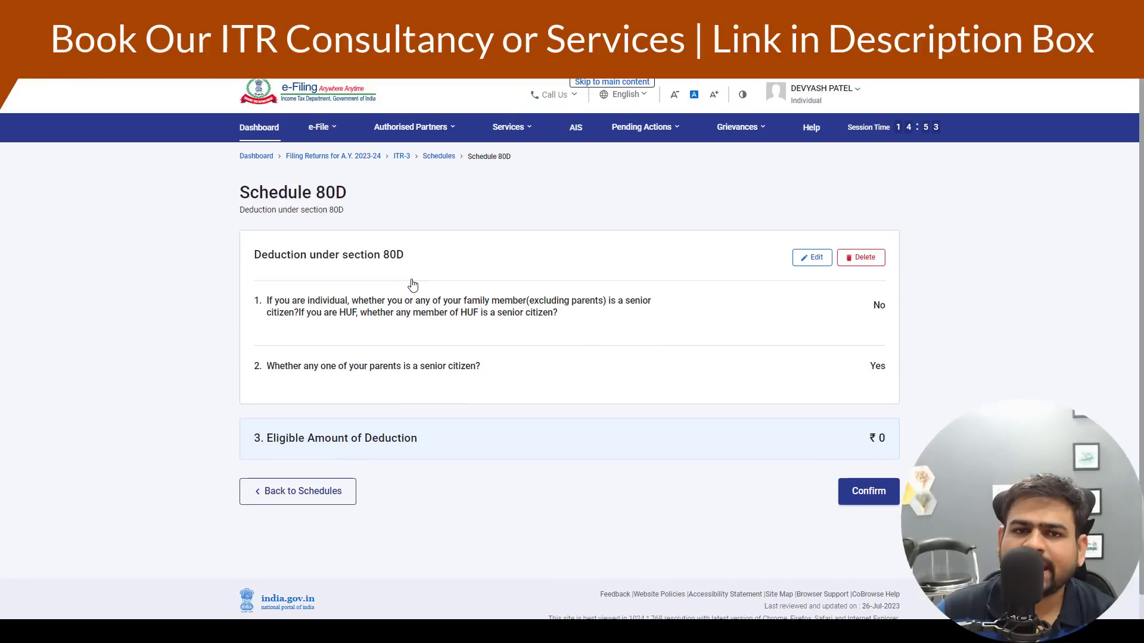
drag(403, 274, 513, 273)
click(811, 260)
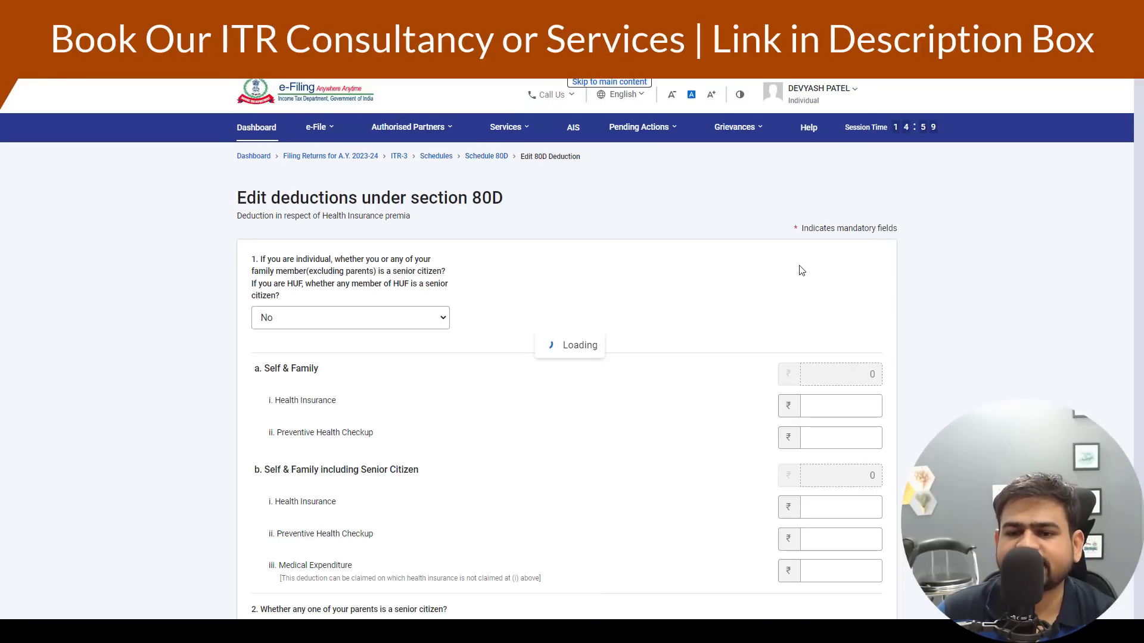
scroll(772, 328, down, 3)
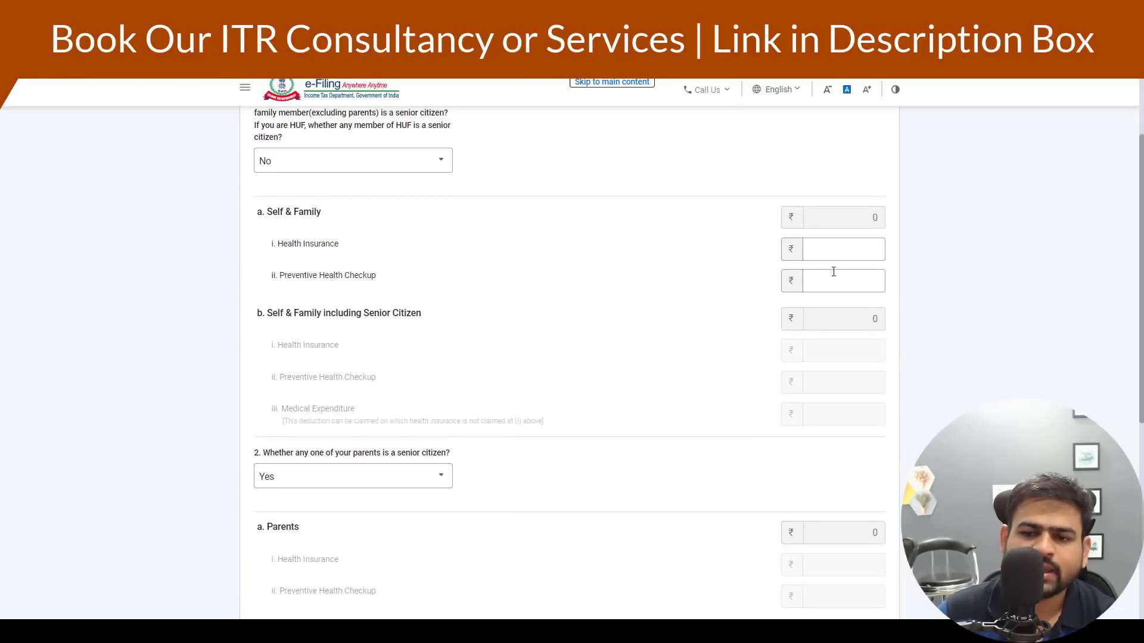
click(848, 255)
- Check the health insurance and medical expenditure fields for Parents including Senior Citizen, including the note on medical expenditure
scroll(846, 266, down, 6)
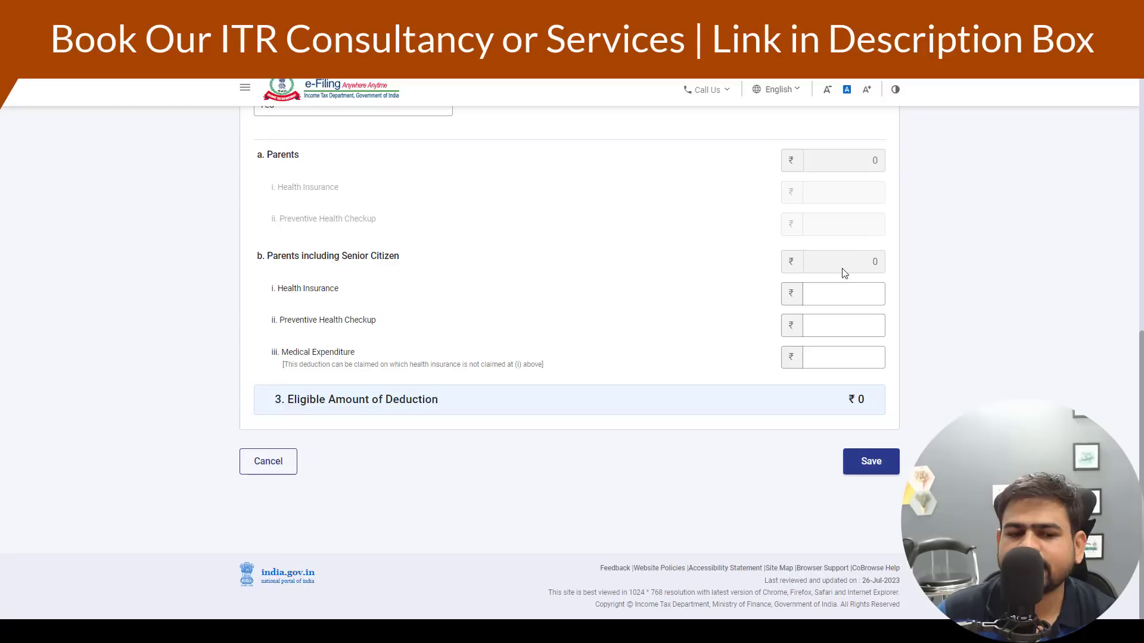
click(858, 293)
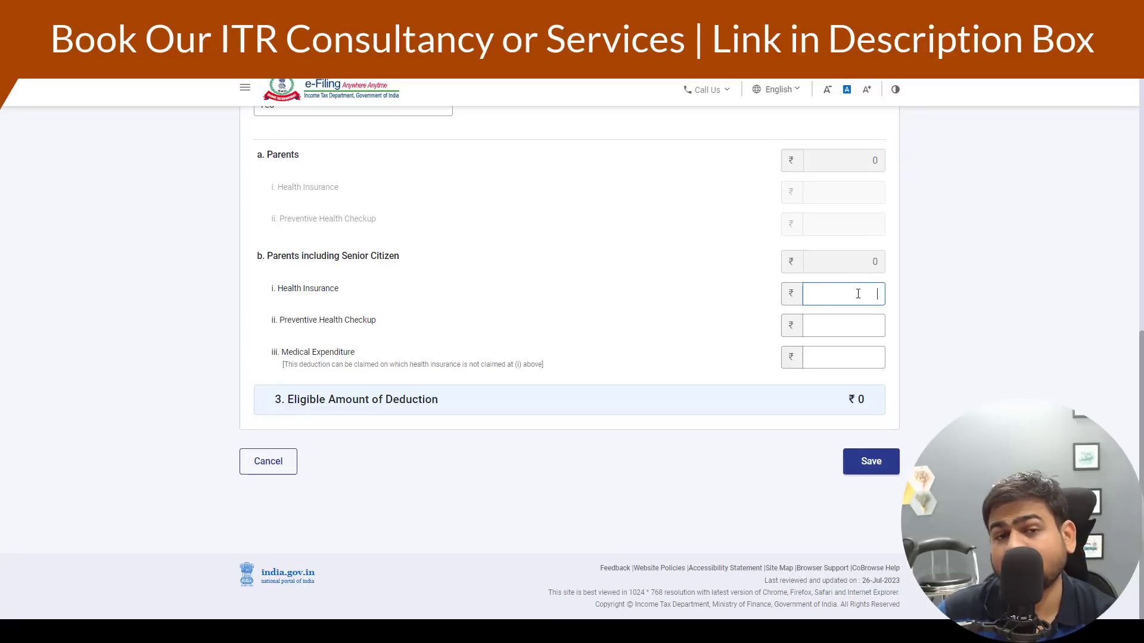
scroll(619, 306, up, 2)
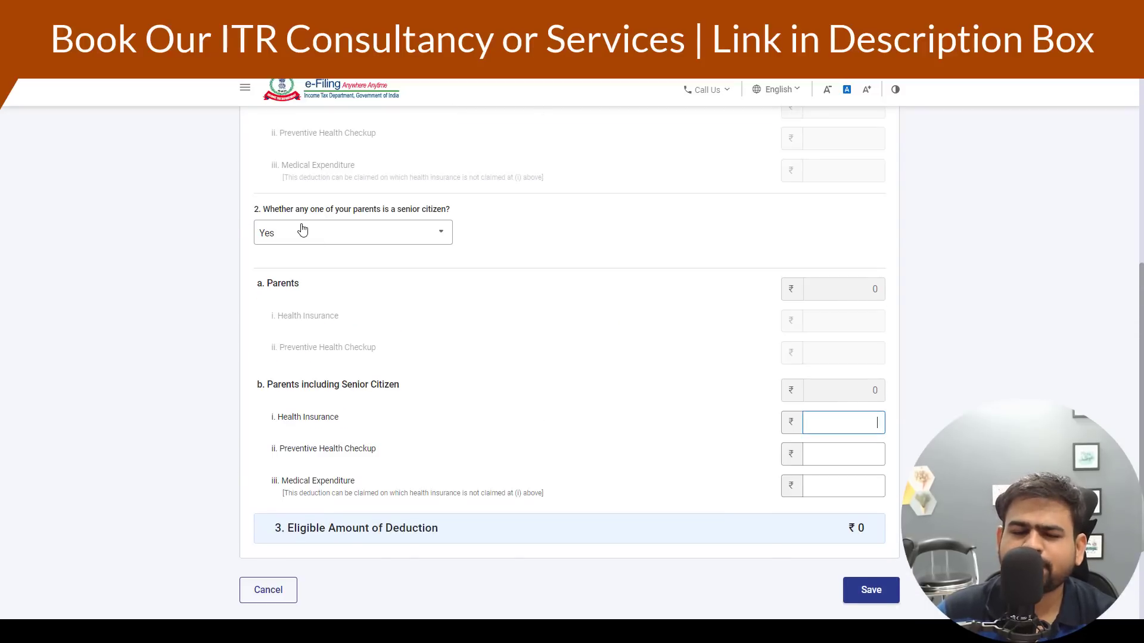
scroll(303, 230, down, 2)
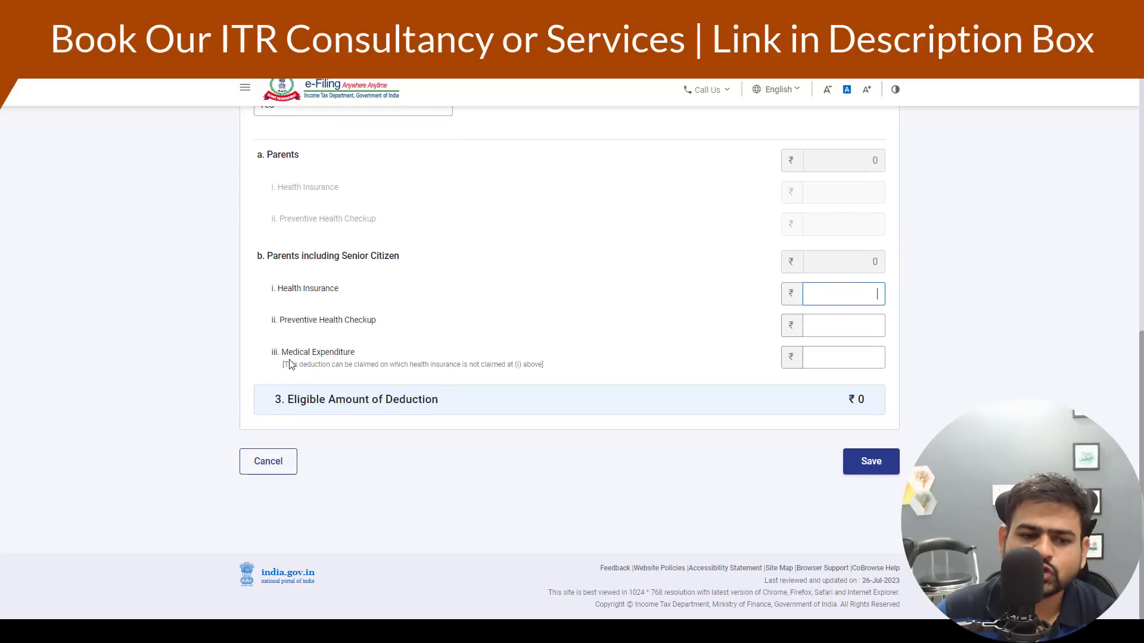
mouse_move(290, 364)
mouse_down()
mouse_move(385, 364)
mouse_move(284, 364)
mouse_up()
click(818, 366)
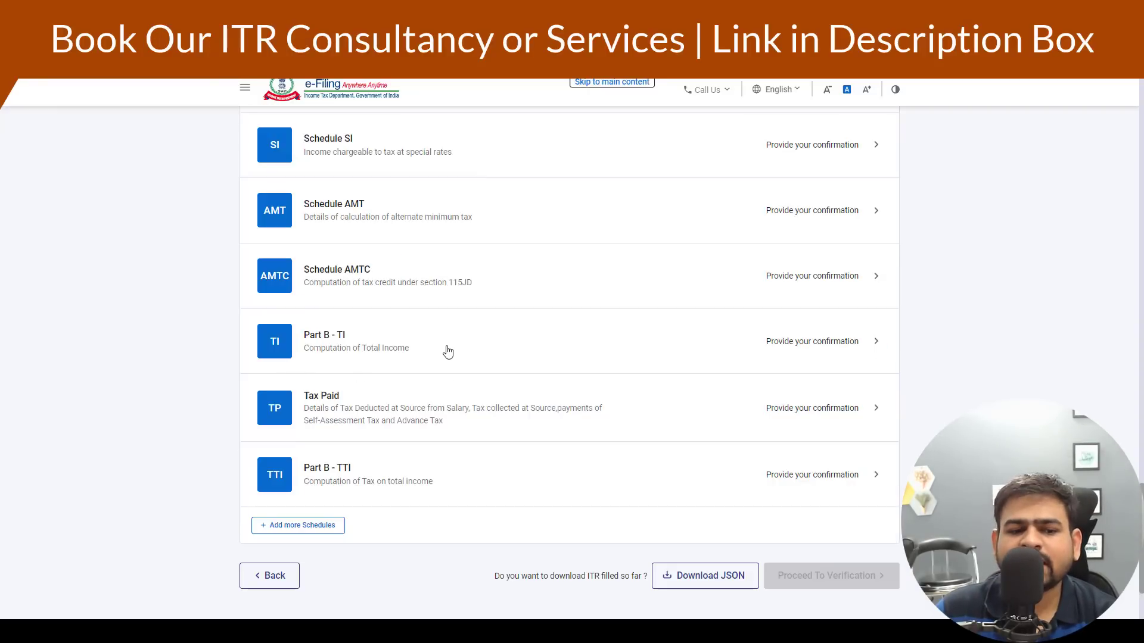
- Open Part B - TI, check the business income and the balance after current year losses, and confirm the schedule
click(414, 352)
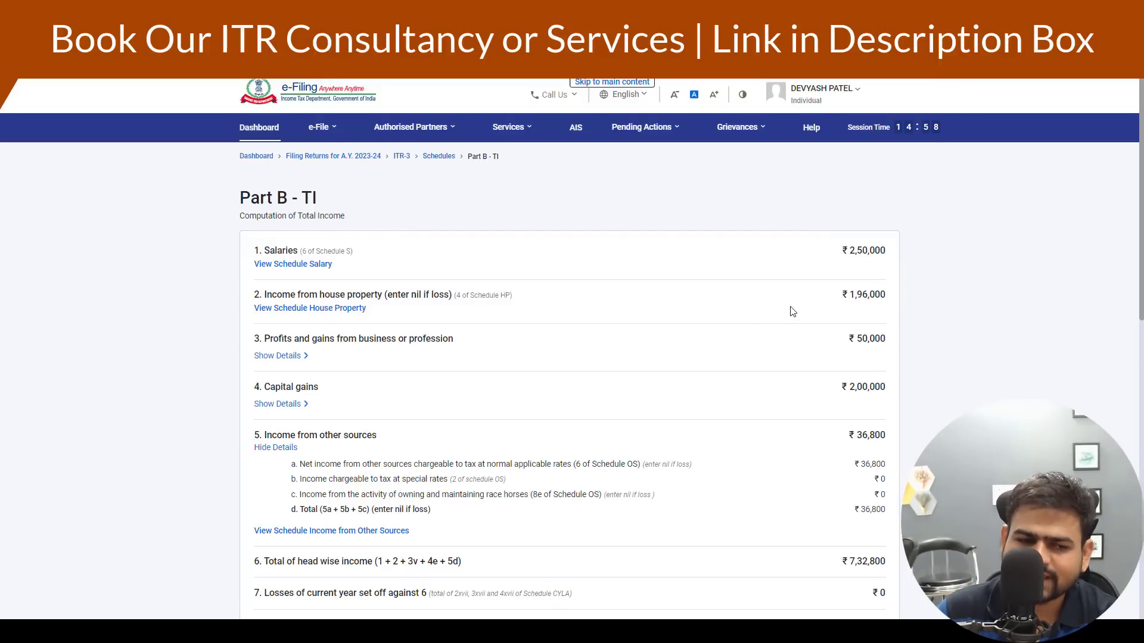
drag(842, 338, 879, 340)
scroll(874, 349, down, 10)
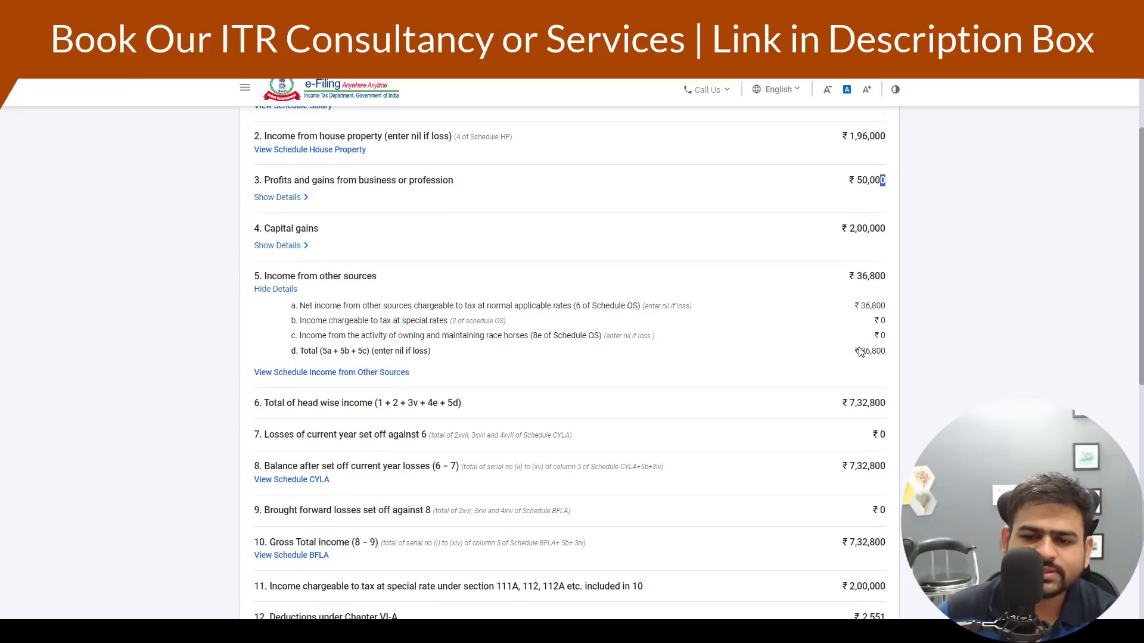
click(881, 468)
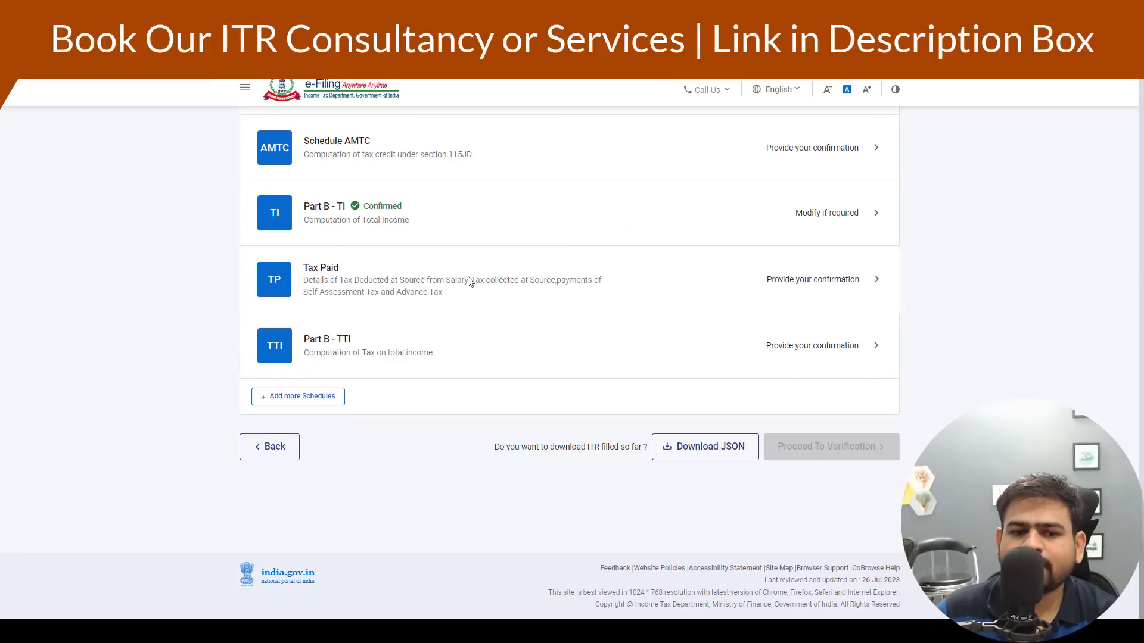
- Open the Tax Paid schedule and expand the TDS 2 section on income other than salary
click(471, 280)
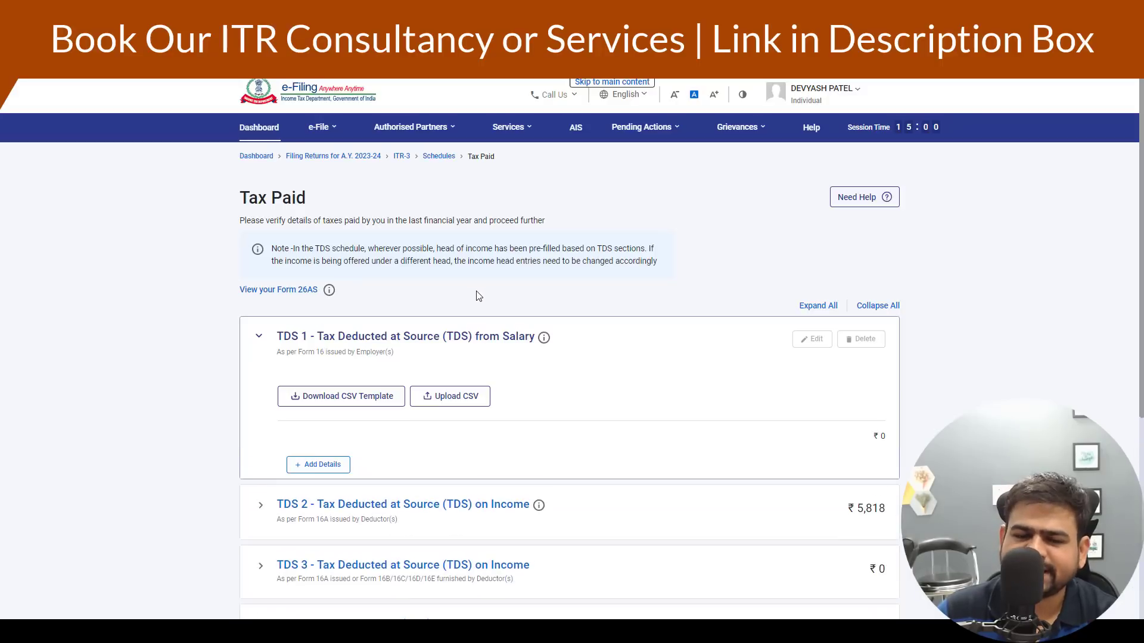
scroll(477, 298, down, 3)
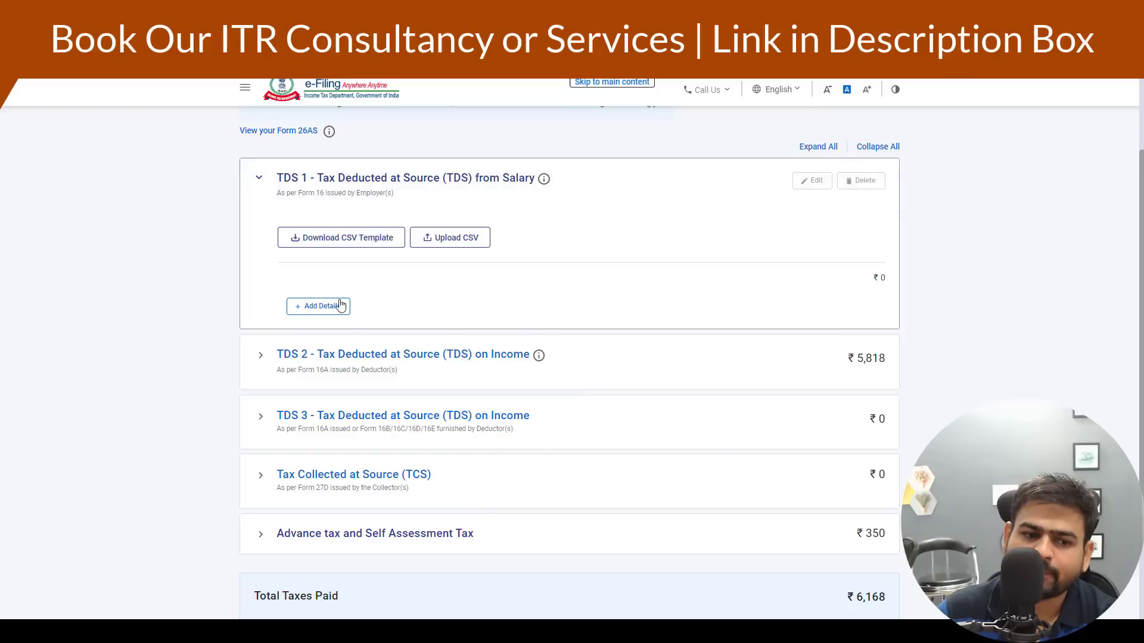
click(285, 374)
scroll(403, 335, down, 3)
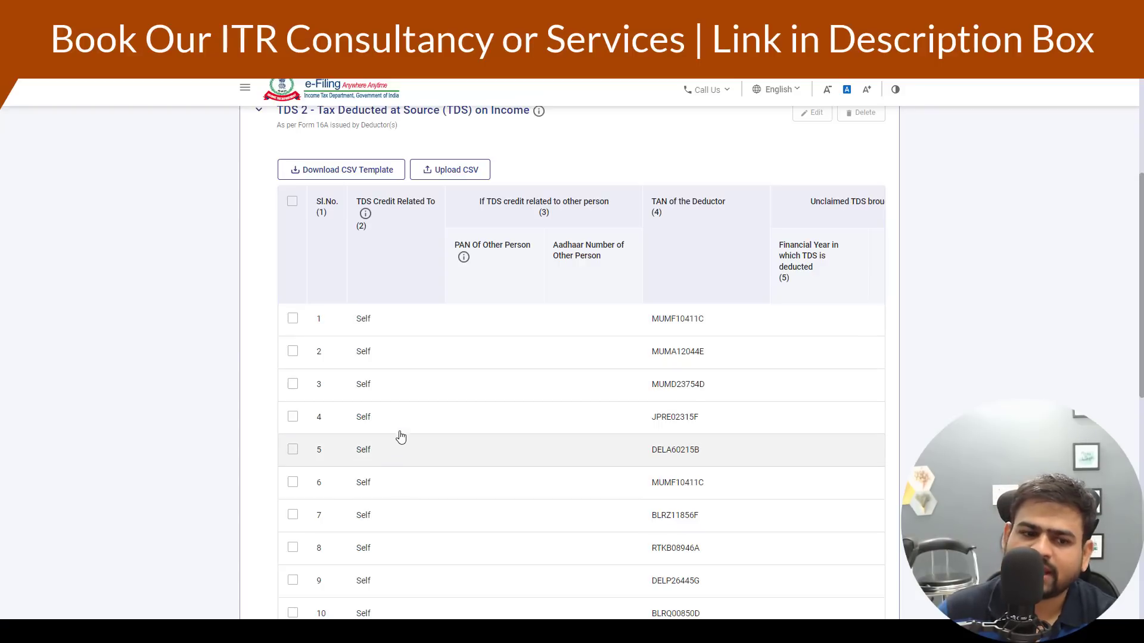
- Edit the second TDS 2 entry and choose Income from Business and Profession as the head of income for its gross amount
click(292, 351)
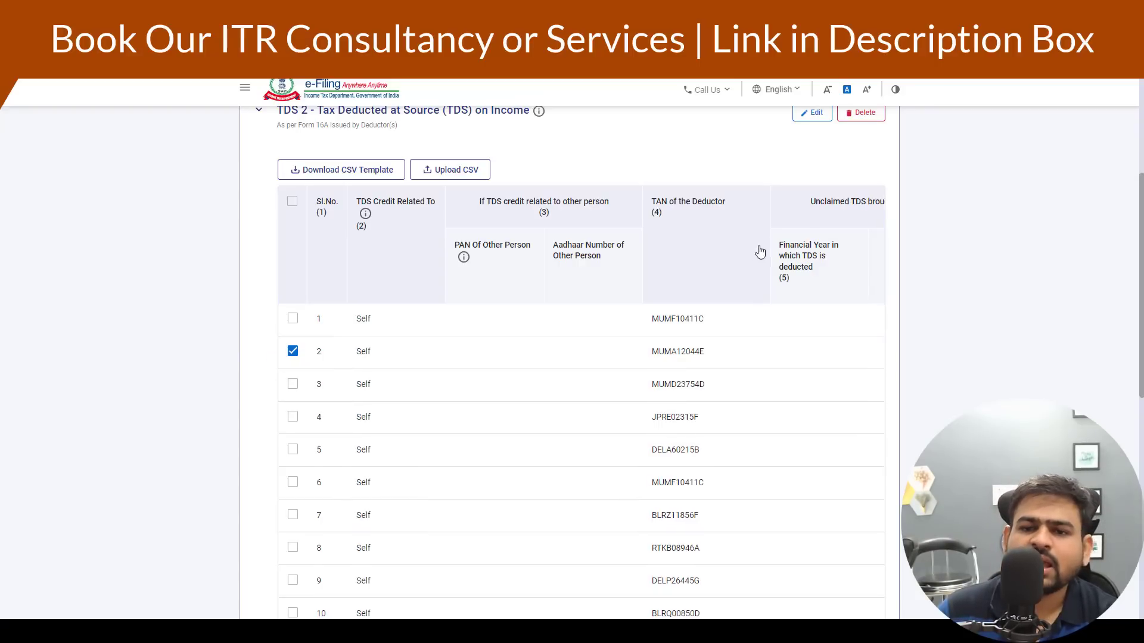
click(812, 115)
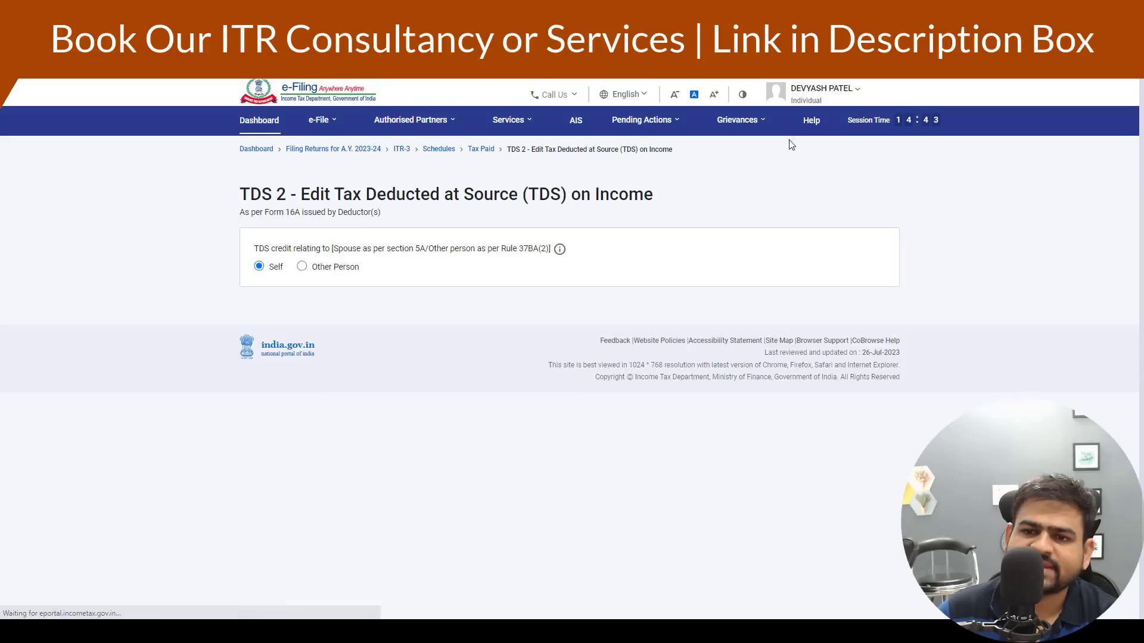
scroll(672, 357, down, 10)
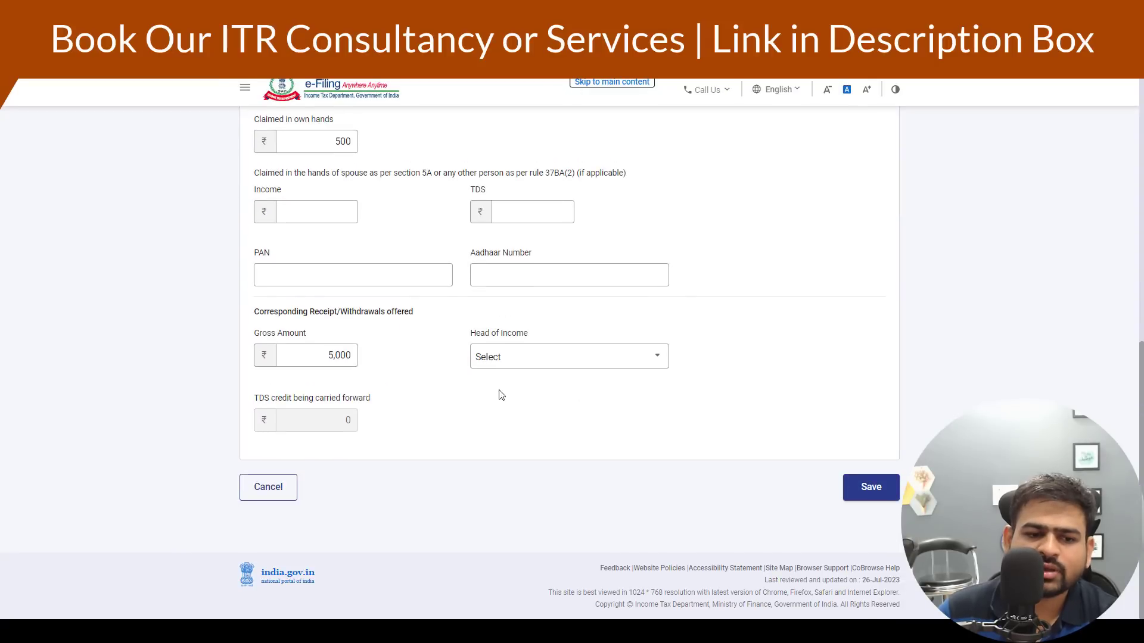
drag(267, 334, 312, 352)
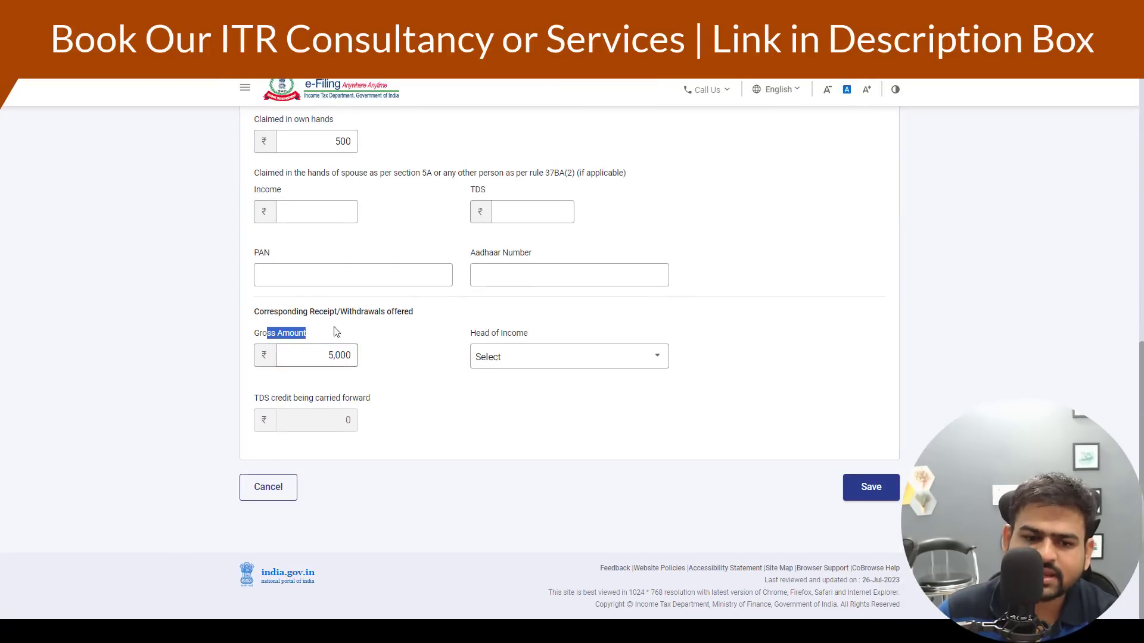
click(523, 358)
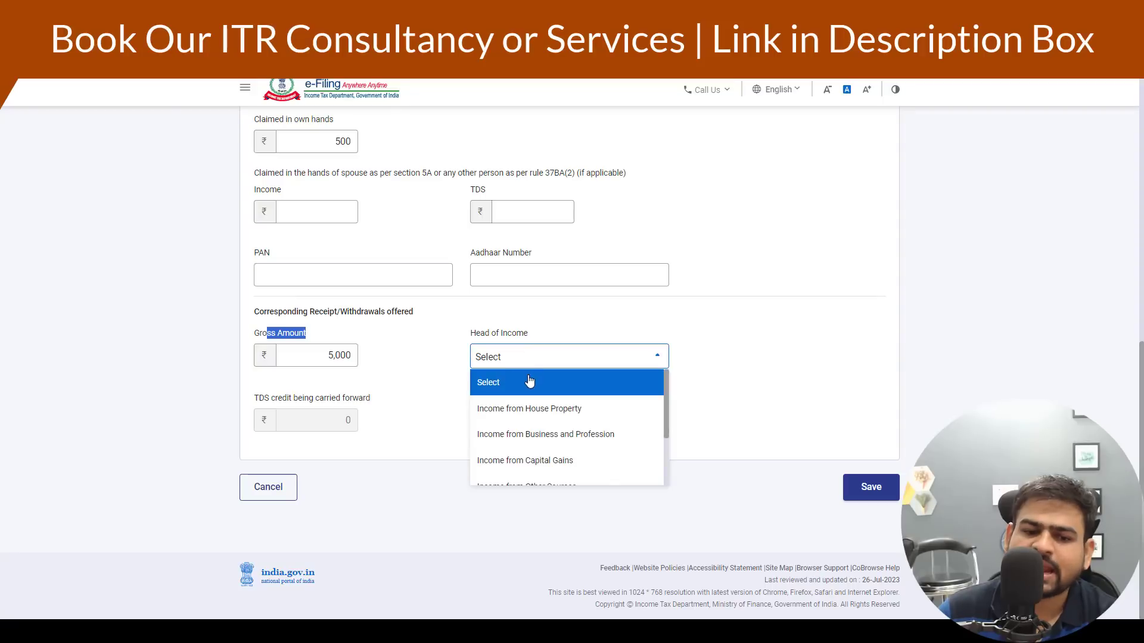
click(547, 445)
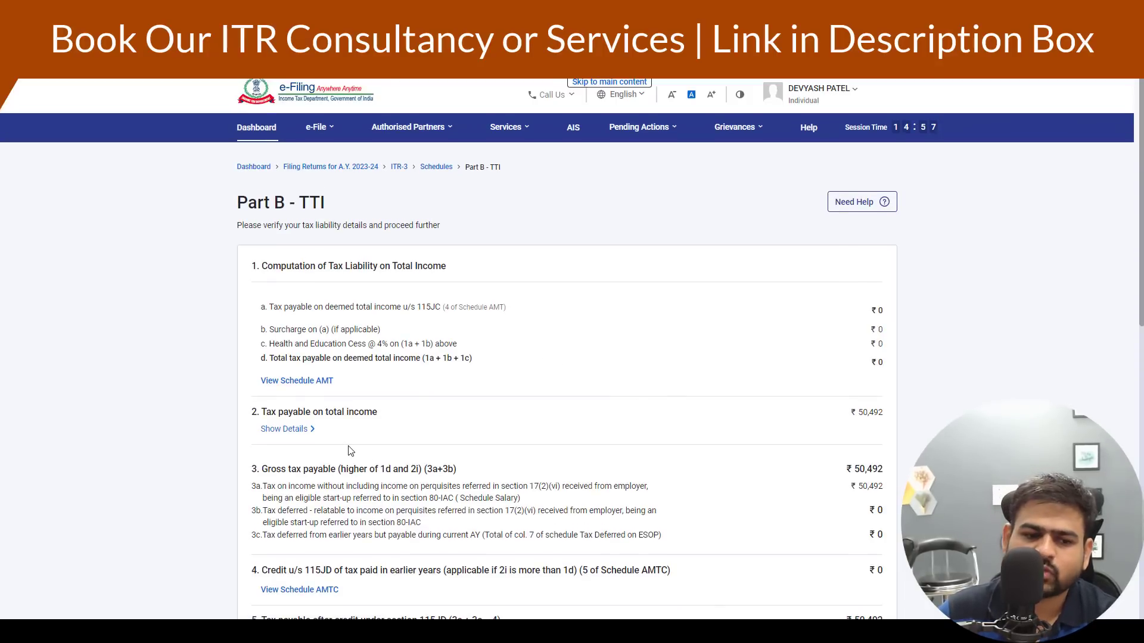
- Review Part B - TTI, expanding the details of tax payable on total income and taxes paid, and check the amount payable and refund
scroll(349, 448, down, 3)
click(284, 270)
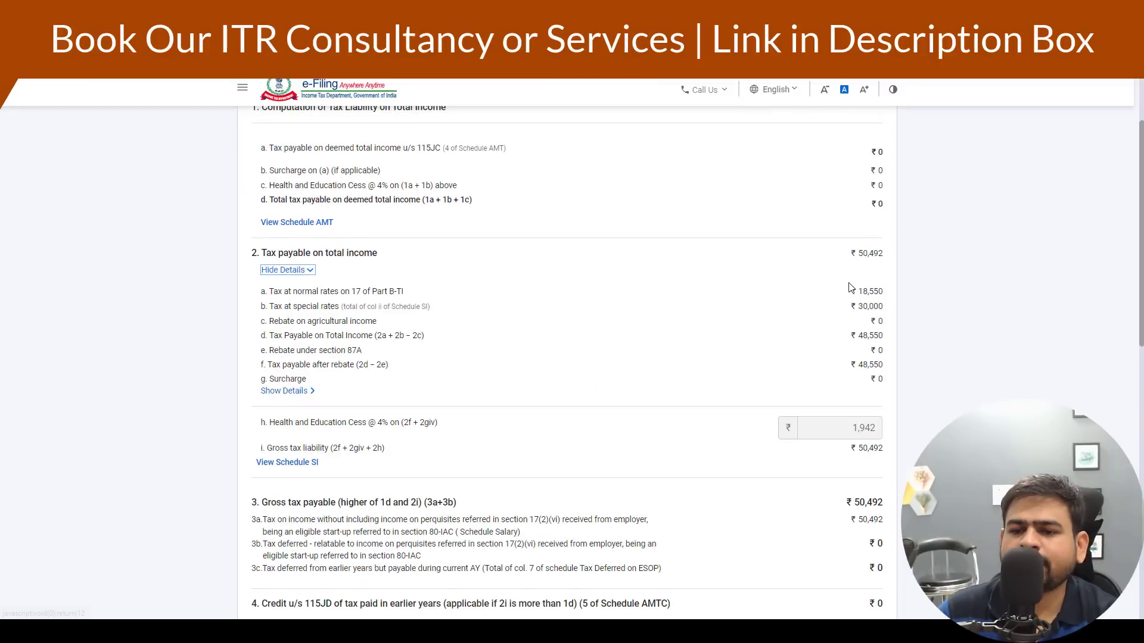
drag(852, 286, 862, 309)
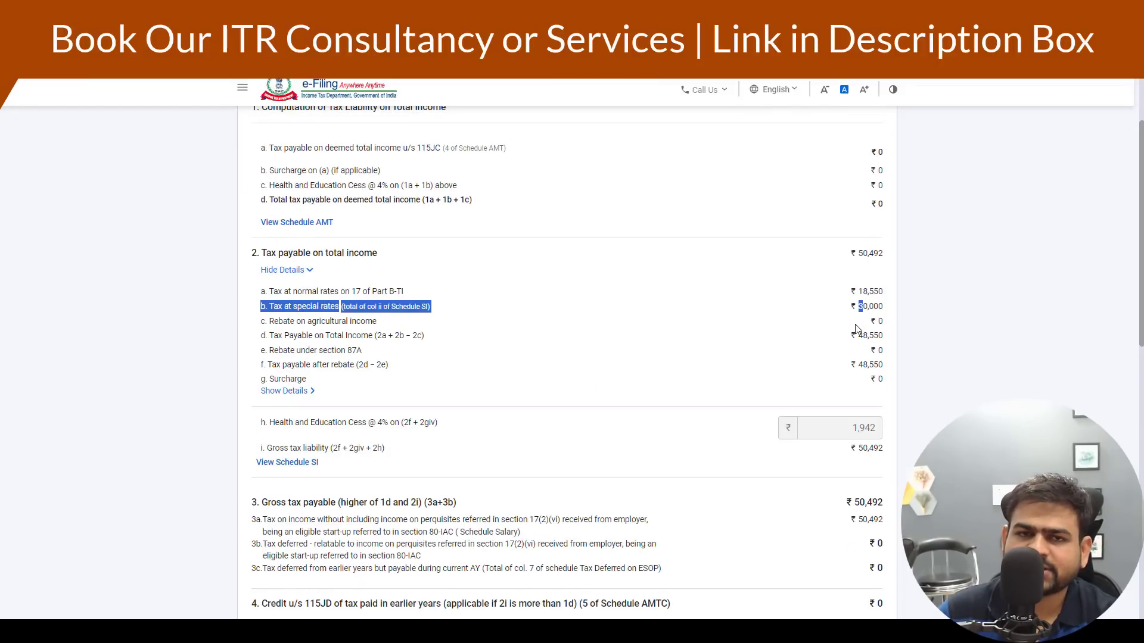
triple_click(901, 293)
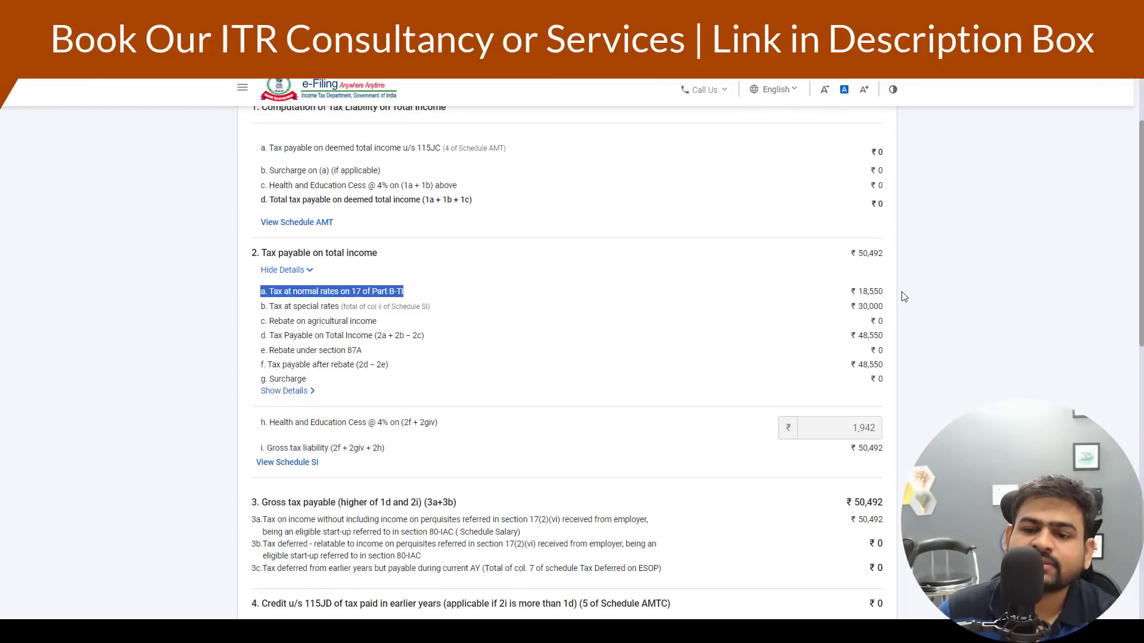
drag(862, 309, 876, 310)
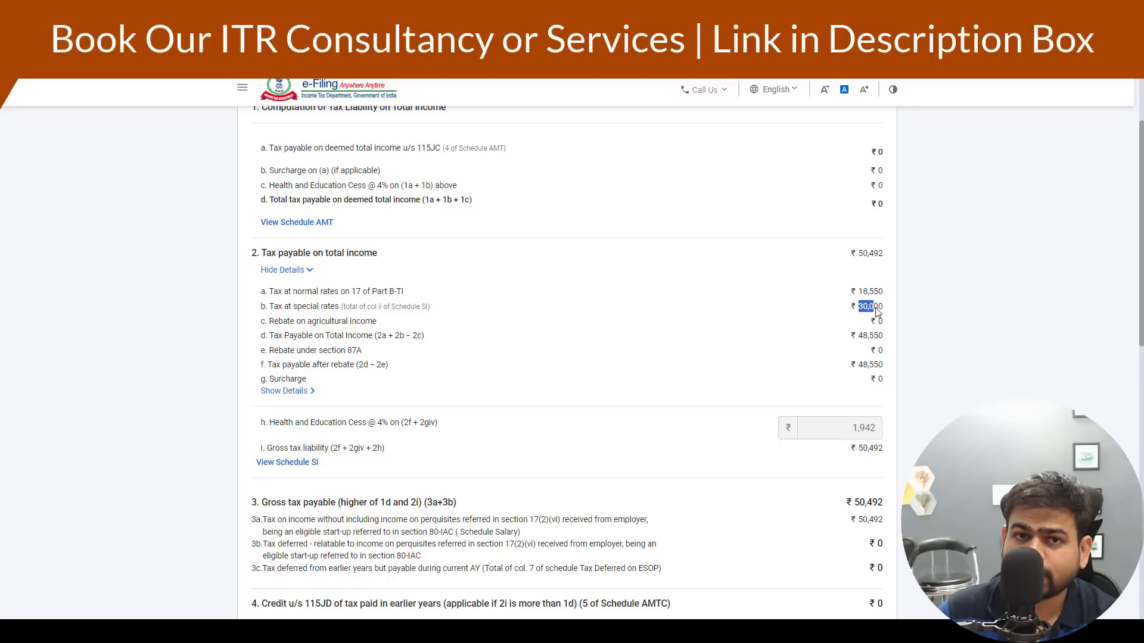
scroll(776, 383, down, 10)
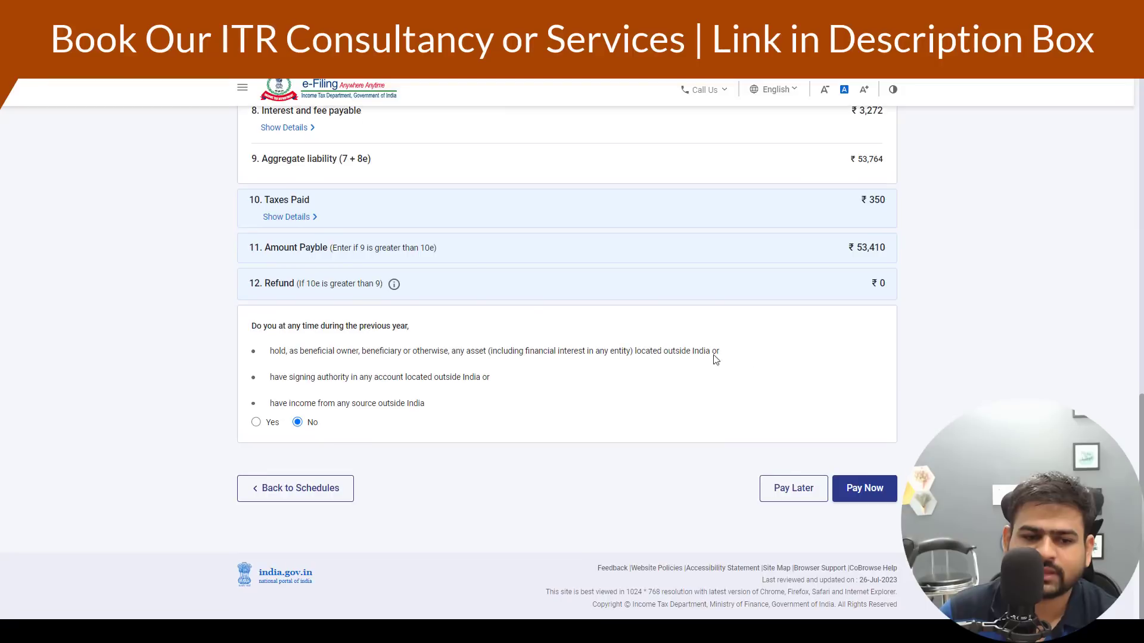
click(285, 218)
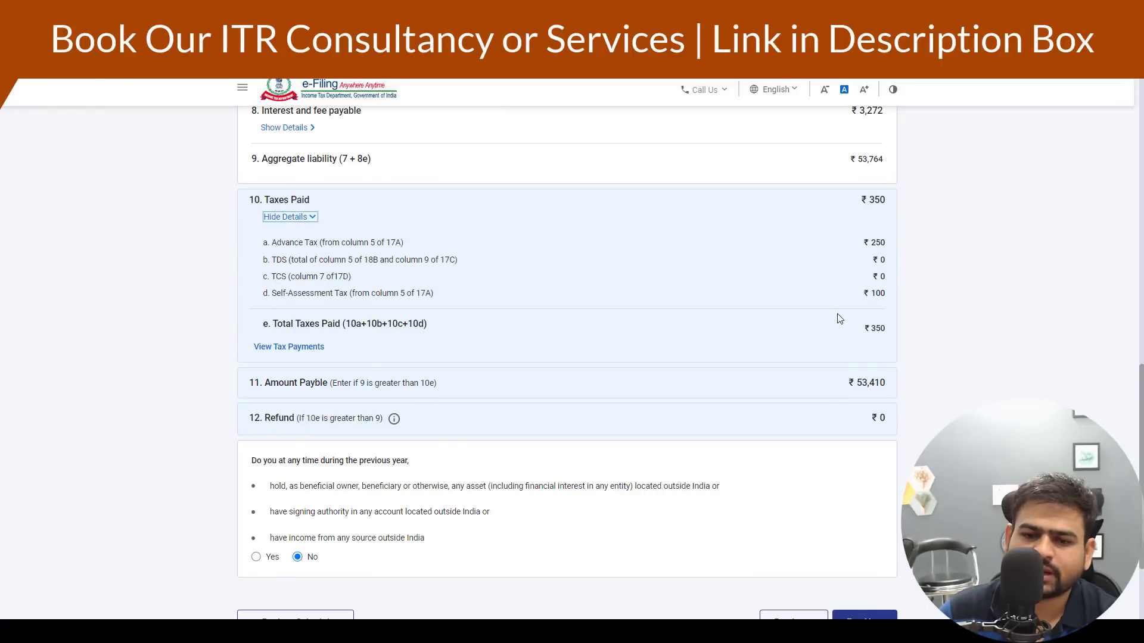
scroll(837, 316, down, 2)
drag(857, 249, 885, 255)
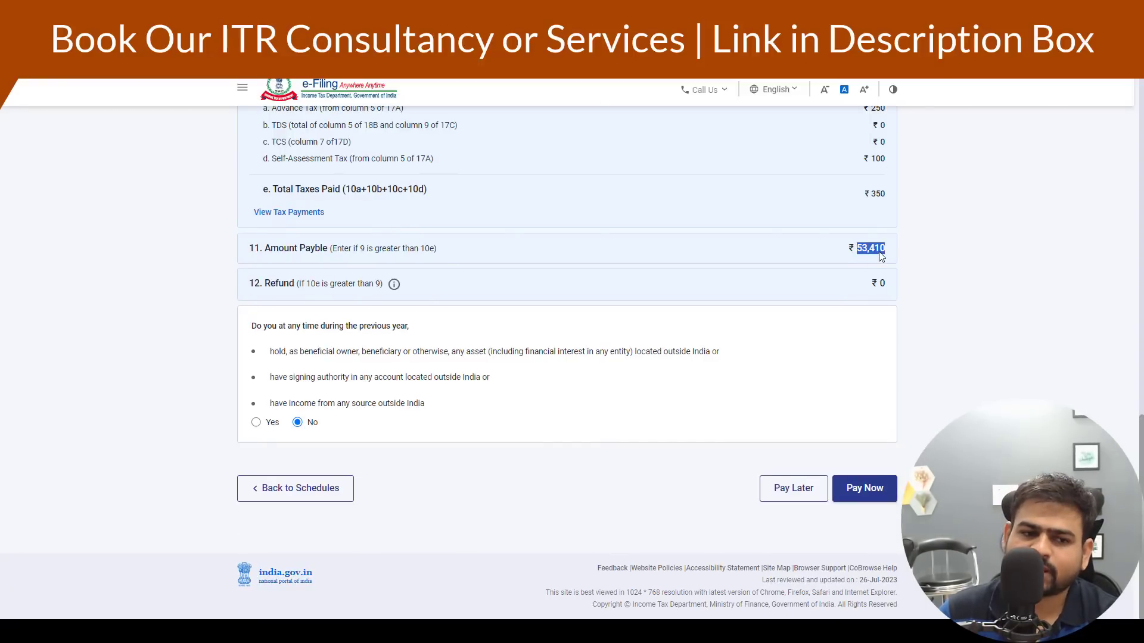
drag(880, 289, 900, 289)
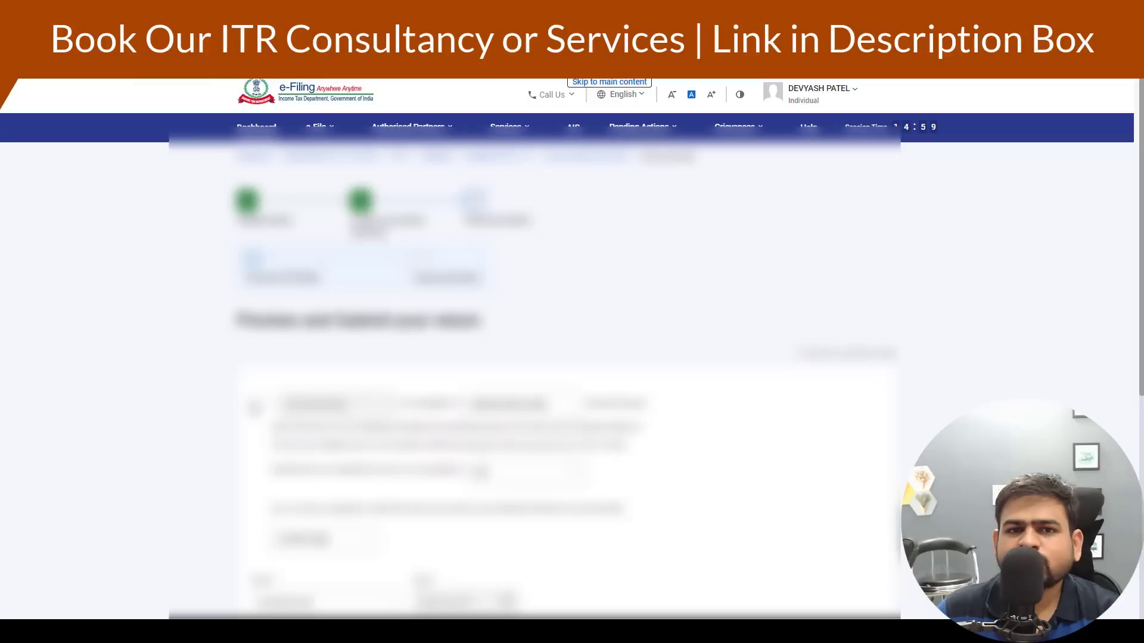
- Go through the declaration and return preview, run the validation, and open the error about the nature of Any Other Expenses
scroll(935, 376, down, 6)
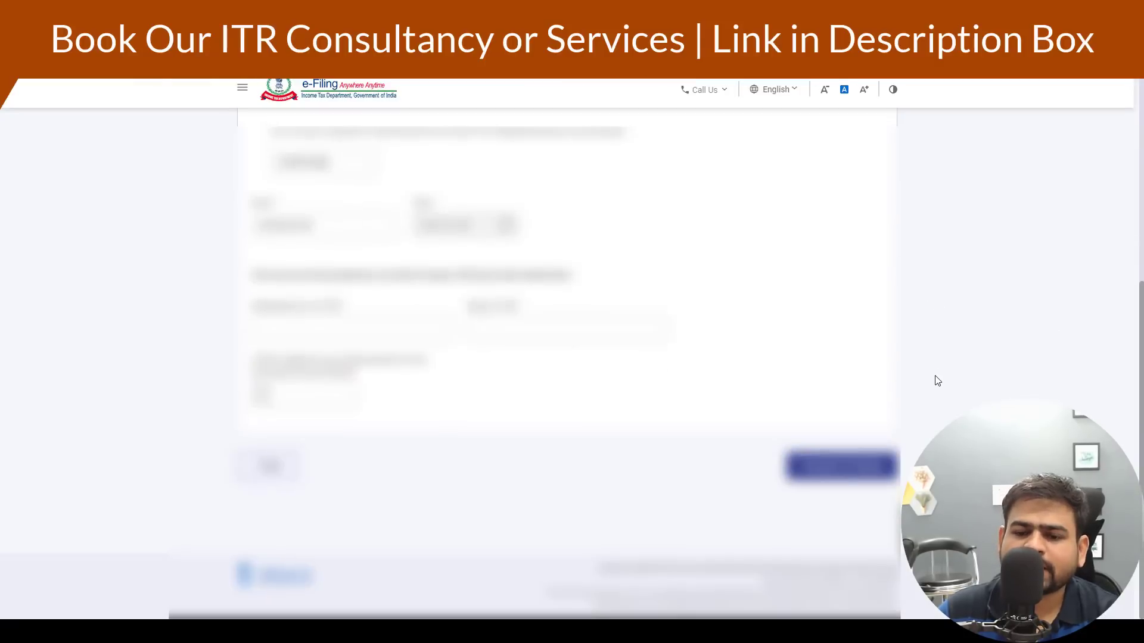
scroll(566, 357, up, 20)
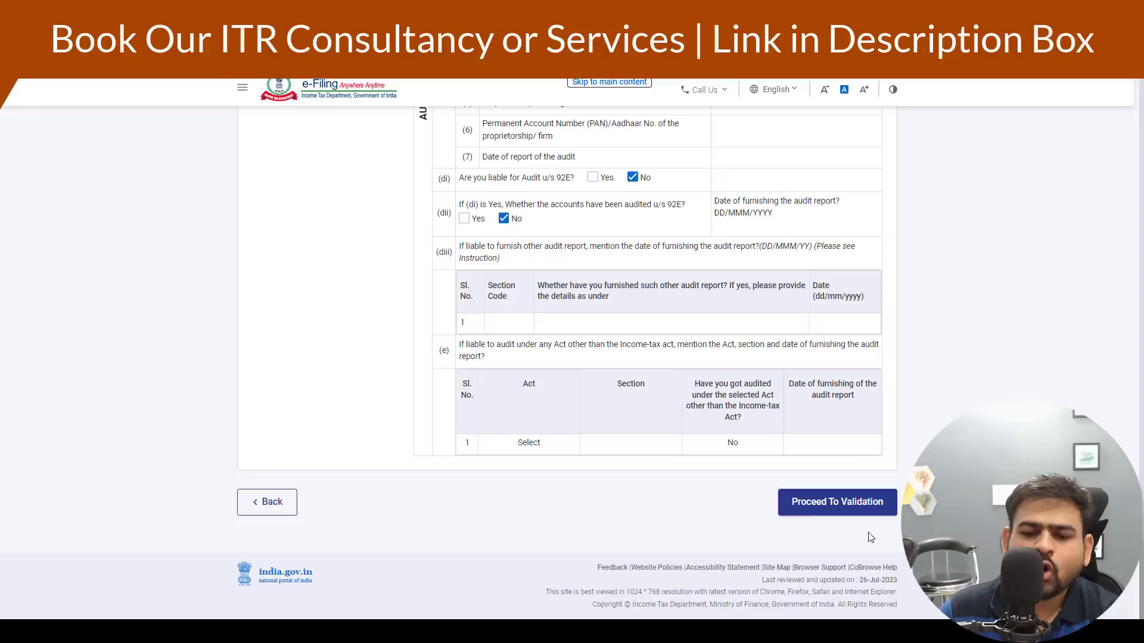
click(846, 515)
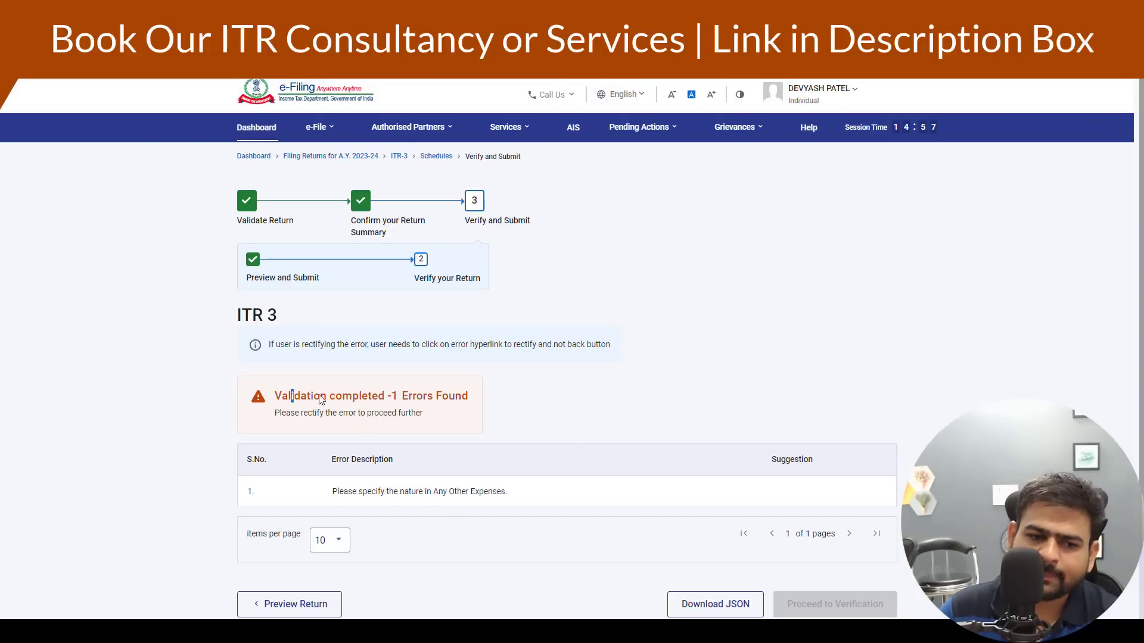
drag(292, 396, 435, 402)
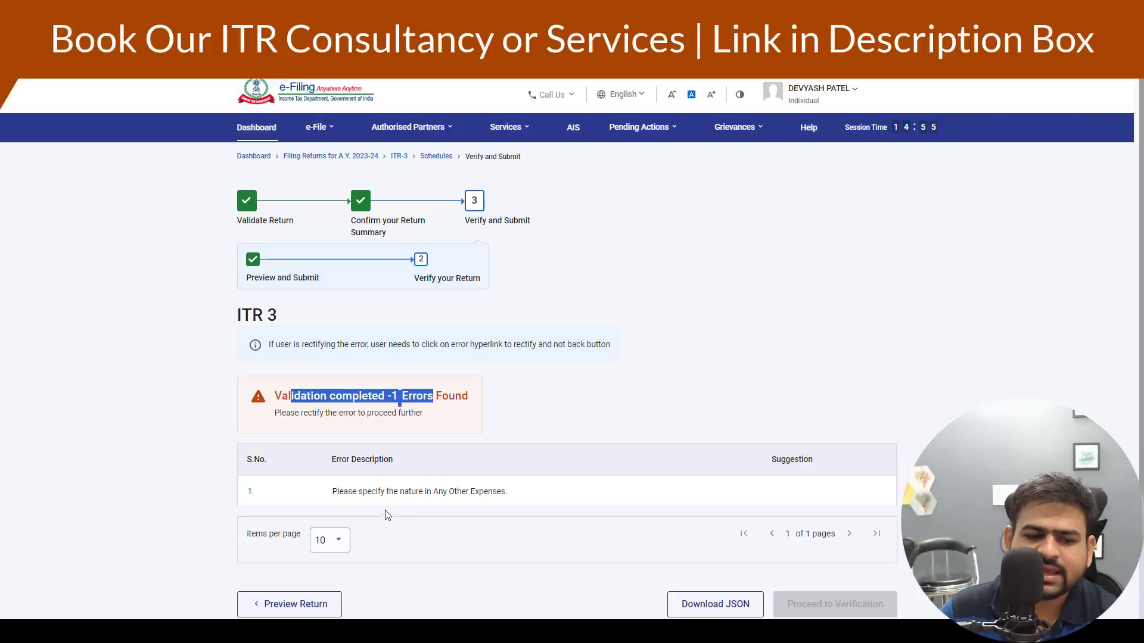
click(429, 493)
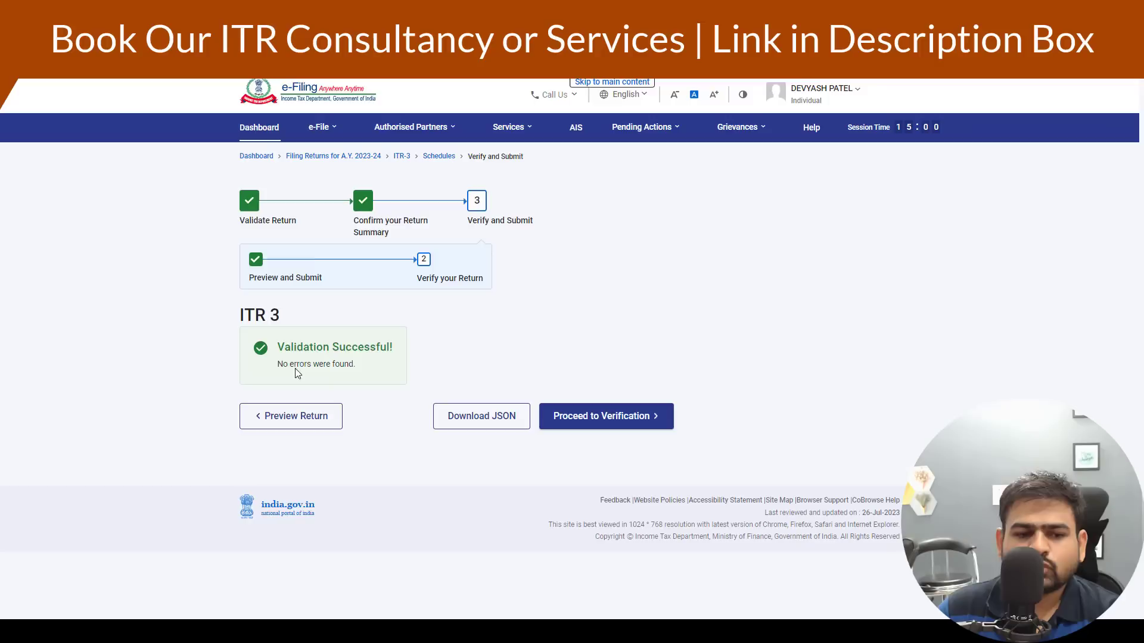
- Check the validation result of the ITR-3 return and proceed to verification
drag(293, 365, 393, 365)
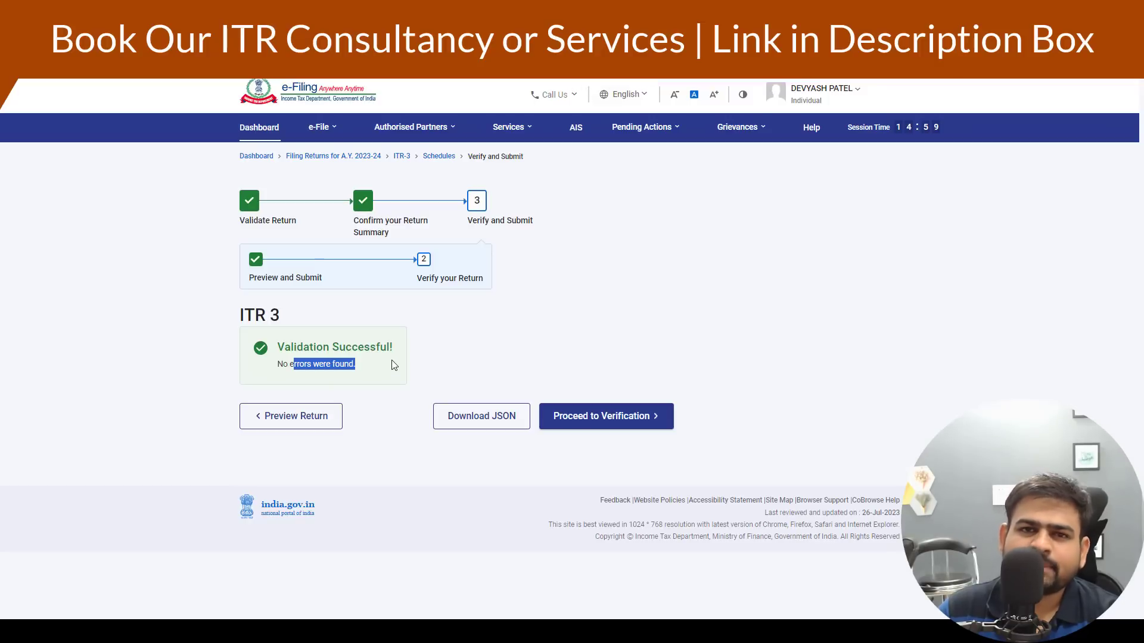
click(632, 424)
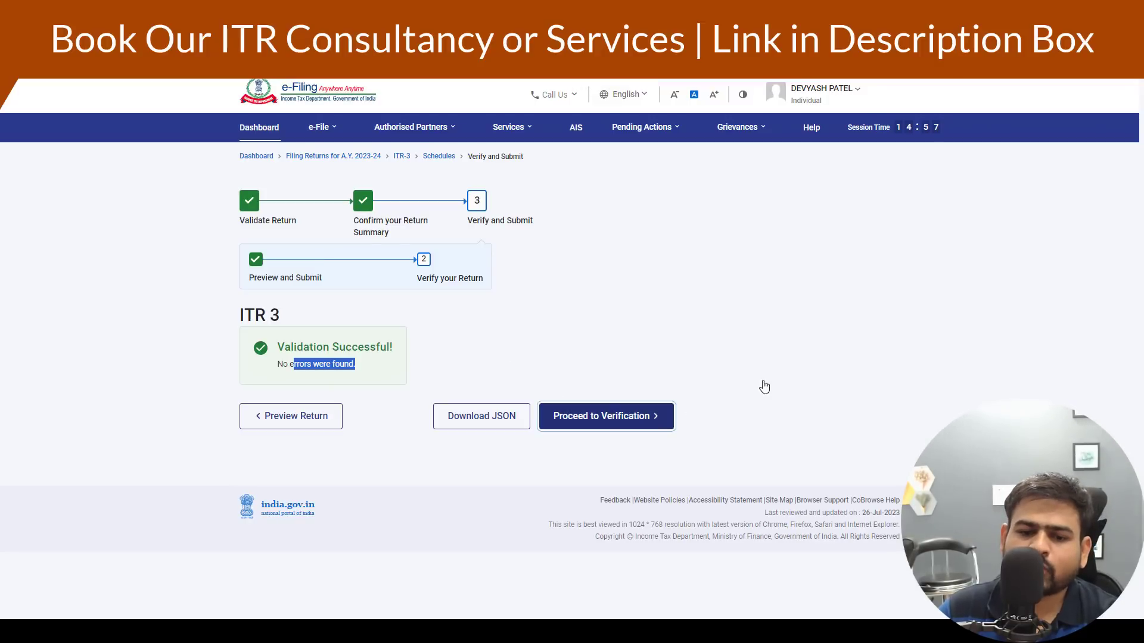